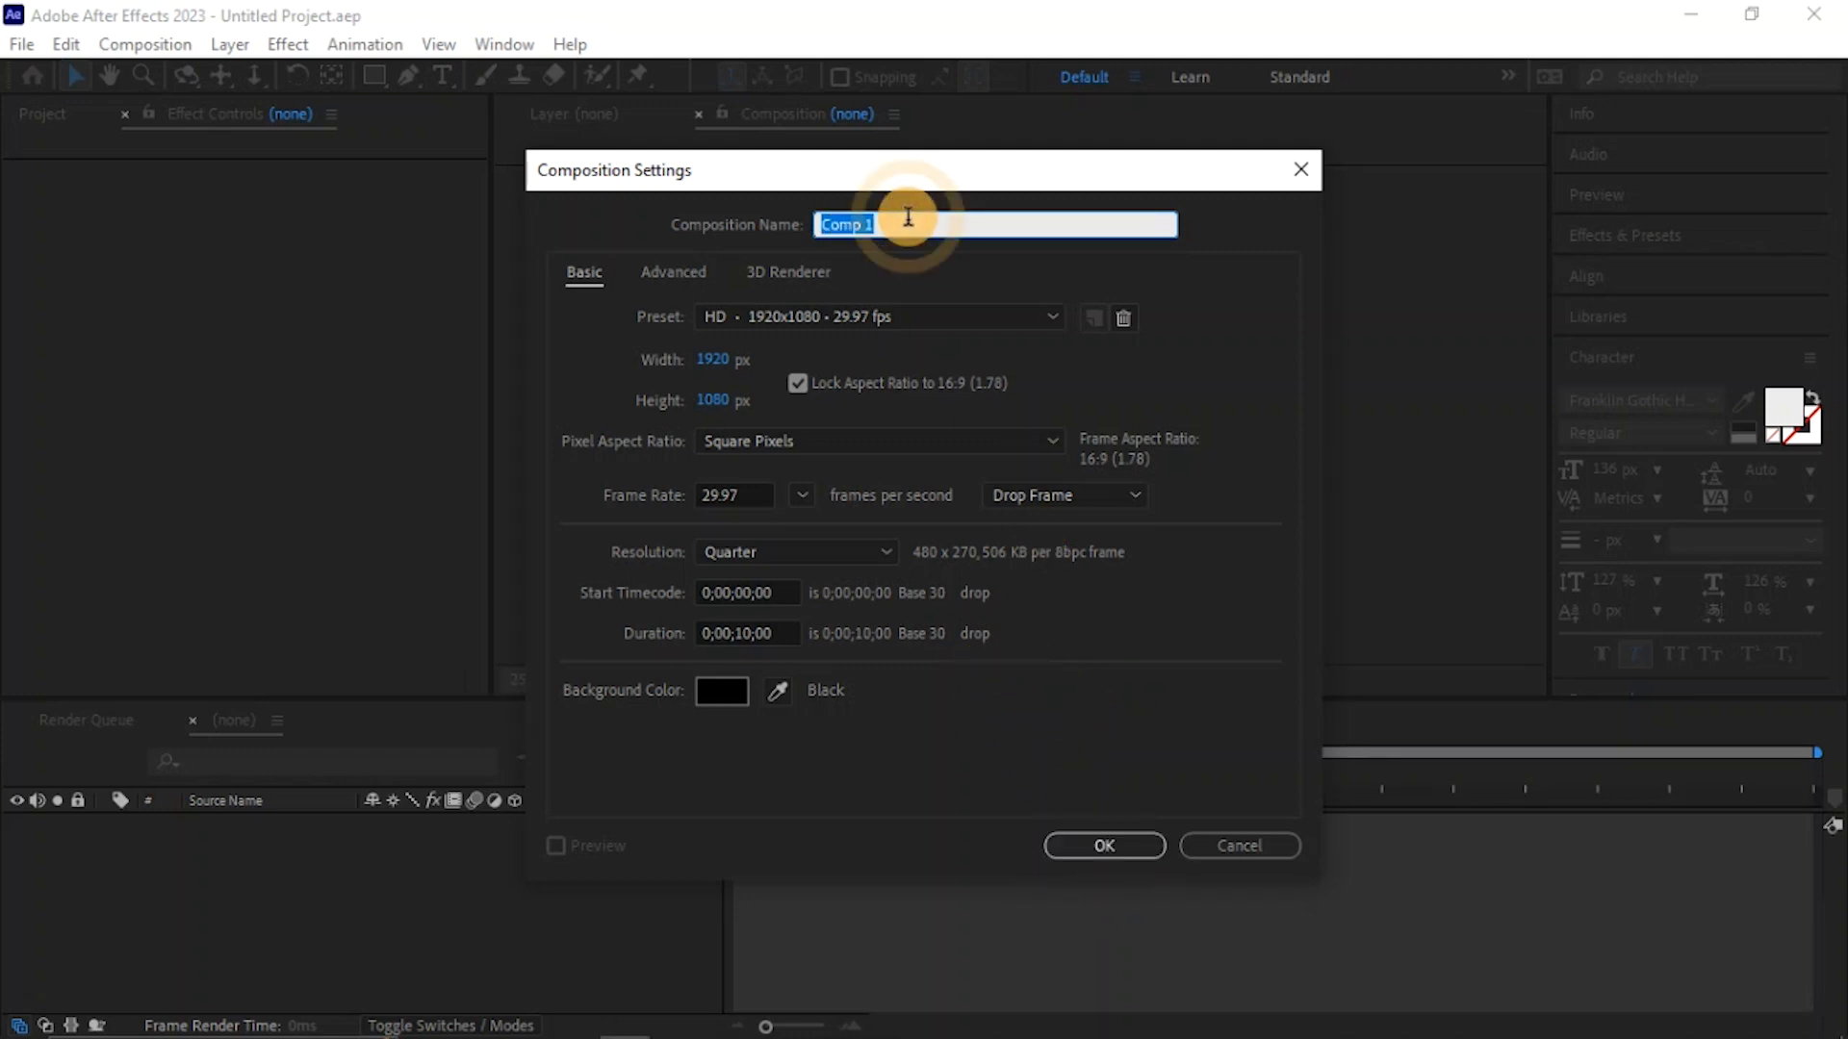
- Name the new composition "render" and create it as HD 1920x1080 at 29.97 fps with a 10-second duration
{"action": "type", "text": "re"}
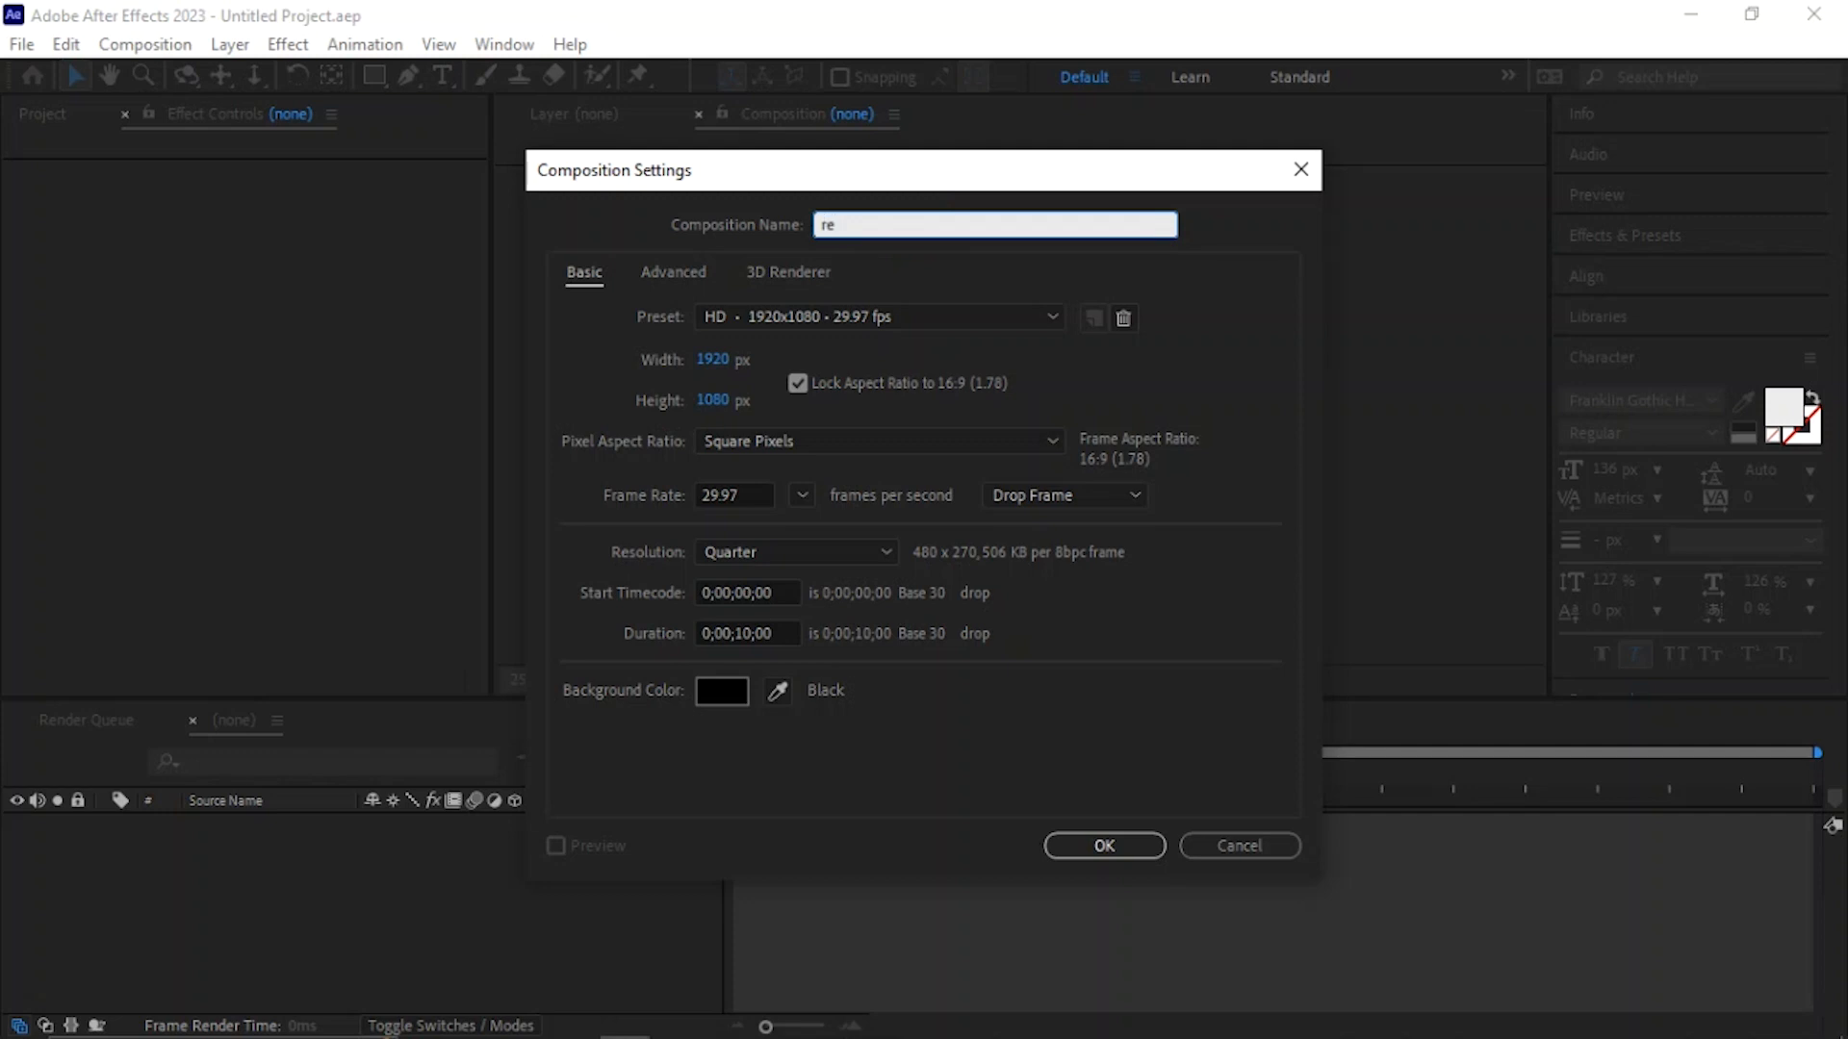
{"action": "type", "text": "nder"}
{"action": "left_click", "coordinate": [1099, 848]}
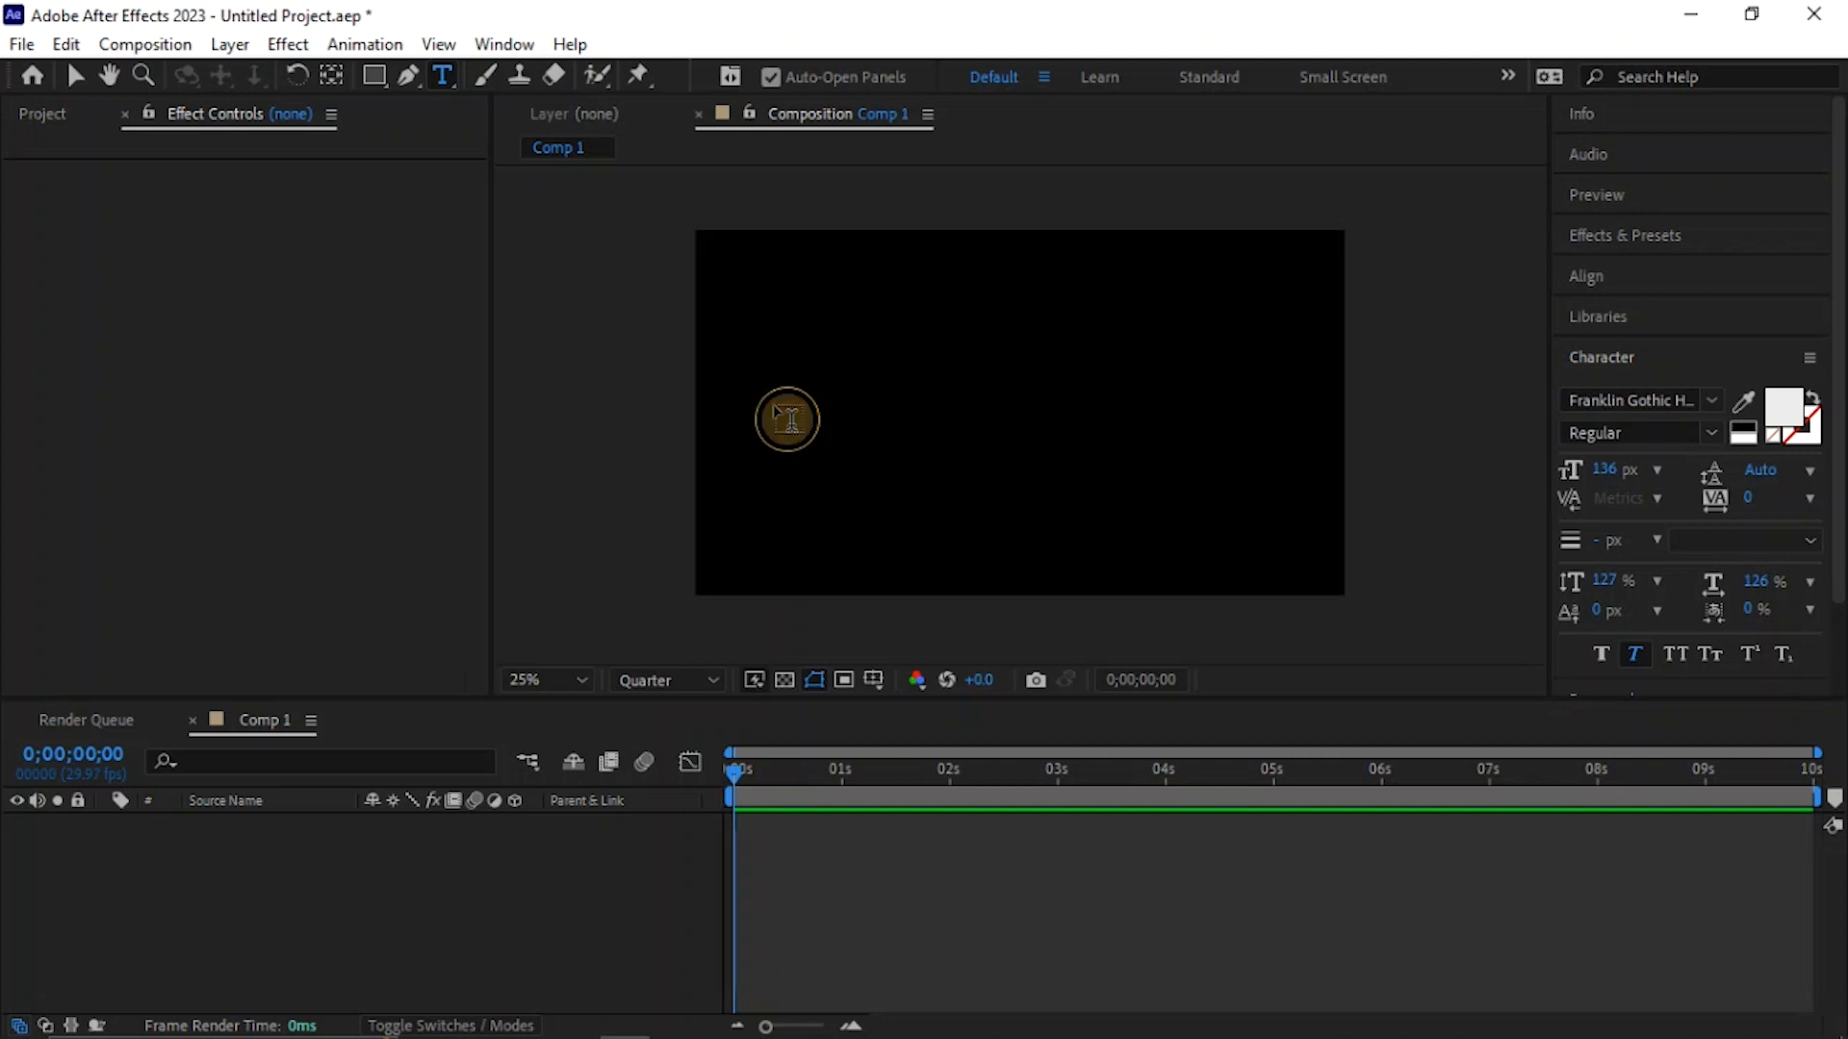
- Add the text "EASY" to the composition and enlarge it to a scale of about 146% by 189%
{"action": "left_click", "coordinate": [781, 418]}
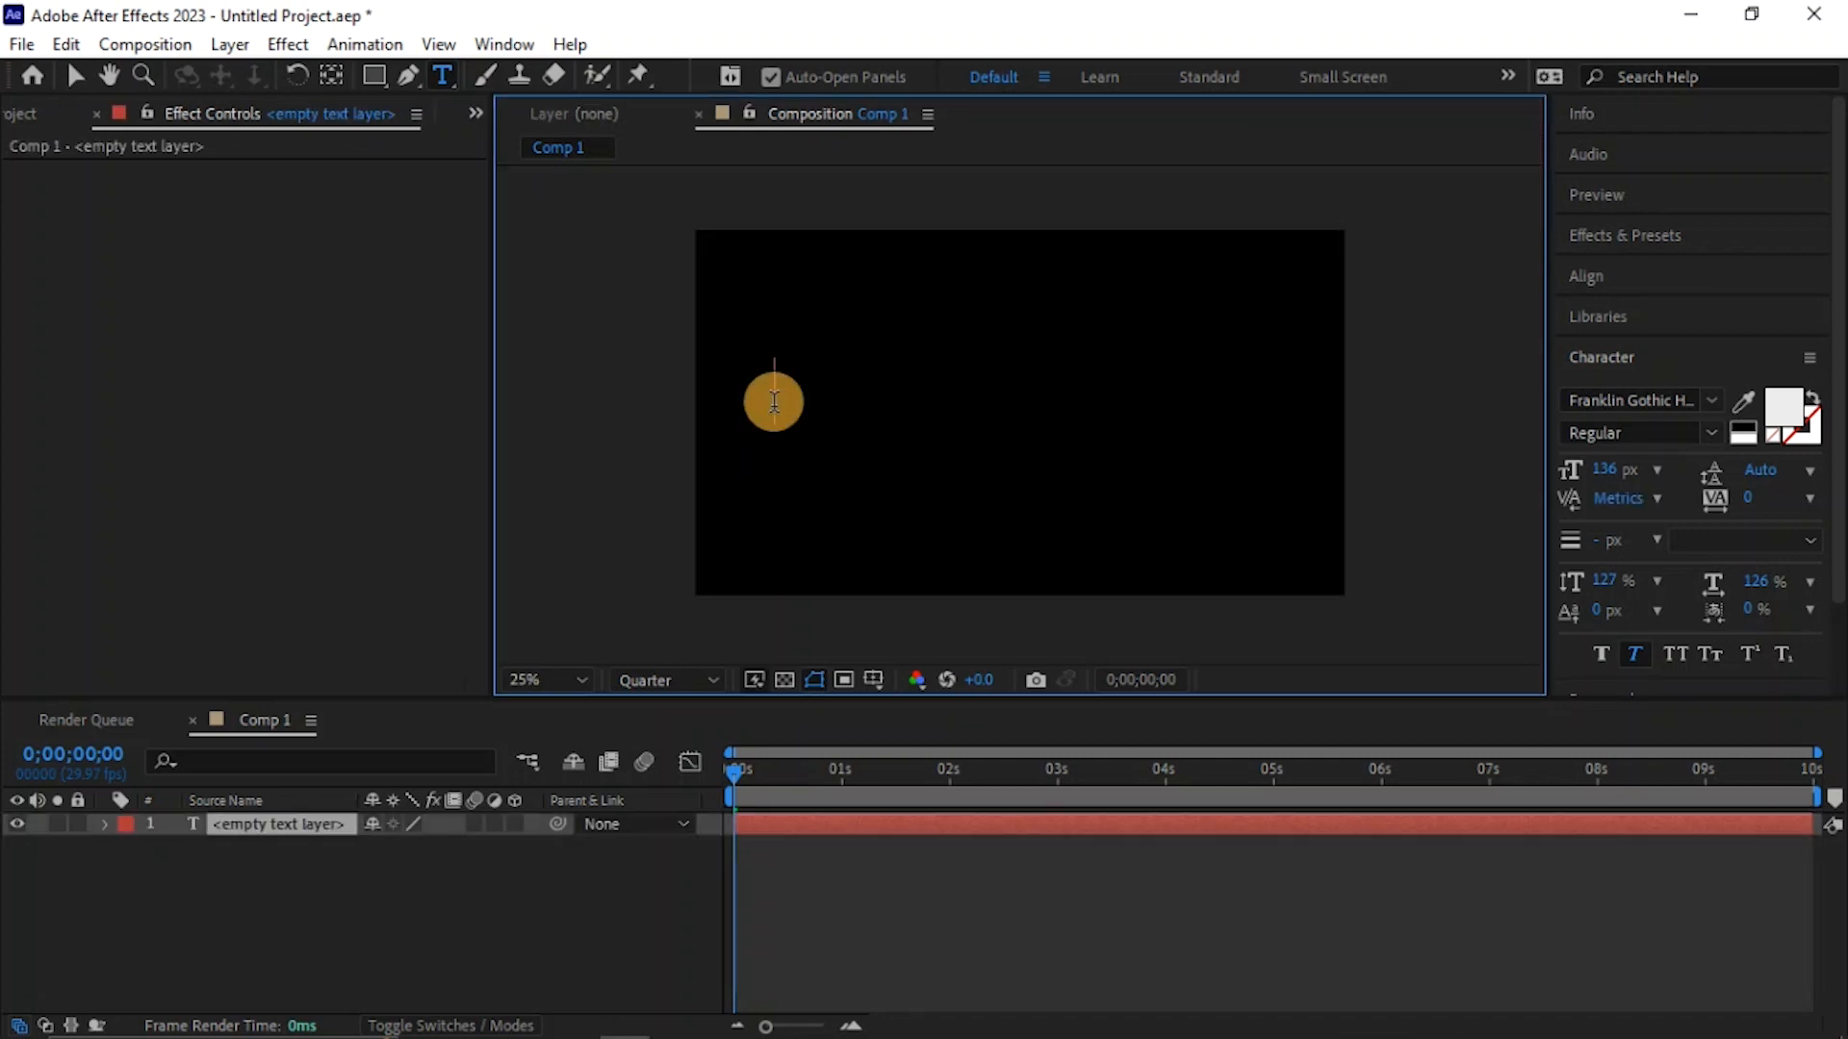
{"action": "type", "text": "EASY"}
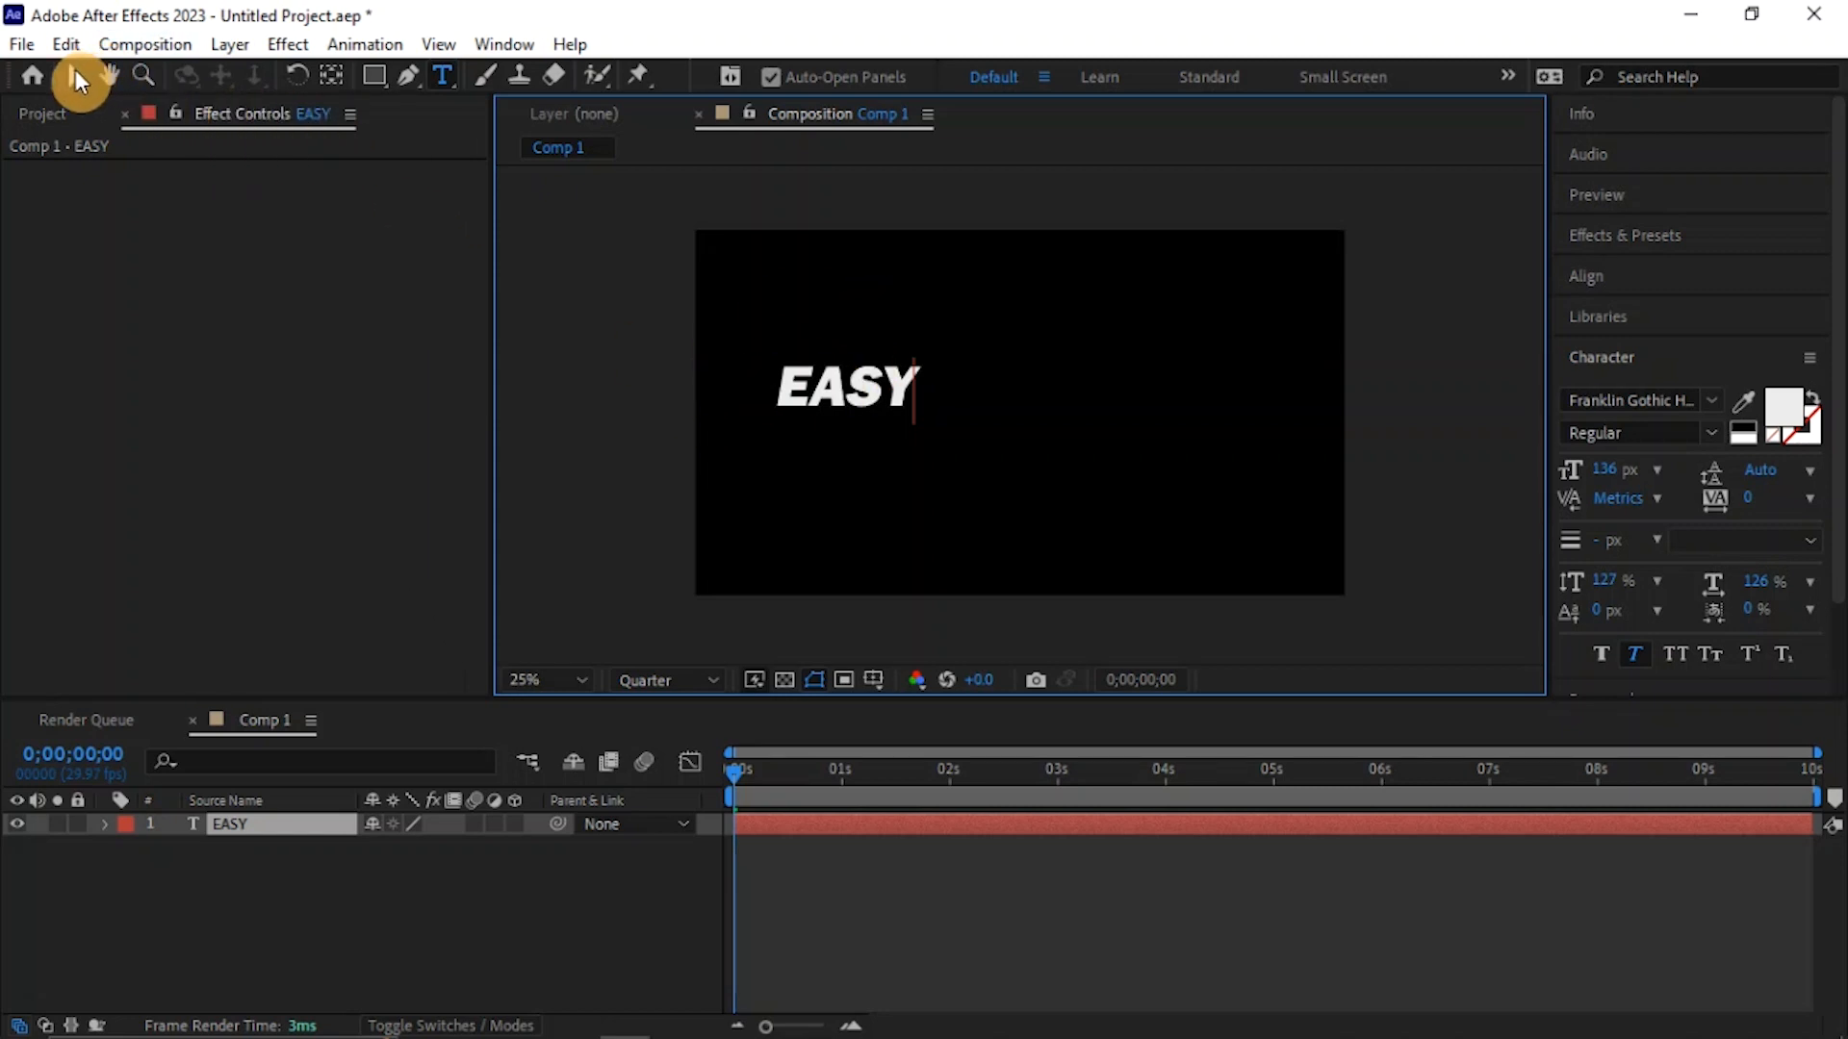
{"action": "left_click", "coordinate": [77, 77]}
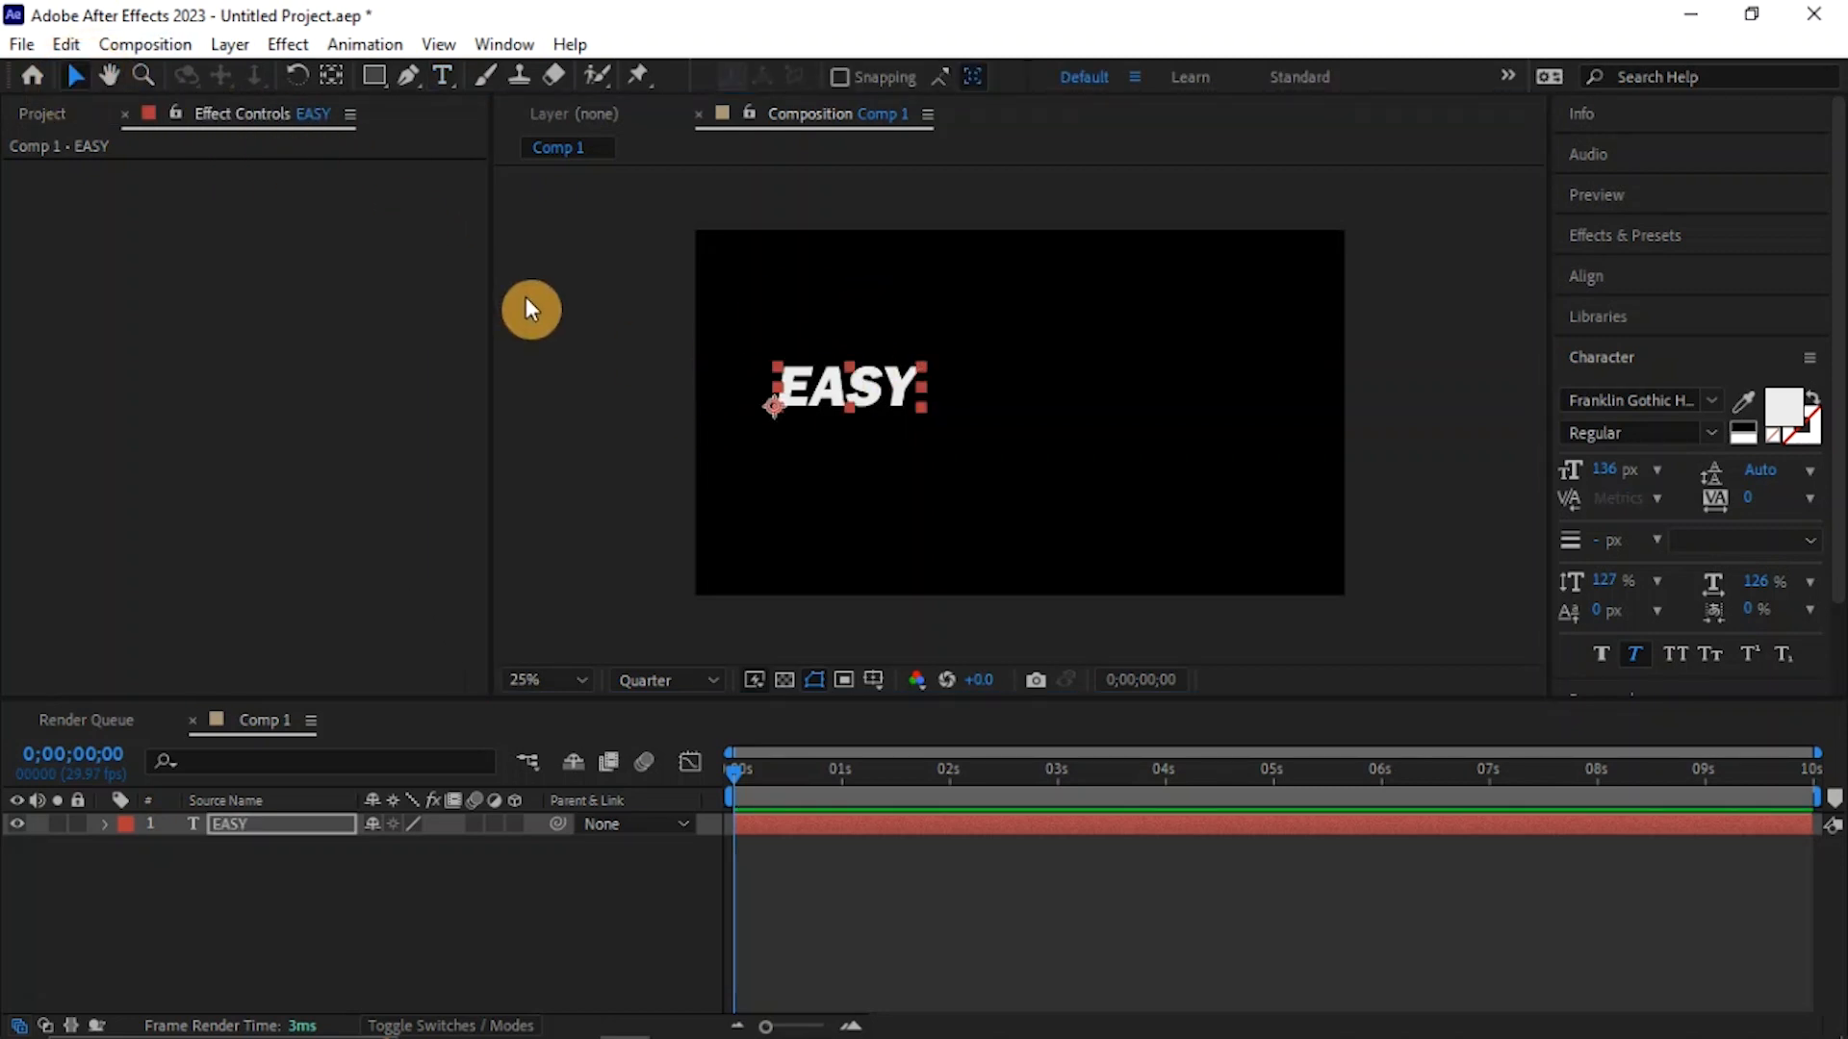
{"action": "left_click_drag", "start_coordinate": [924, 390], "coordinate": [891, 332]}
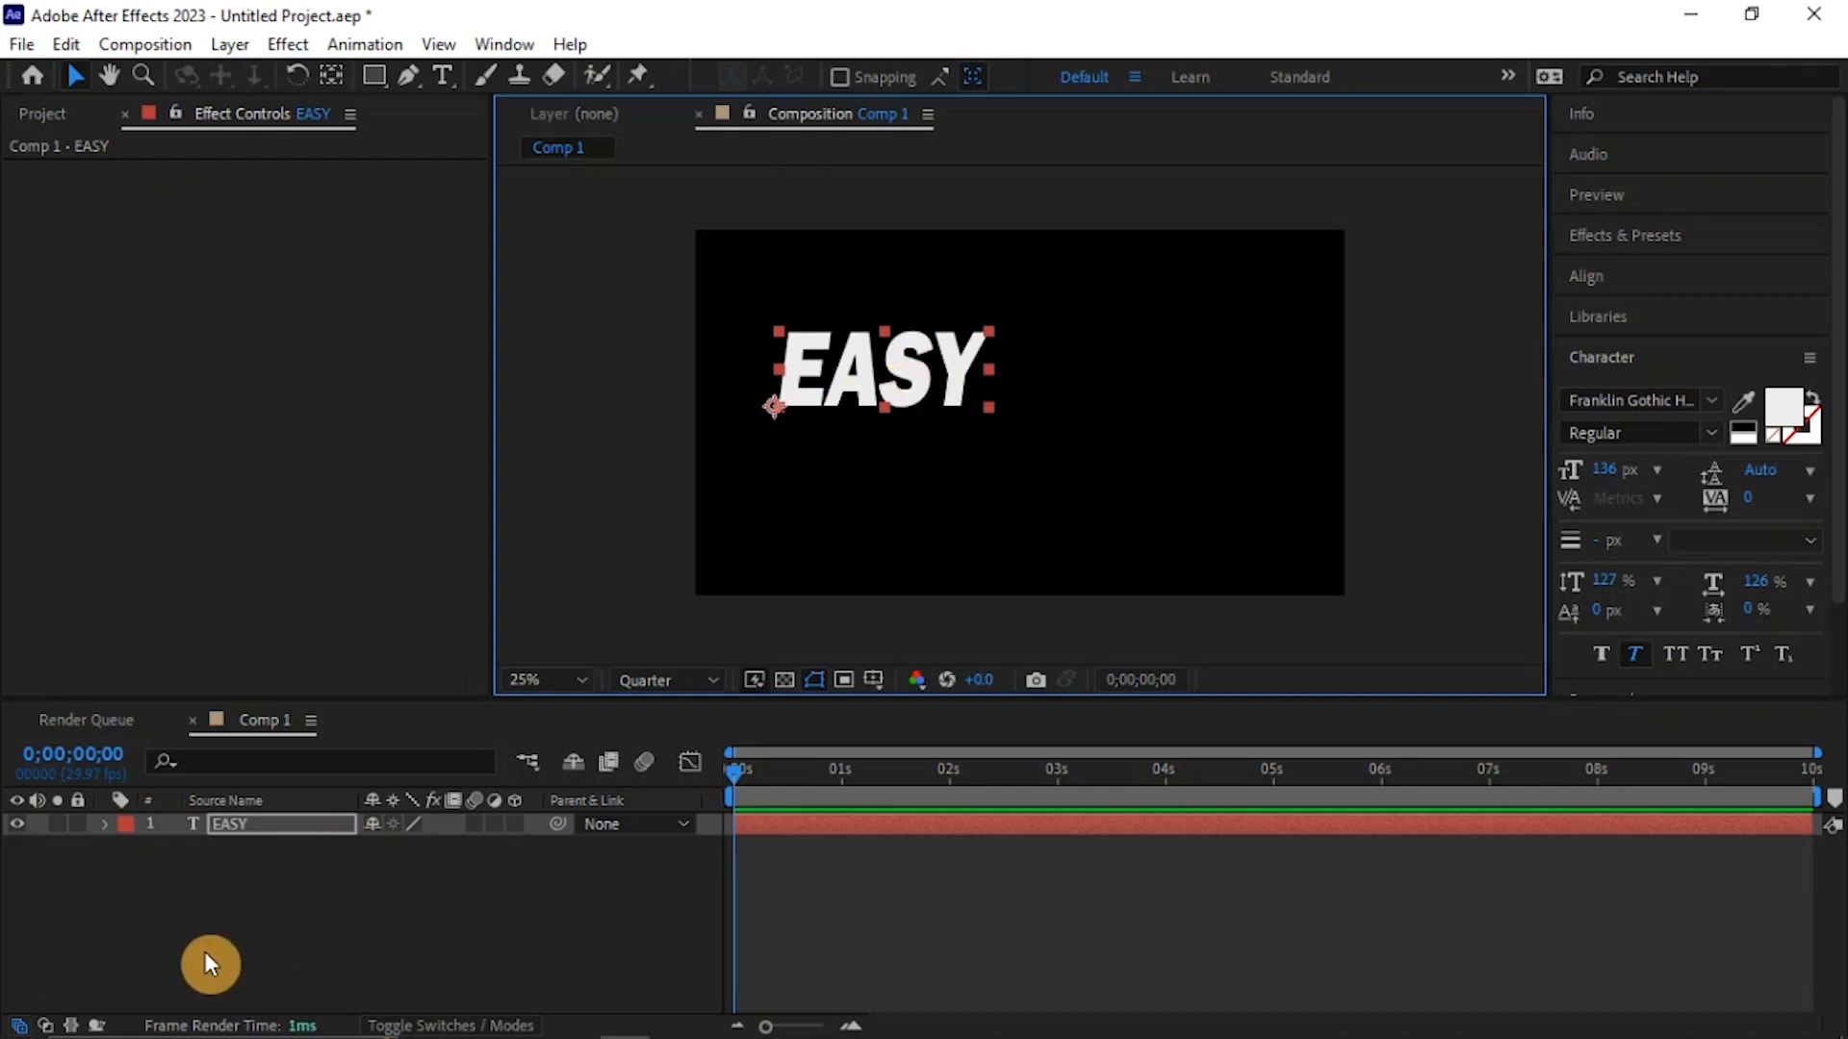
- Set the EASY layer's anchor point to about 216, -59, in the middle of the word, and move the text to the frame's lower centre
{"action": "left_click", "coordinate": [108, 824]}
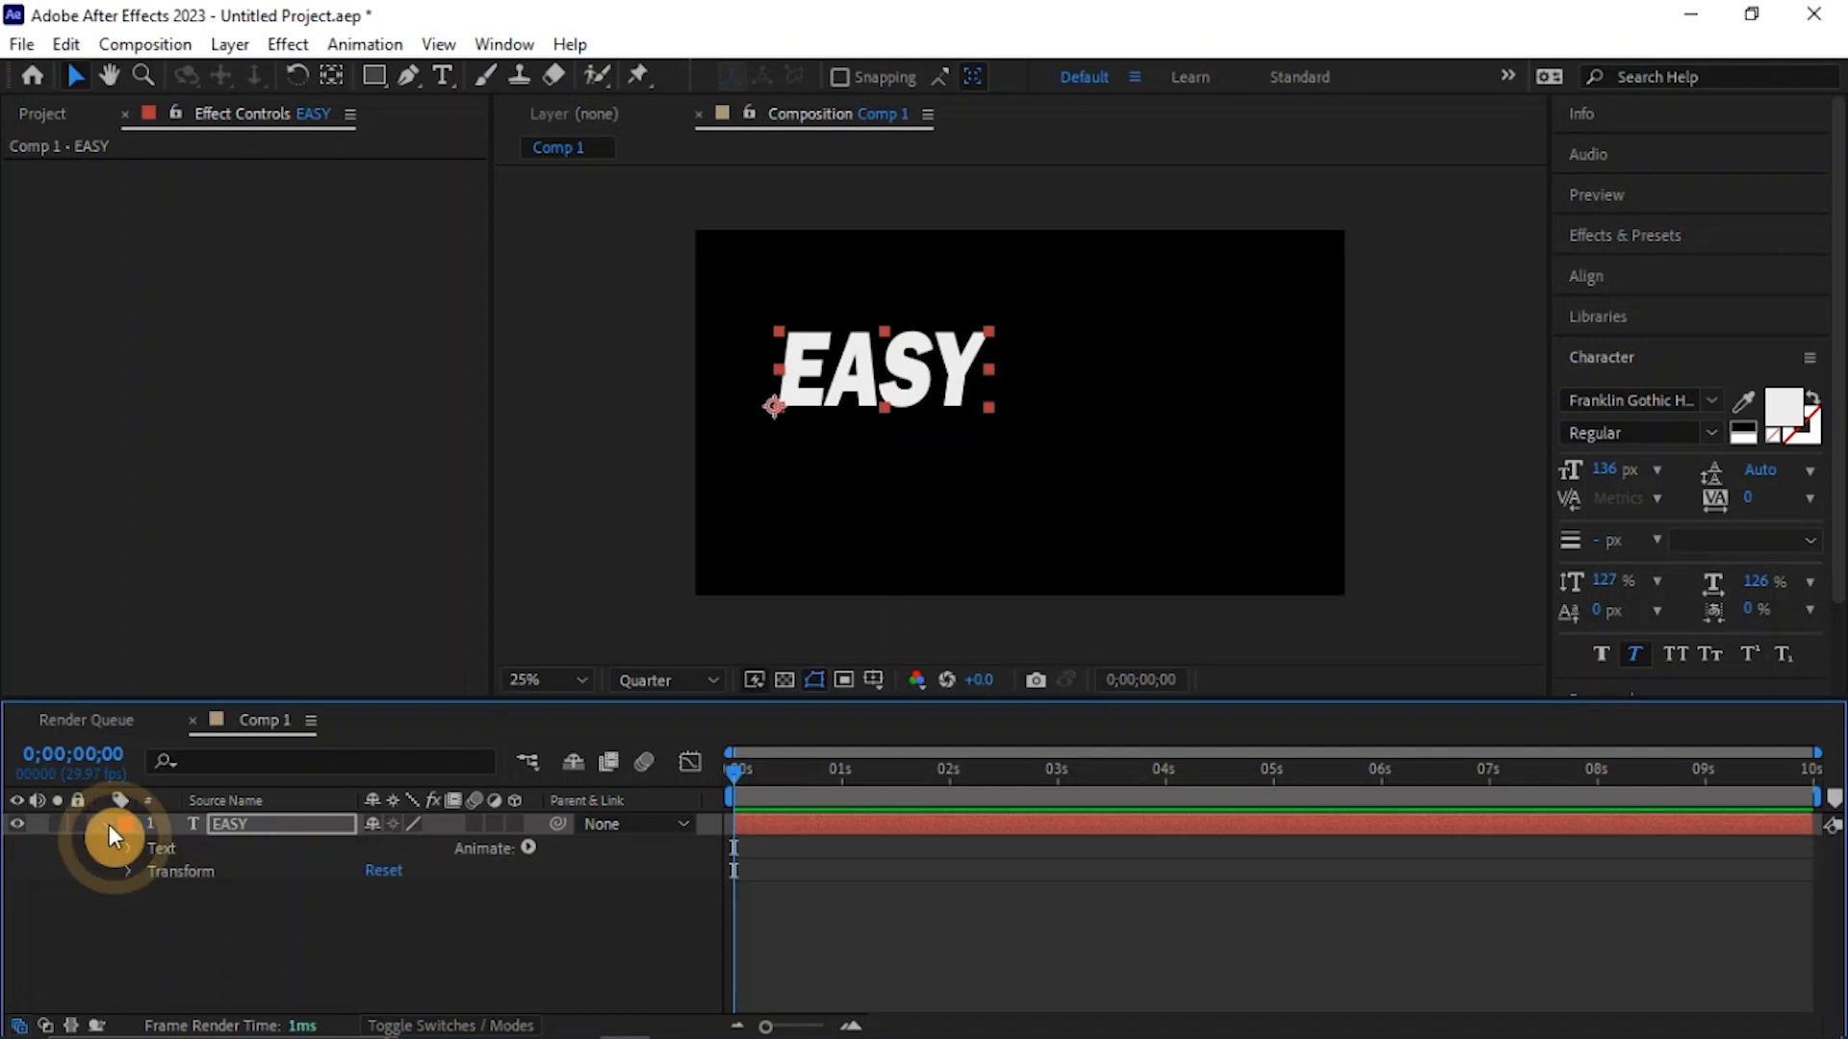
{"action": "left_click", "coordinate": [126, 871]}
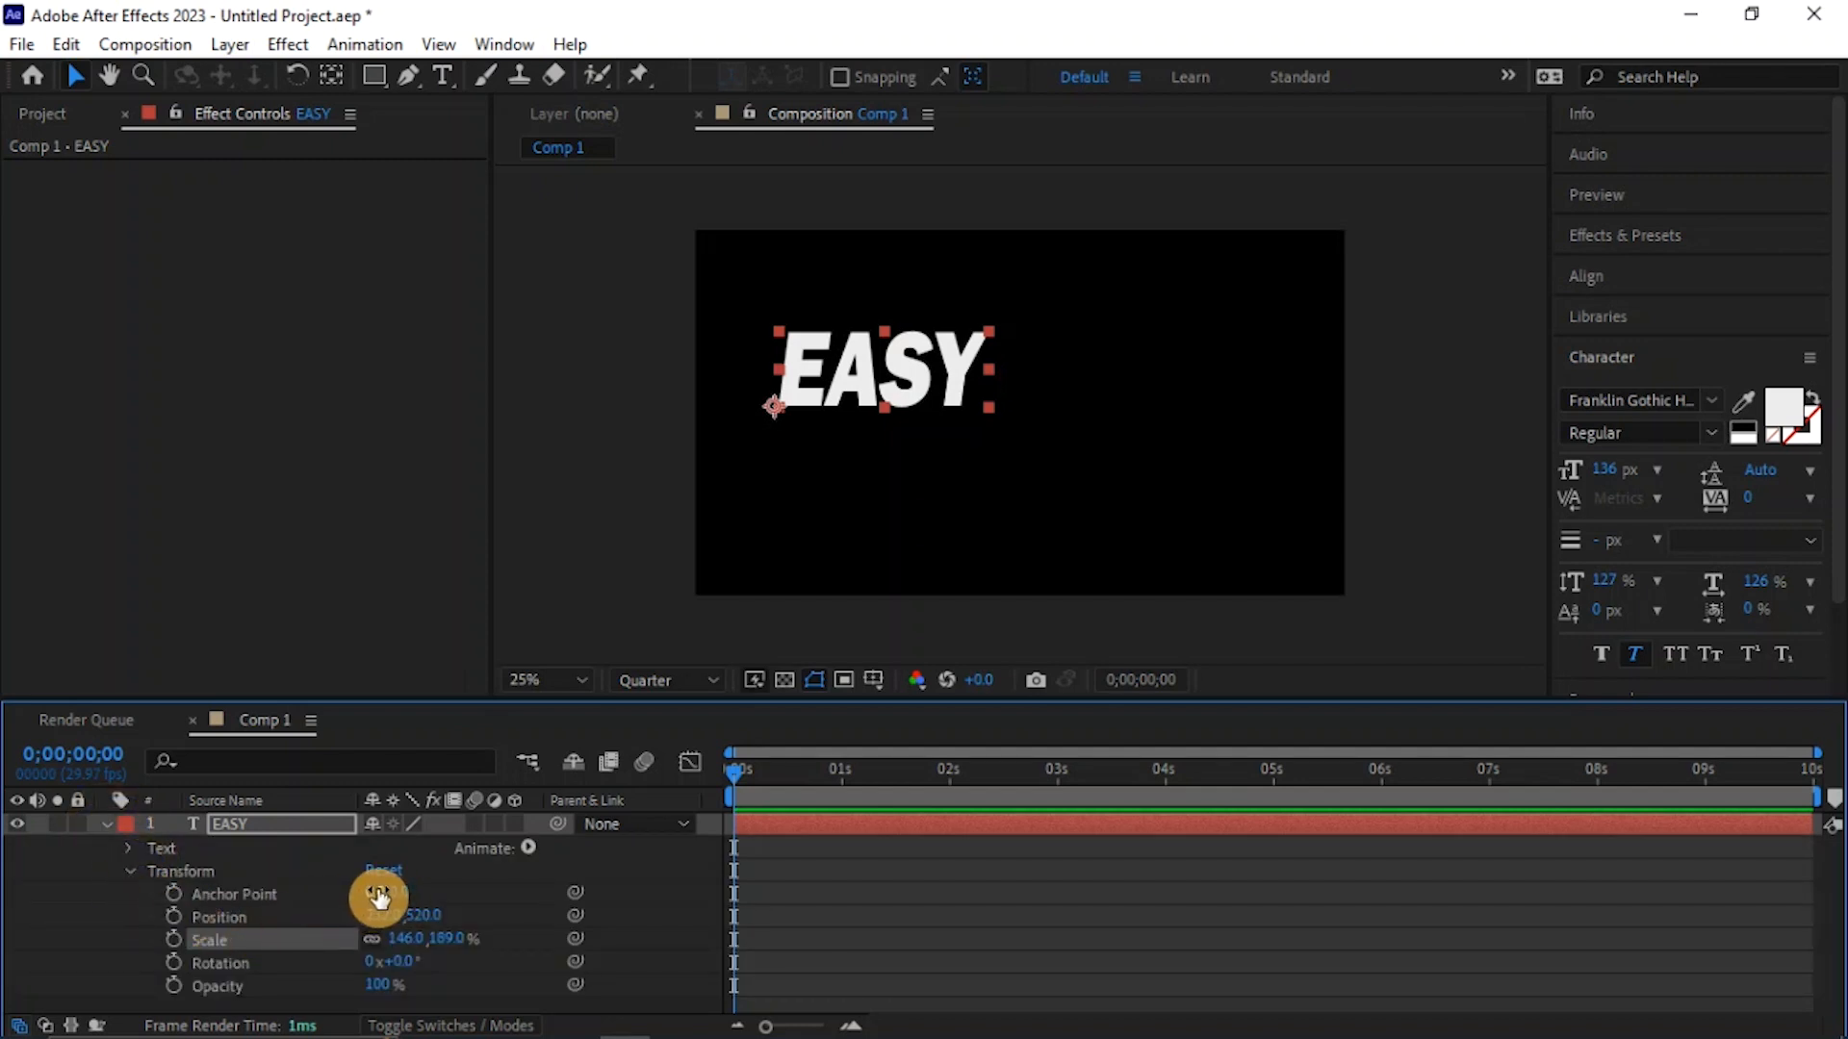
{"action": "left_click_drag", "start_coordinate": [381, 896], "coordinate": [625, 882]}
{"action": "left_click_drag", "start_coordinate": [414, 899], "coordinate": [259, 957]}
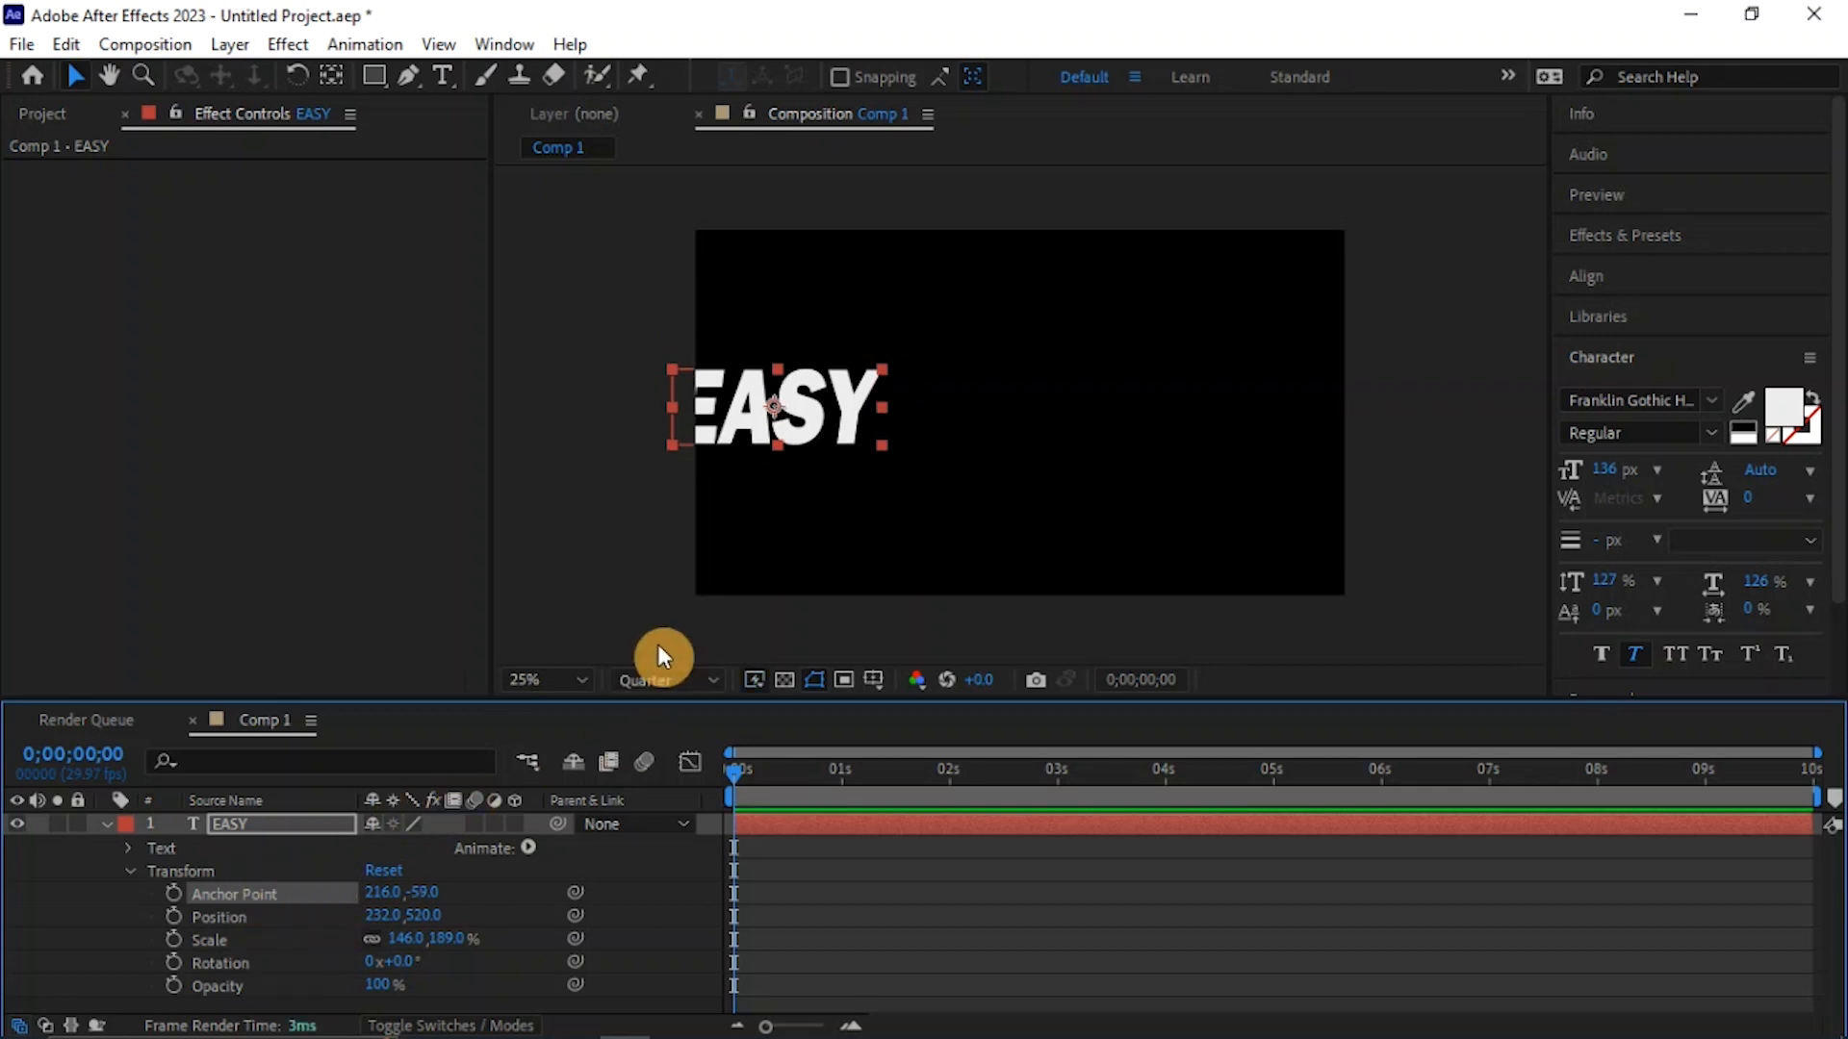
{"action": "left_click", "coordinate": [131, 872]}
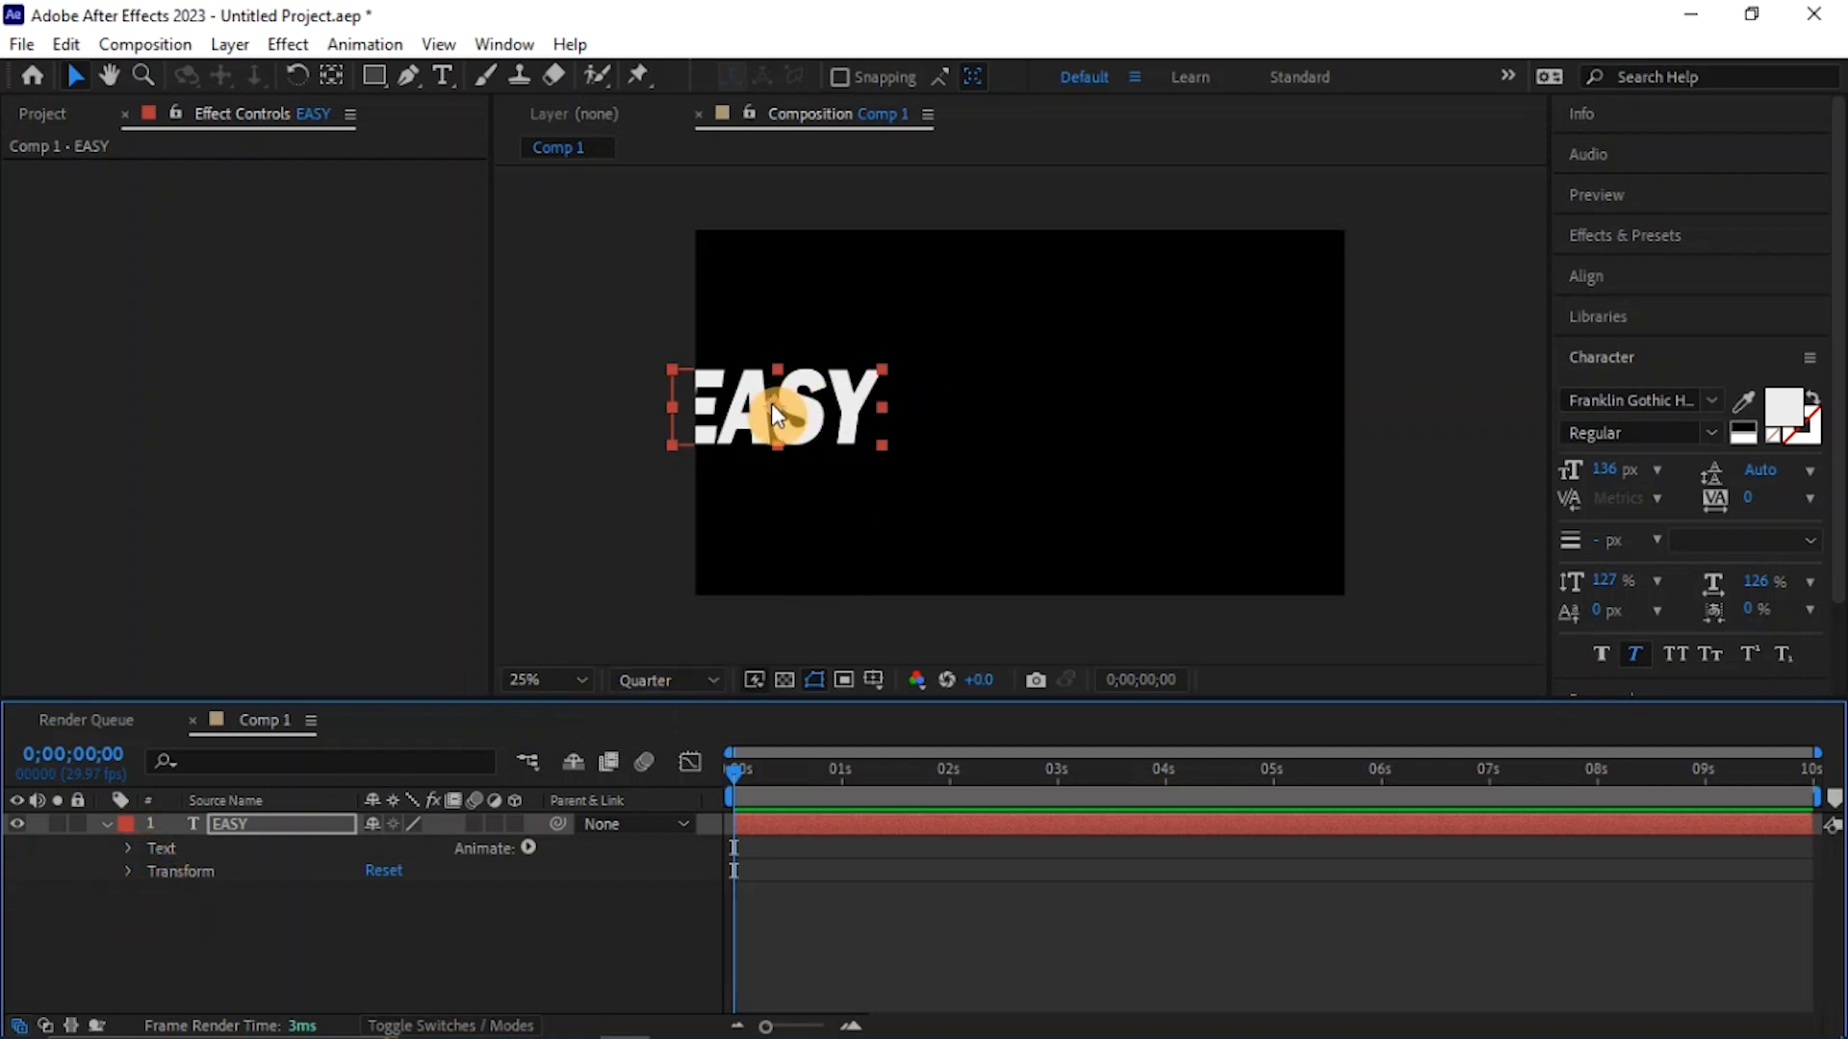
{"action": "left_click_drag", "start_coordinate": [811, 421], "coordinate": [1020, 510]}
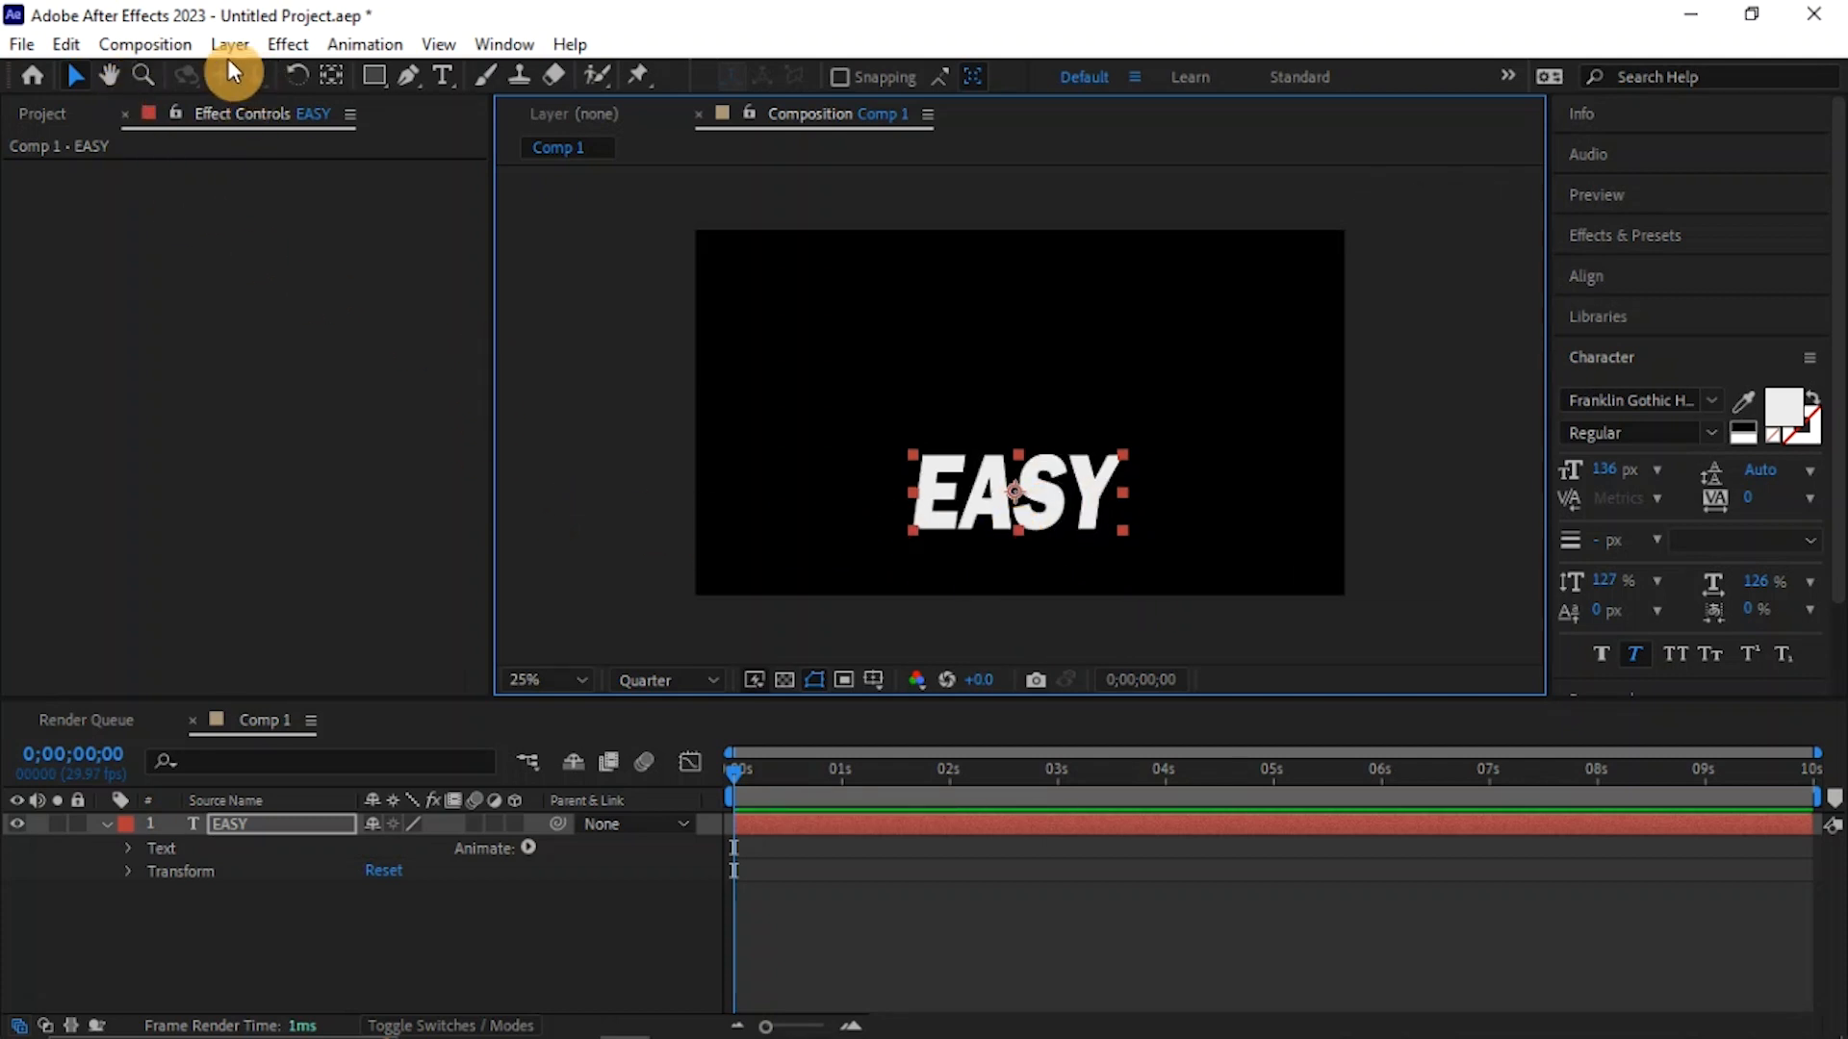
- Auto-trace the EASY text layer for the current frame using the Alpha channel with 1 px tolerance
{"action": "left_click", "coordinate": [264, 826]}
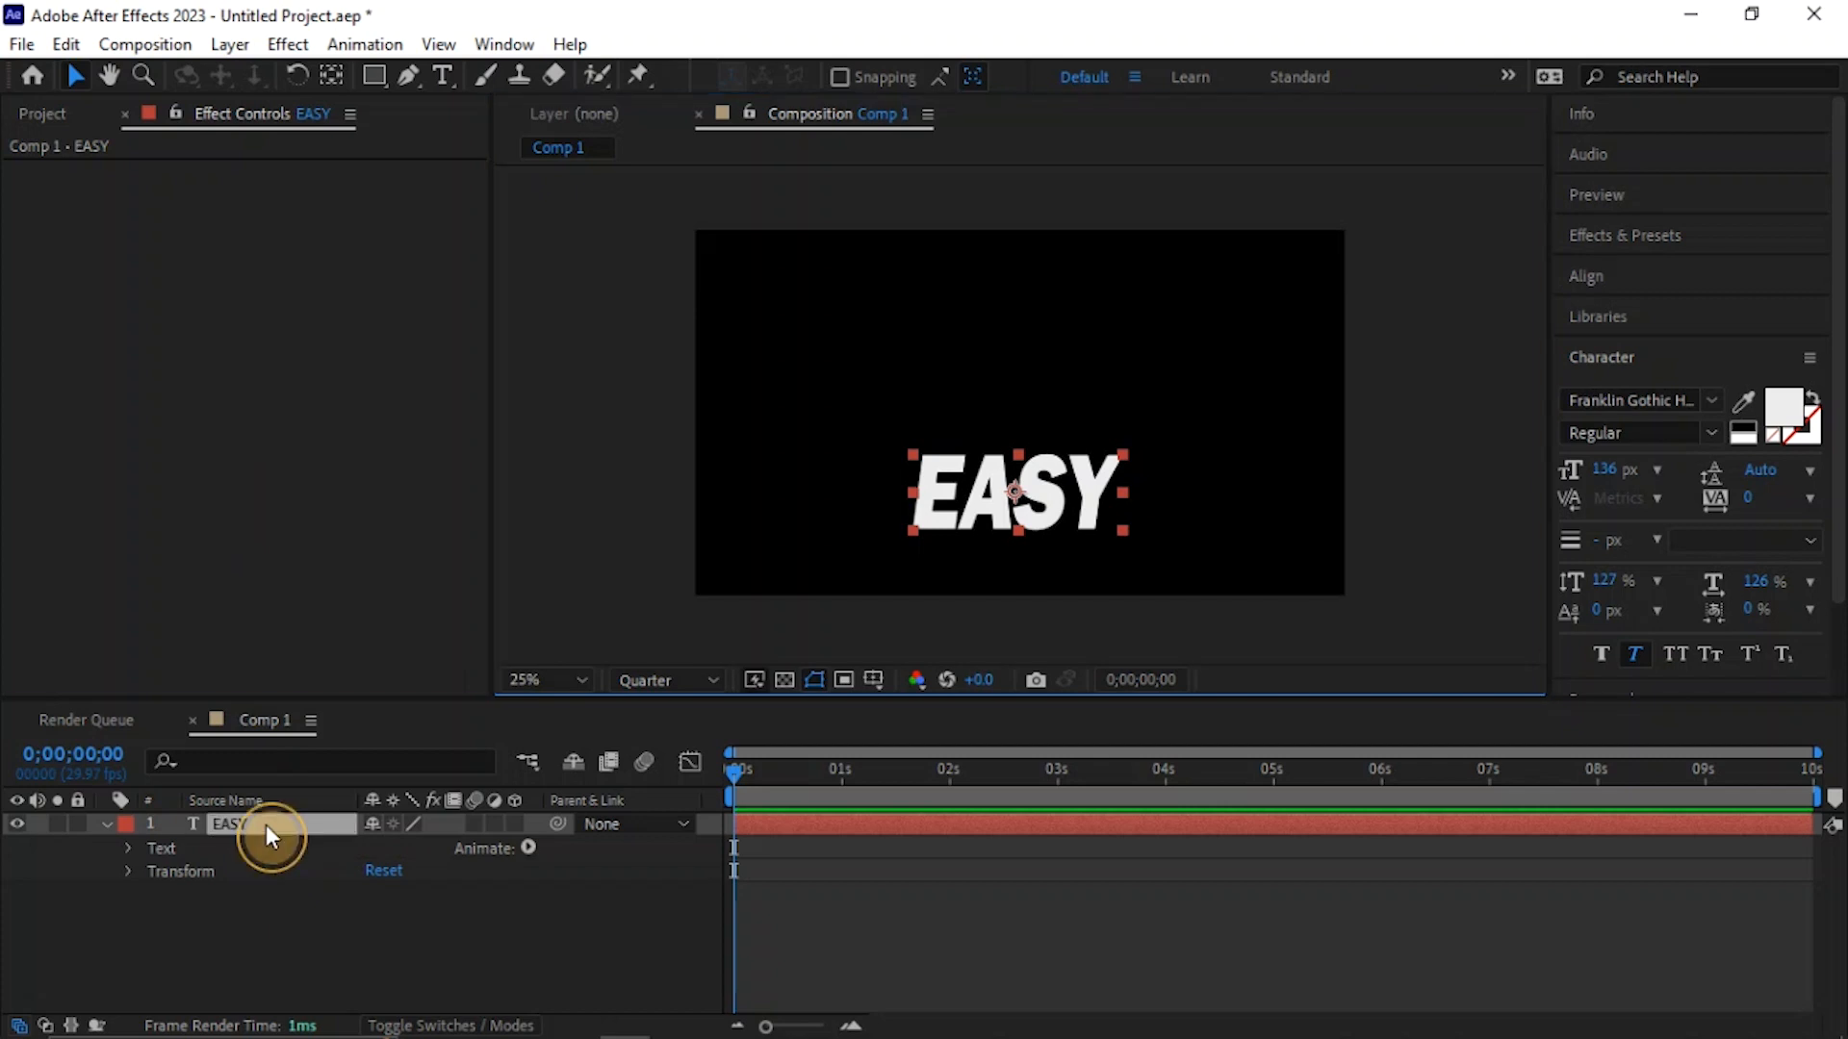
{"action": "left_click", "coordinate": [225, 45]}
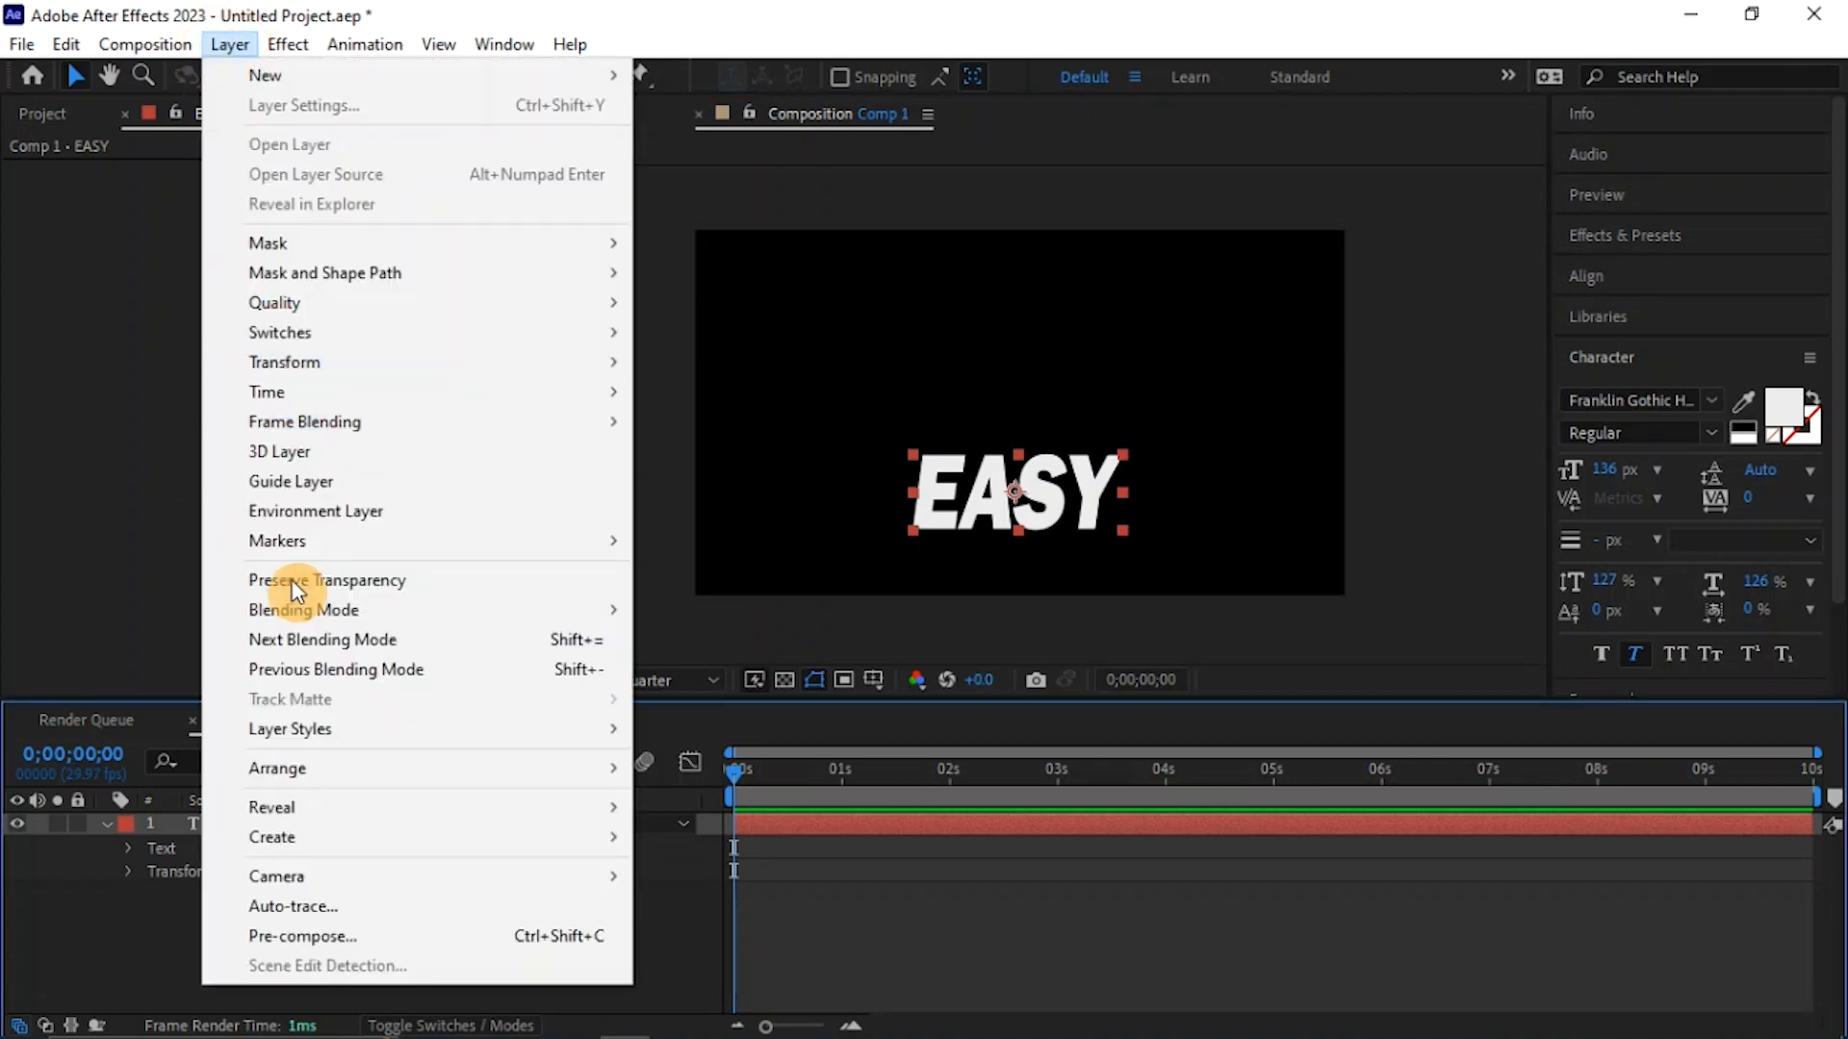
{"action": "left_click", "coordinate": [304, 917]}
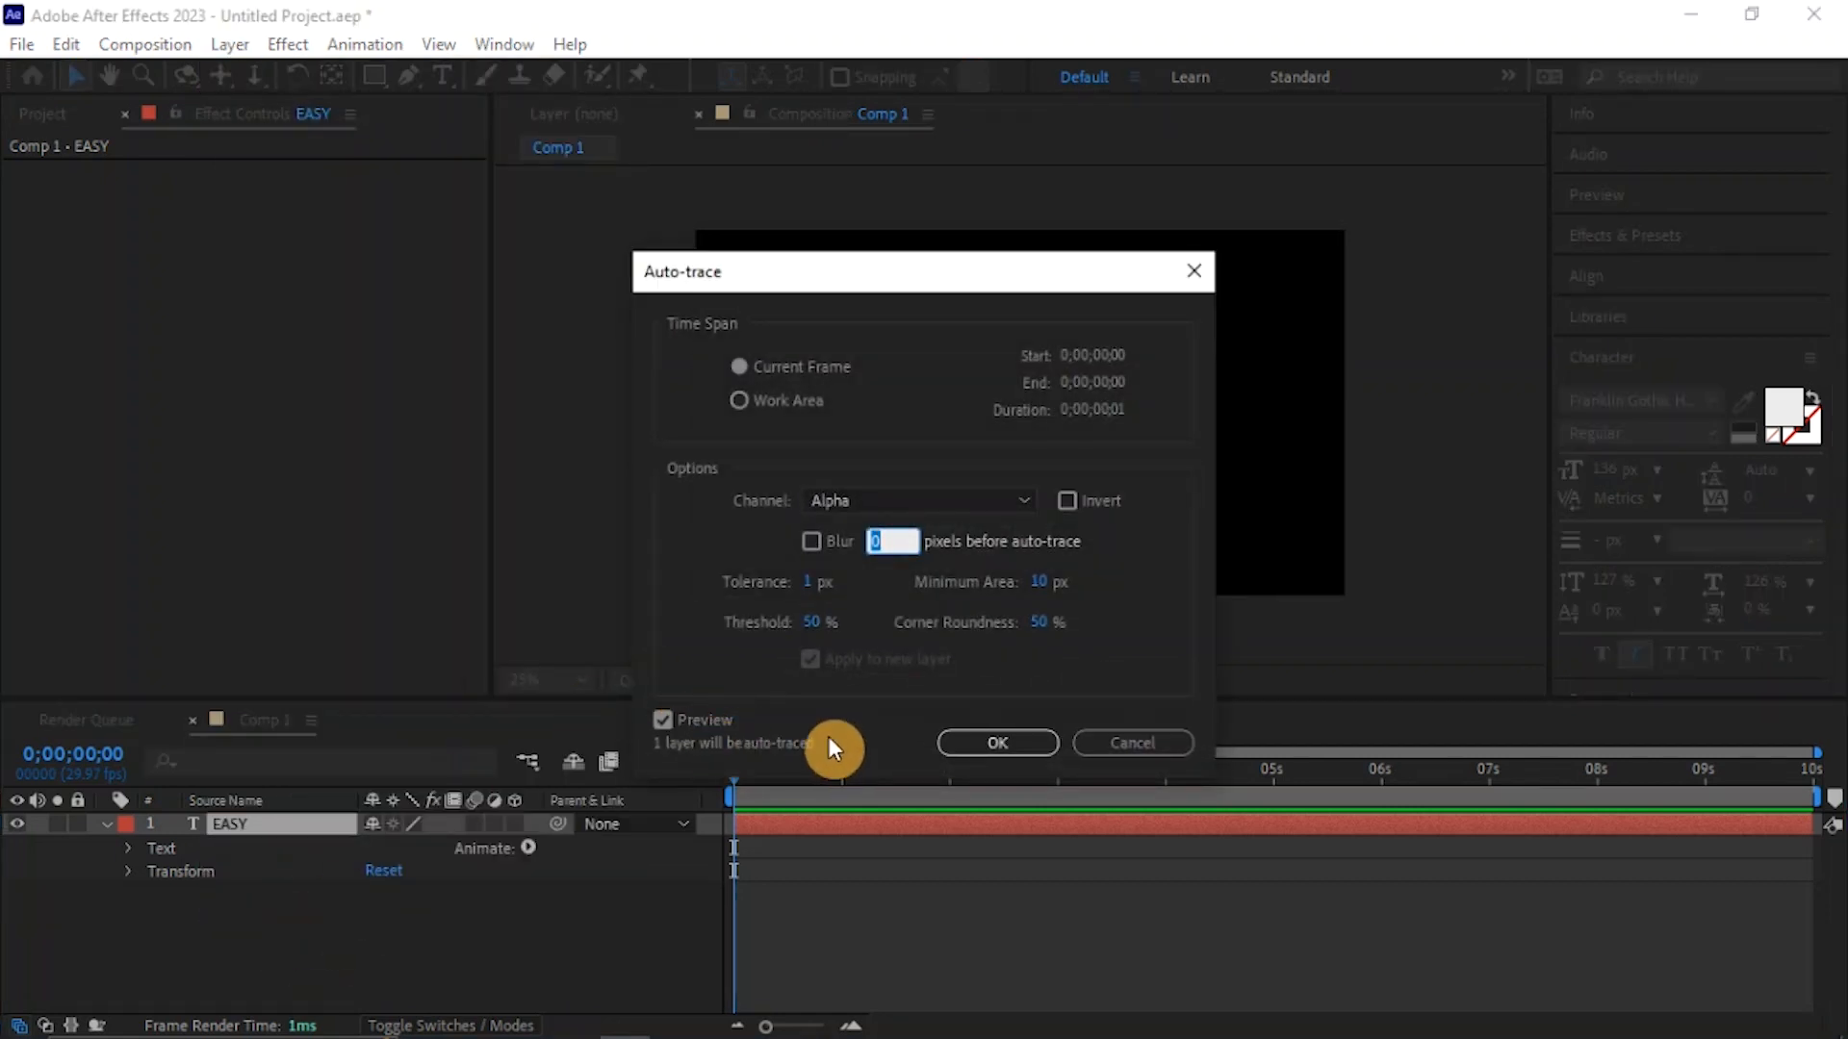
{"action": "left_click", "coordinate": [974, 746]}
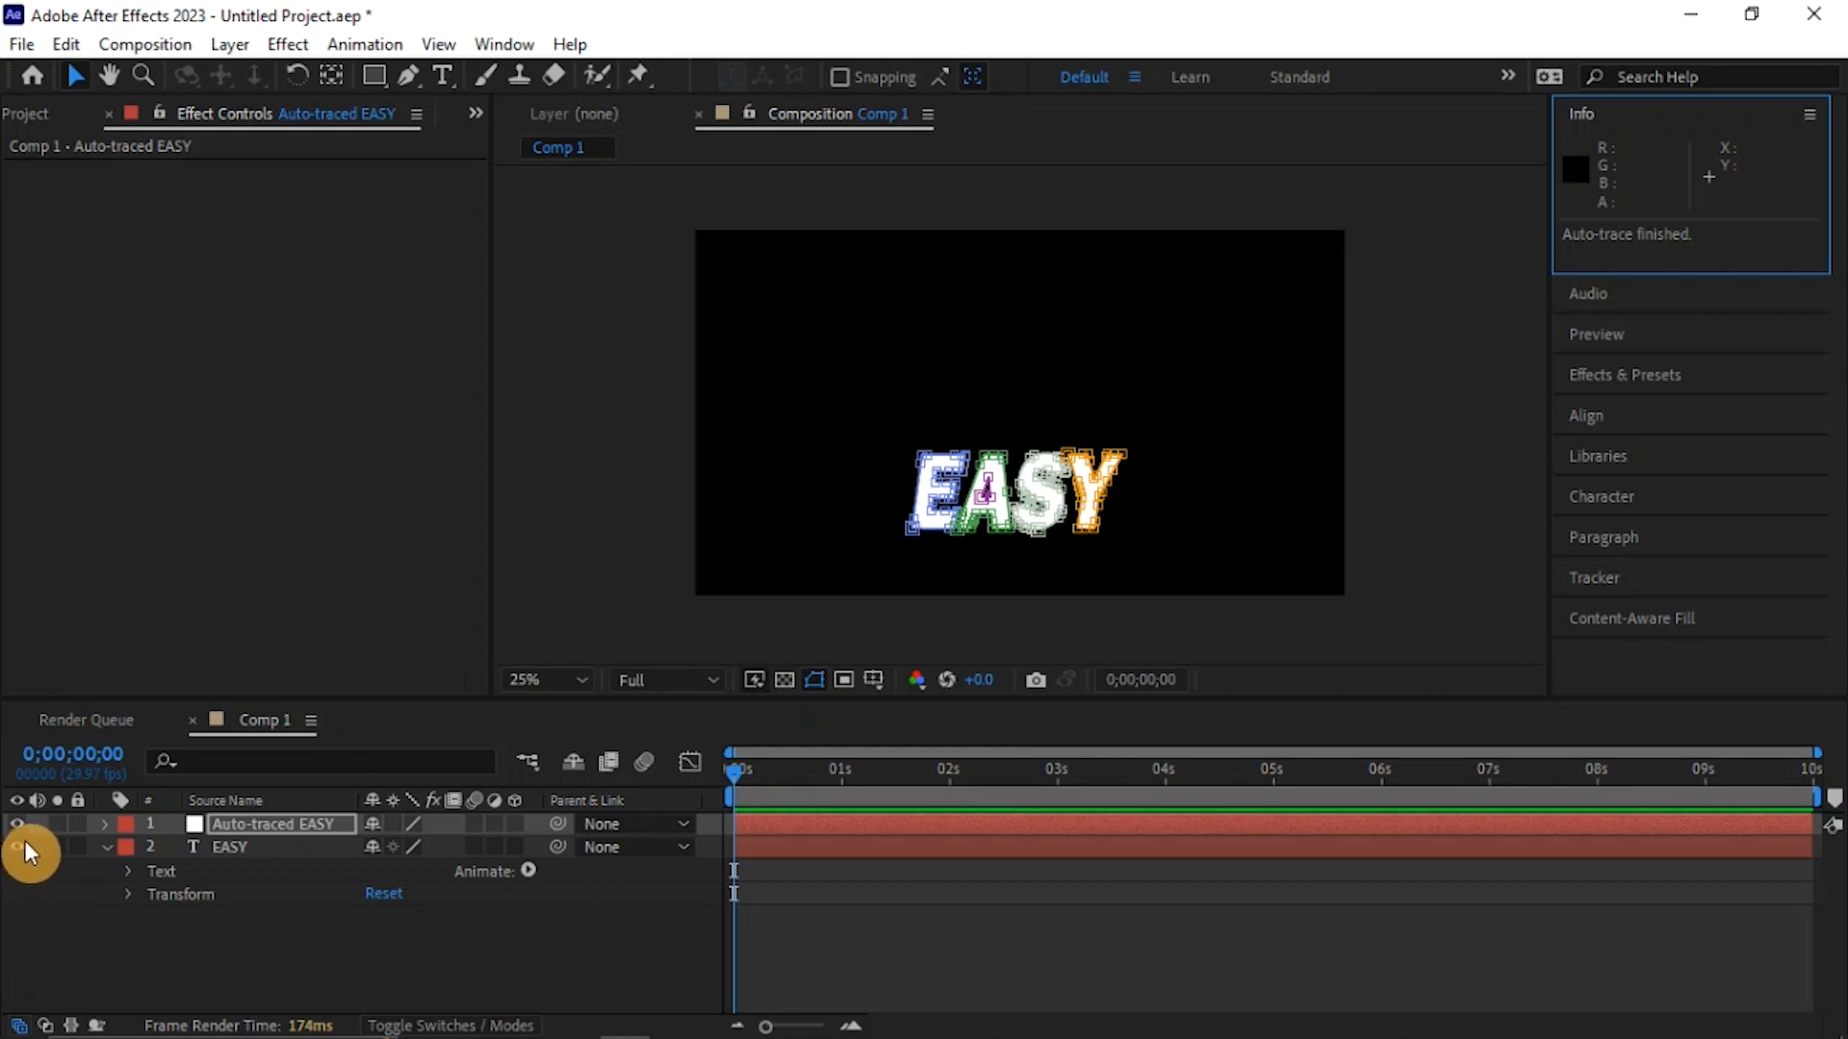
- Inspect the traced mask outlines around the letters and hide the original EASY text layer
{"action": "left_click", "coordinate": [1024, 522]}
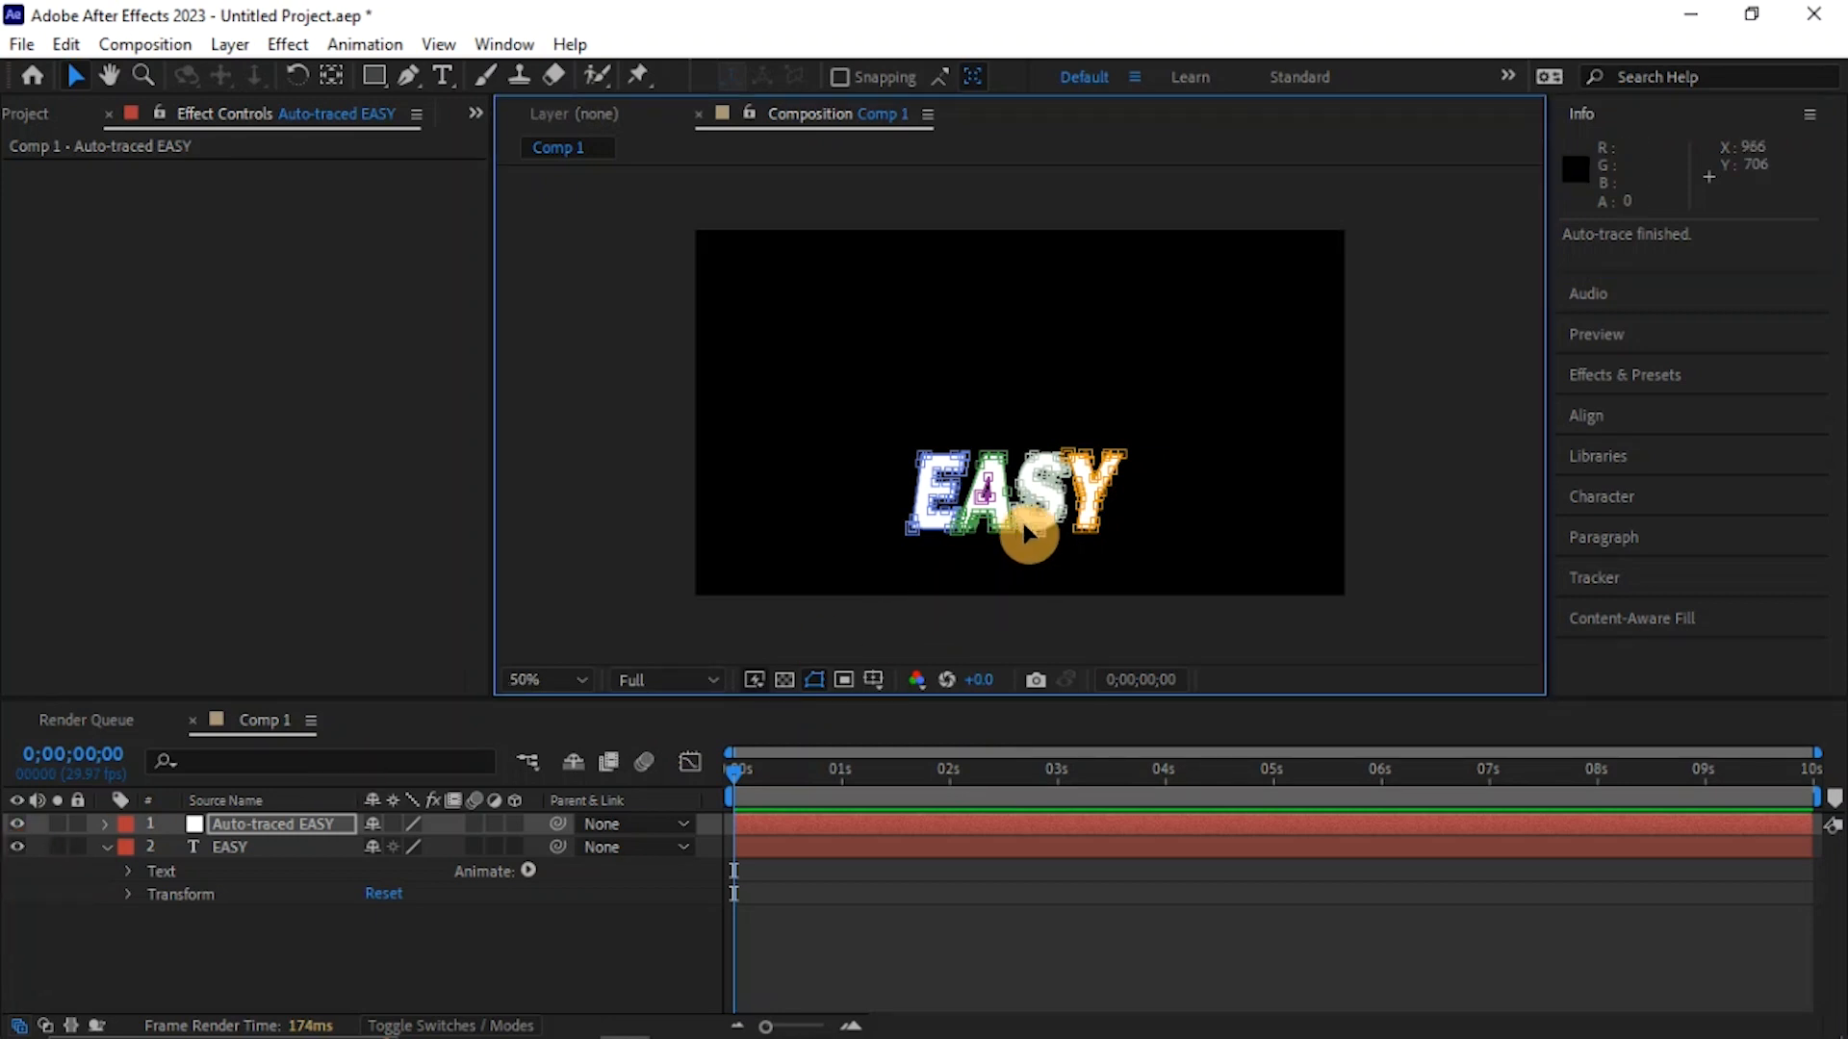
{"action": "scroll", "coordinate": [1024, 532], "scroll_direction": "up", "scroll_amount": 2}
{"action": "left_click", "coordinate": [1024, 533]}
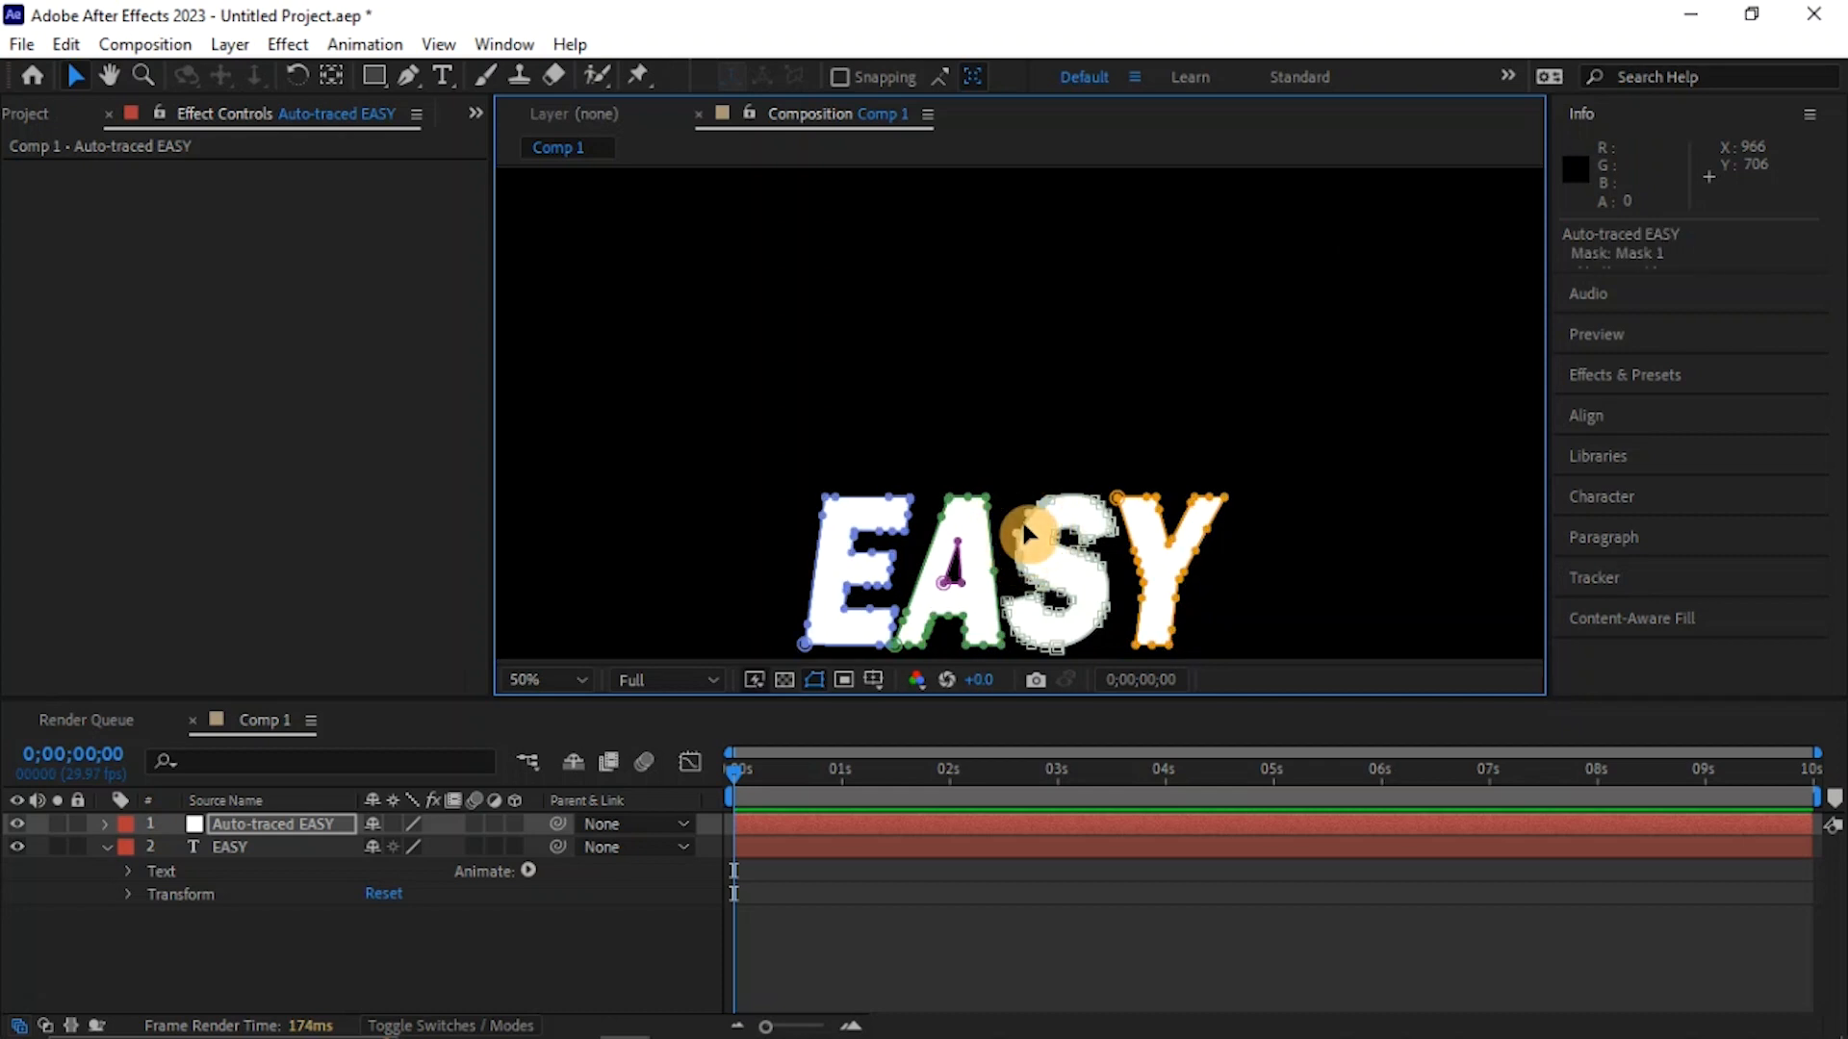
{"action": "scroll", "coordinate": [1024, 533], "scroll_direction": "down", "scroll_amount": 4}
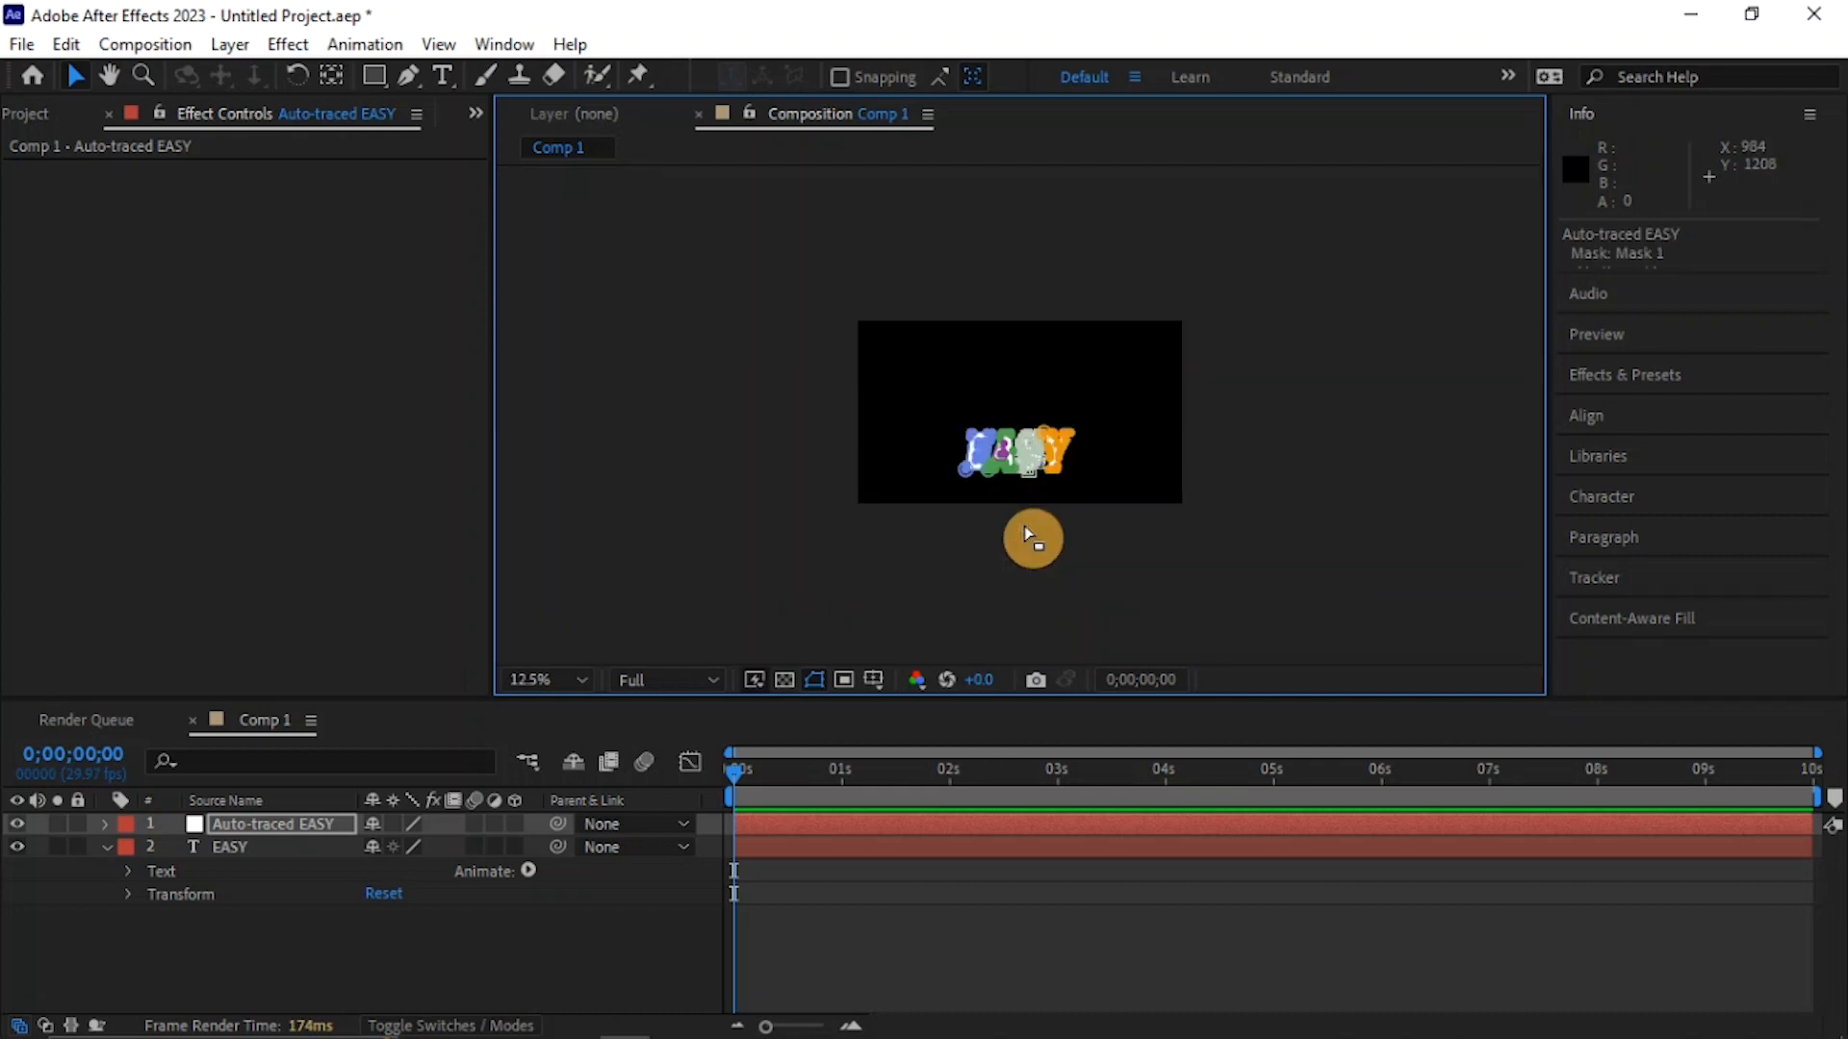
{"action": "scroll", "coordinate": [1027, 535], "scroll_direction": "up", "scroll_amount": 1}
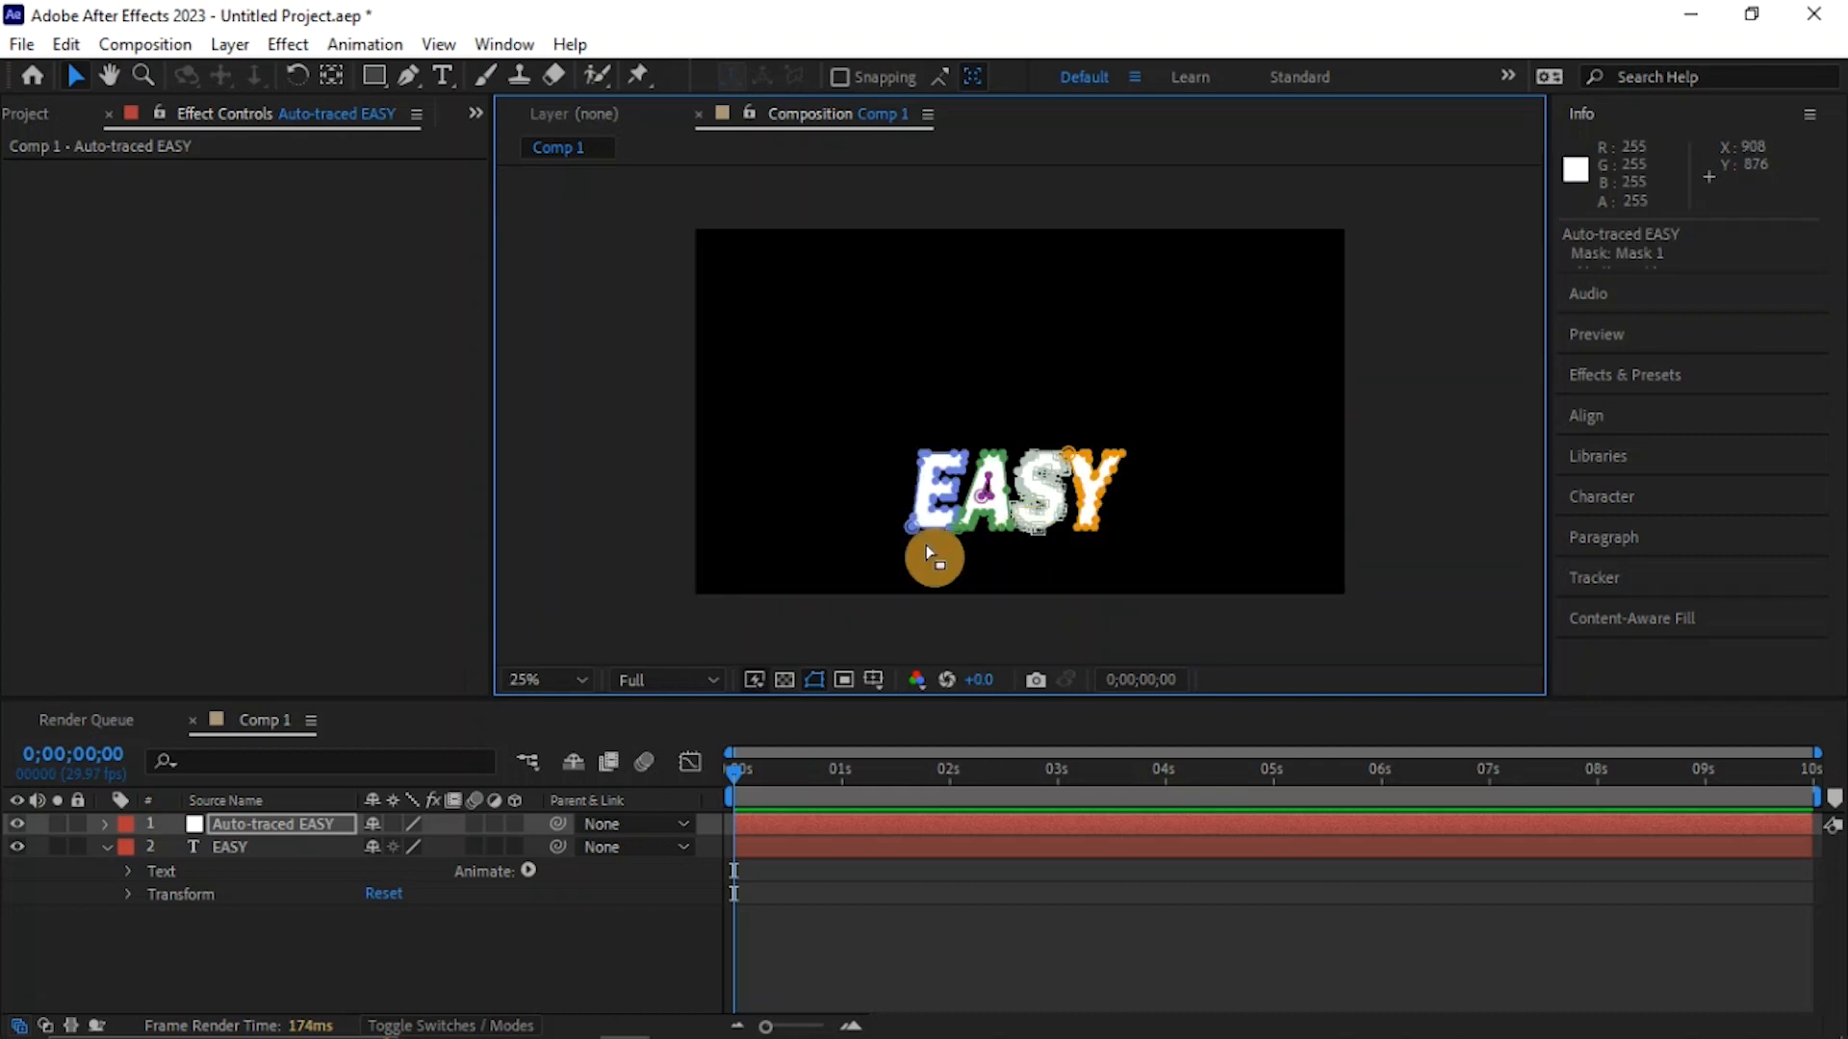
{"action": "left_click", "coordinate": [16, 849]}
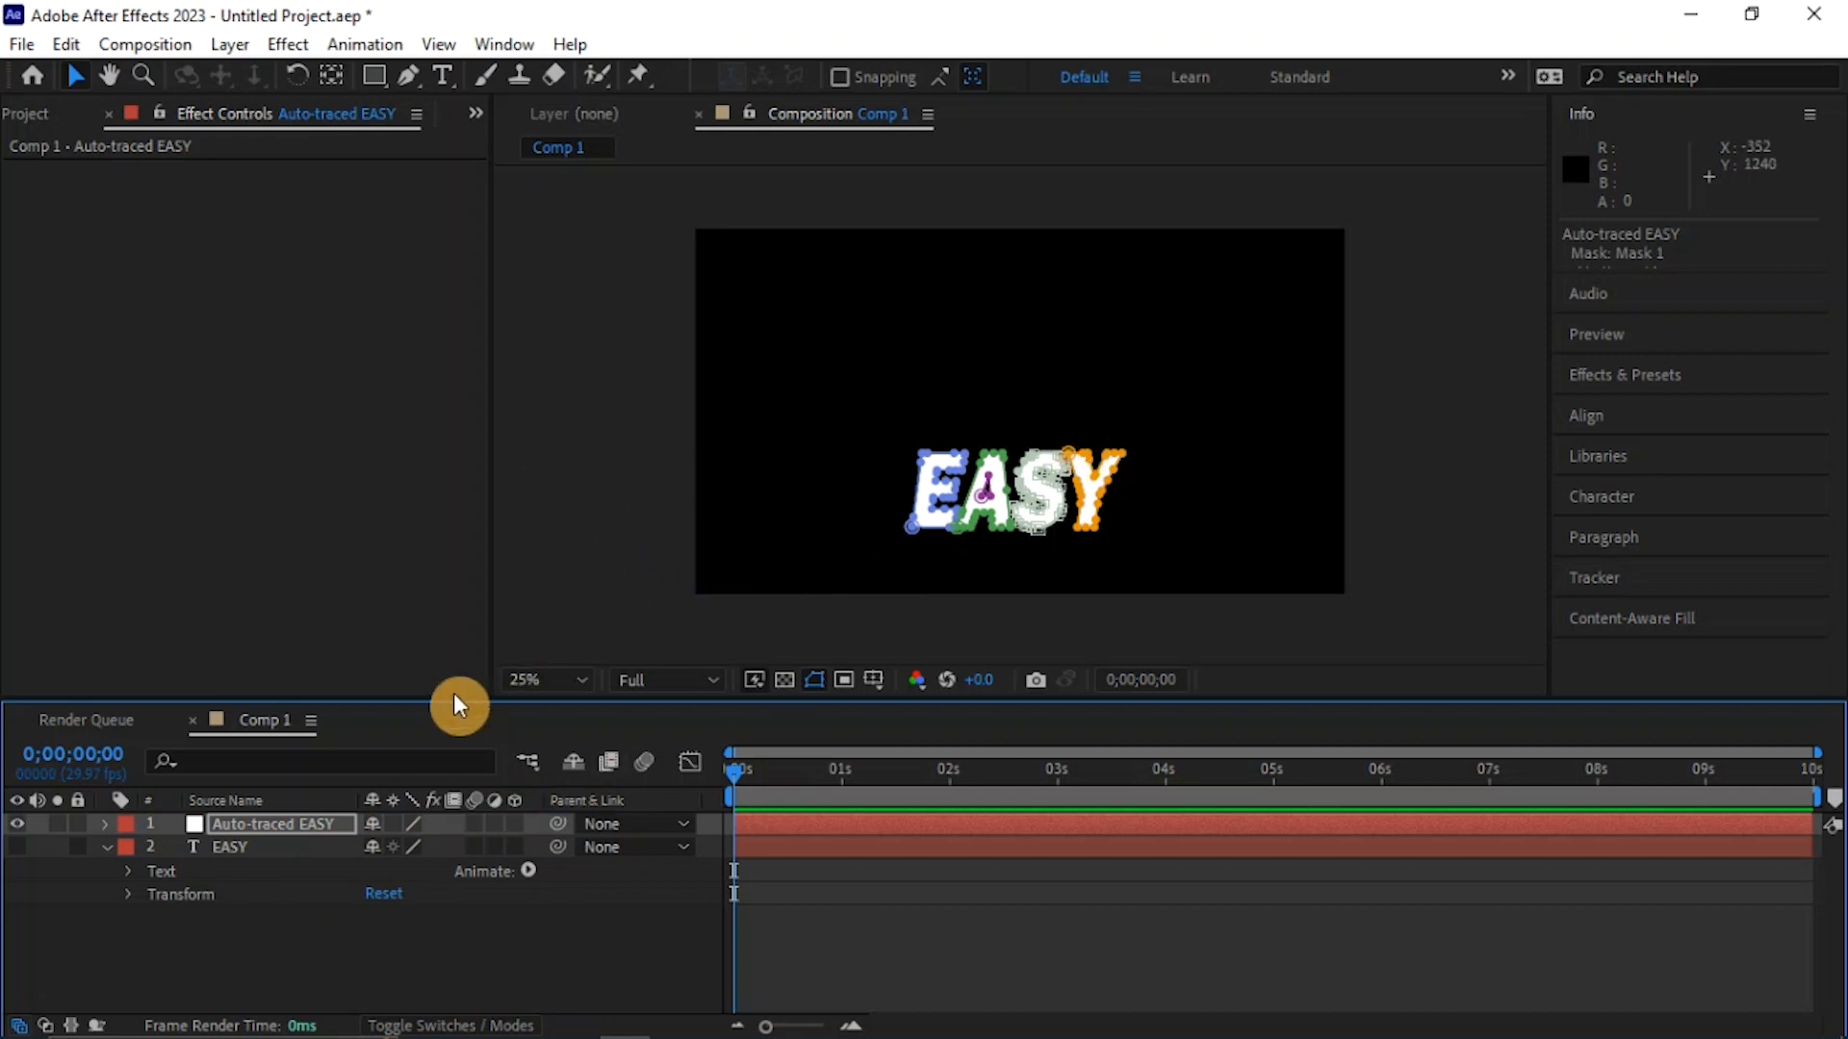
- Apply the Video Copilot Saber effect to the Auto-traced EASY layer
{"action": "left_click", "coordinate": [320, 830]}
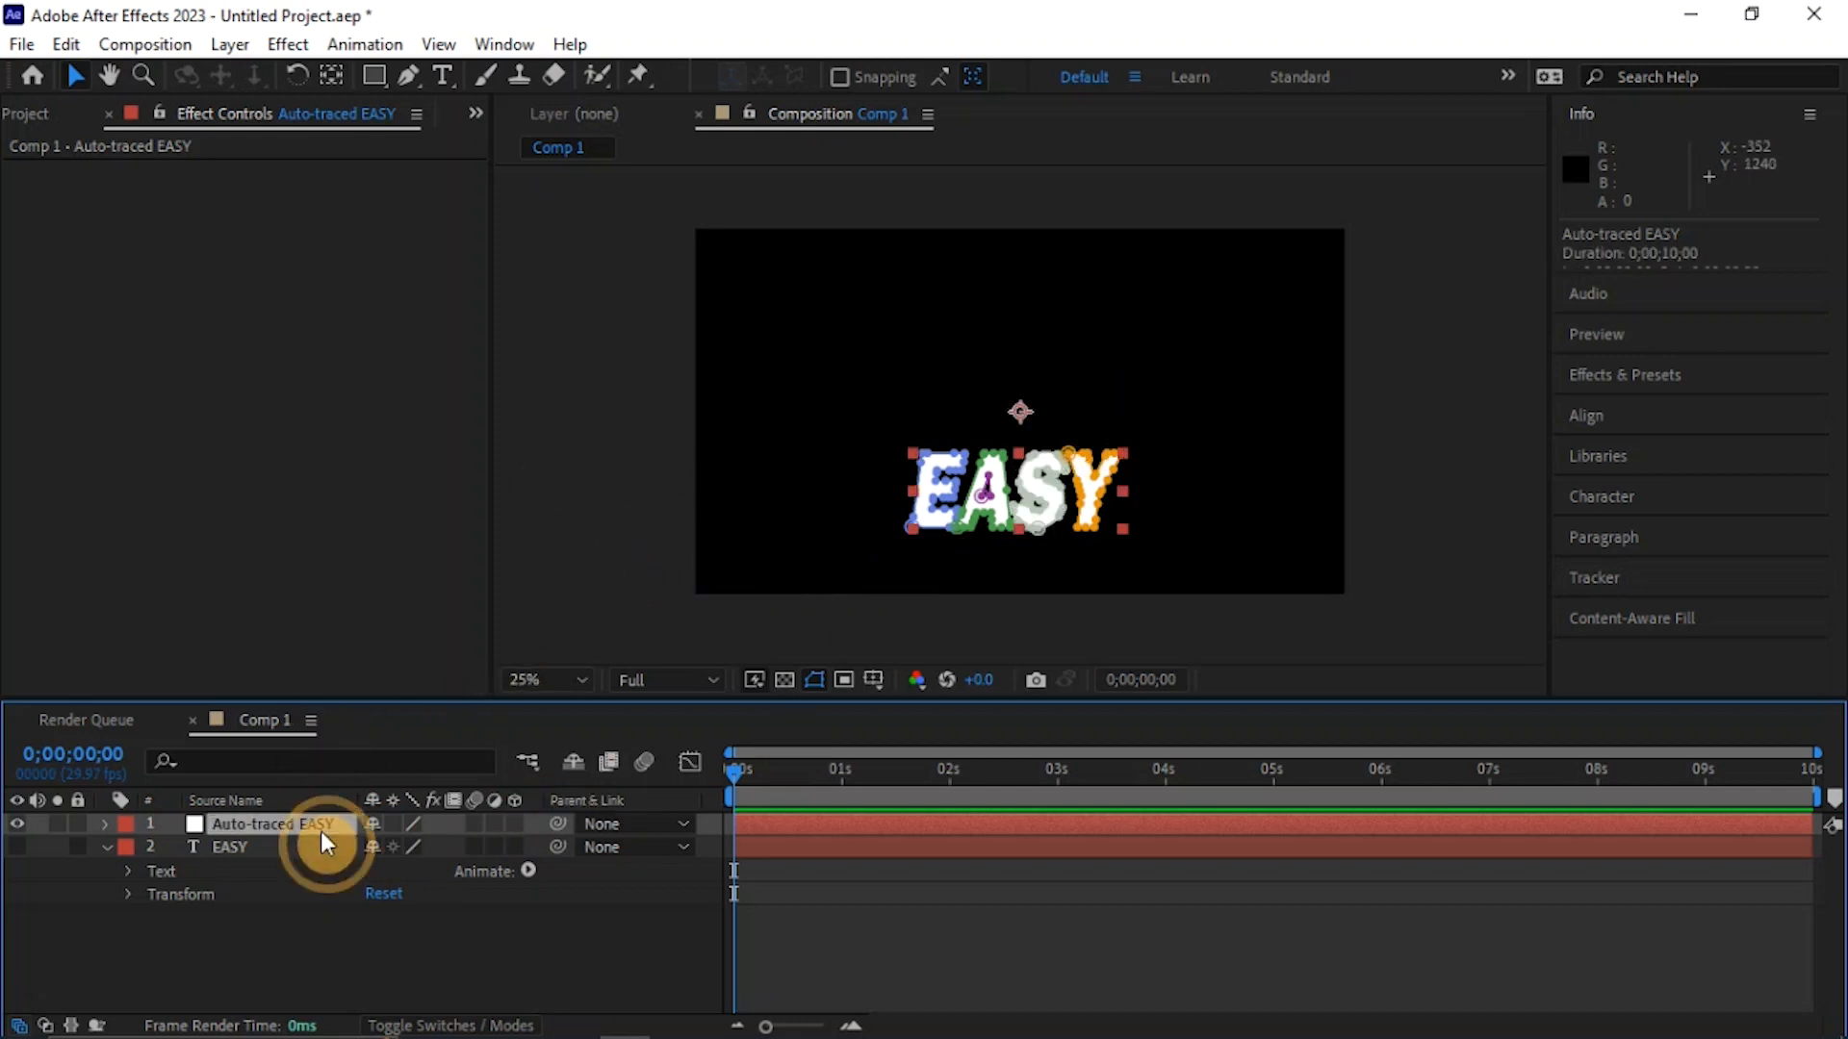
{"action": "left_click", "coordinate": [285, 46]}
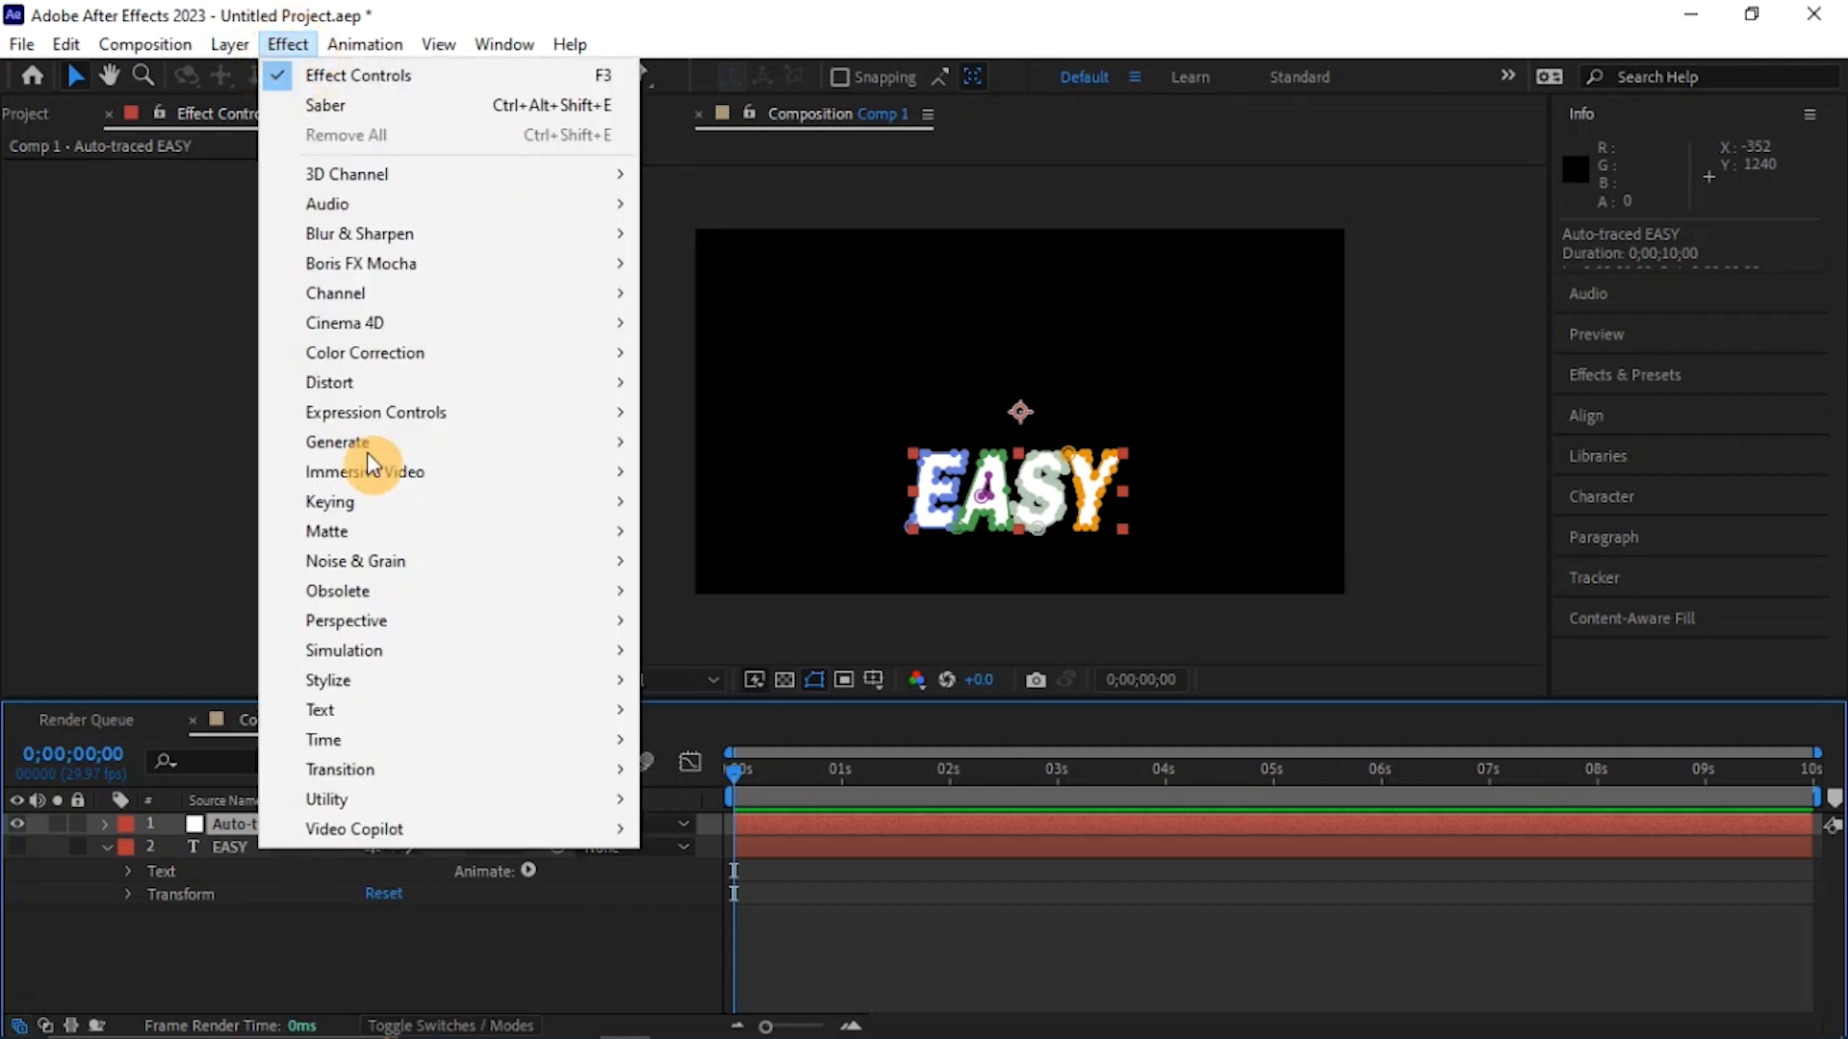
{"action": "mouse_move", "coordinate": [374, 837]}
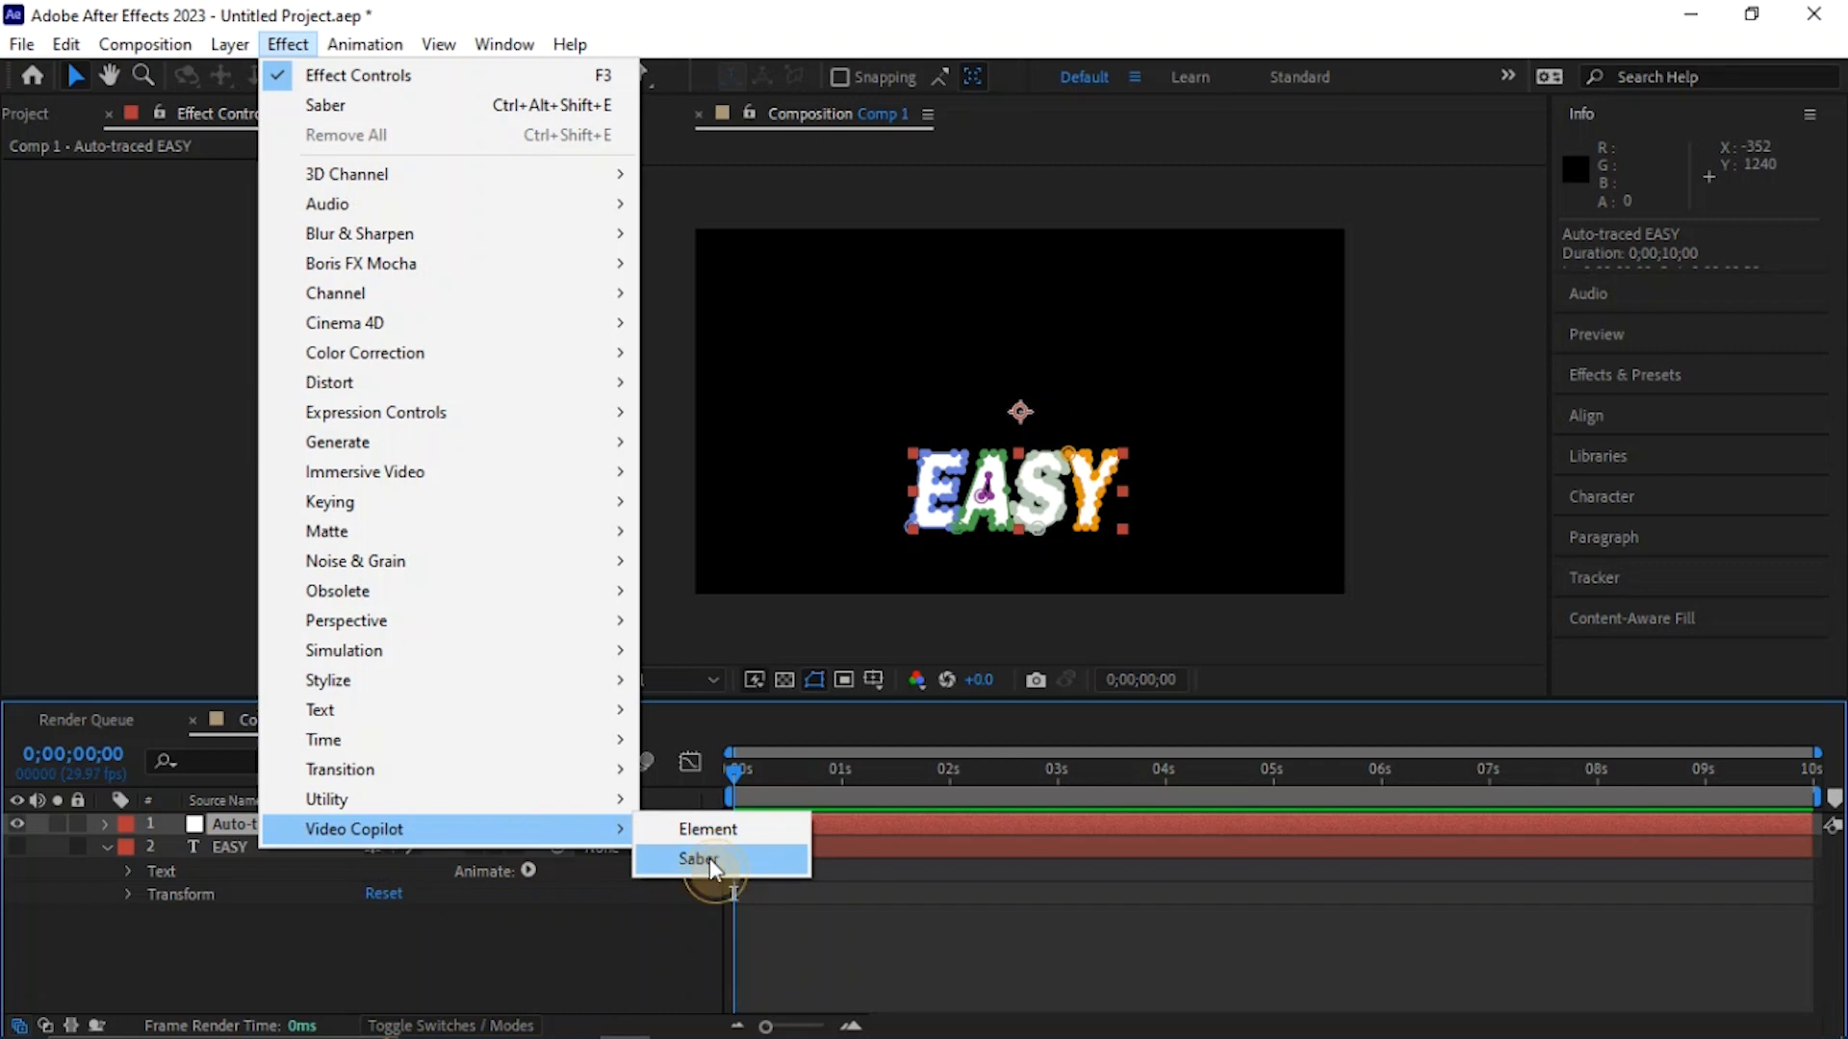
{"action": "left_click", "coordinate": [708, 858]}
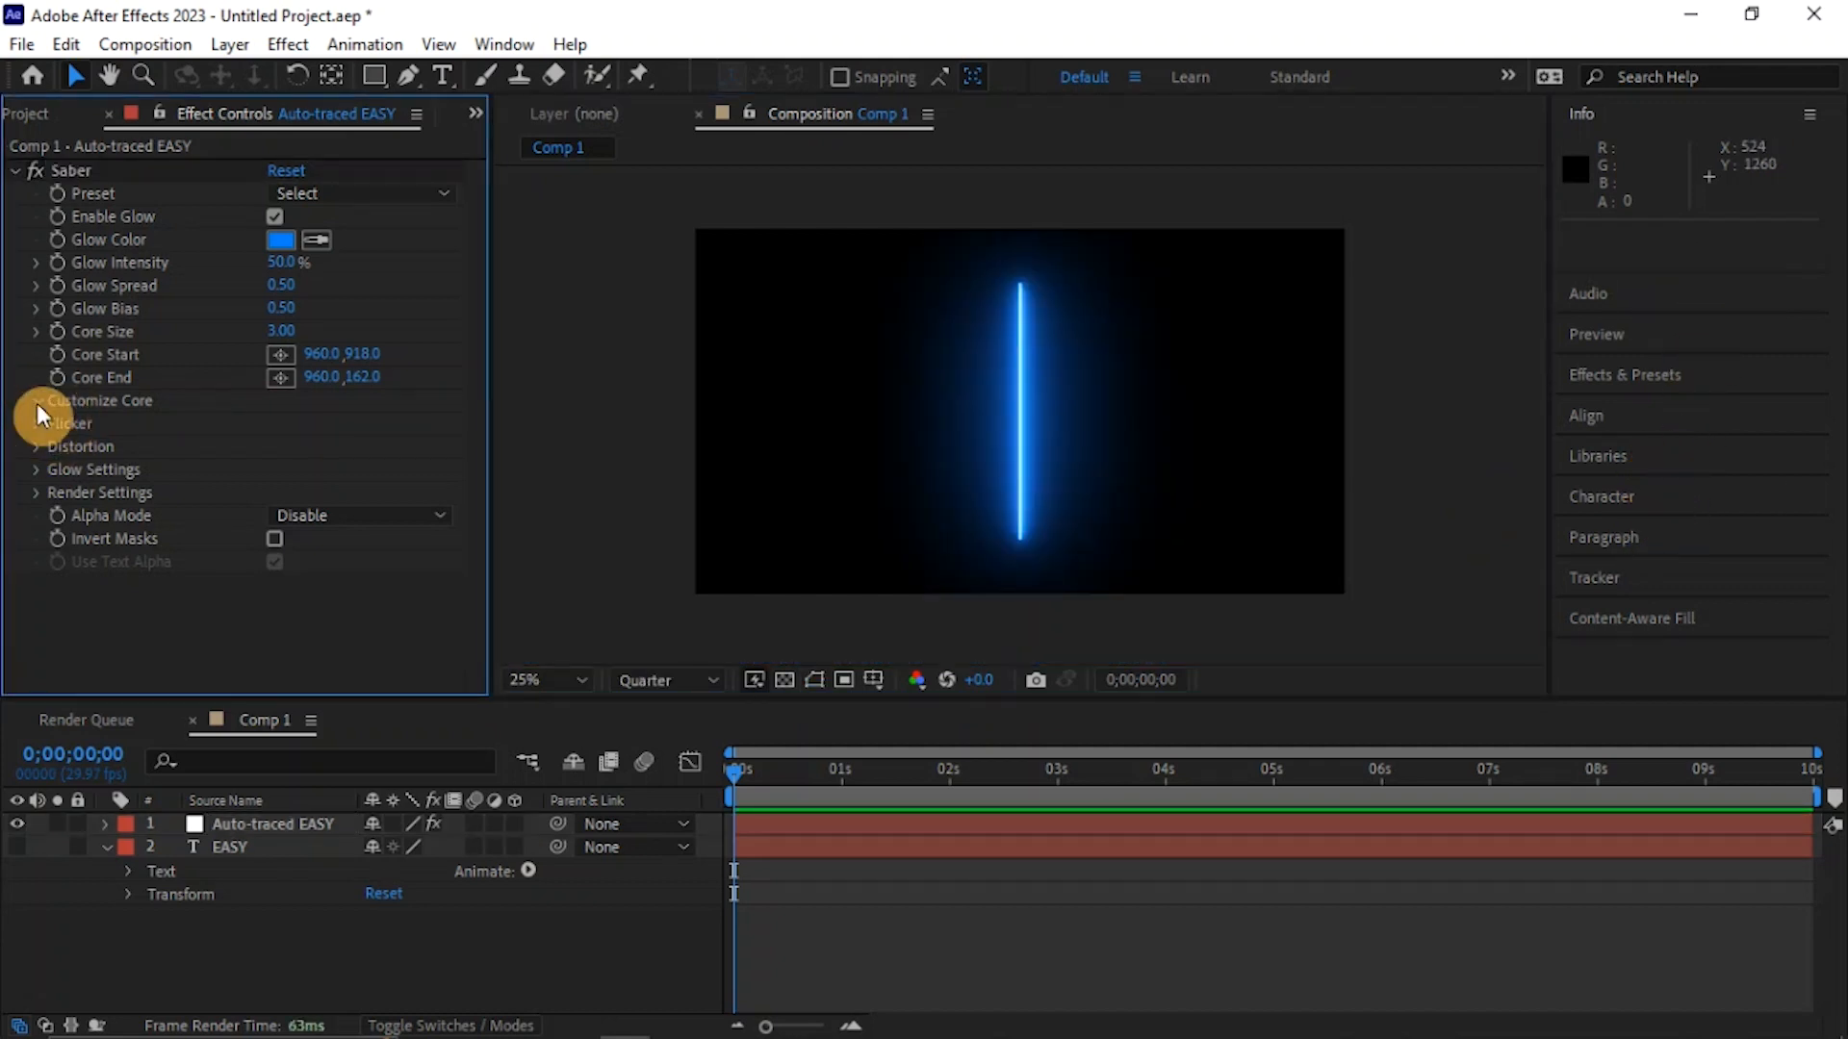
- Set the Saber effect's core type to Layer Masks and its glow intensity to 30%
{"action": "left_click", "coordinate": [36, 401]}
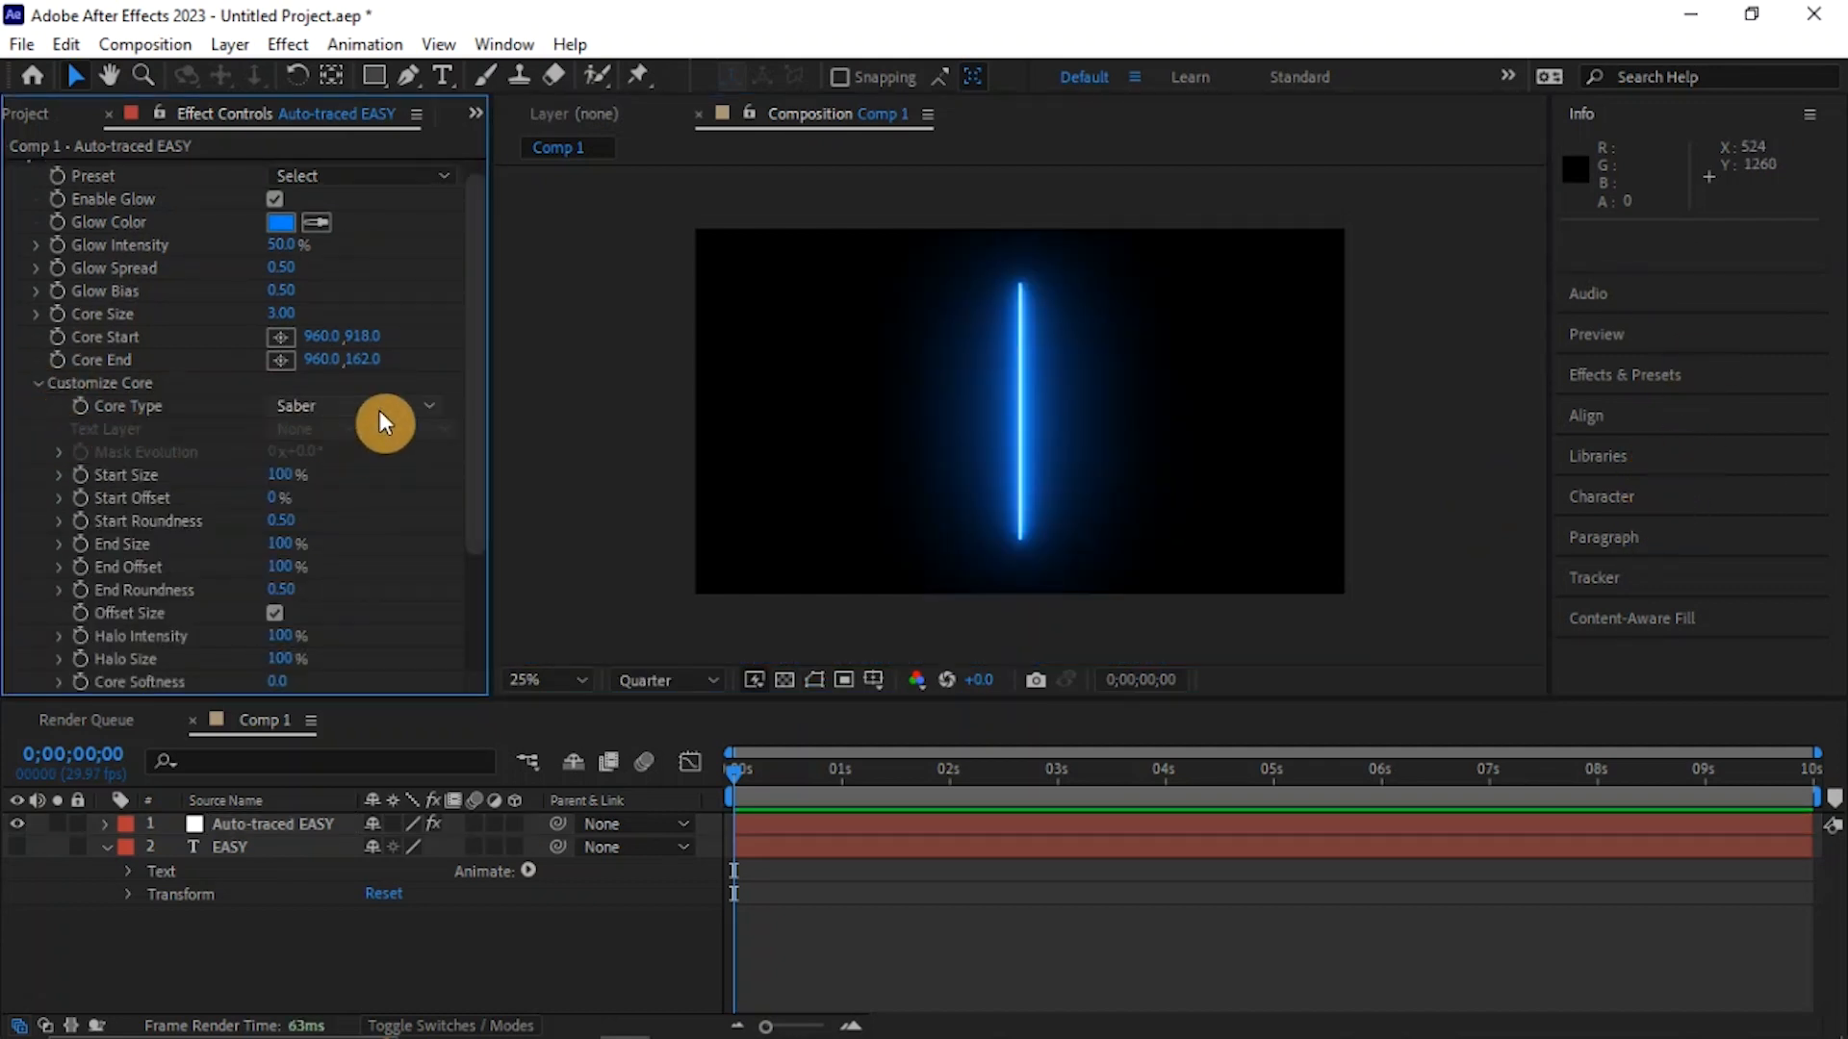
{"action": "left_click", "coordinate": [424, 414]}
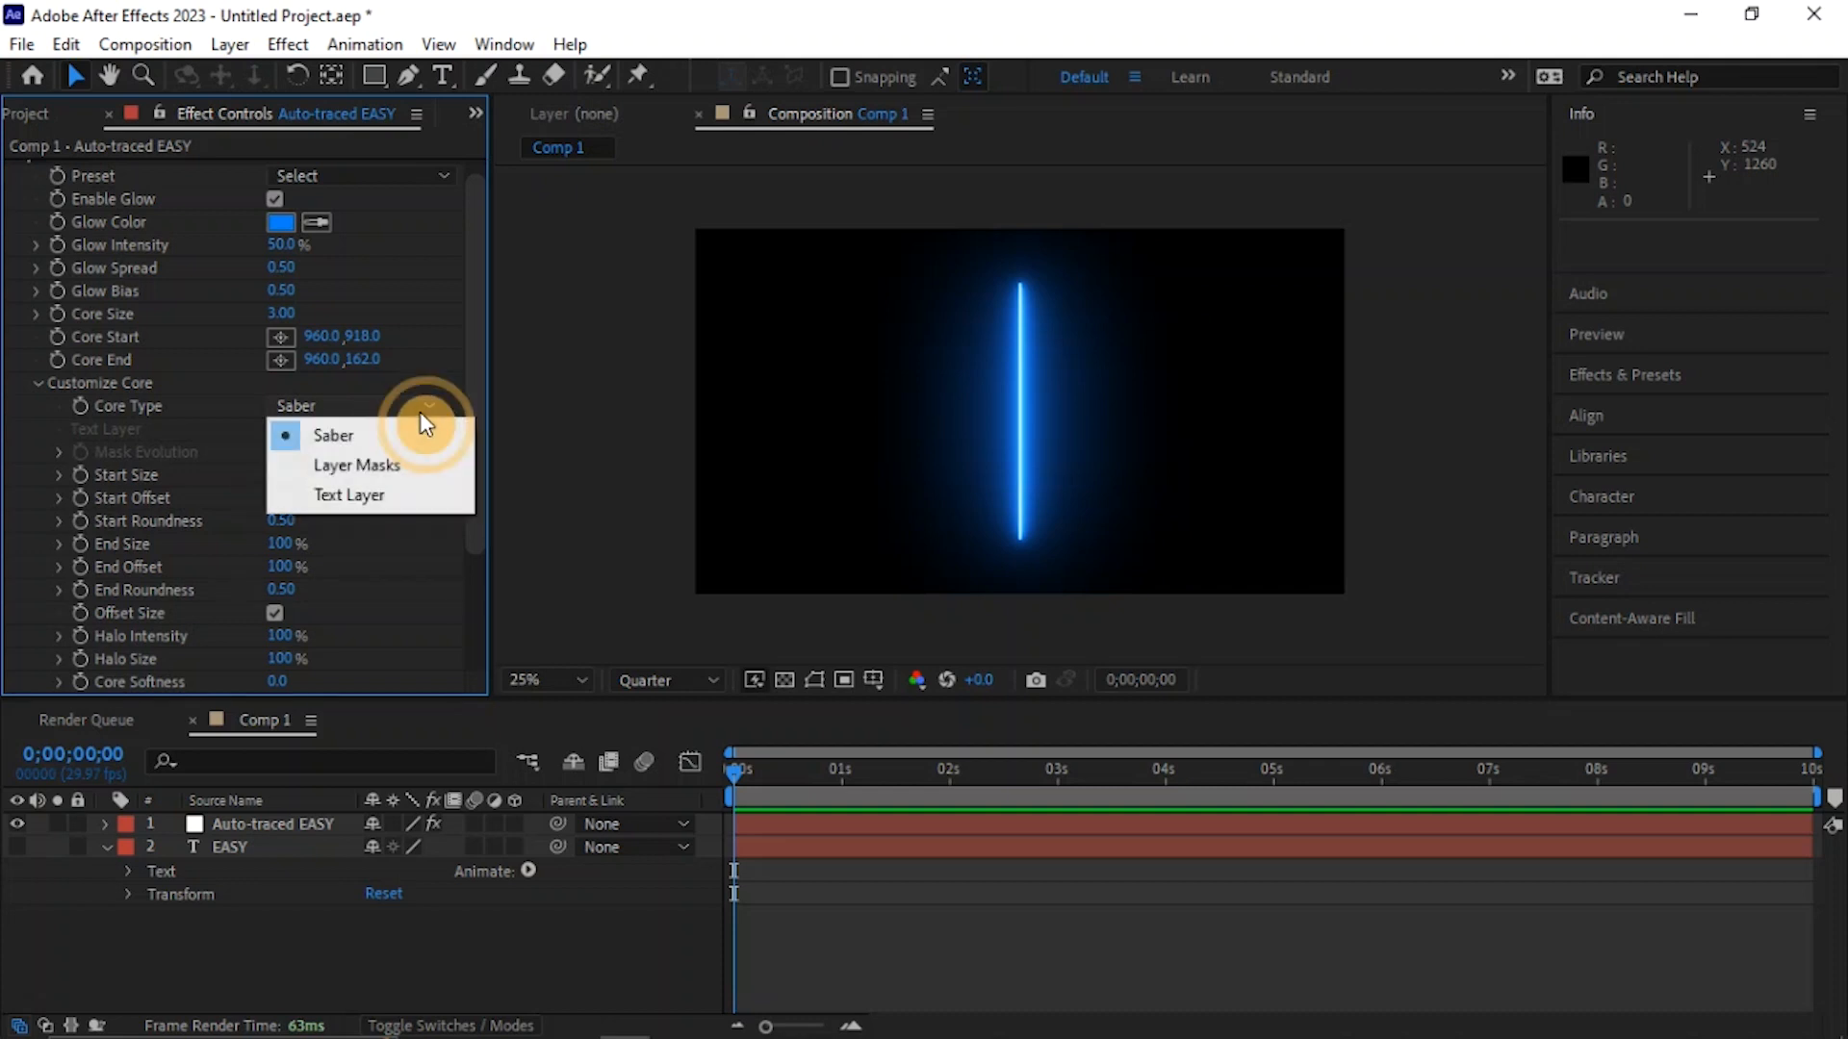
{"action": "left_click", "coordinate": [379, 463]}
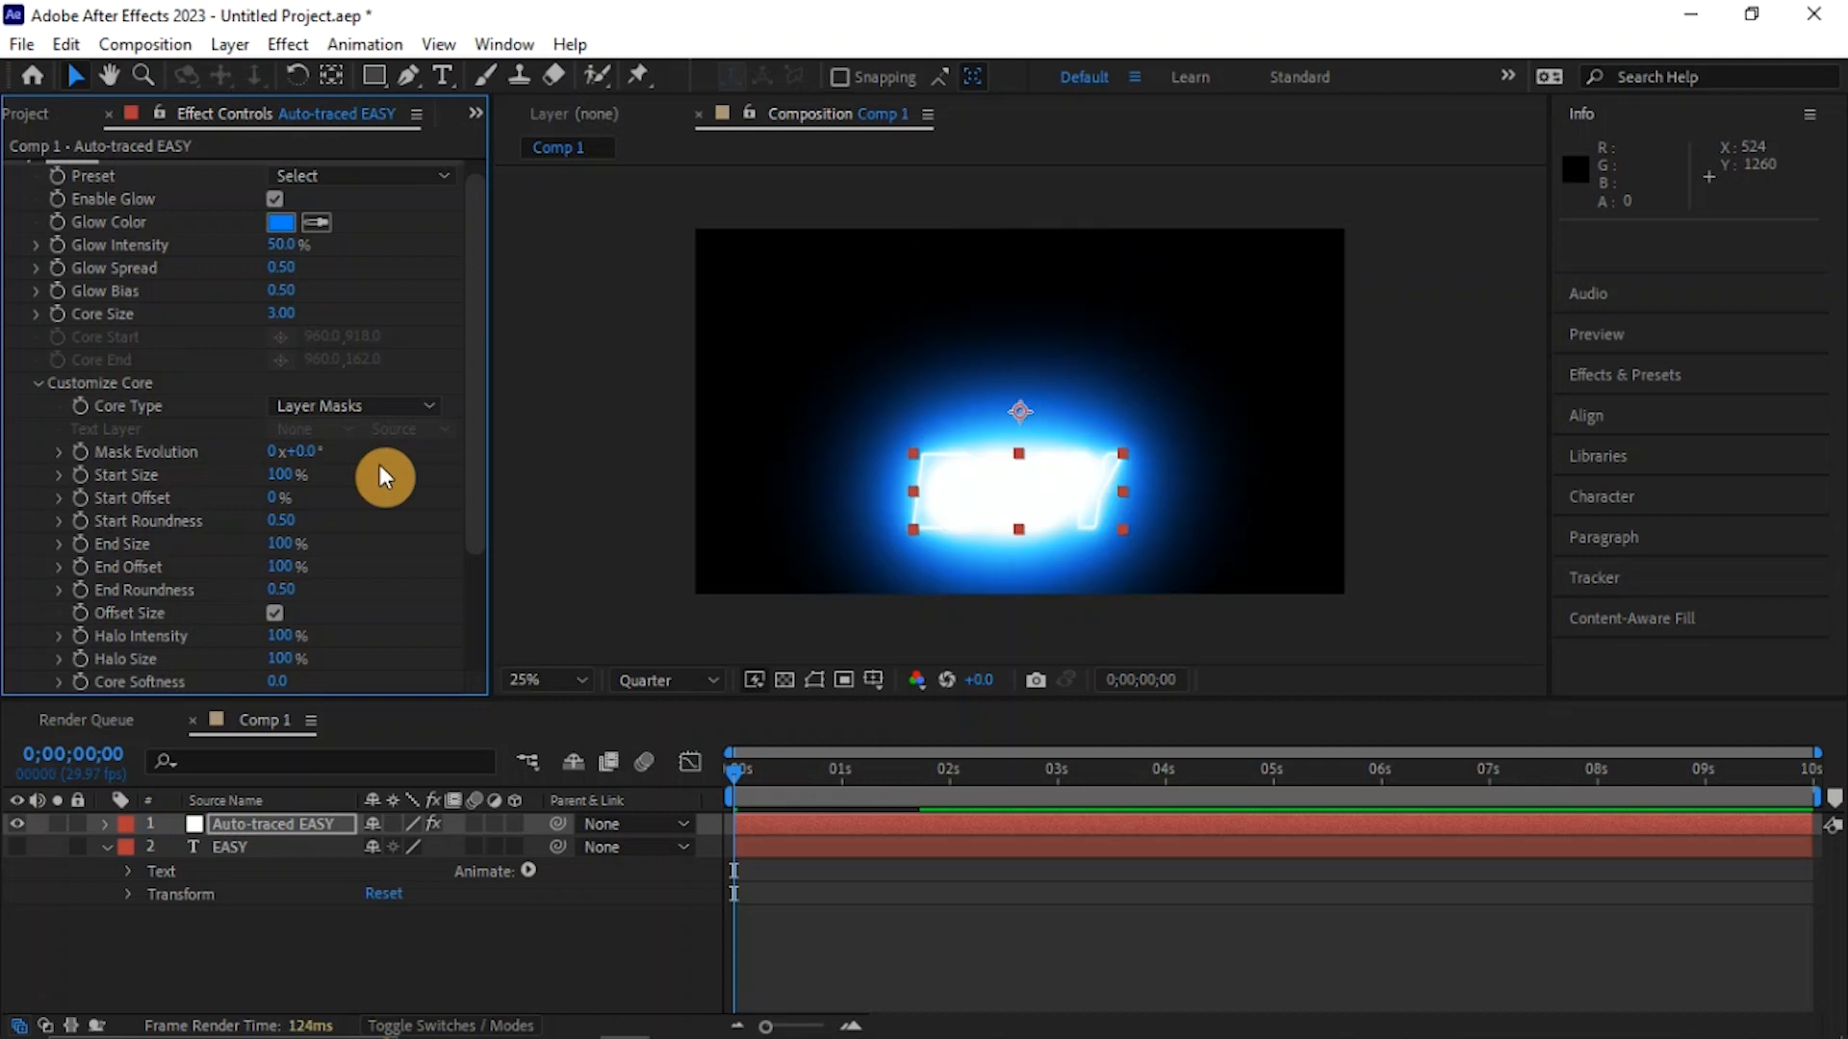
{"action": "mouse_move", "coordinate": [281, 255]}
{"action": "left_mouse_down"}
{"action": "mouse_move", "coordinate": [220, 249]}
{"action": "mouse_move", "coordinate": [252, 249]}
{"action": "left_mouse_up"}
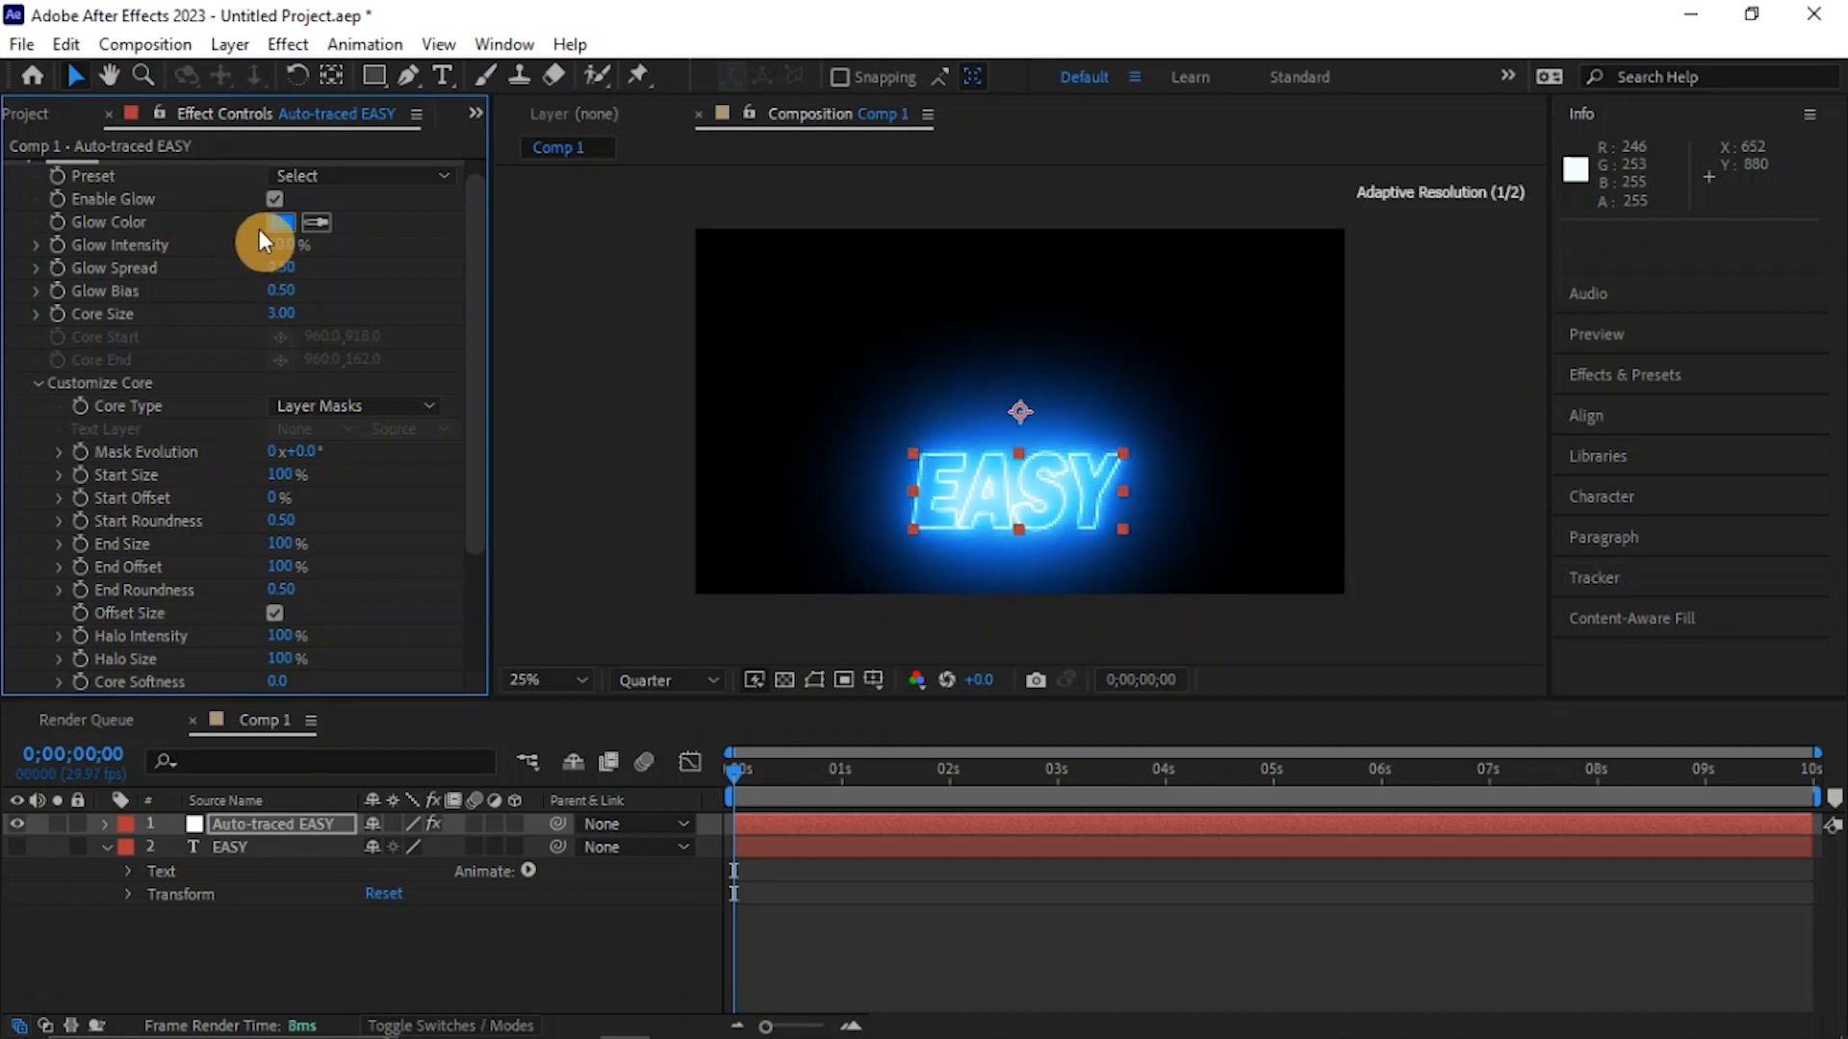
- Try the Arc Reactor preset on the Saber effect
{"action": "scroll", "coordinate": [317, 318], "scroll_direction": "up", "scroll_amount": 1}
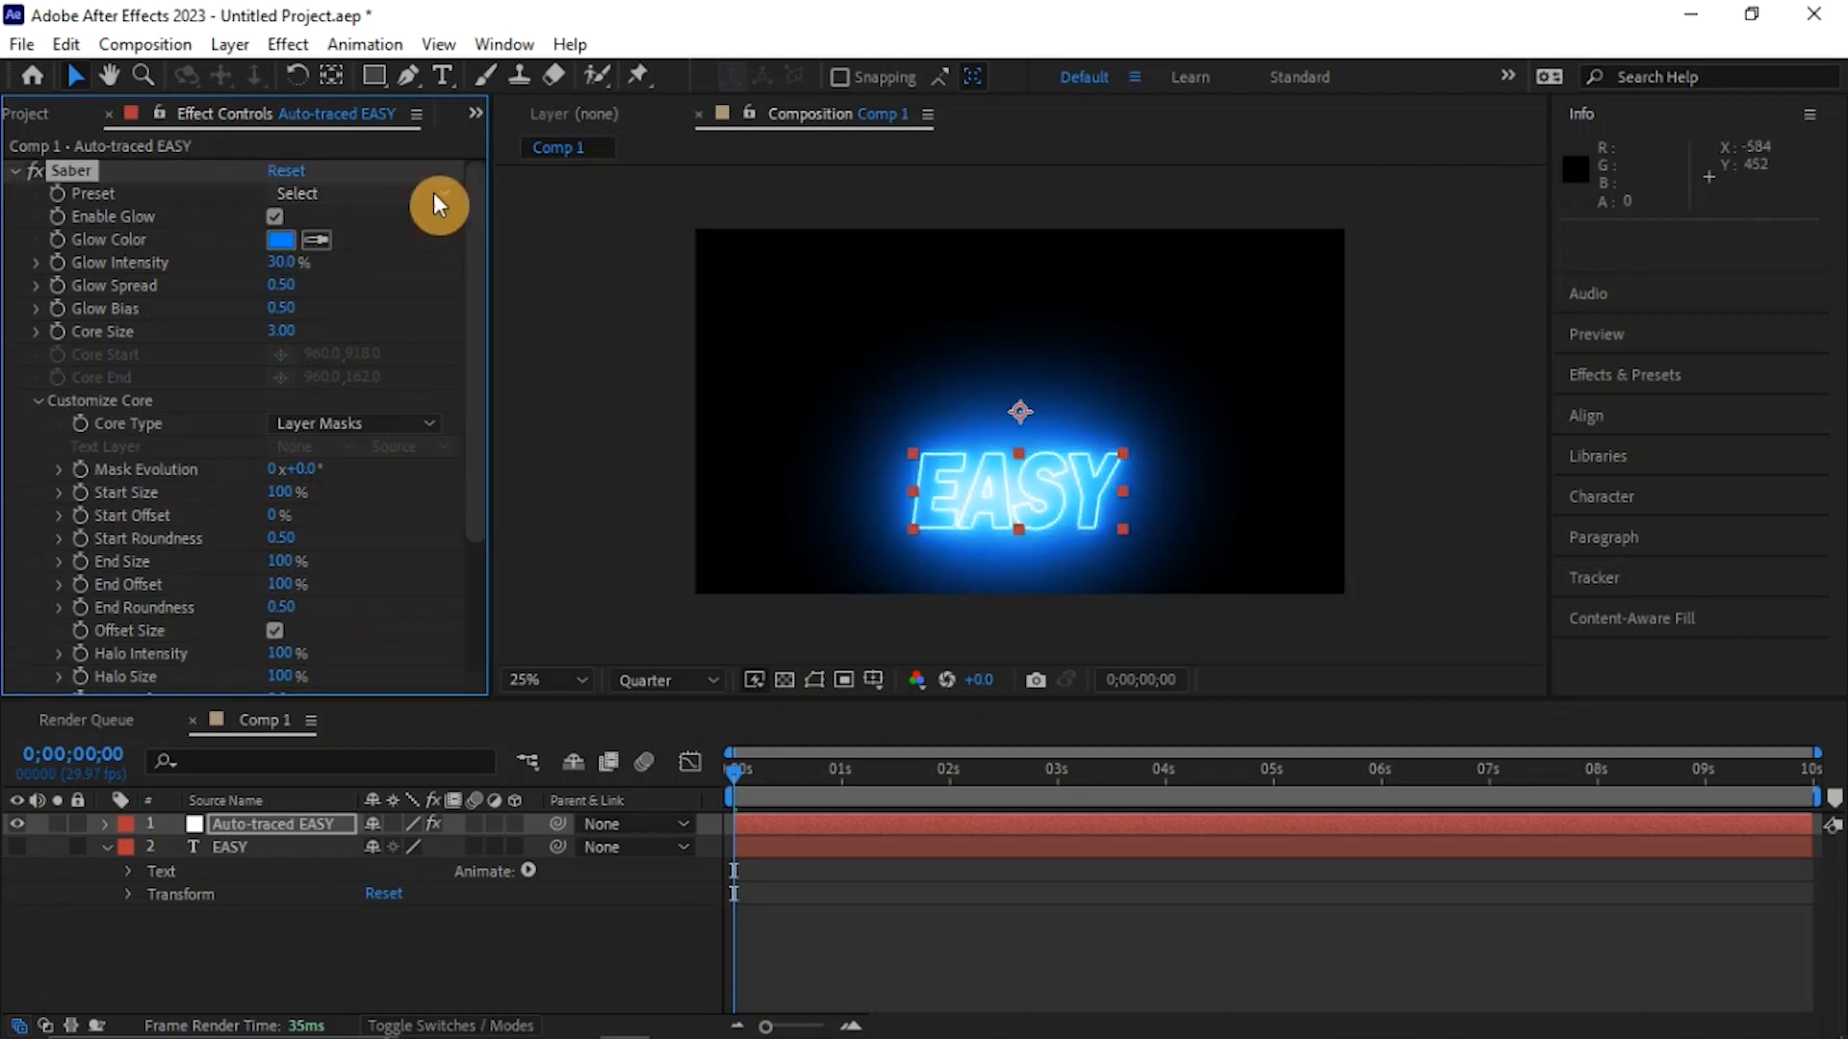
{"action": "left_click", "coordinate": [435, 193]}
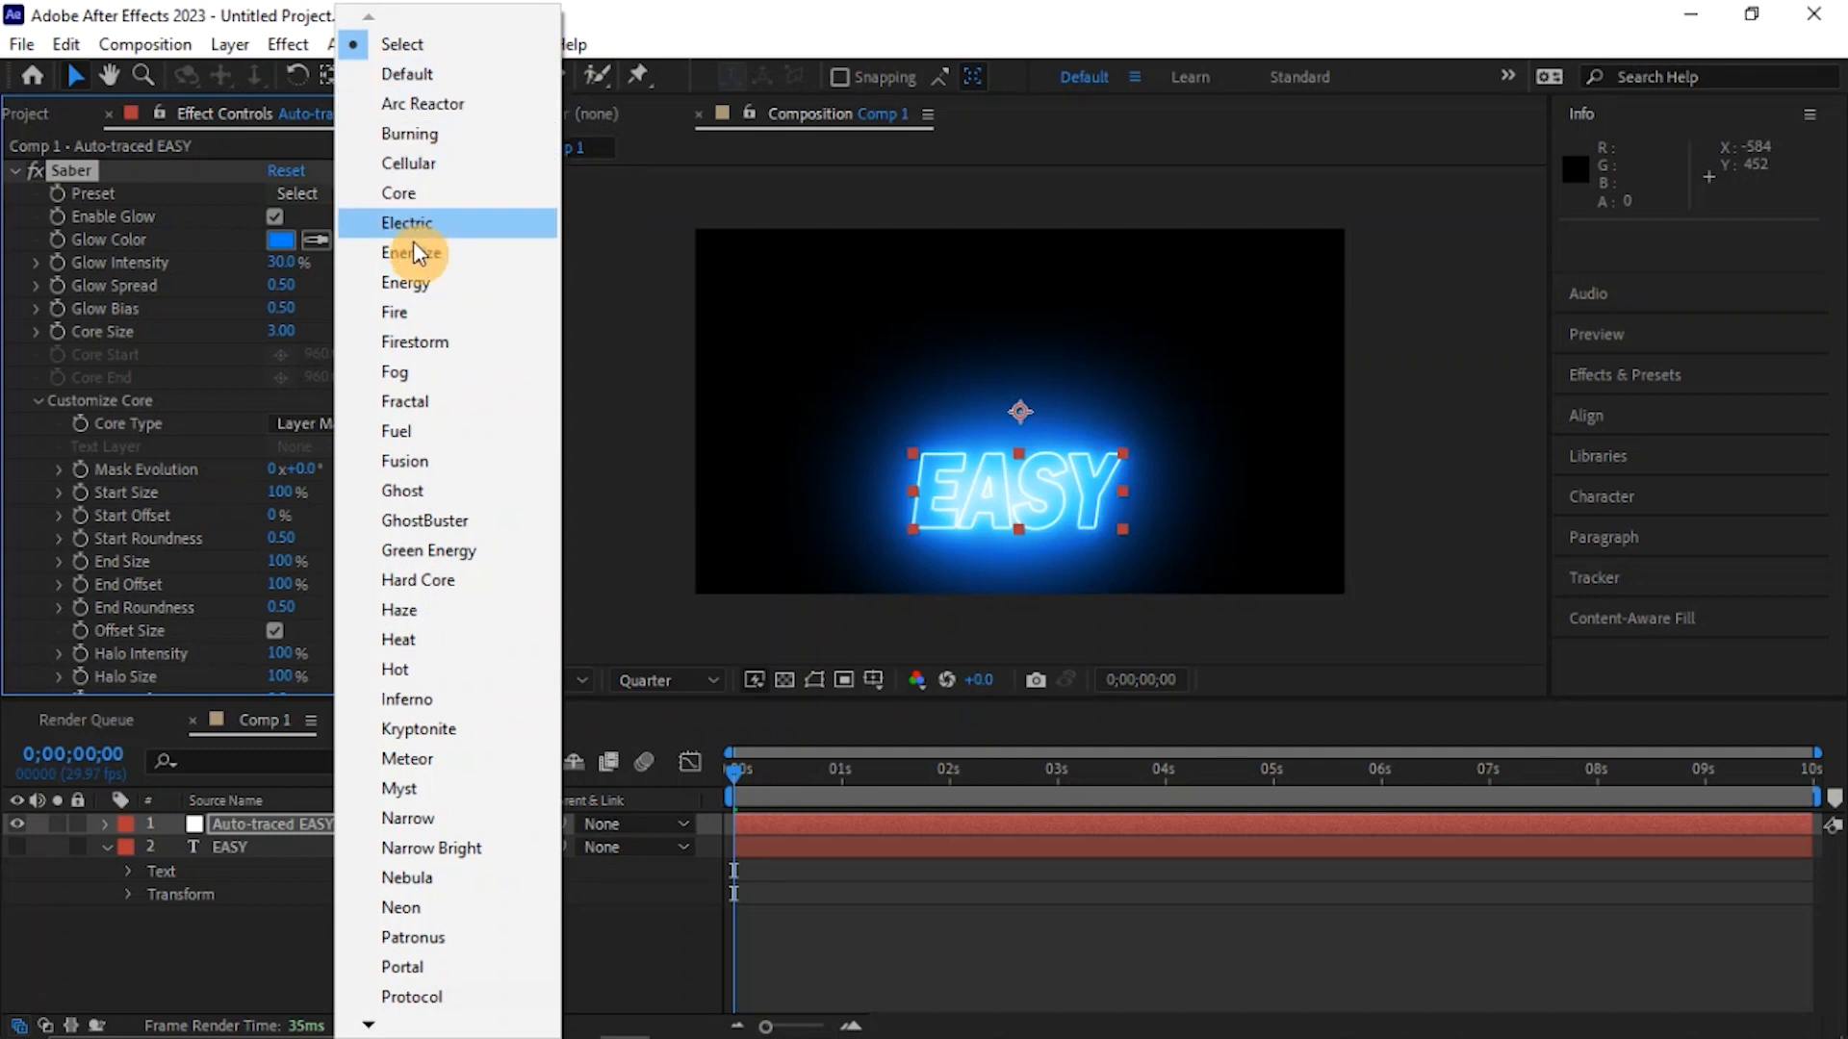
{"action": "left_click", "coordinate": [449, 104]}
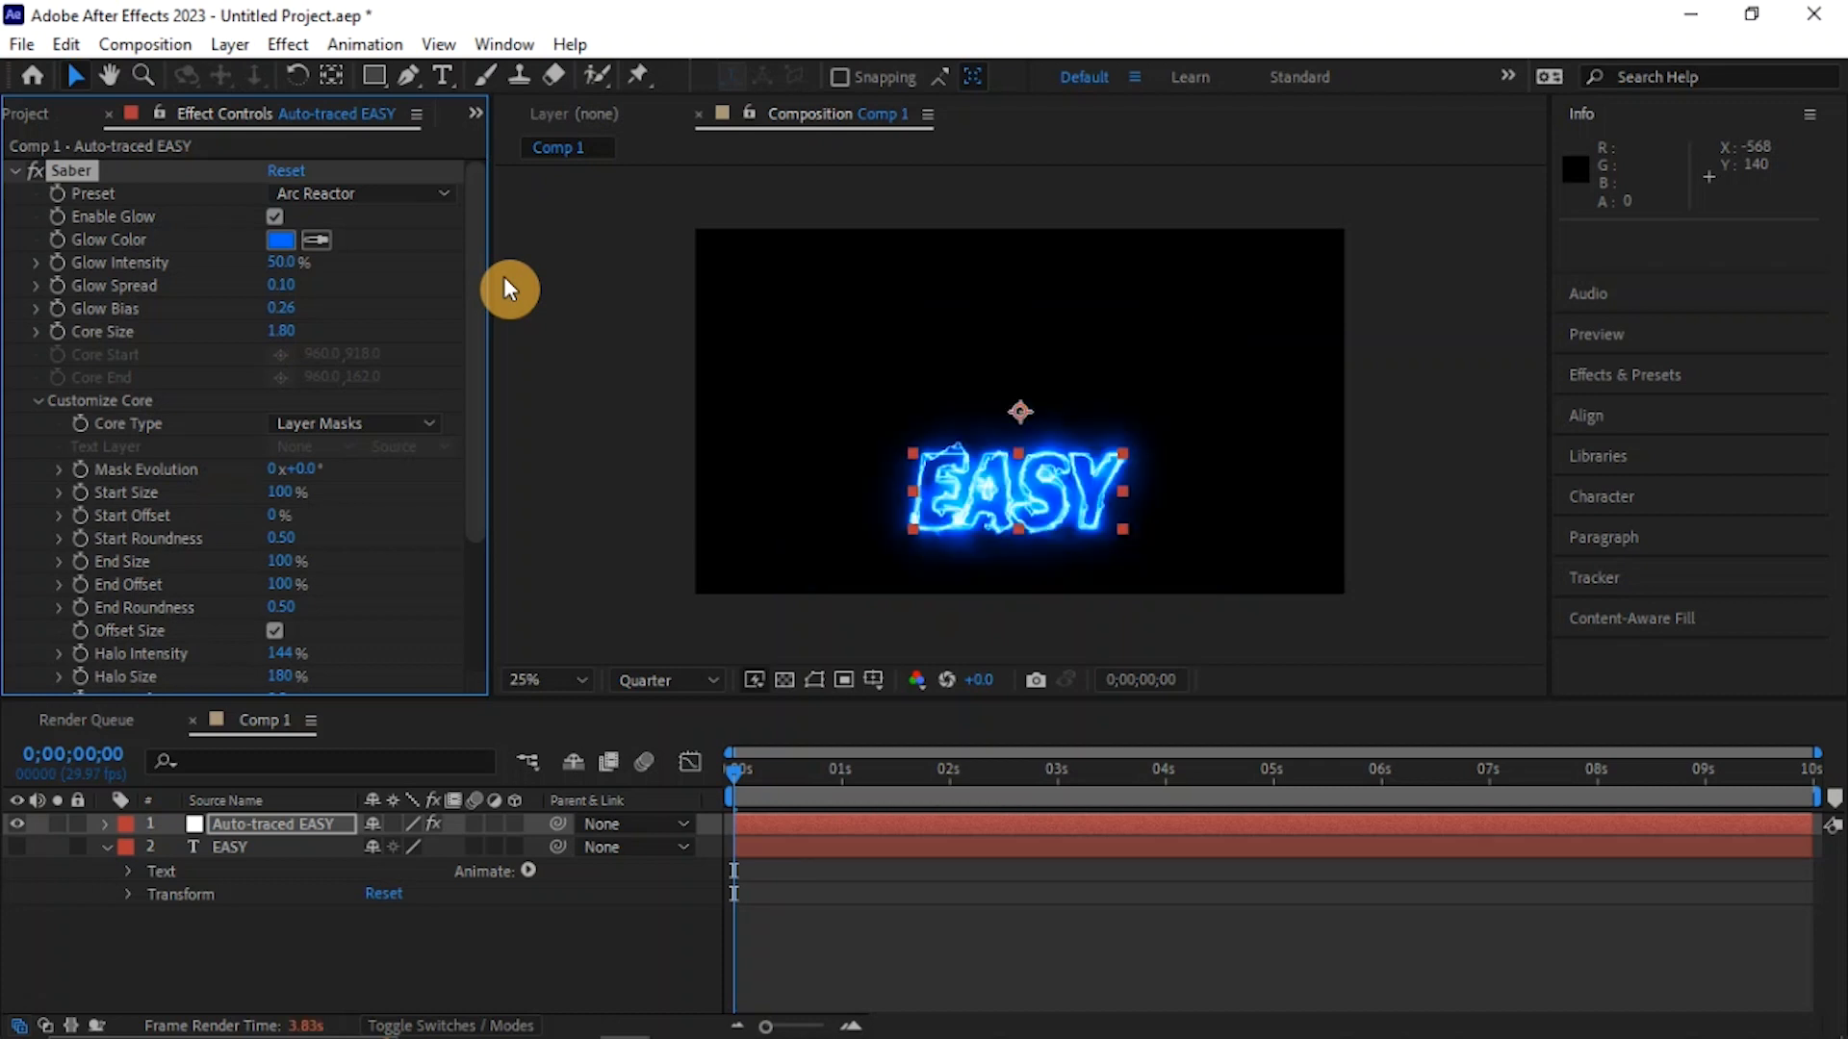
- Change the Saber effect's preset to Patronus
{"action": "left_click", "coordinate": [424, 193]}
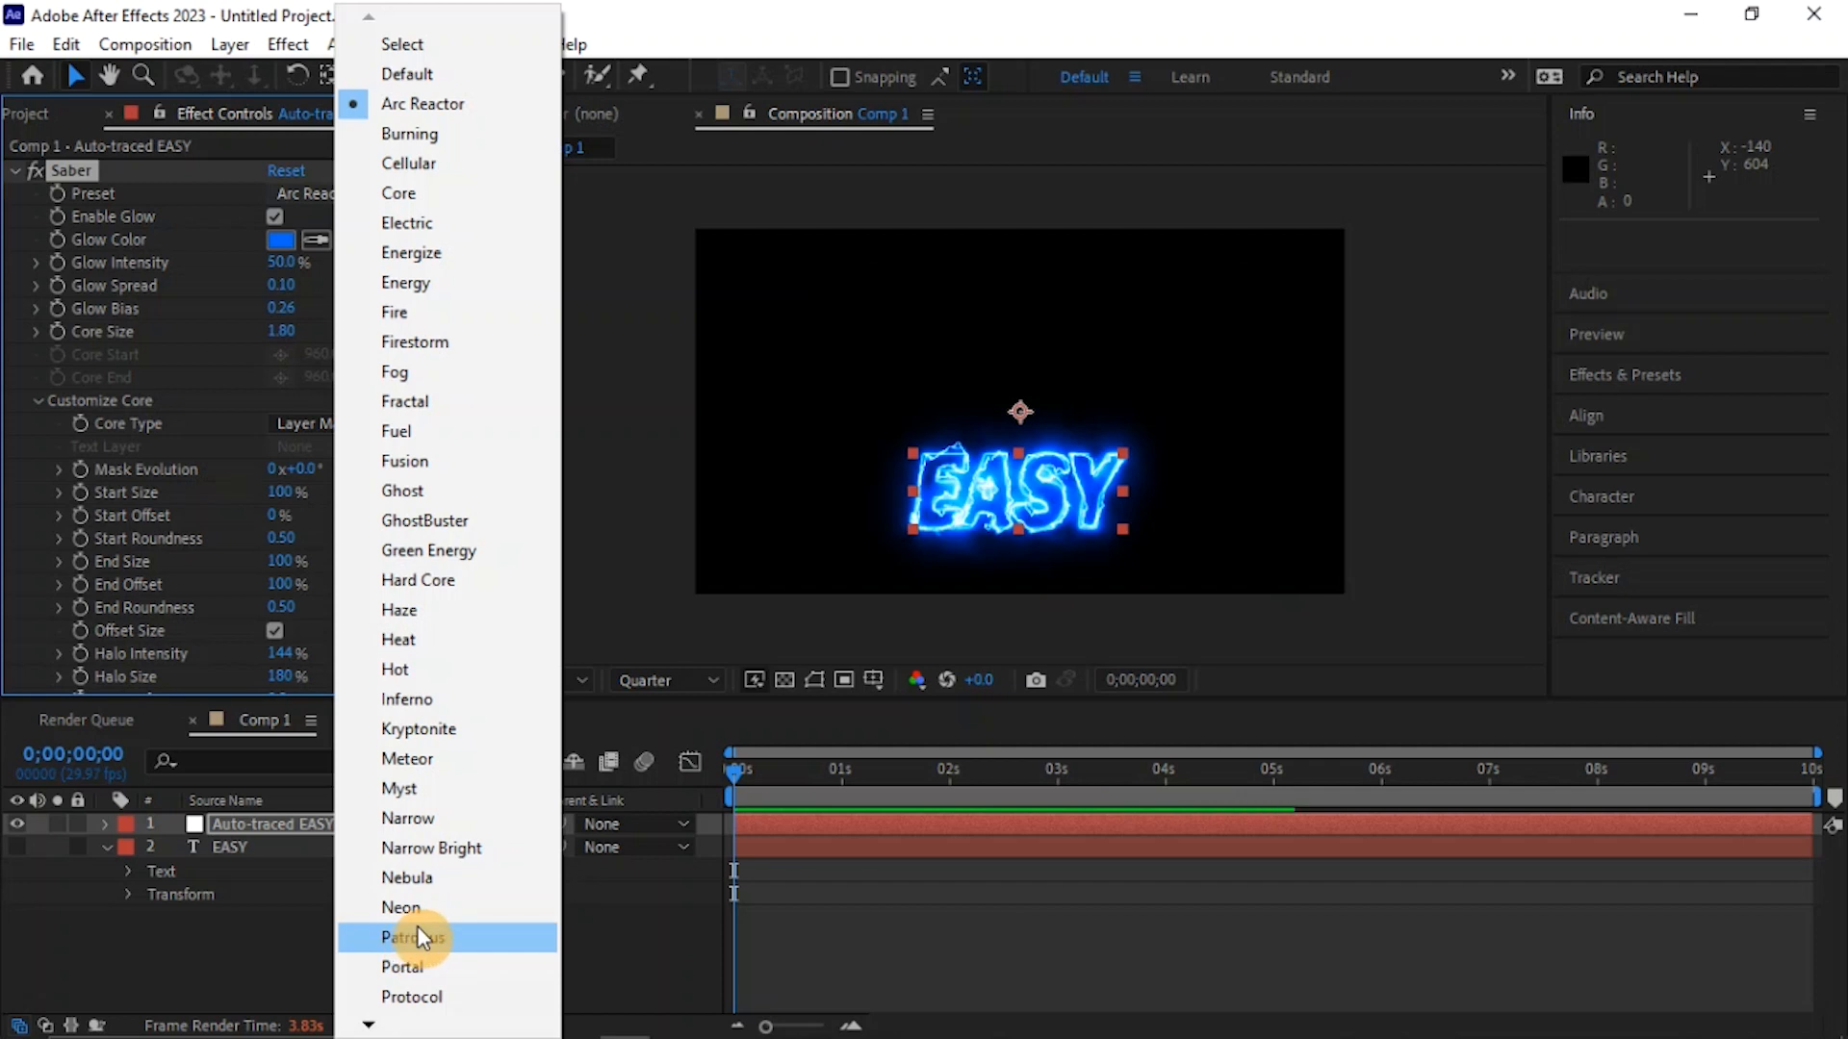
{"action": "key", "text": "Escape"}
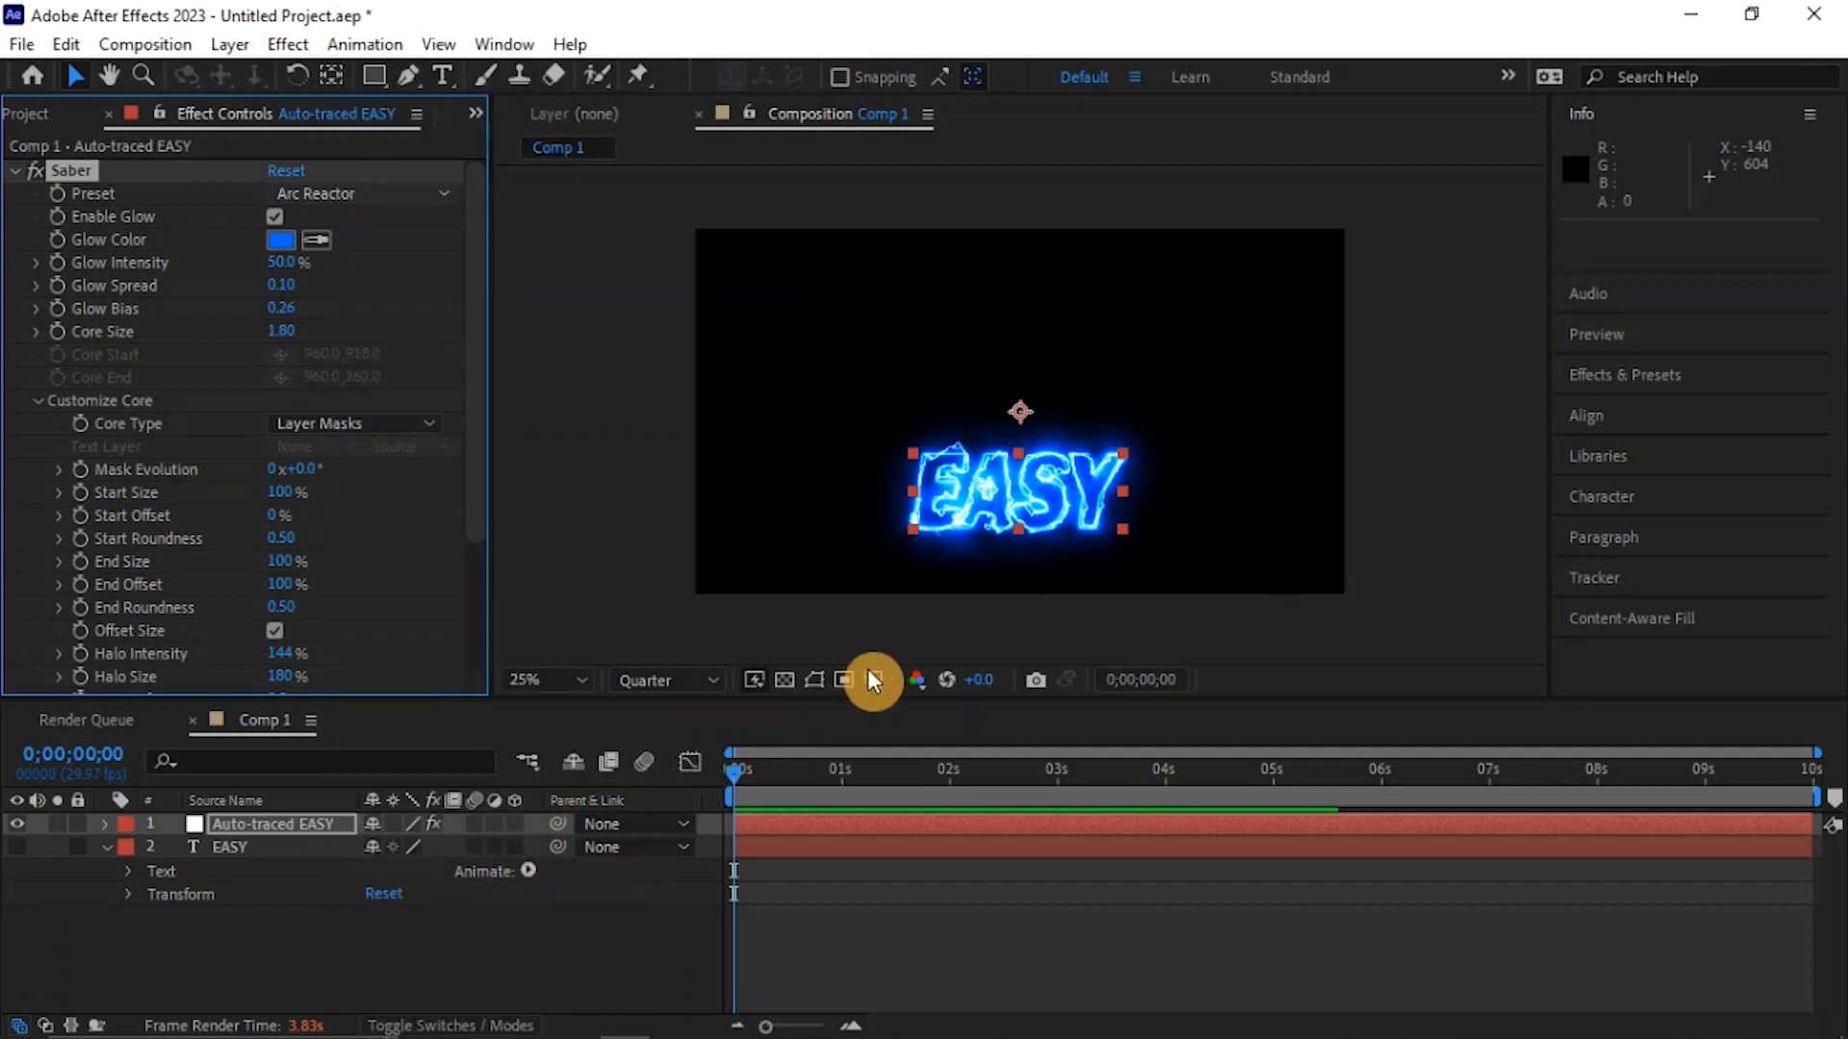
- Change the Saber effect's preset back to Arc Reactor
{"action": "left_click", "coordinate": [416, 198]}
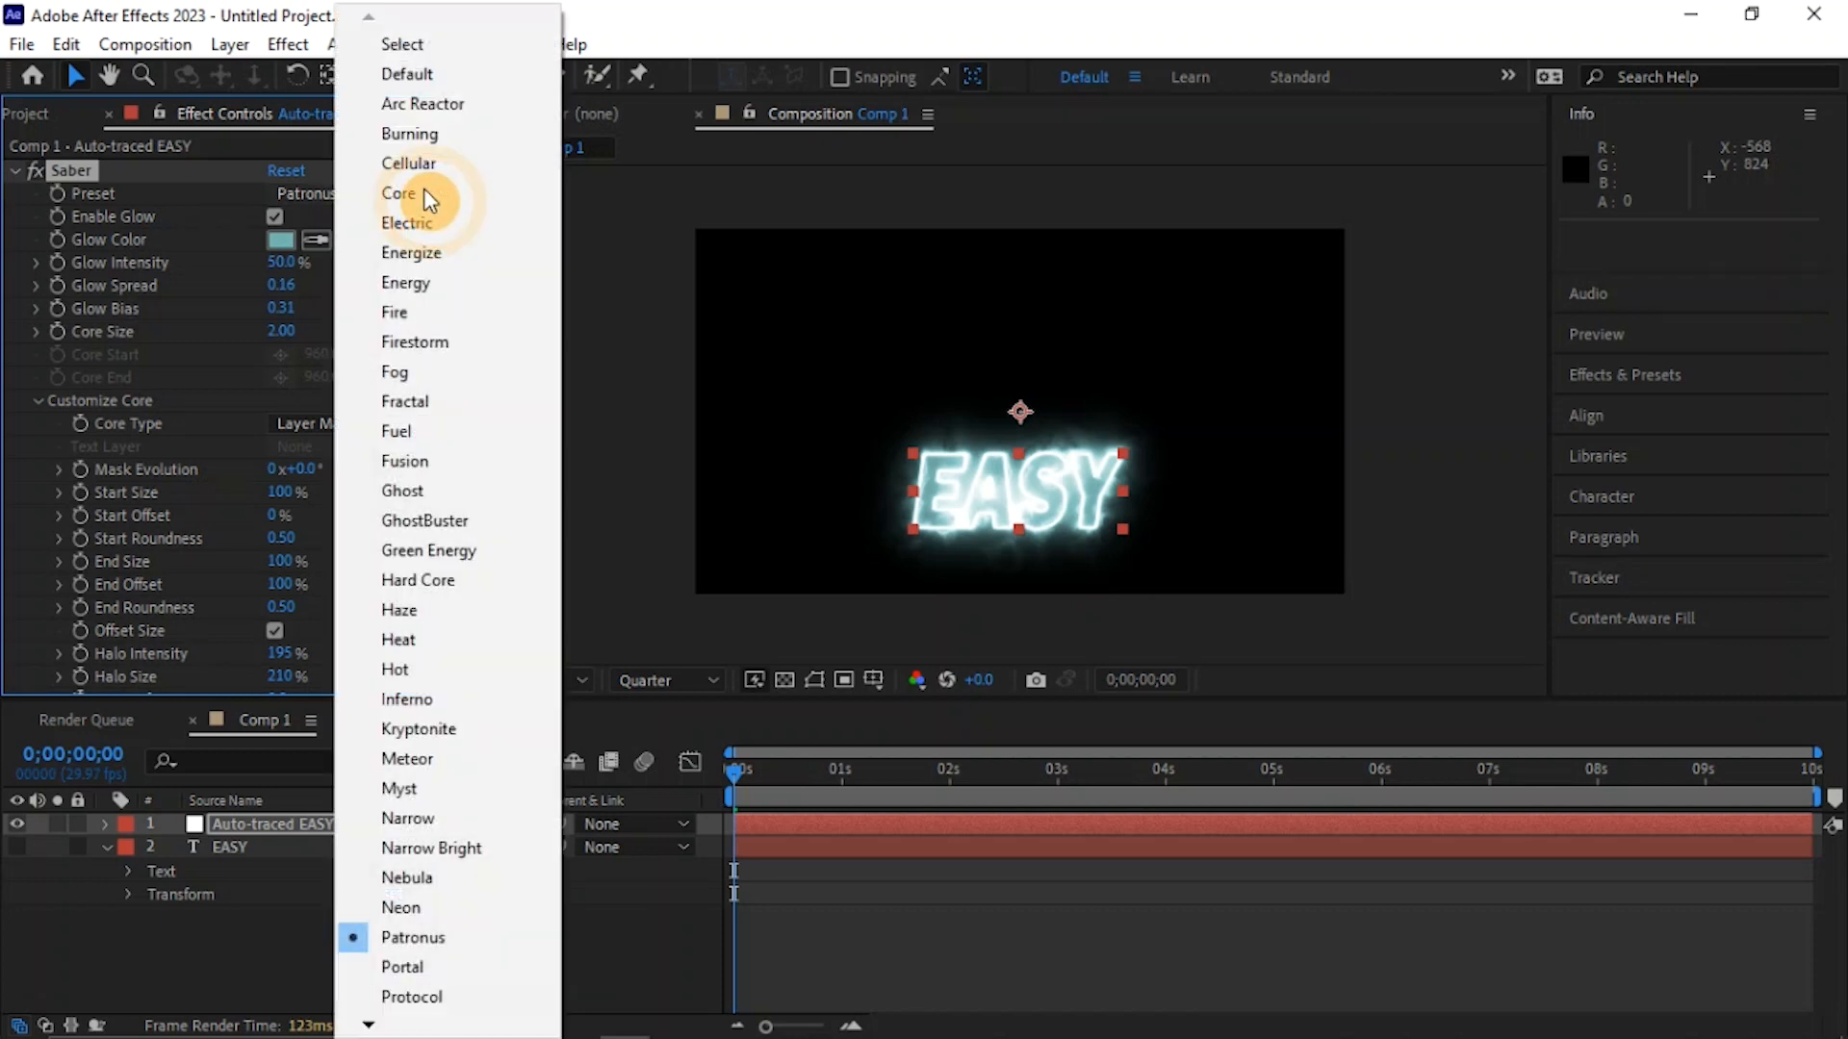
{"action": "left_click", "coordinate": [309, 193]}
{"action": "left_click", "coordinate": [309, 193]}
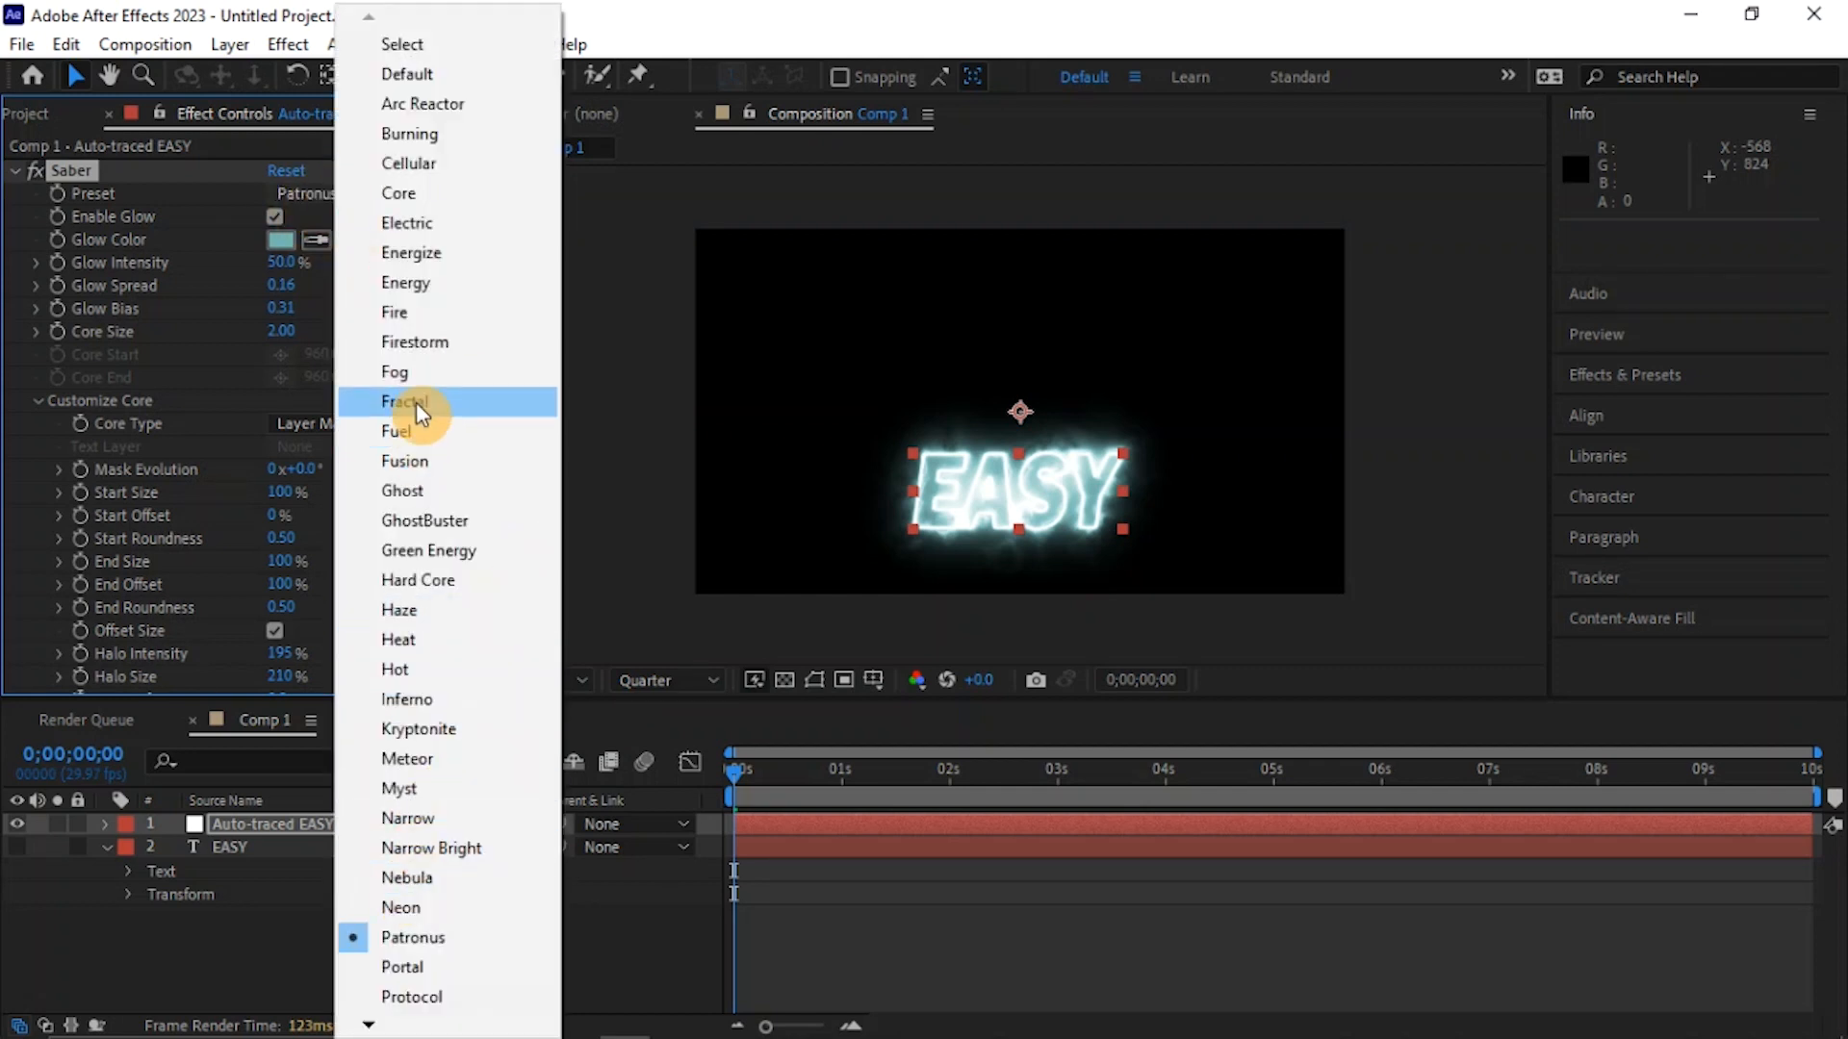
{"action": "left_click", "coordinate": [445, 103]}
{"action": "left_click", "coordinate": [31, 668]}
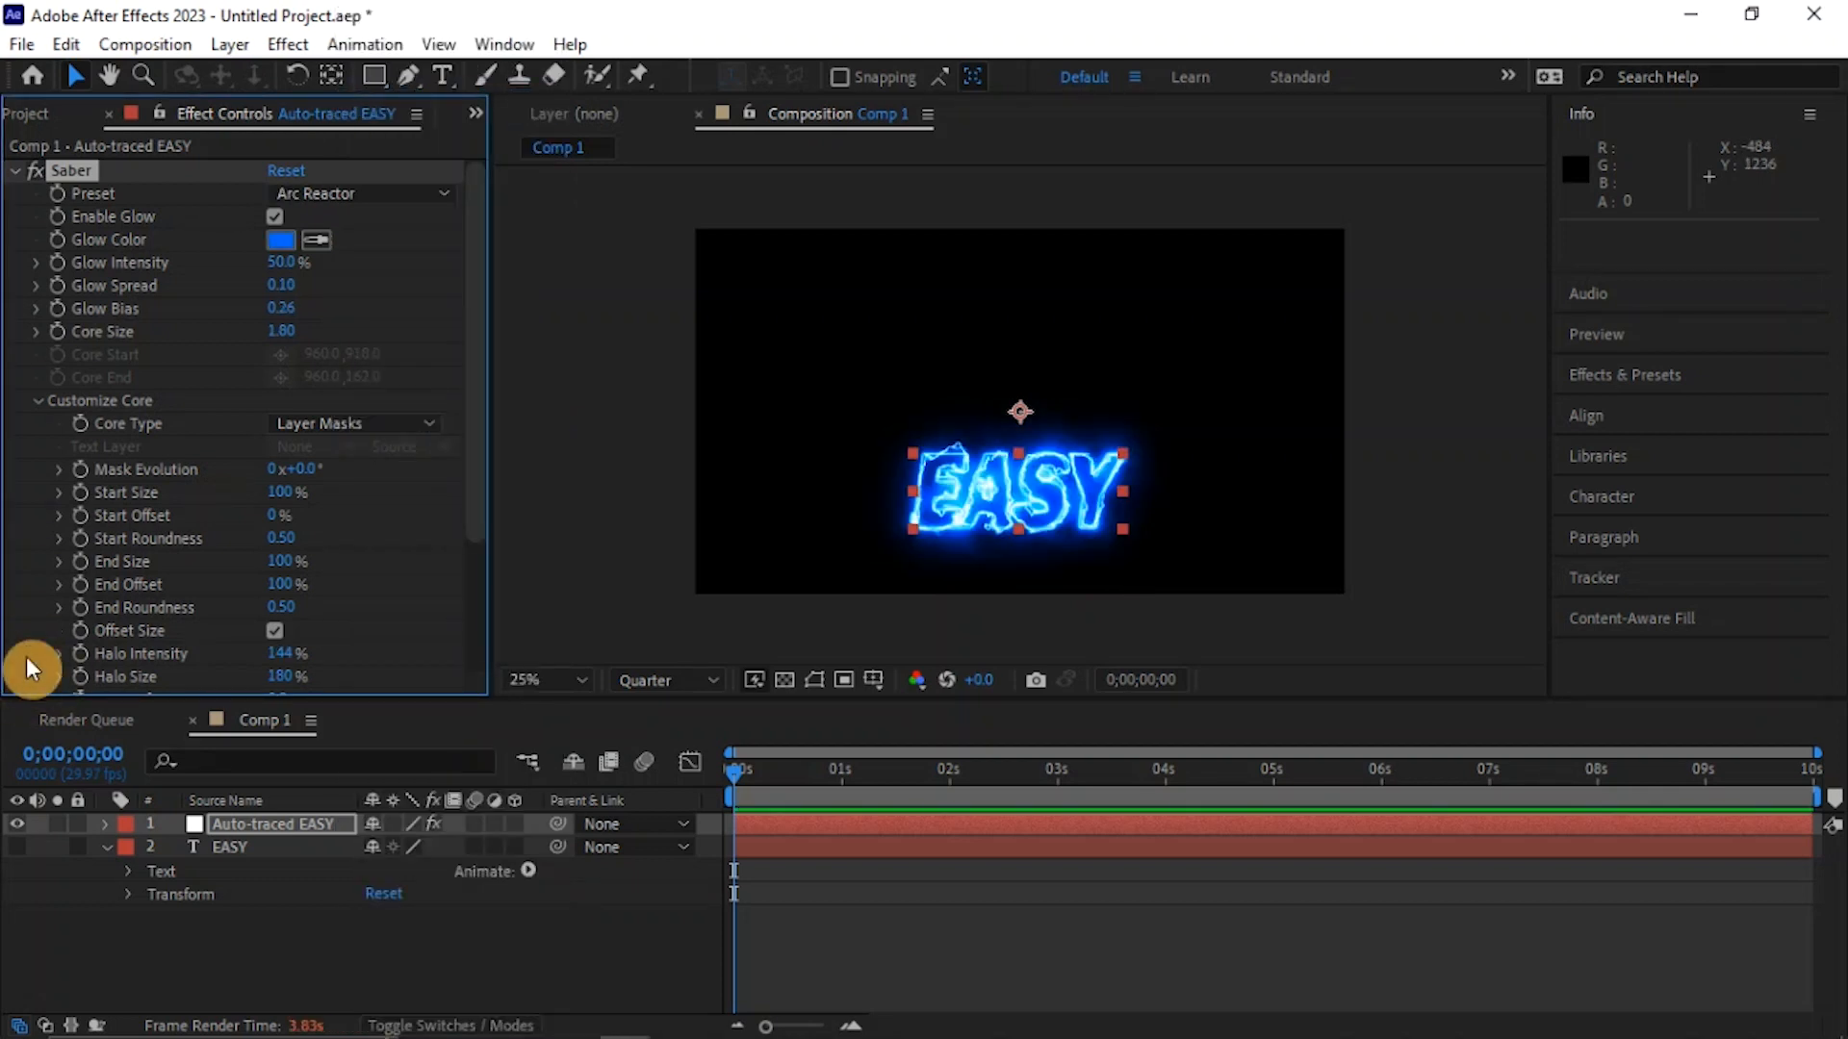
- Preview the Arc Reactor glow over the composition's first frames with no layer selected, returning to the start
{"action": "left_click", "coordinate": [743, 774]}
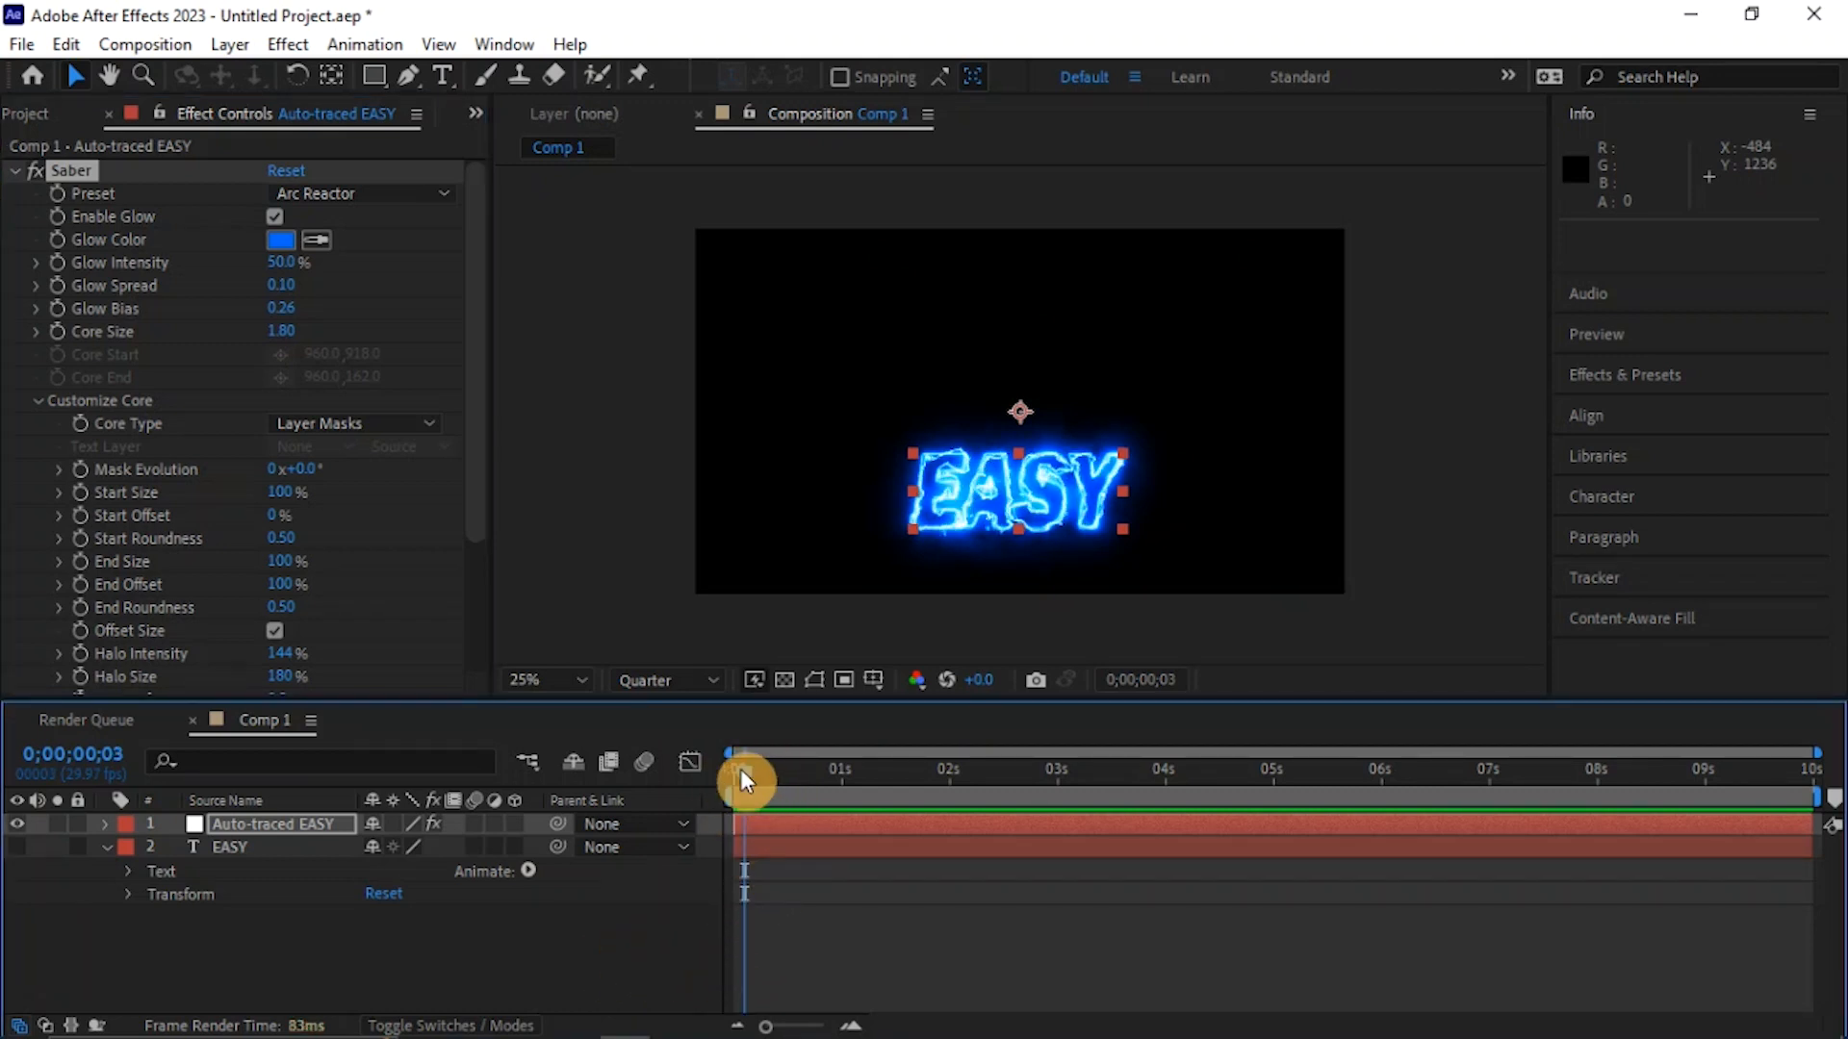
{"action": "key", "text": "ctrl+shift+a"}
{"action": "key", "text": "Home"}
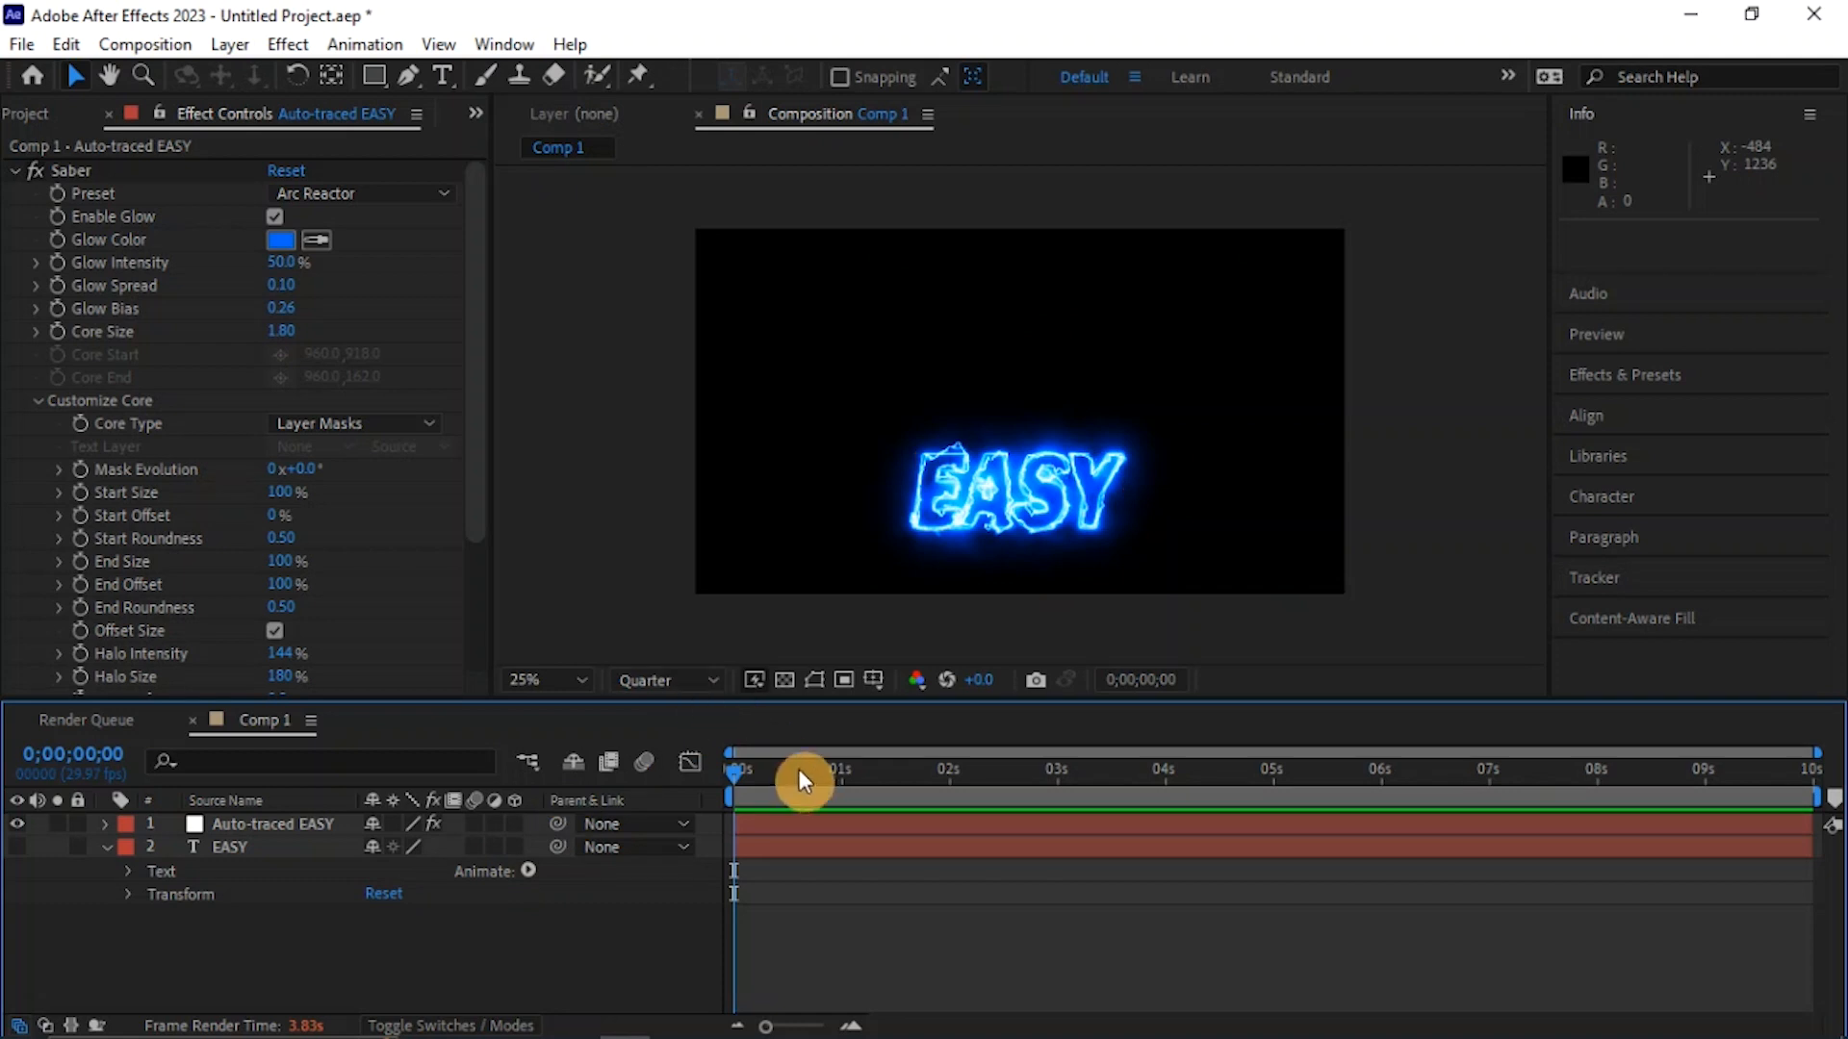
{"action": "left_click", "coordinate": [752, 778]}
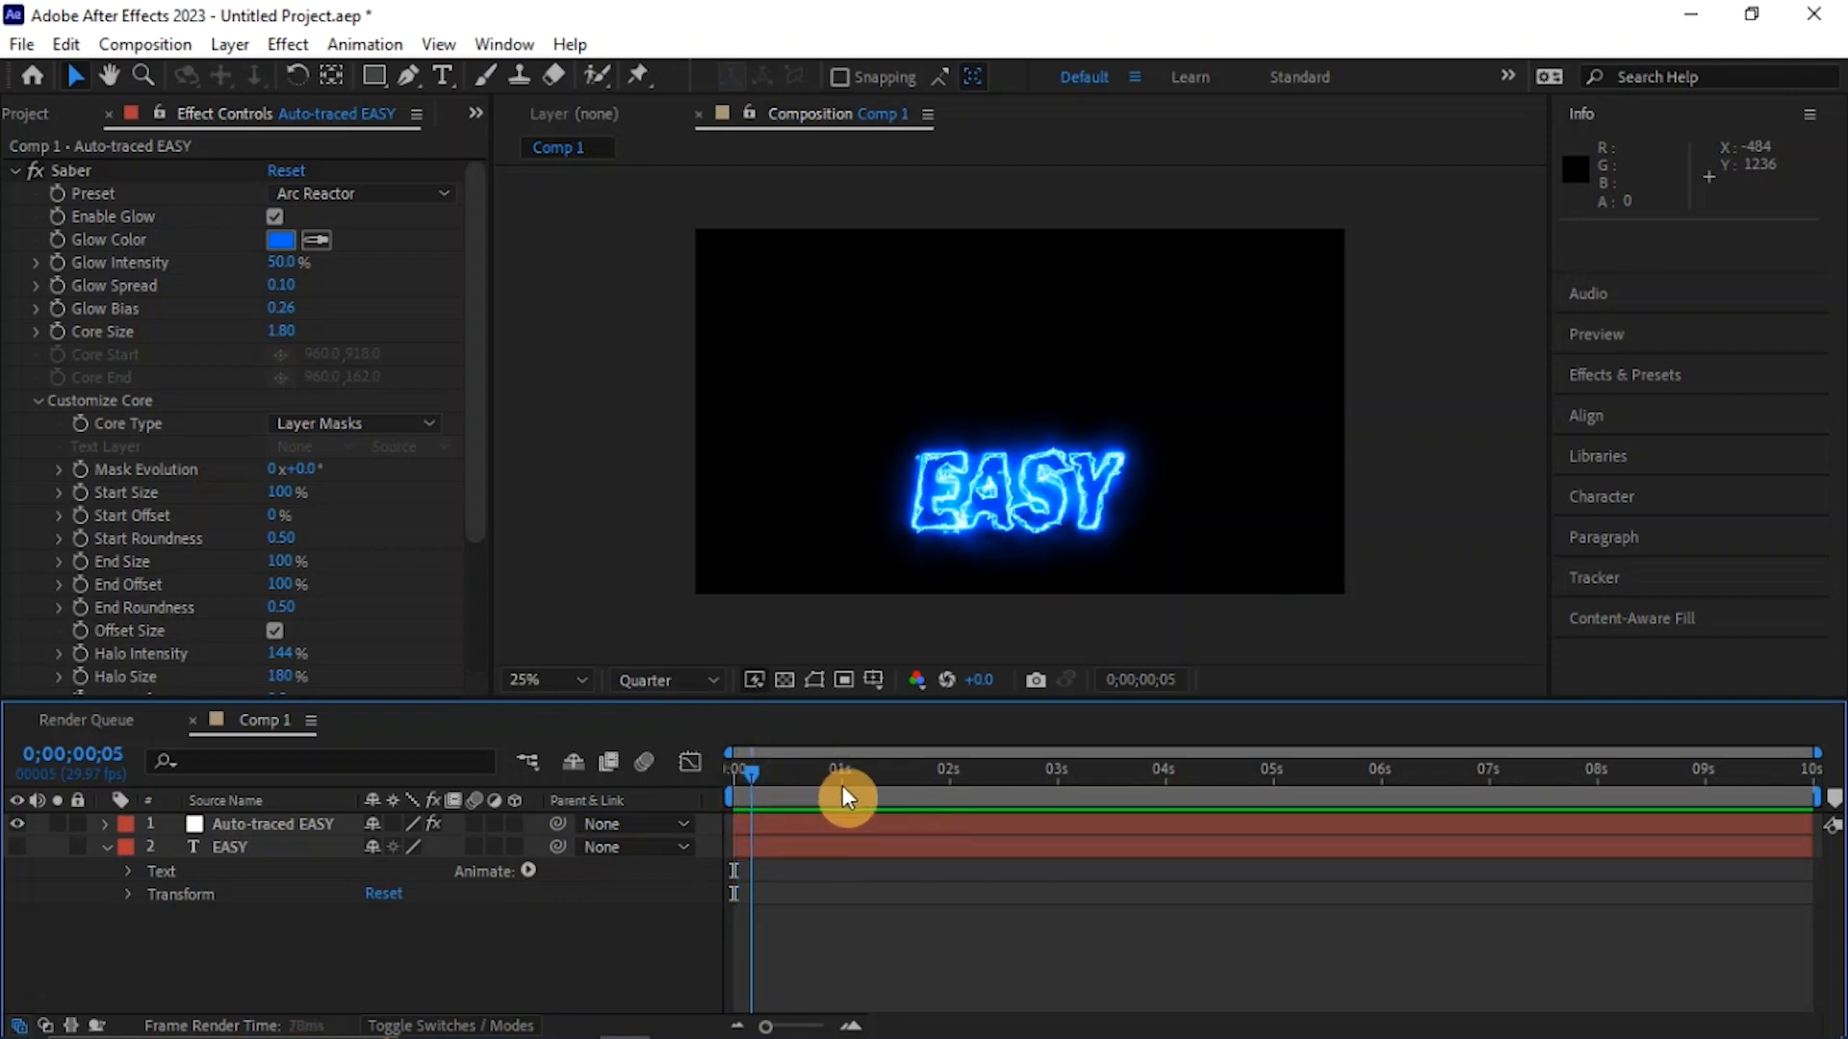
{"action": "left_click_drag", "start_coordinate": [797, 789], "coordinate": [591, 909]}
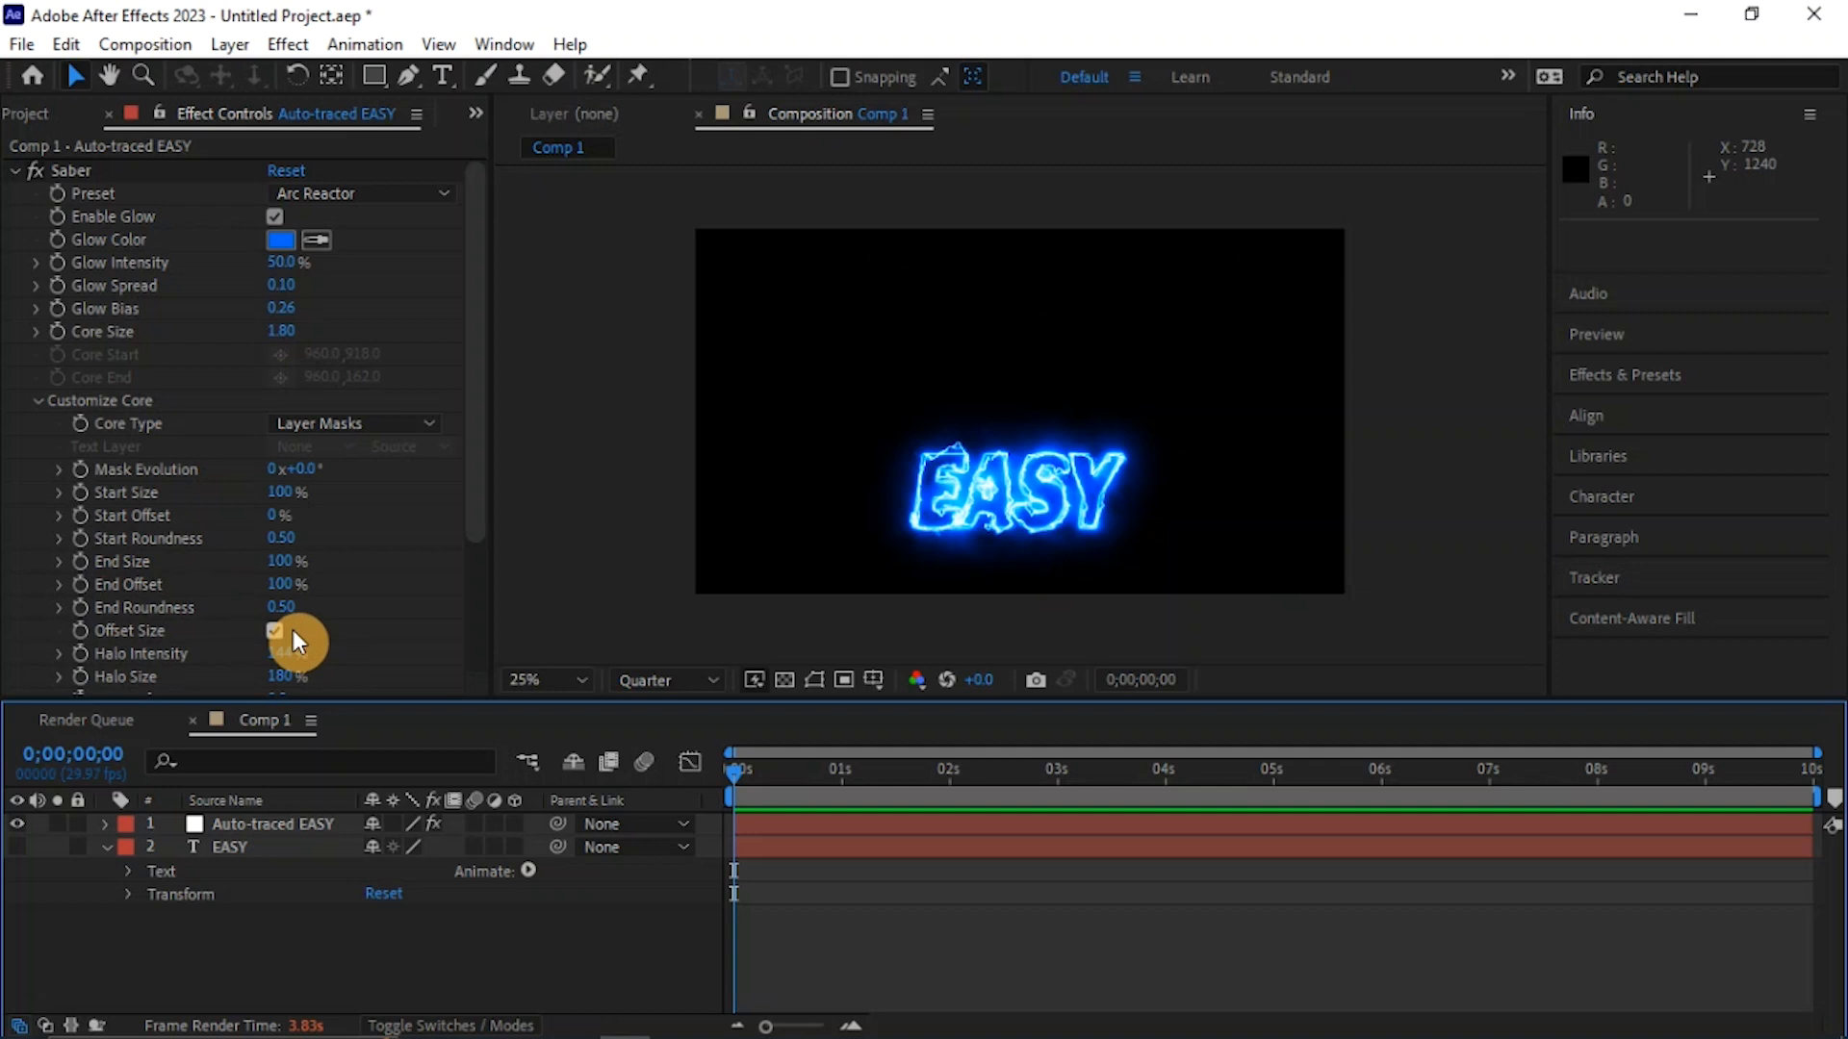
- Animate the Saber effect's End Offset from 0% at the composition's start to 100% at 0;00;02;00
{"action": "left_click", "coordinate": [80, 585]}
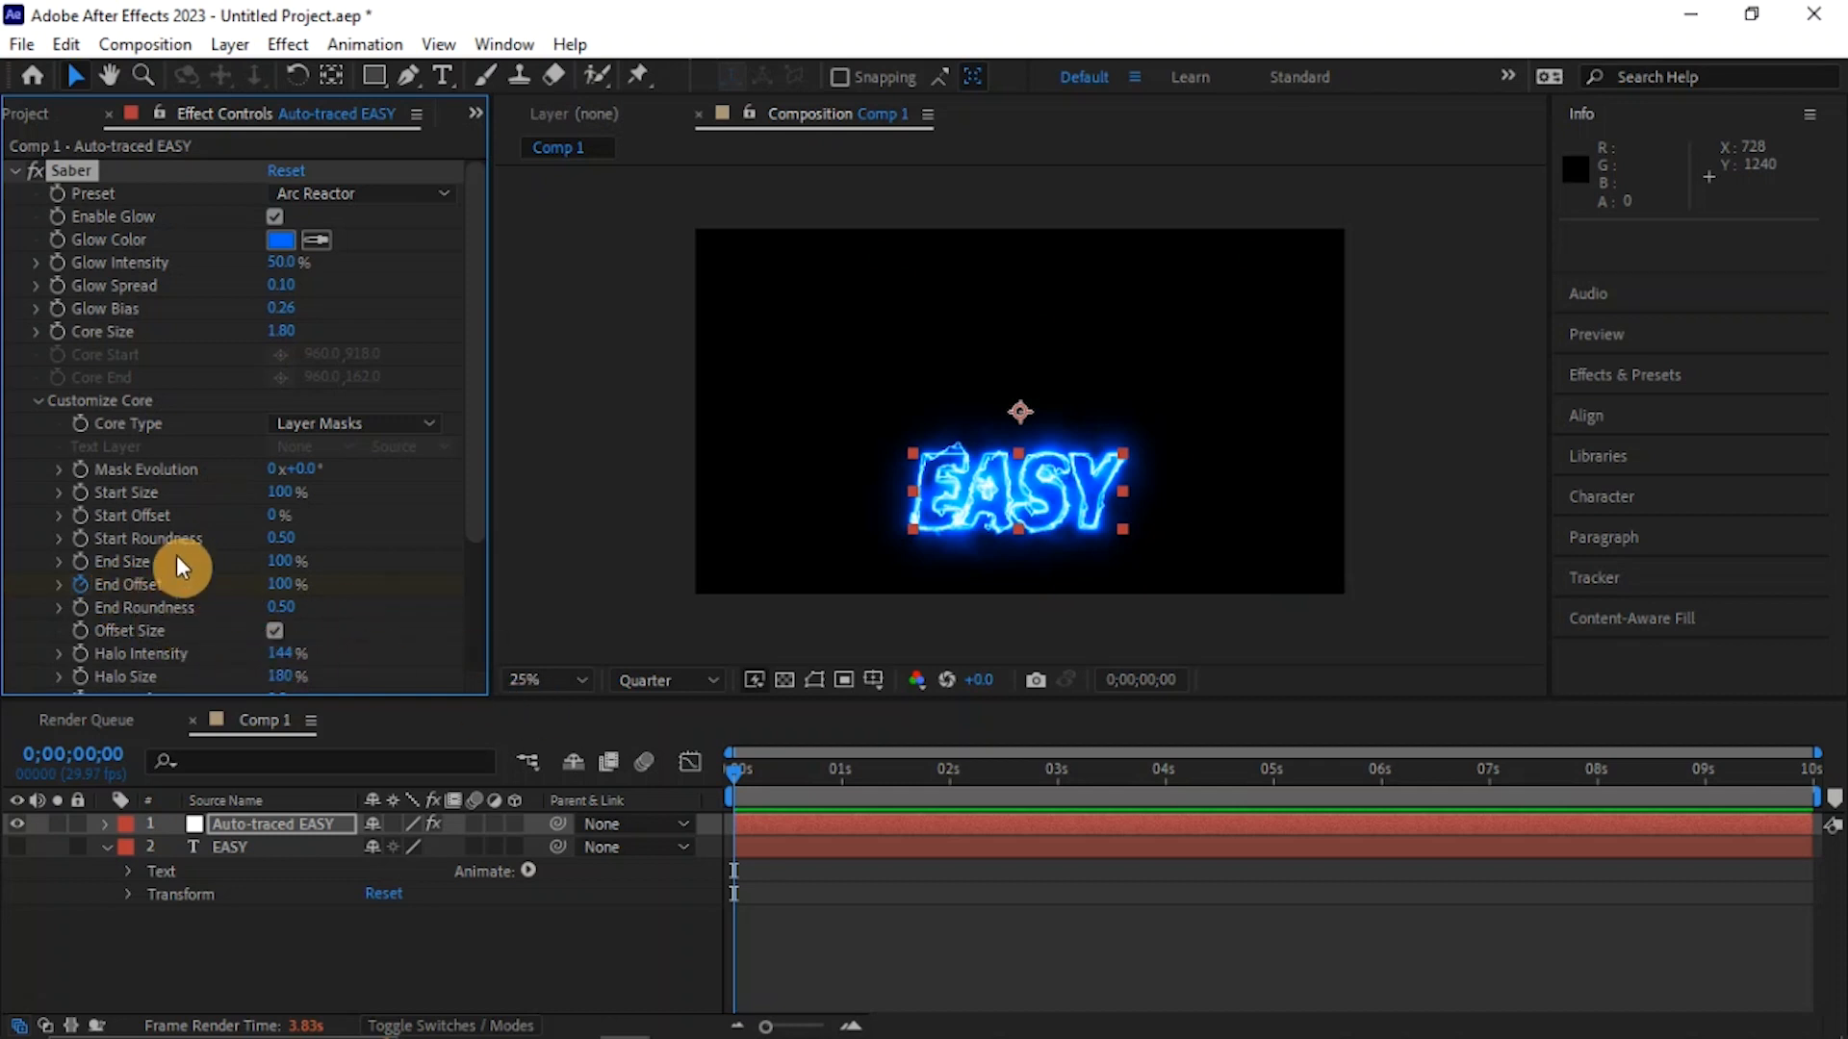
{"action": "left_click_drag", "start_coordinate": [273, 589], "coordinate": [8, 647]}
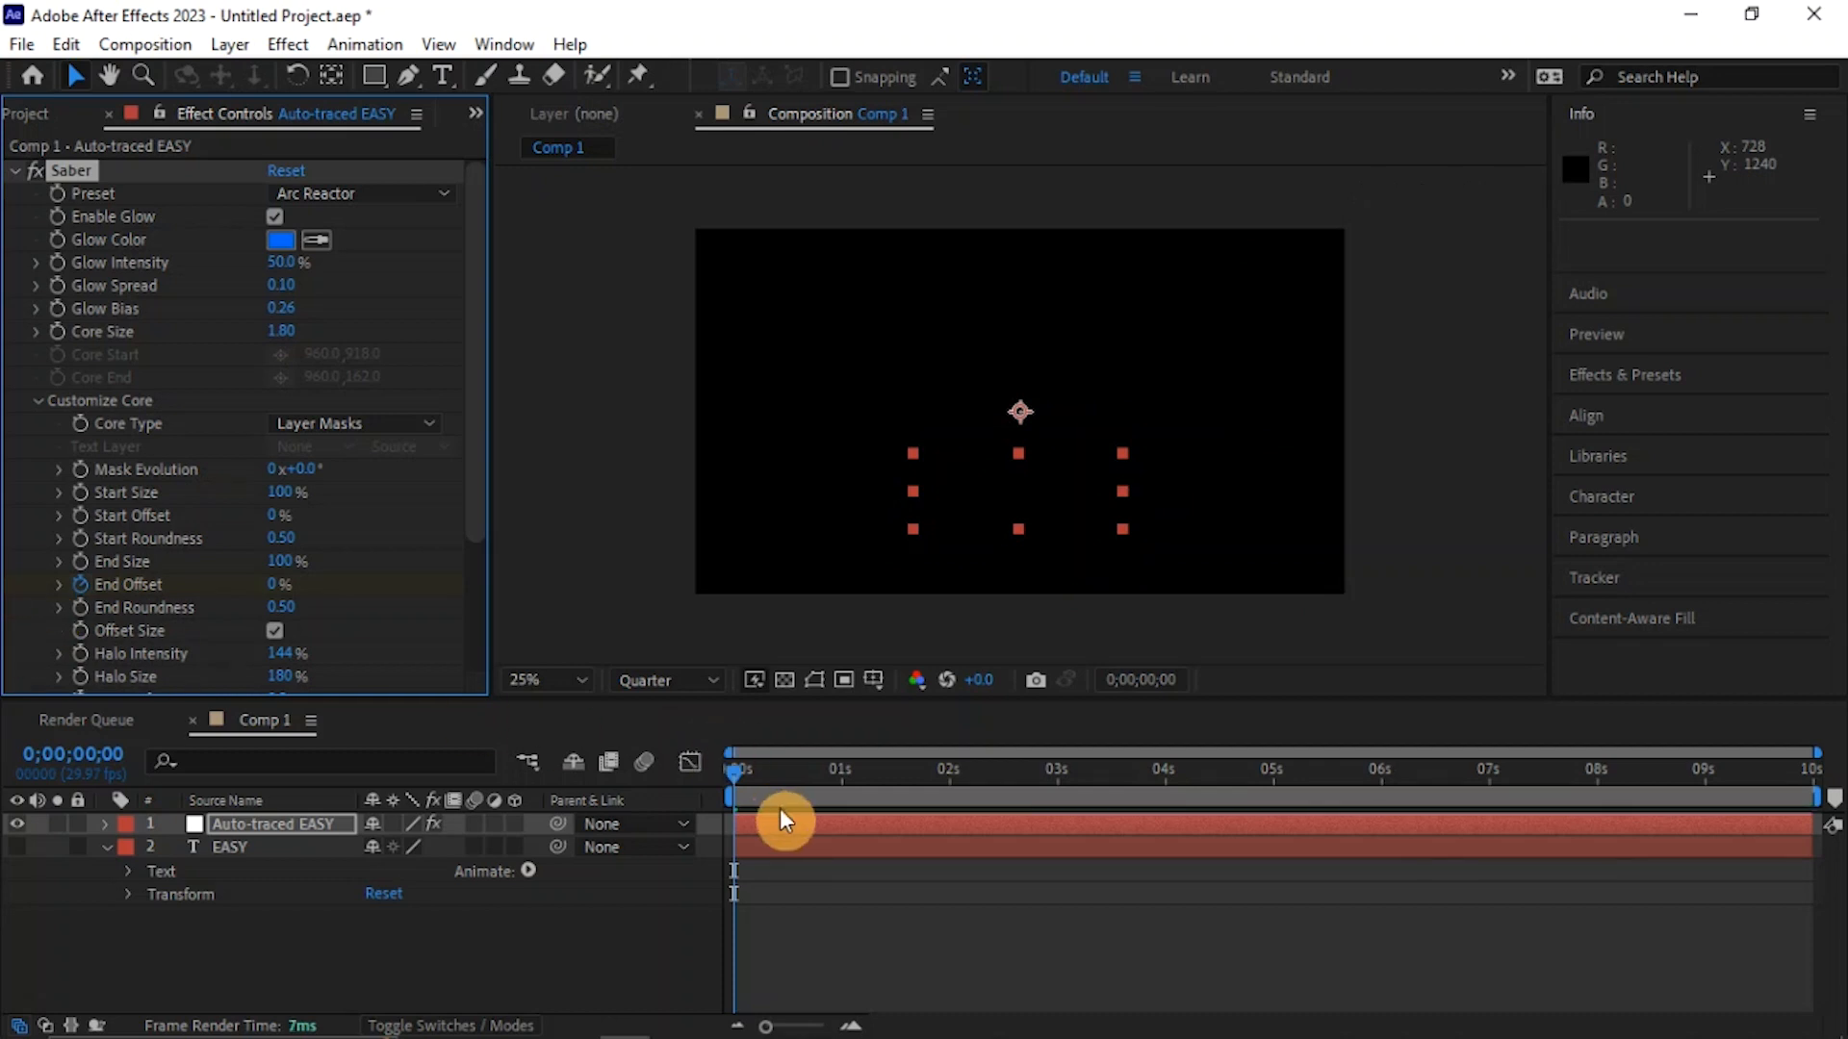
{"action": "left_click_drag", "start_coordinate": [739, 776], "coordinate": [954, 797]}
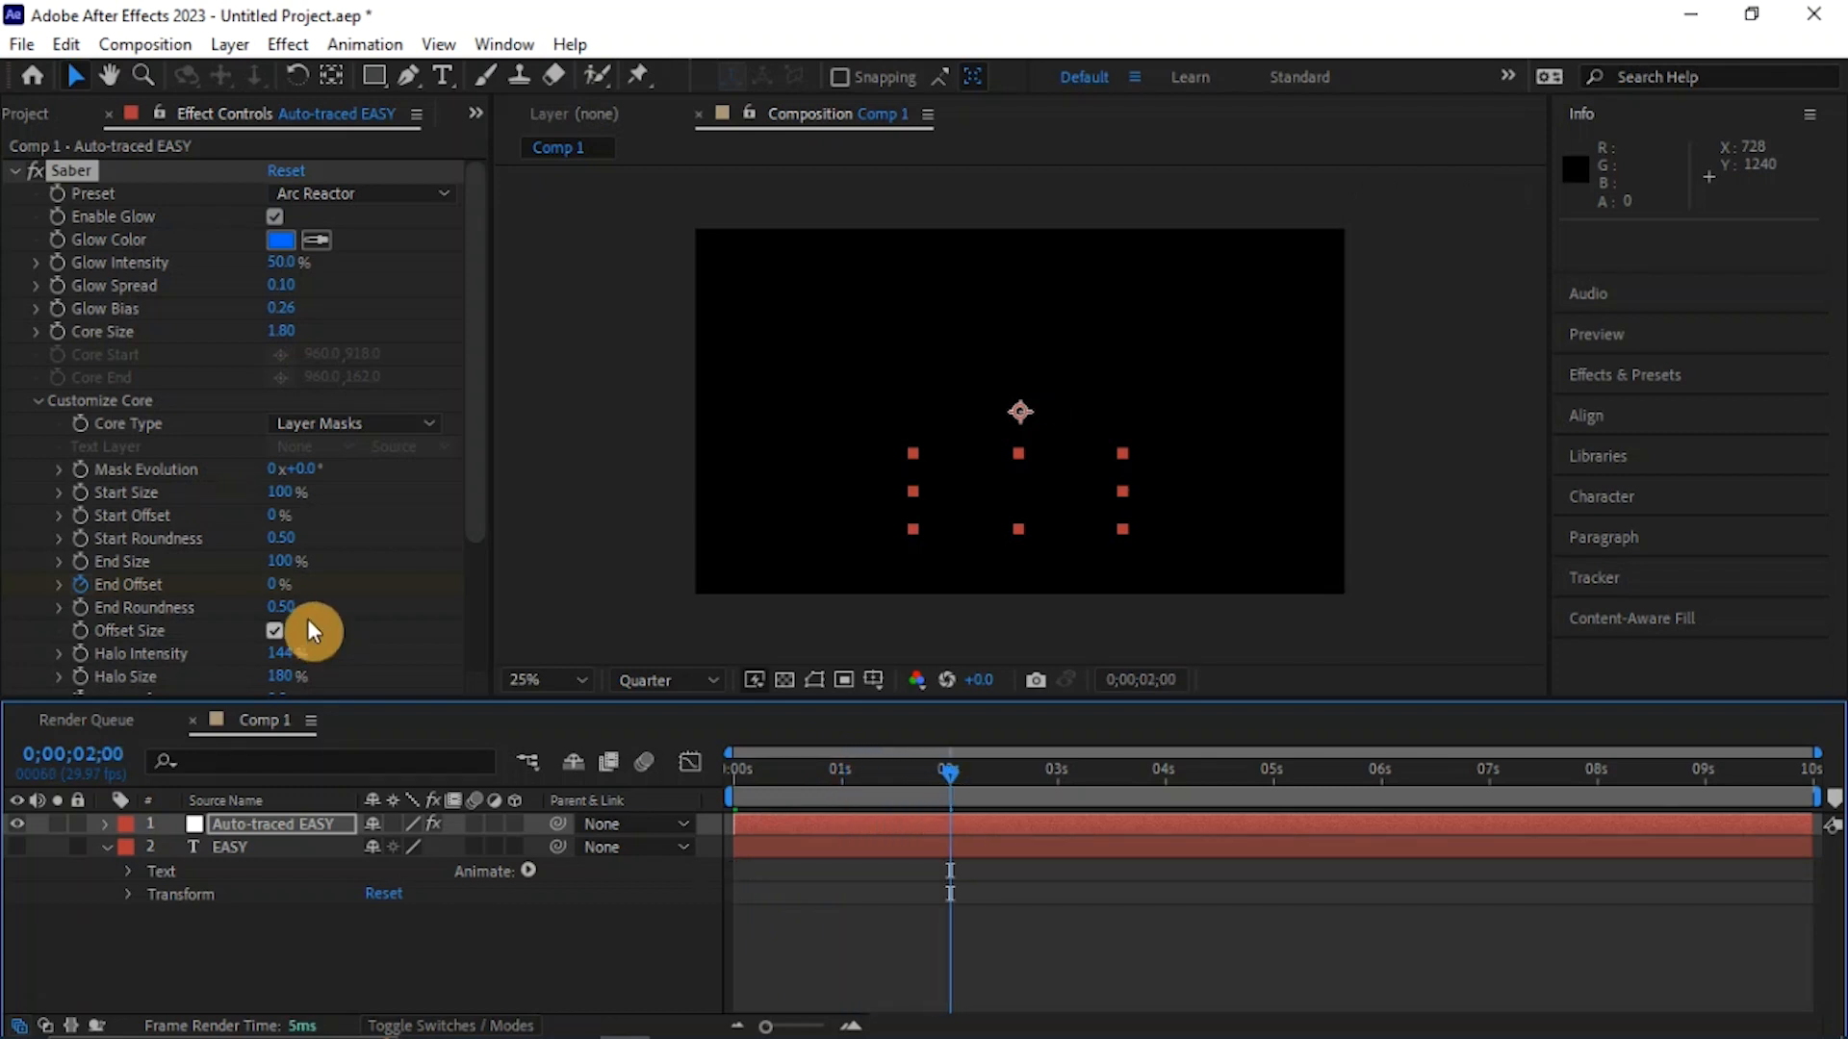
{"action": "left_click", "coordinate": [273, 582]}
{"action": "left_click_drag", "start_coordinate": [273, 582], "coordinate": [617, 581]}
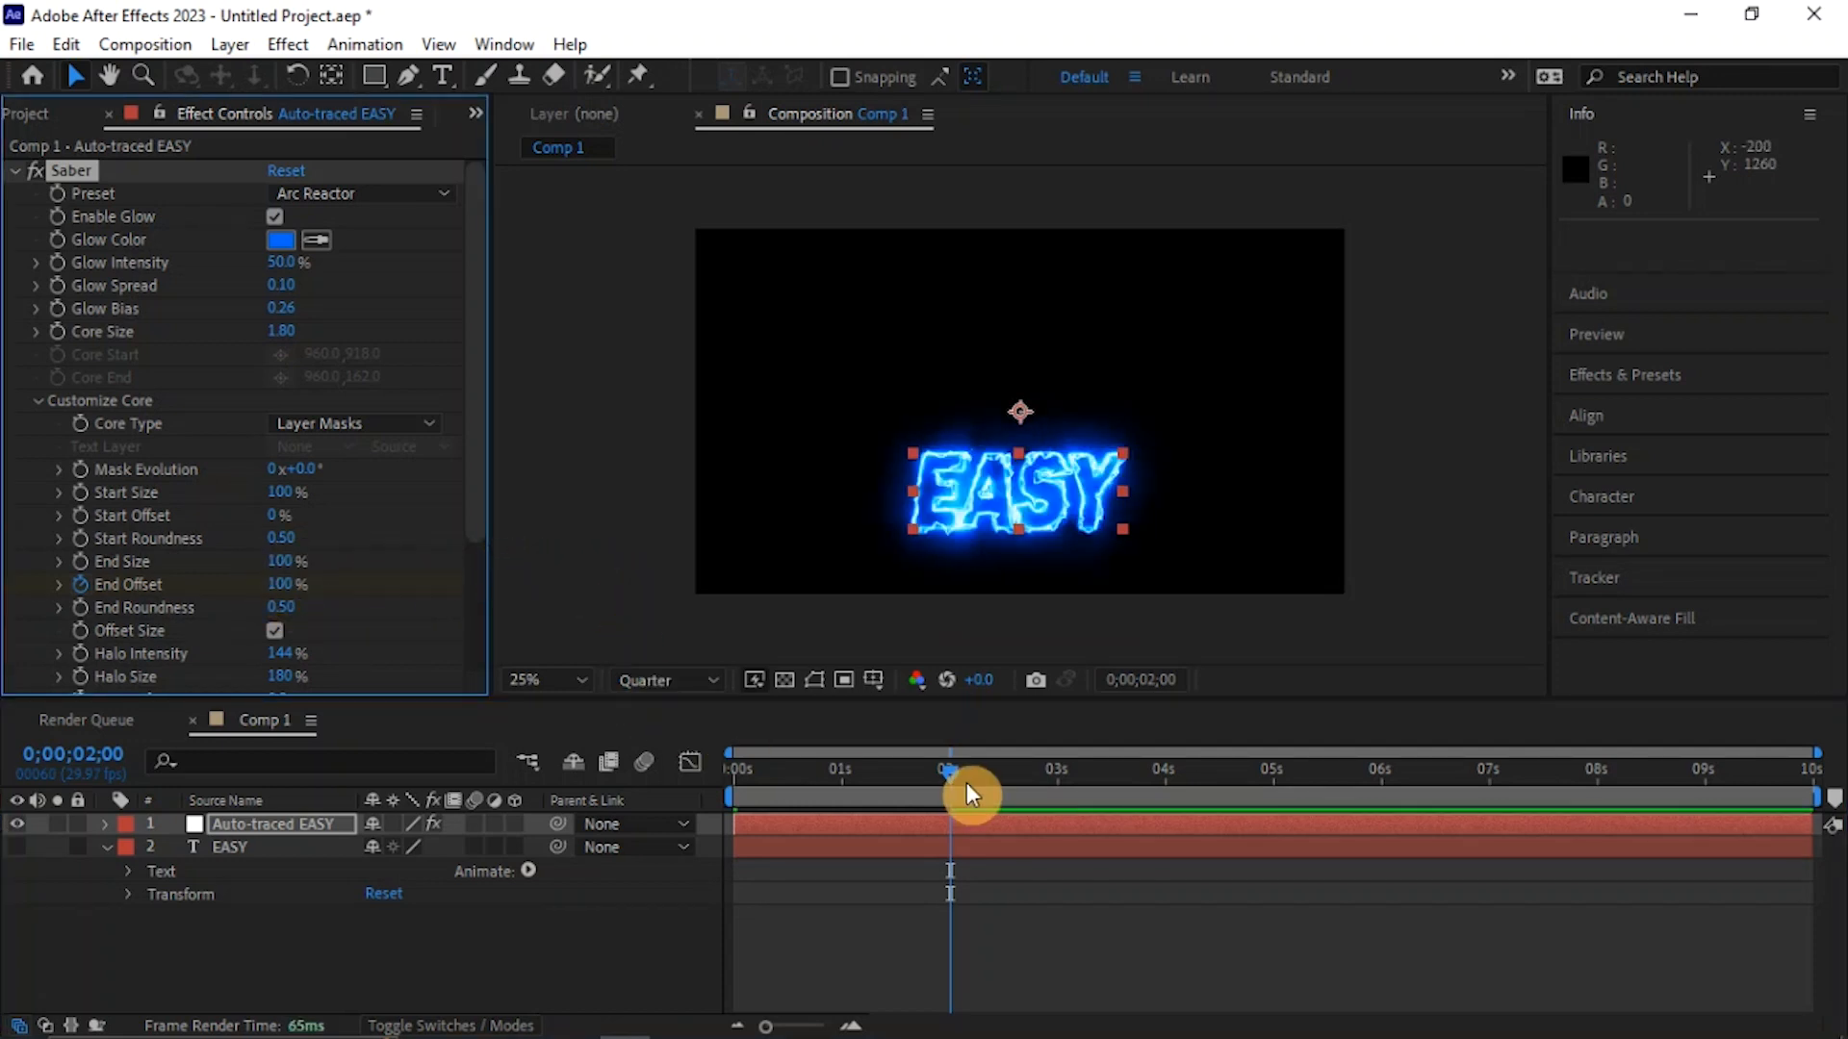
- Preview the EASY text's draw-on animation from the composition's start
{"action": "left_click_drag", "start_coordinate": [945, 776], "coordinate": [674, 828]}
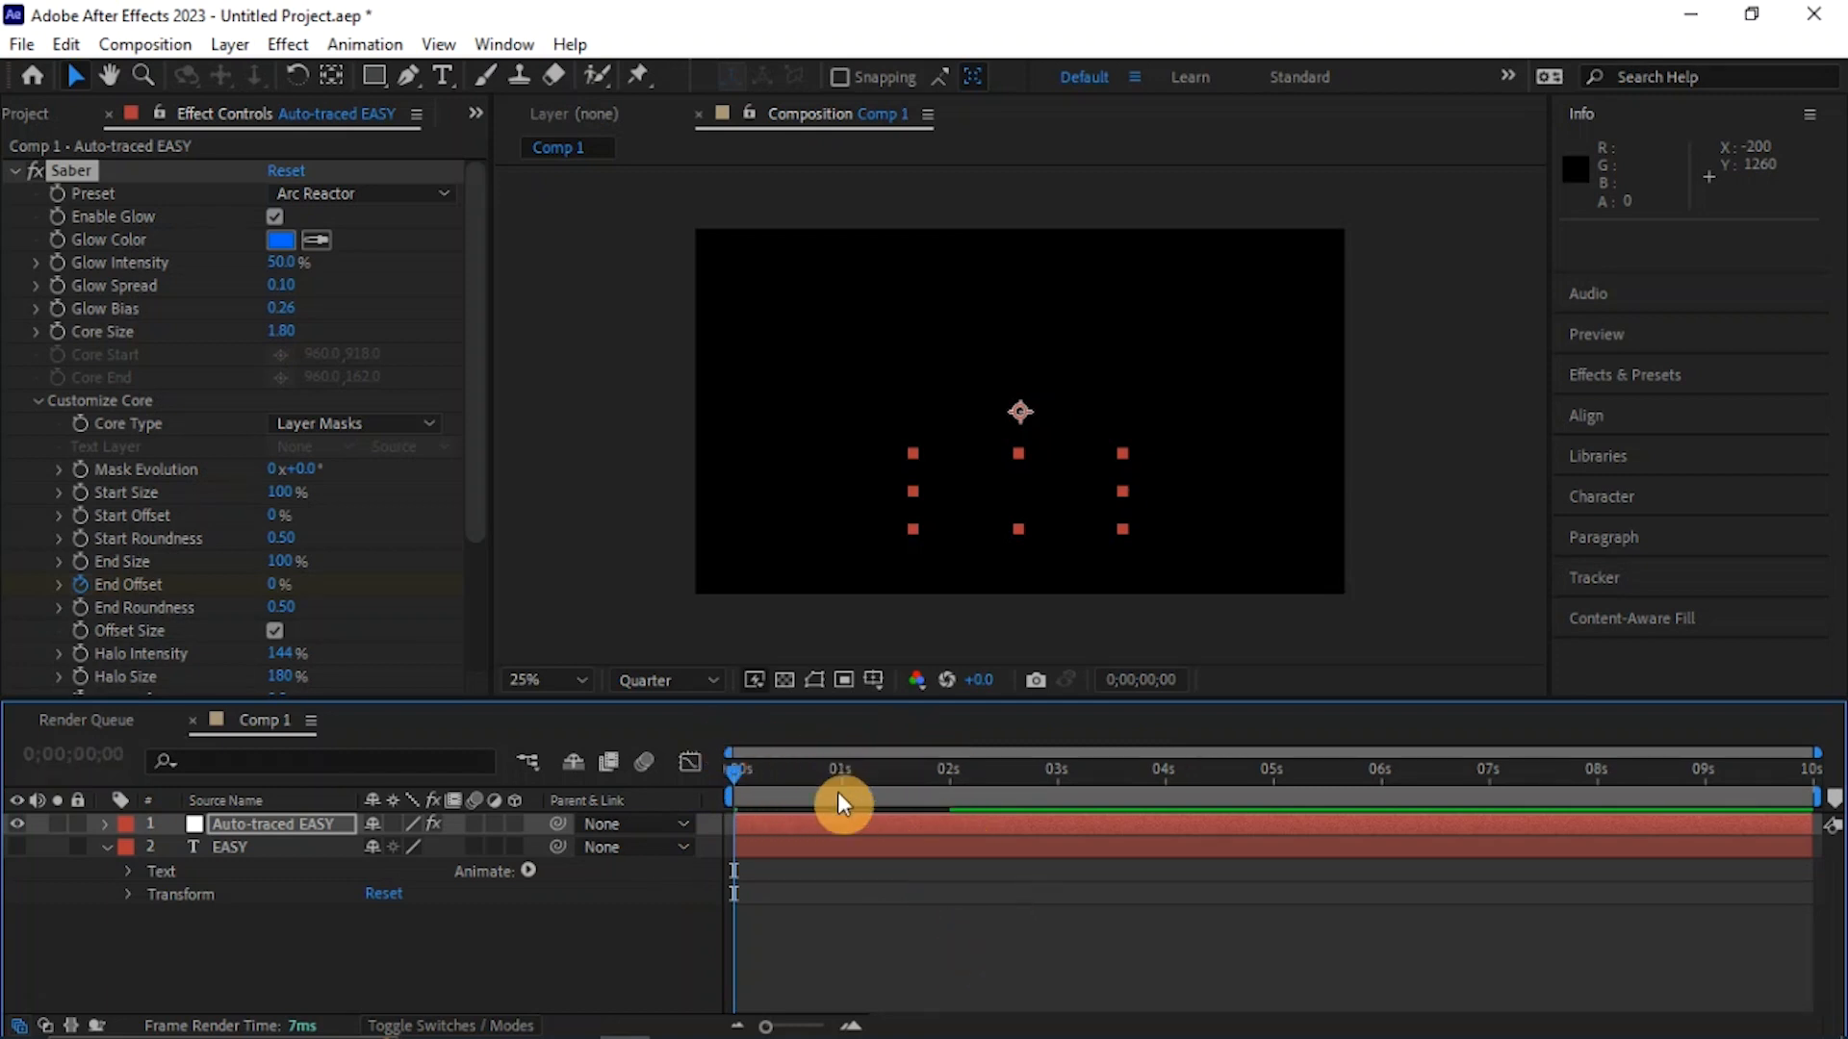
{"action": "left_click", "coordinate": [749, 776]}
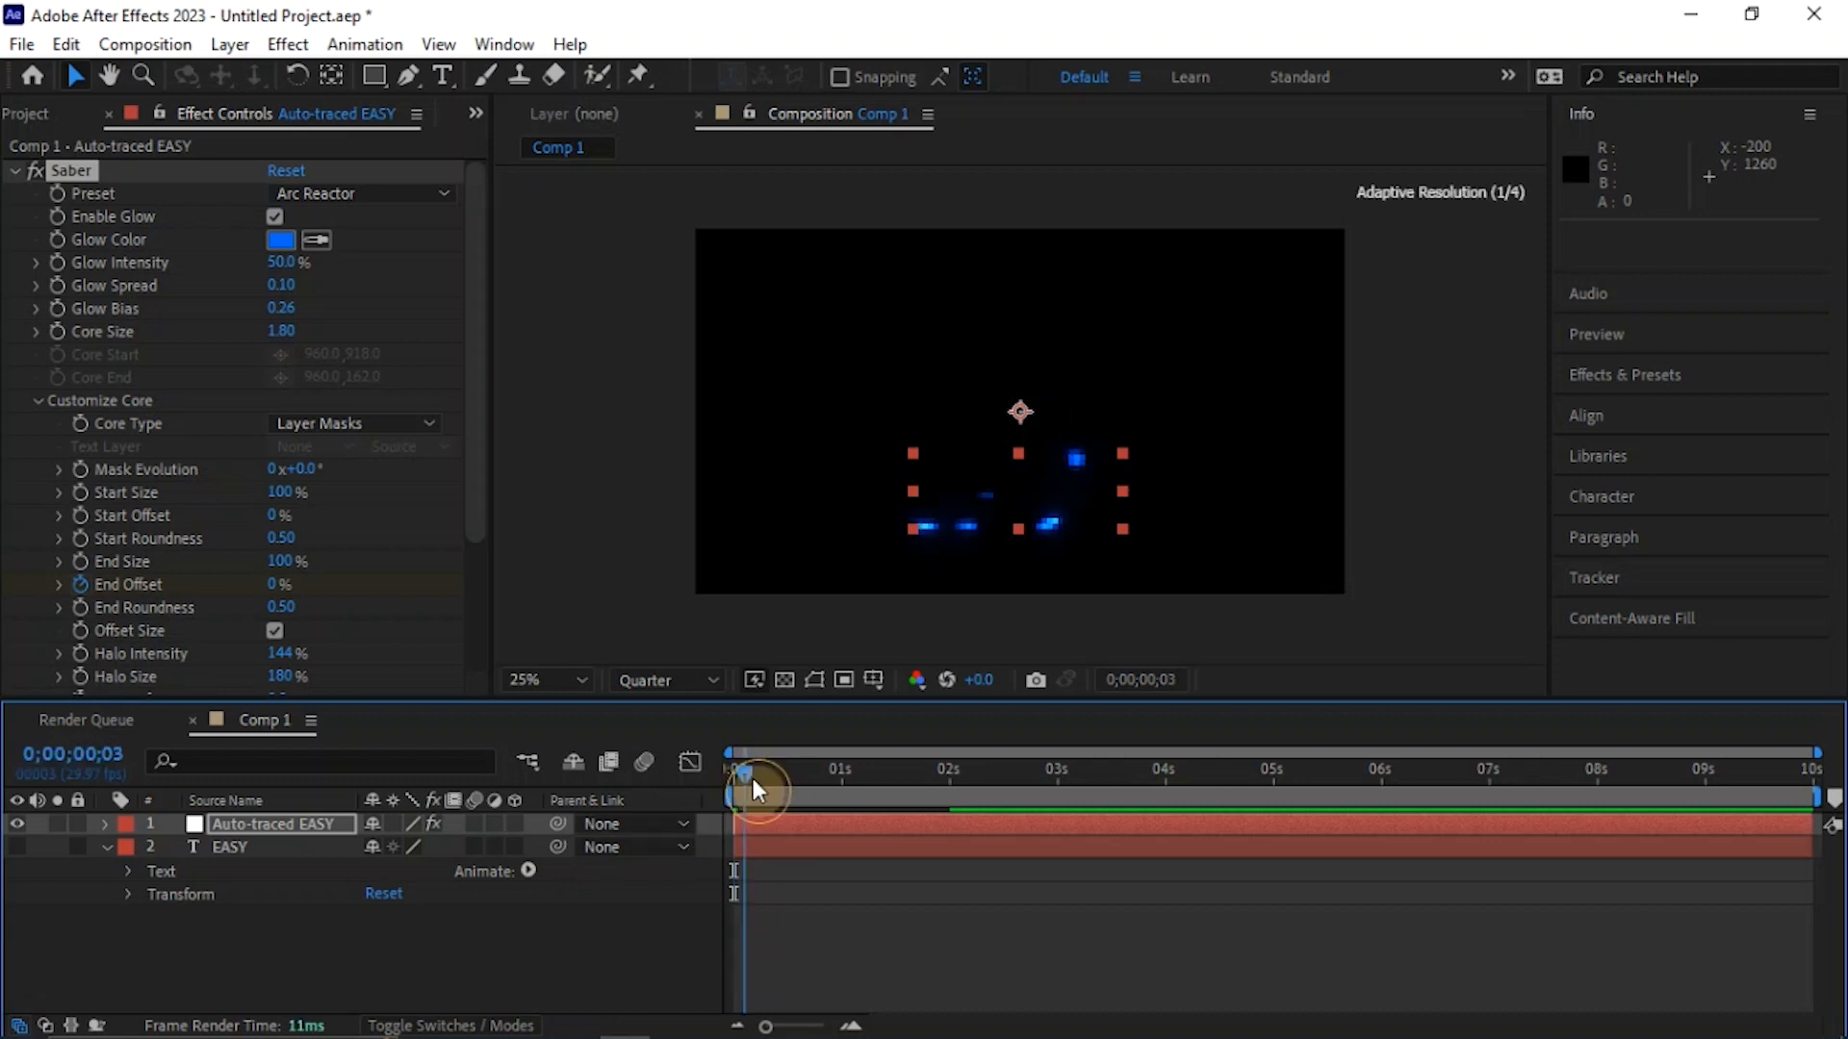
{"action": "left_click_drag", "start_coordinate": [753, 777], "coordinate": [707, 847]}
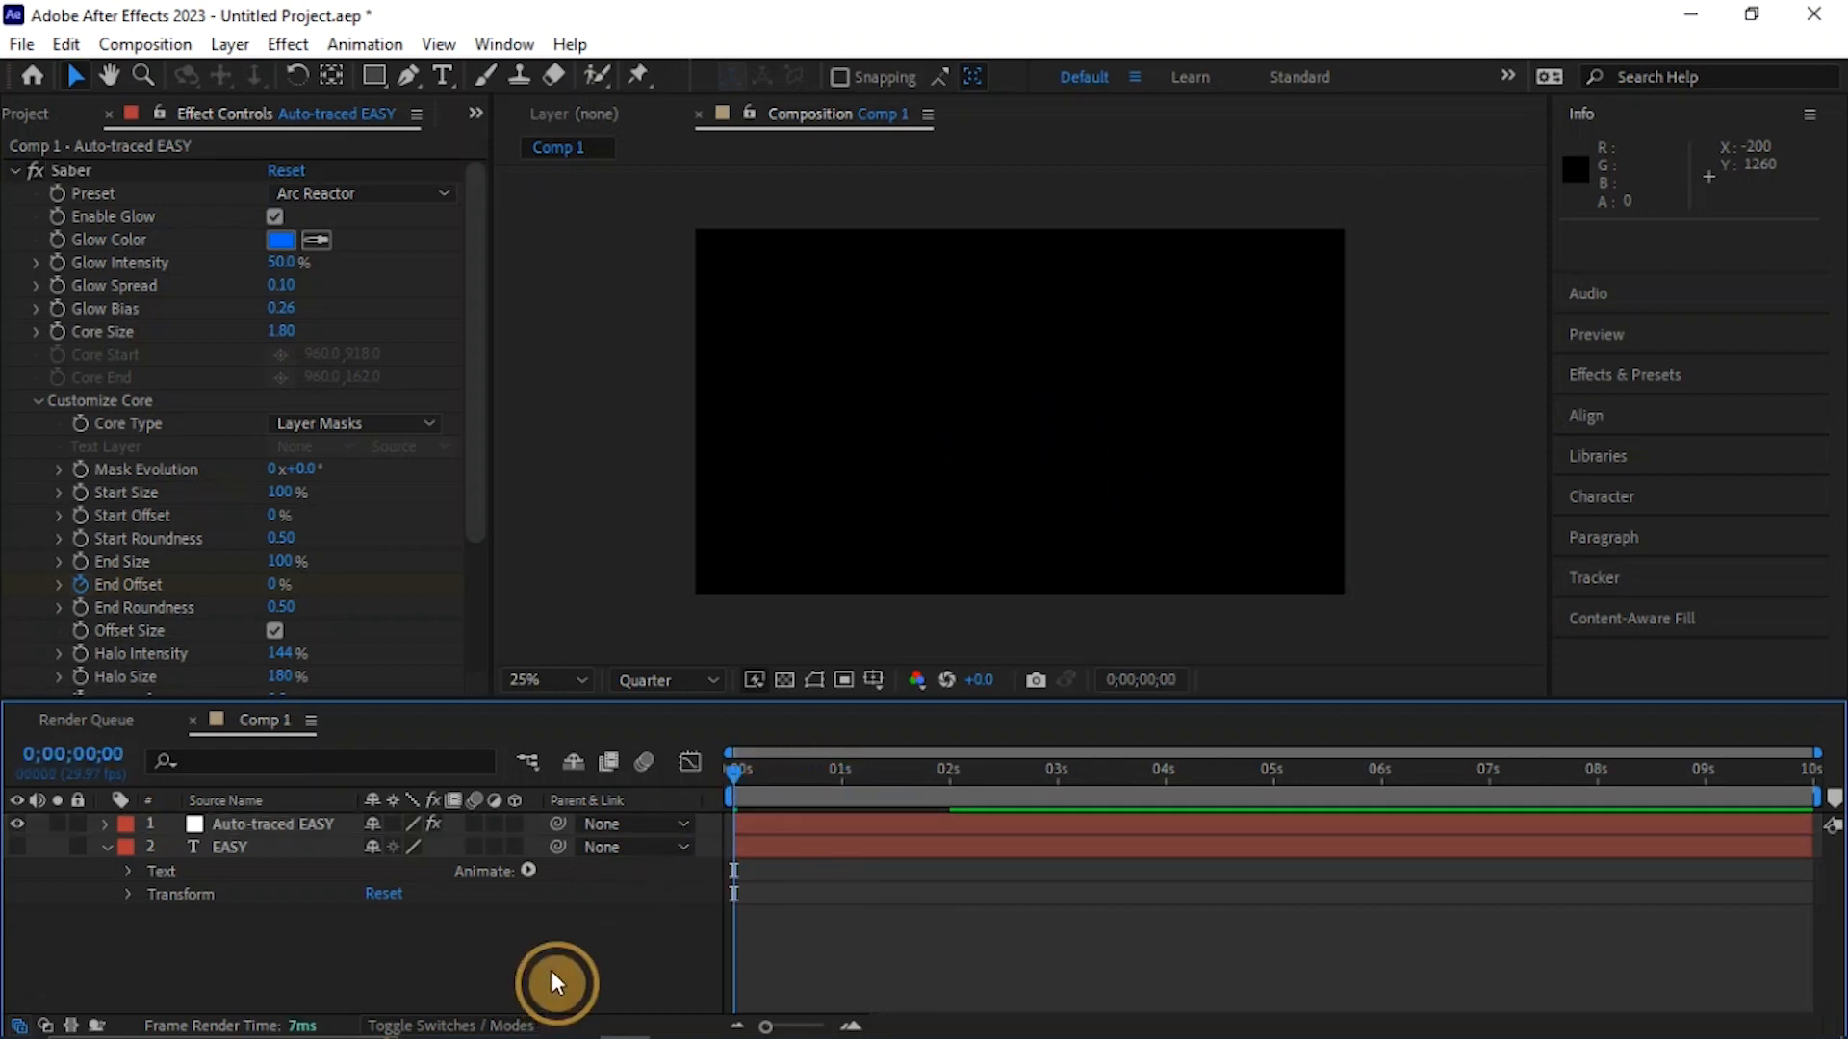
- Keyframe the Saber effect's End Offset at 100% at 0;00;07;29 and at 0% at 0;00;09;27
{"action": "mouse_move", "coordinate": [741, 774]}
{"action": "left_mouse_down"}
{"action": "mouse_move", "coordinate": [1012, 783]}
{"action": "mouse_move", "coordinate": [780, 807]}
{"action": "mouse_move", "coordinate": [1729, 783]}
{"action": "mouse_move", "coordinate": [1598, 793]}
{"action": "left_mouse_up"}
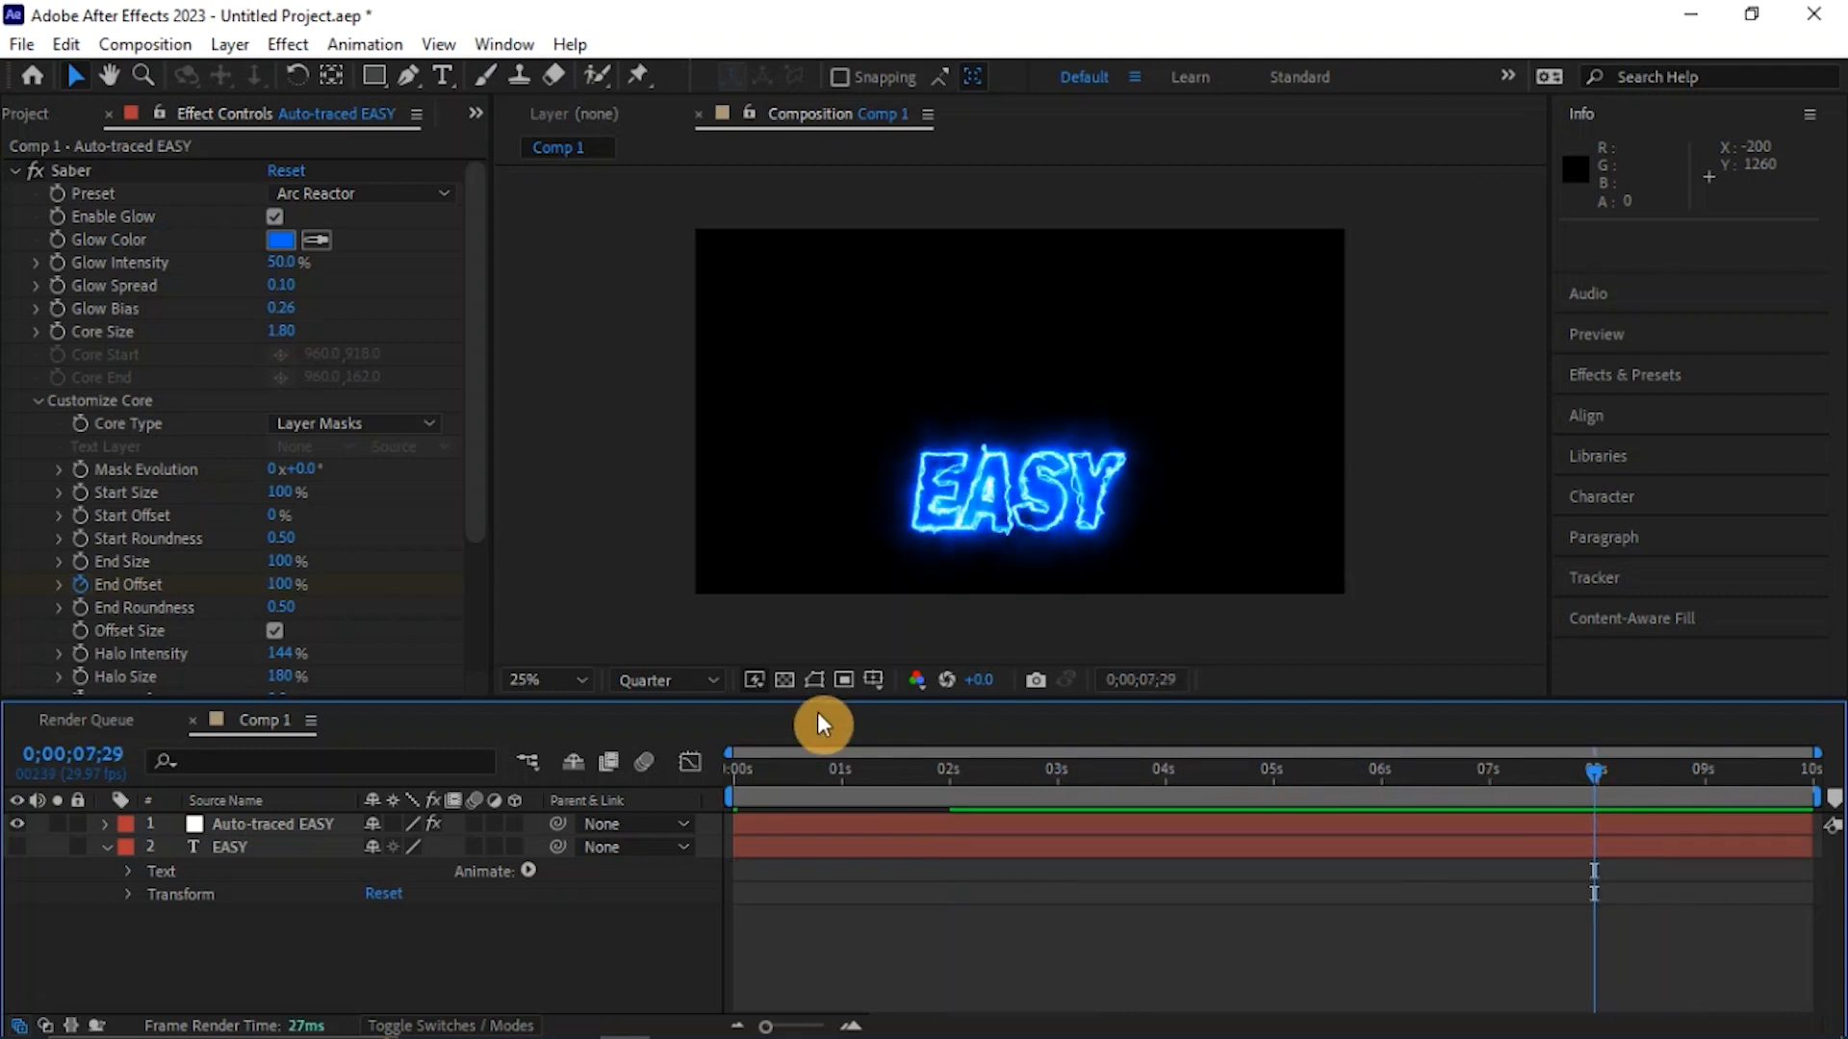
{"action": "left_click", "coordinate": [104, 833]}
{"action": "left_click", "coordinate": [108, 830]}
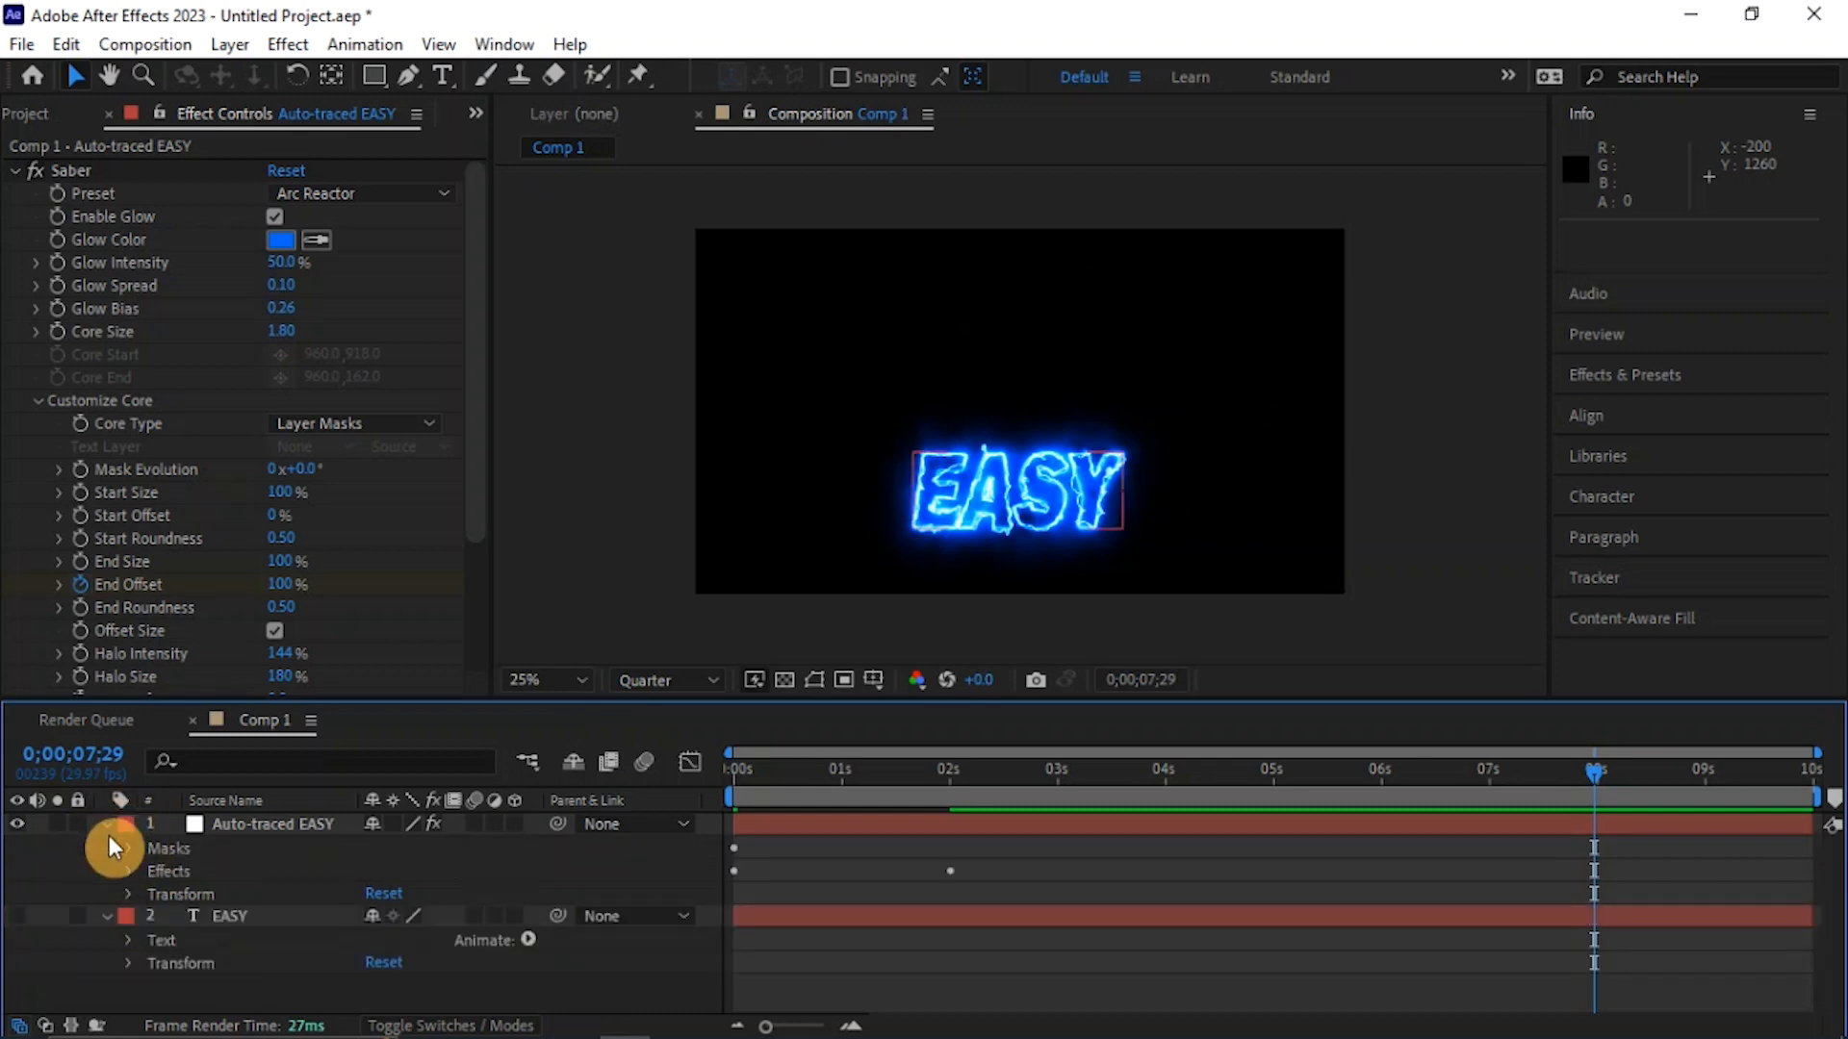
{"action": "left_click", "coordinate": [128, 871]}
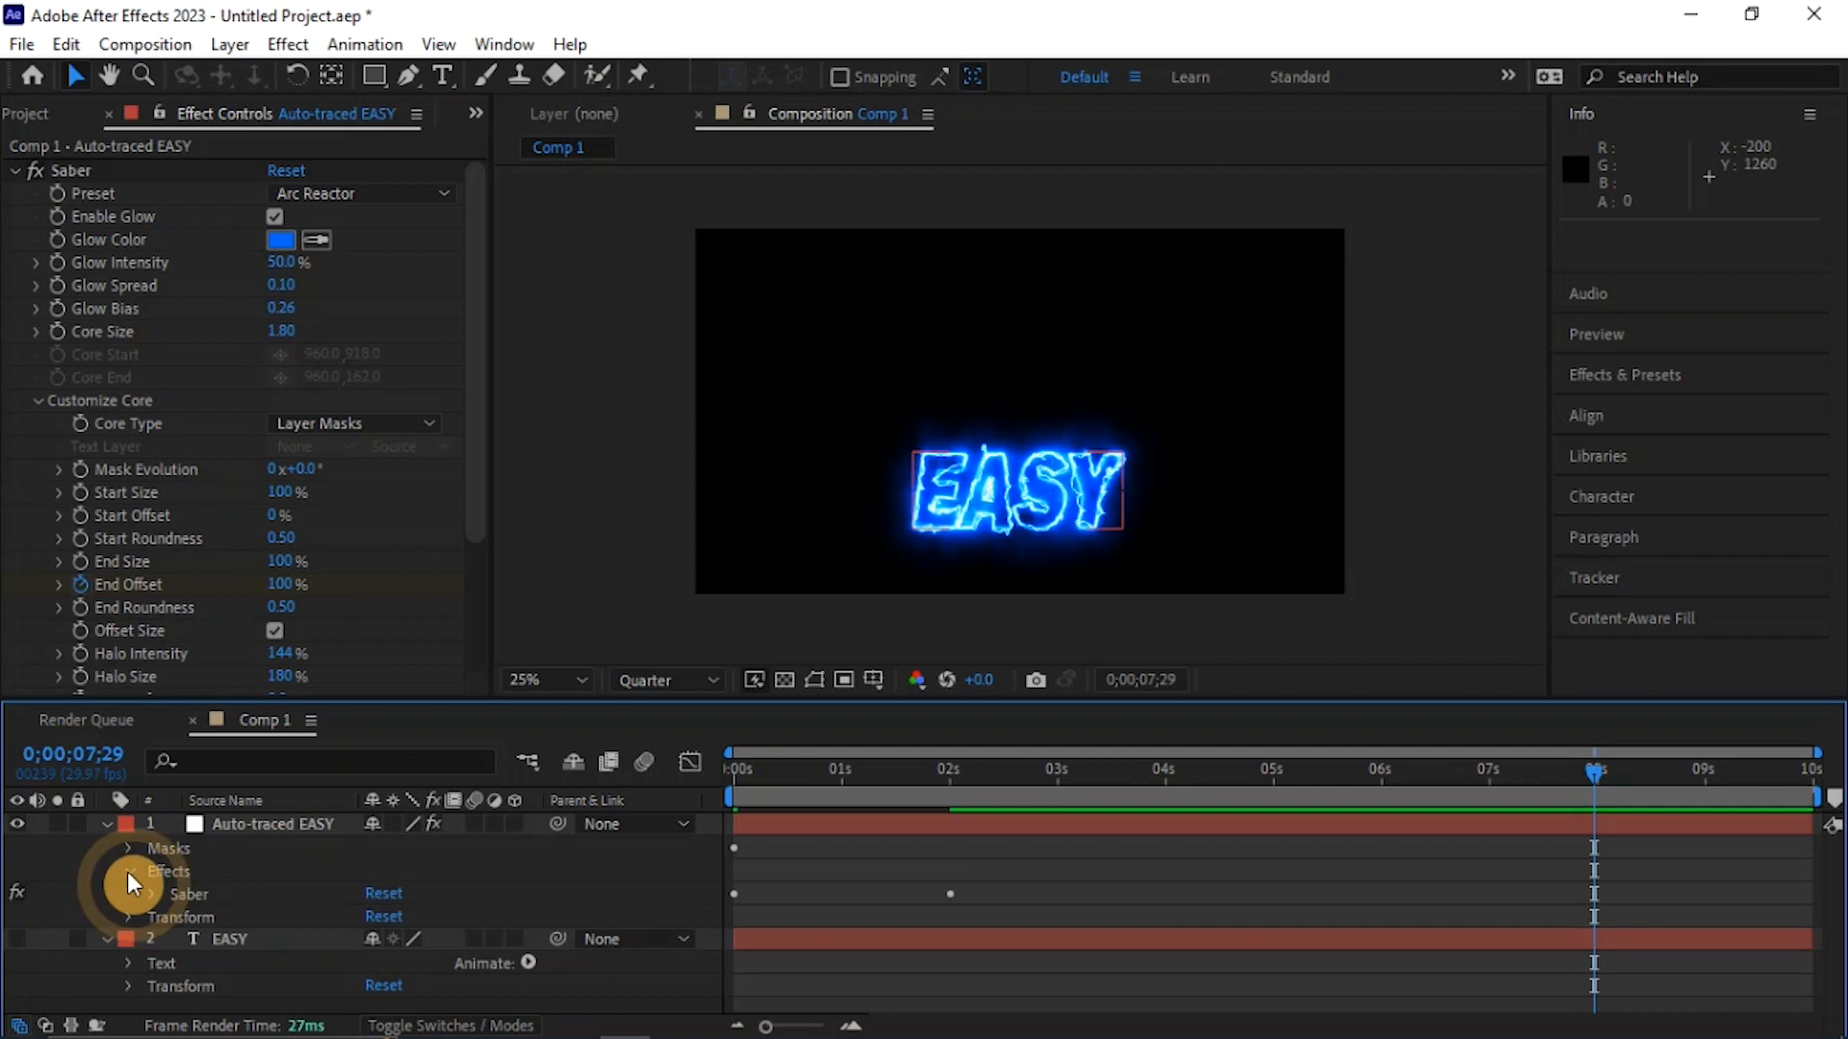
{"action": "left_click", "coordinate": [148, 892]}
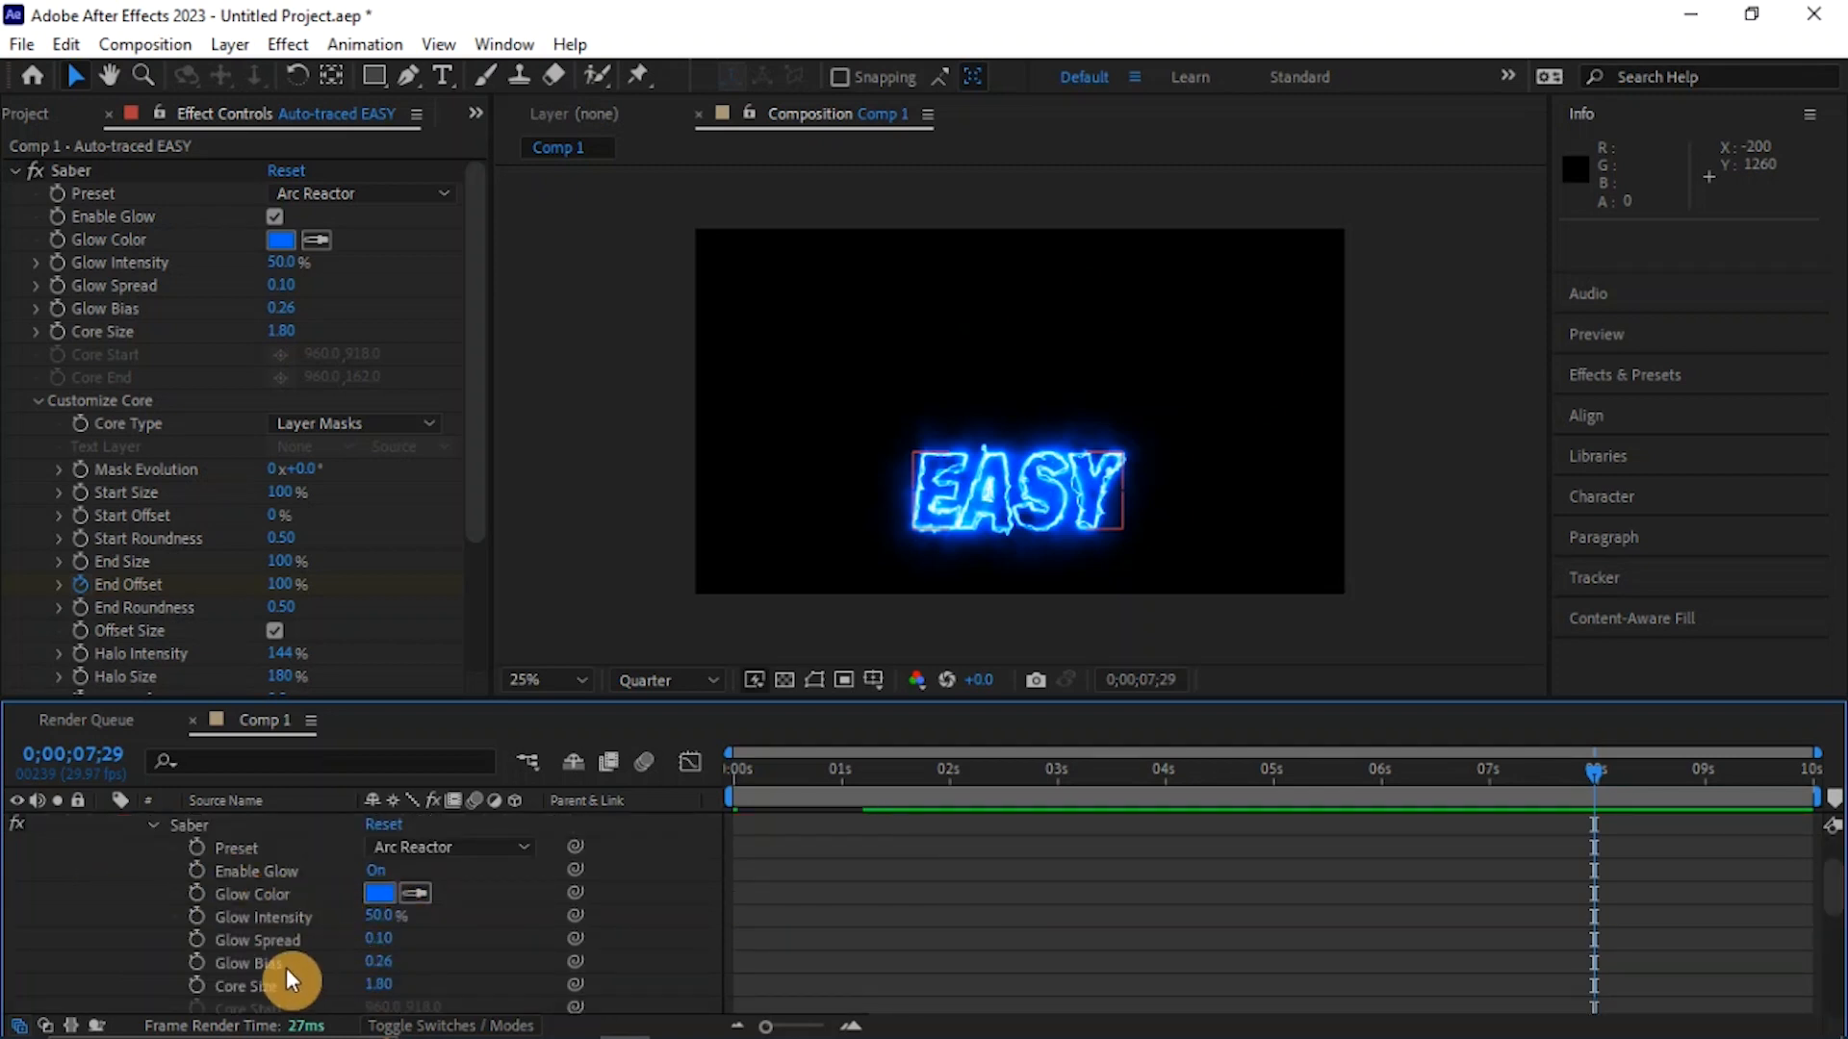
{"action": "scroll", "coordinate": [286, 968], "scroll_direction": "down", "scroll_amount": 5}
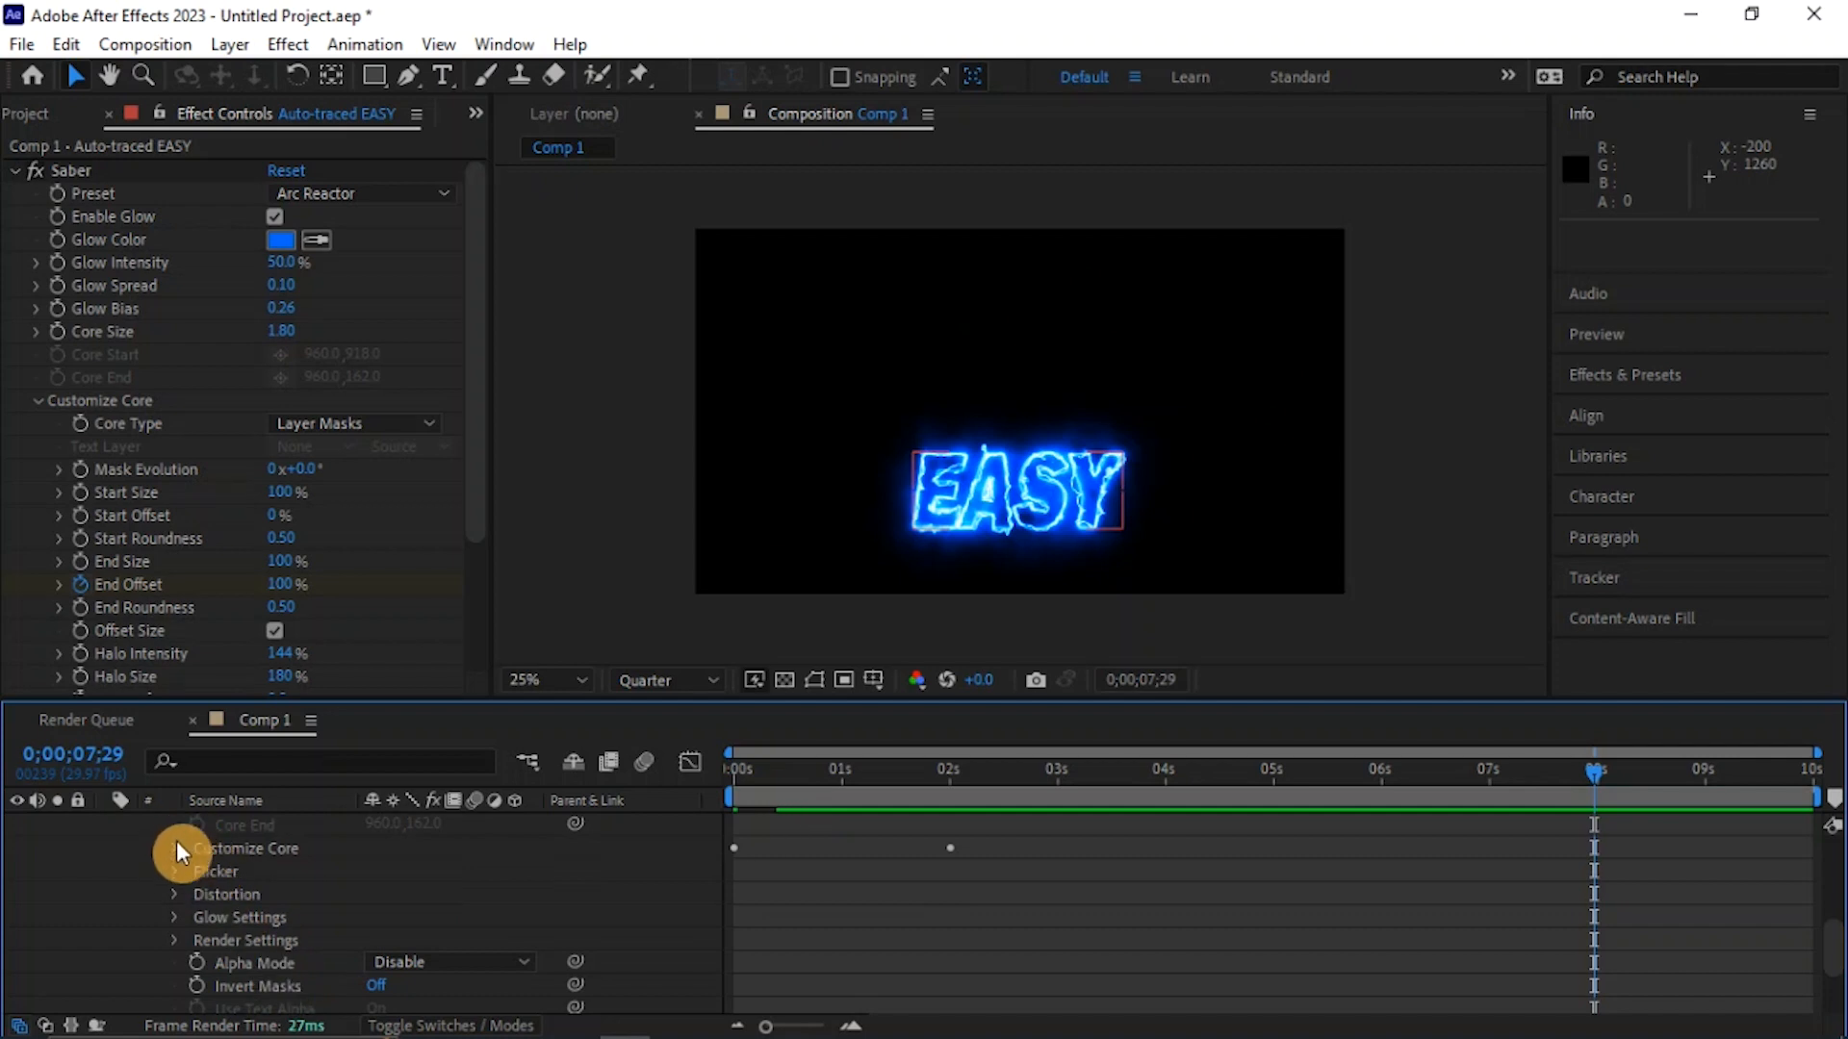
{"action": "left_click", "coordinate": [177, 847]}
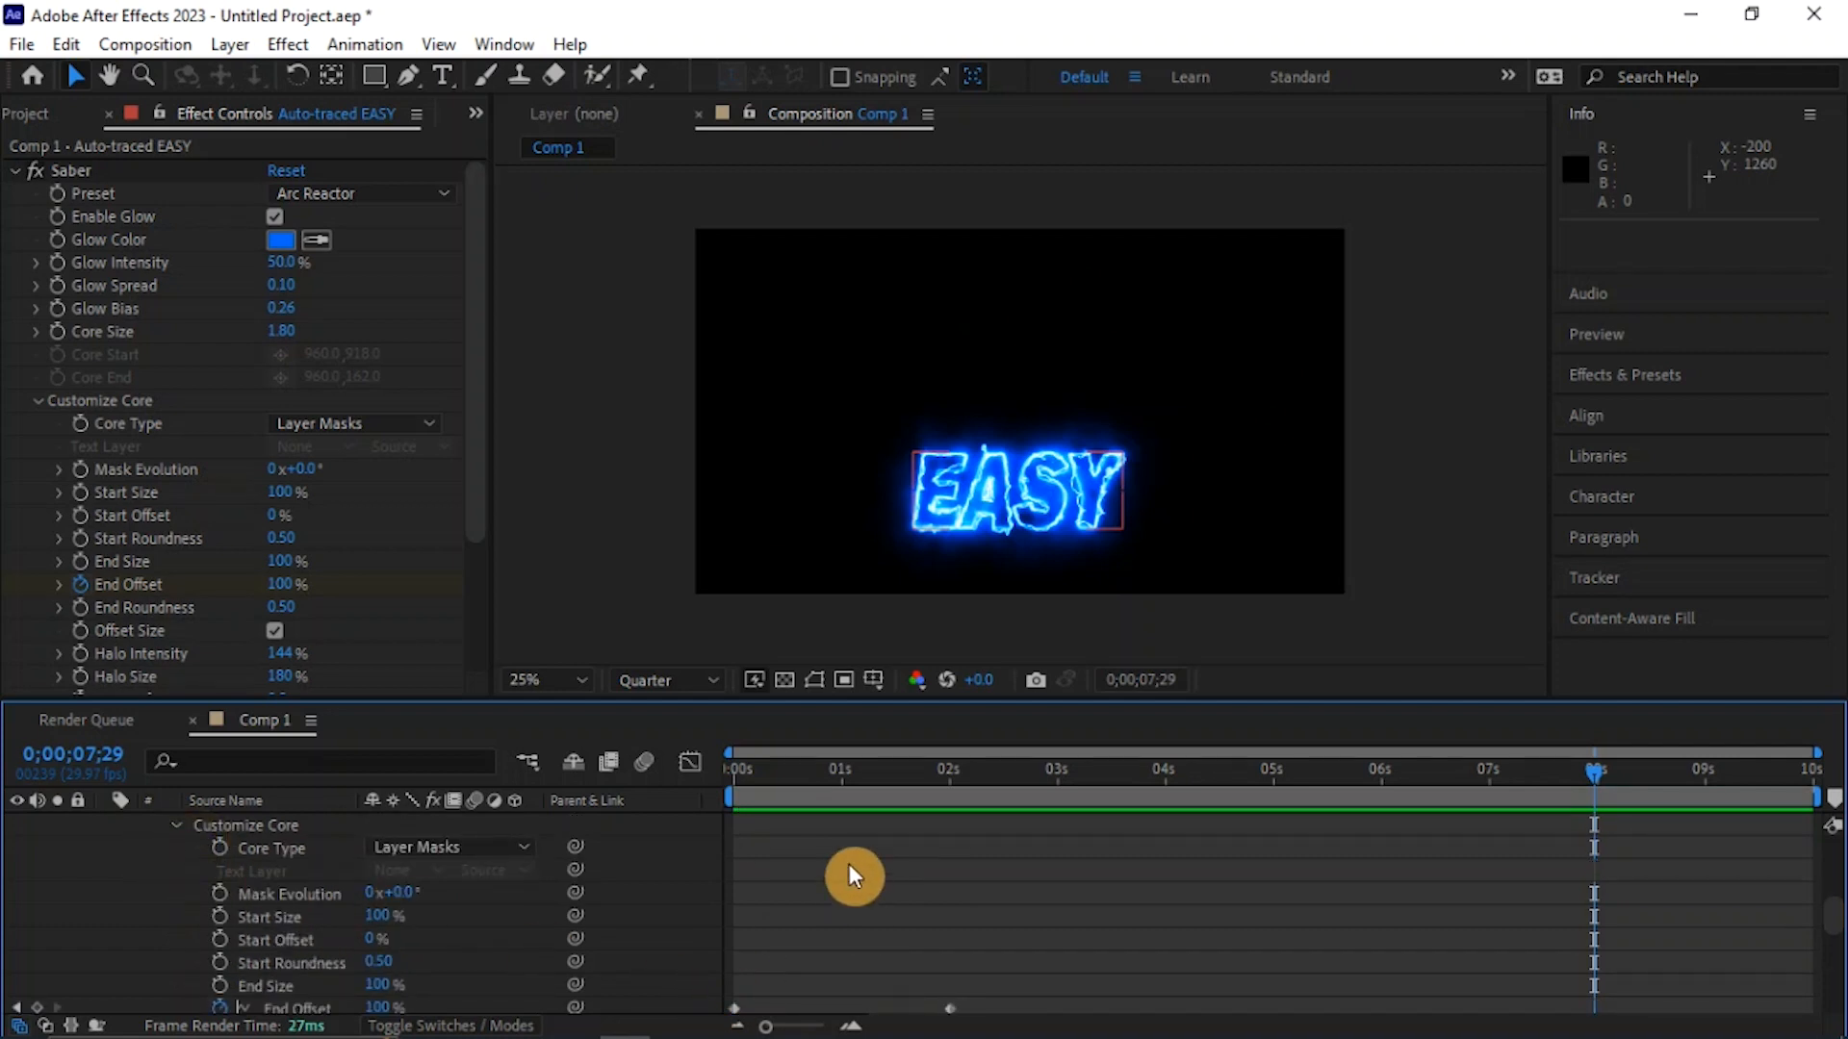
{"action": "scroll", "coordinate": [849, 863], "scroll_direction": "down", "scroll_amount": 2}
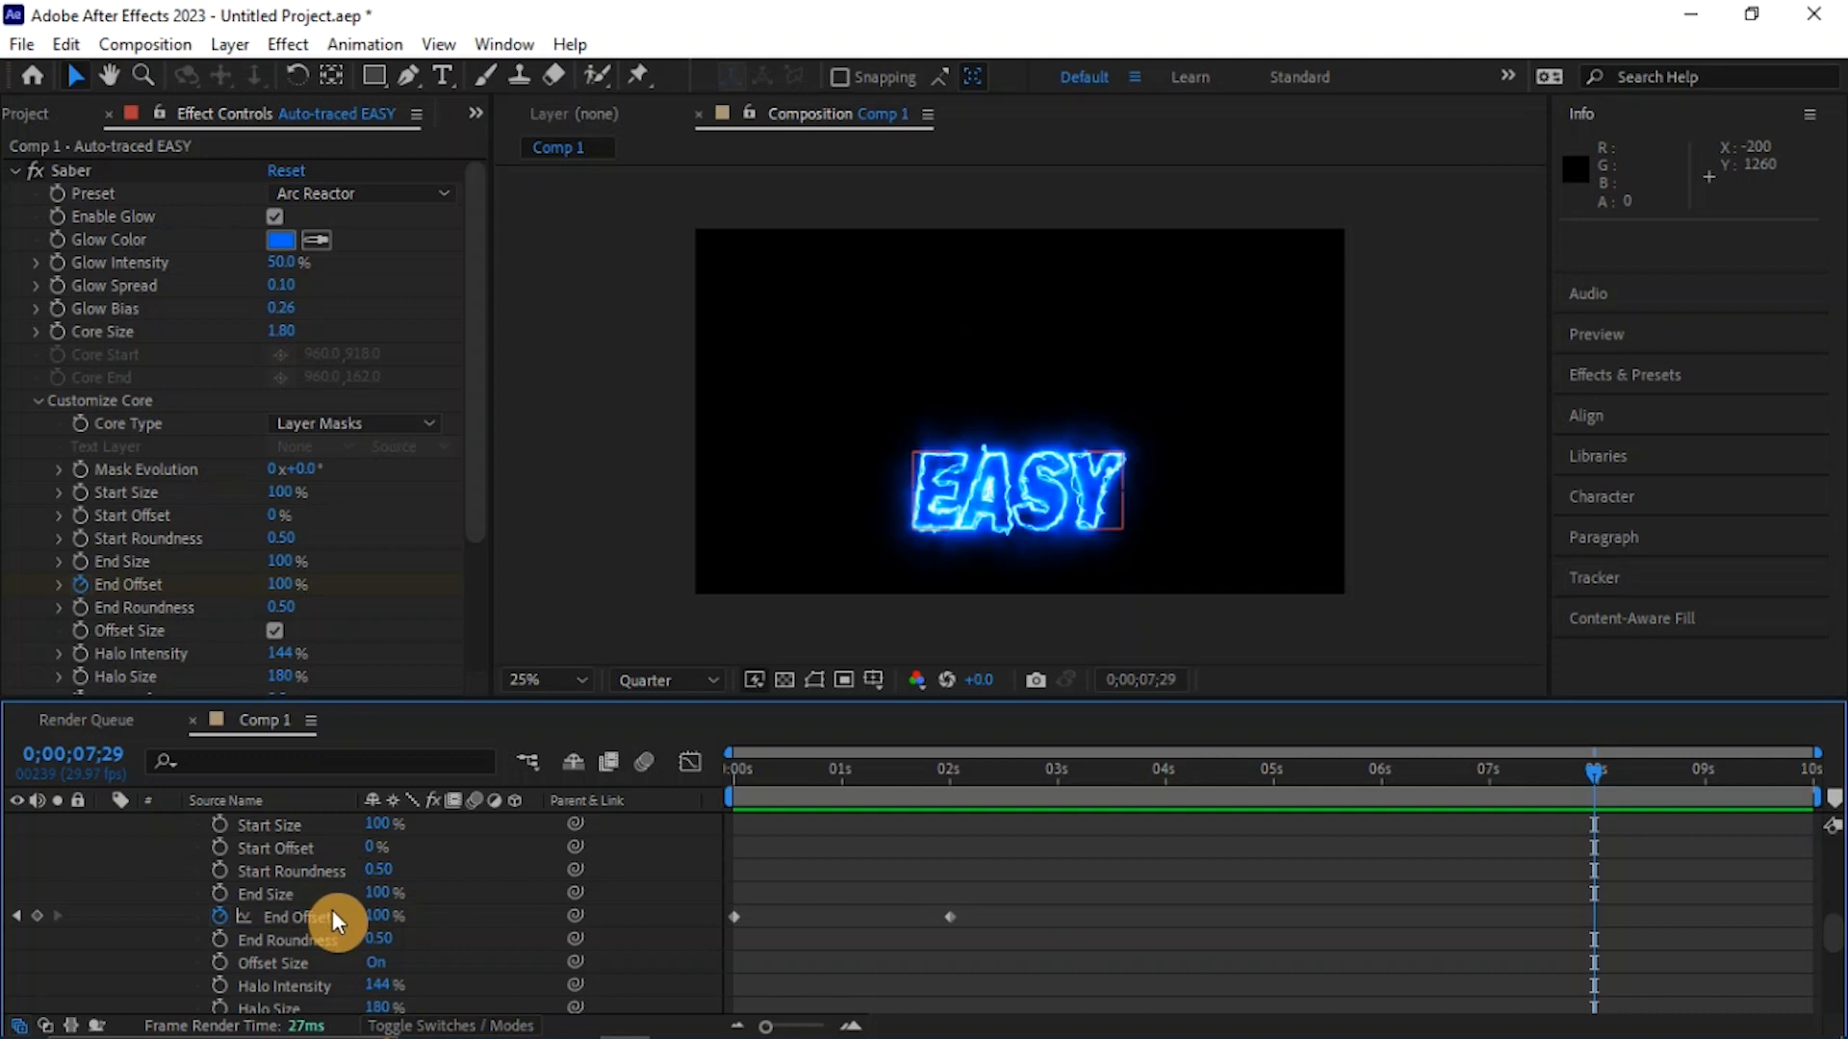
{"action": "left_click", "coordinate": [36, 916]}
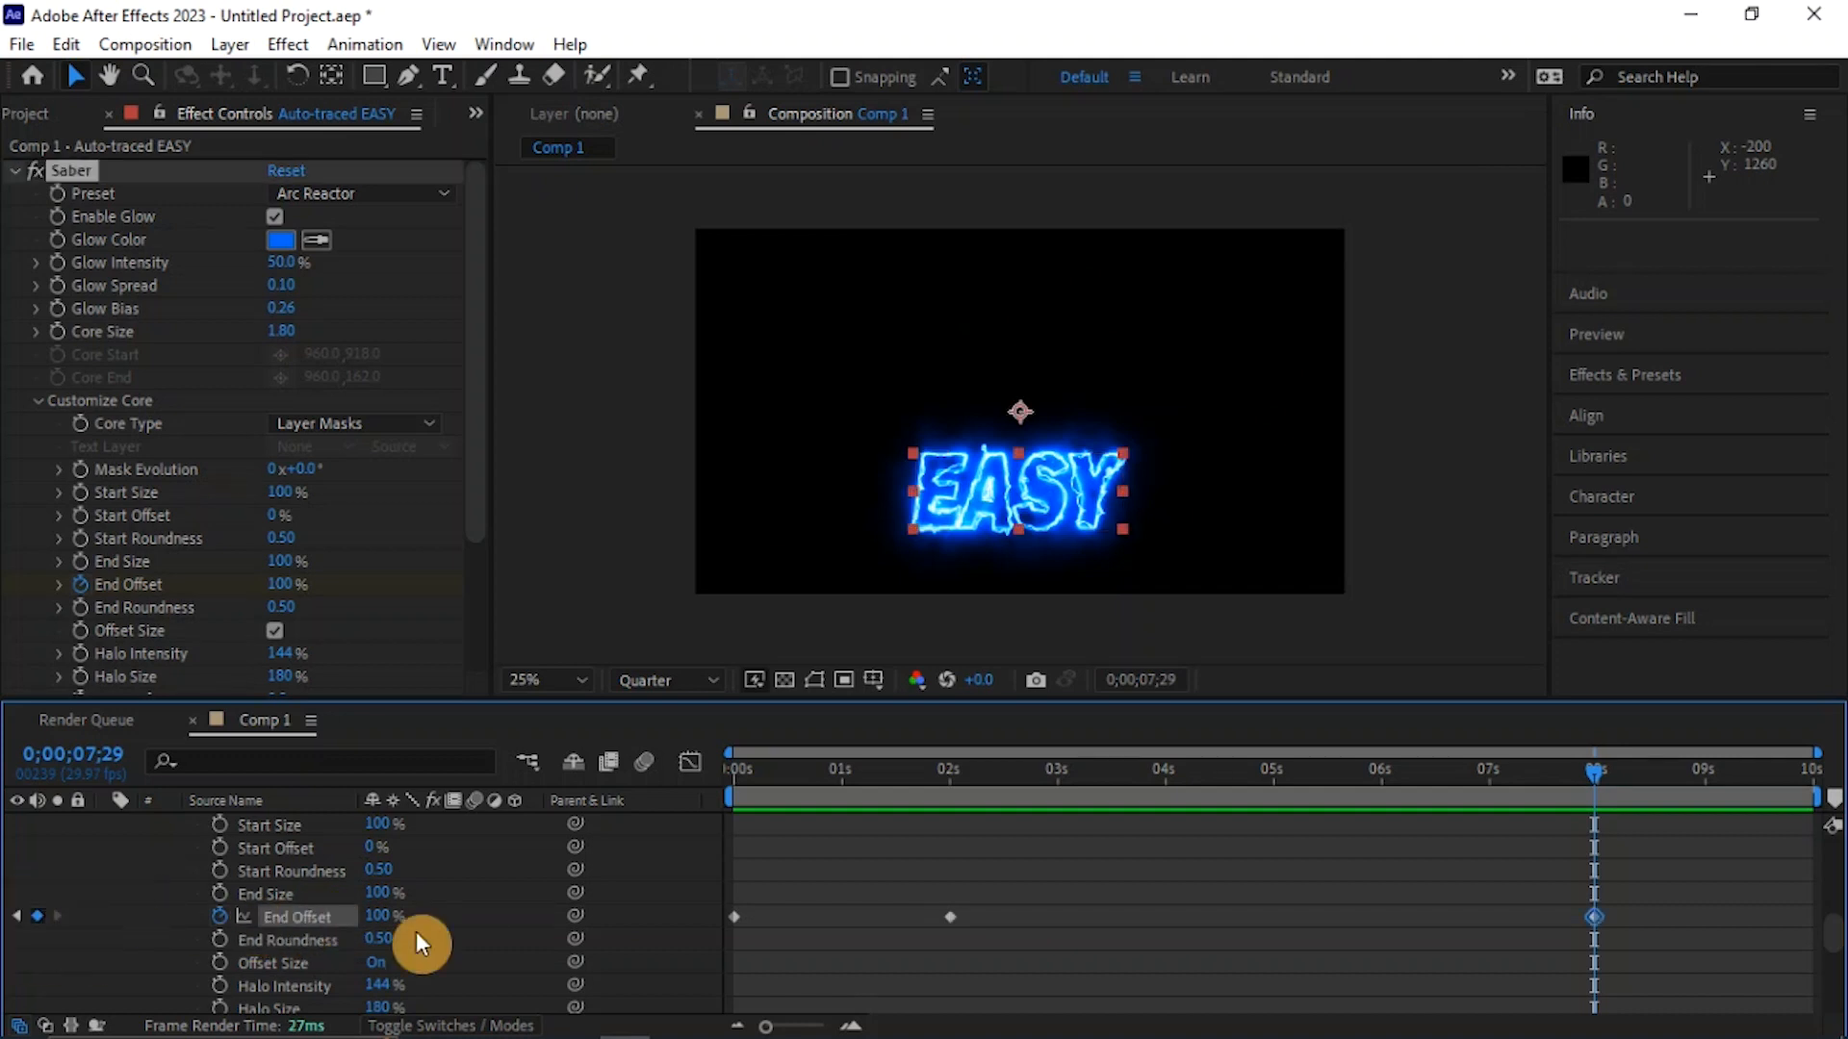
{"action": "left_click_drag", "start_coordinate": [1594, 776], "coordinate": [1801, 840]}
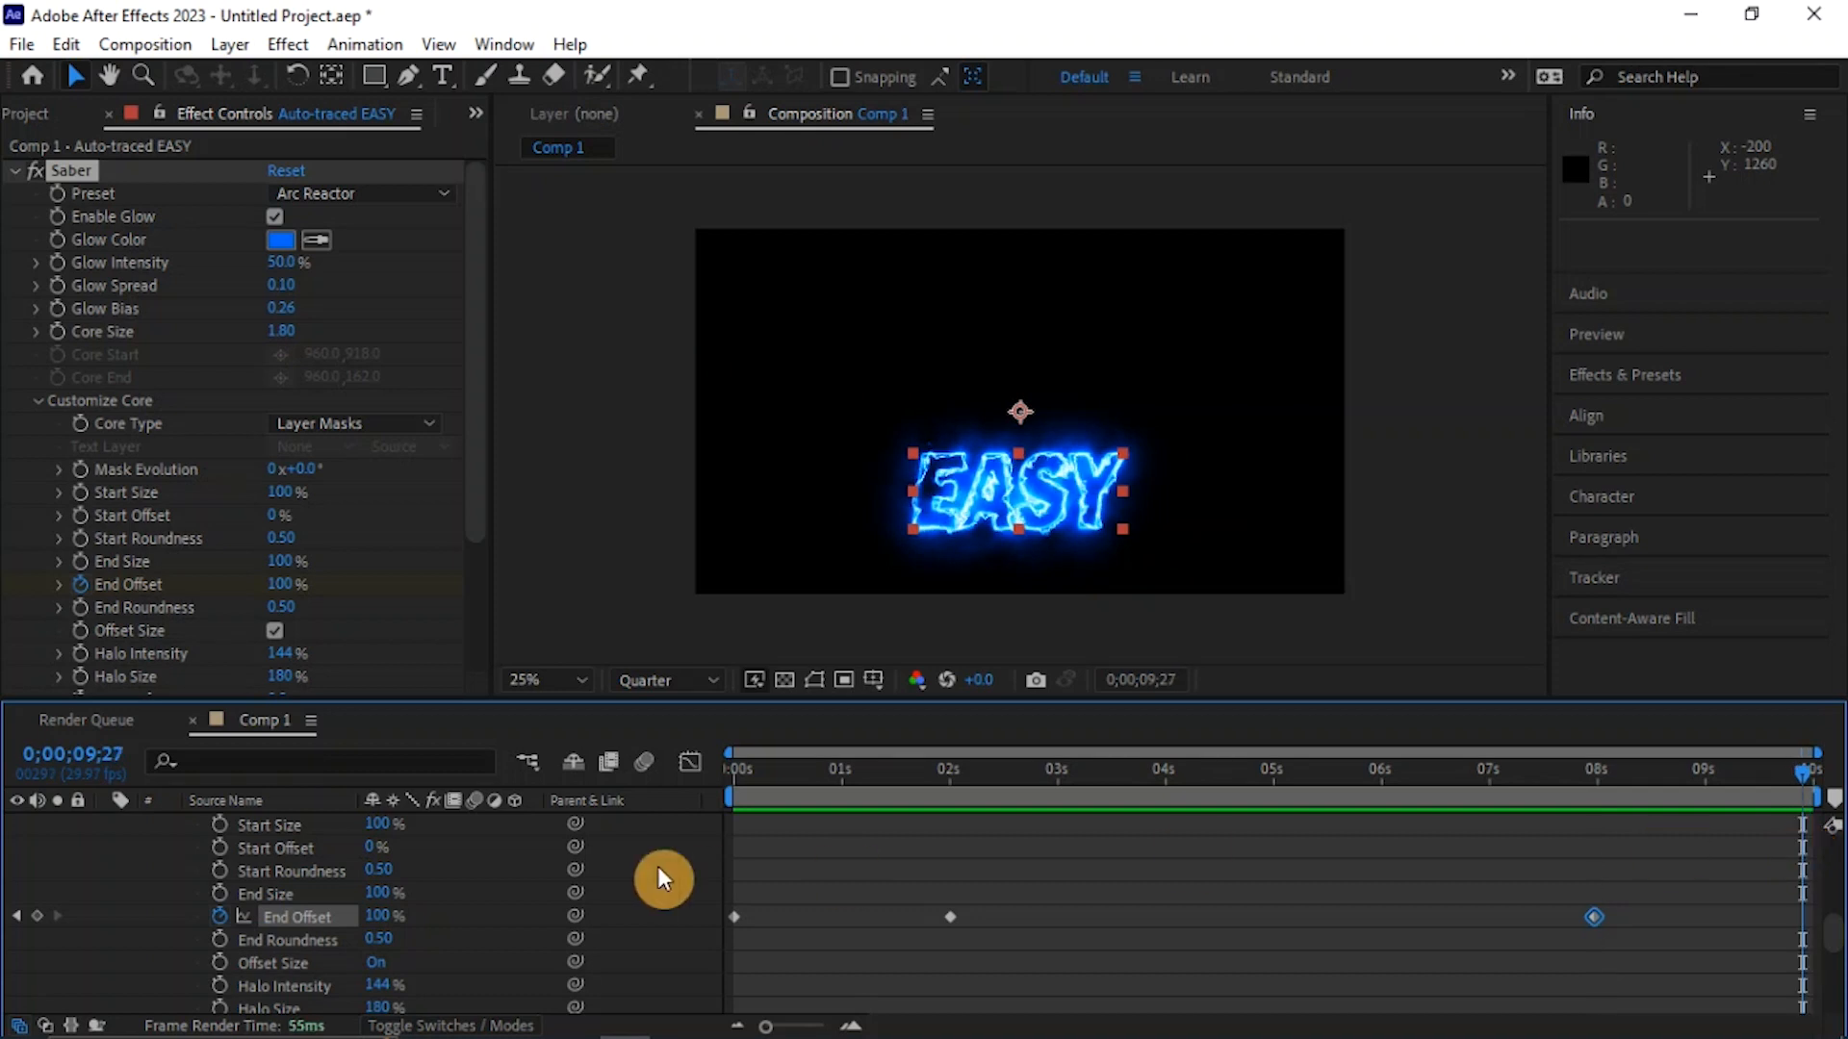
{"action": "left_click_drag", "start_coordinate": [387, 931], "coordinate": [5, 971]}
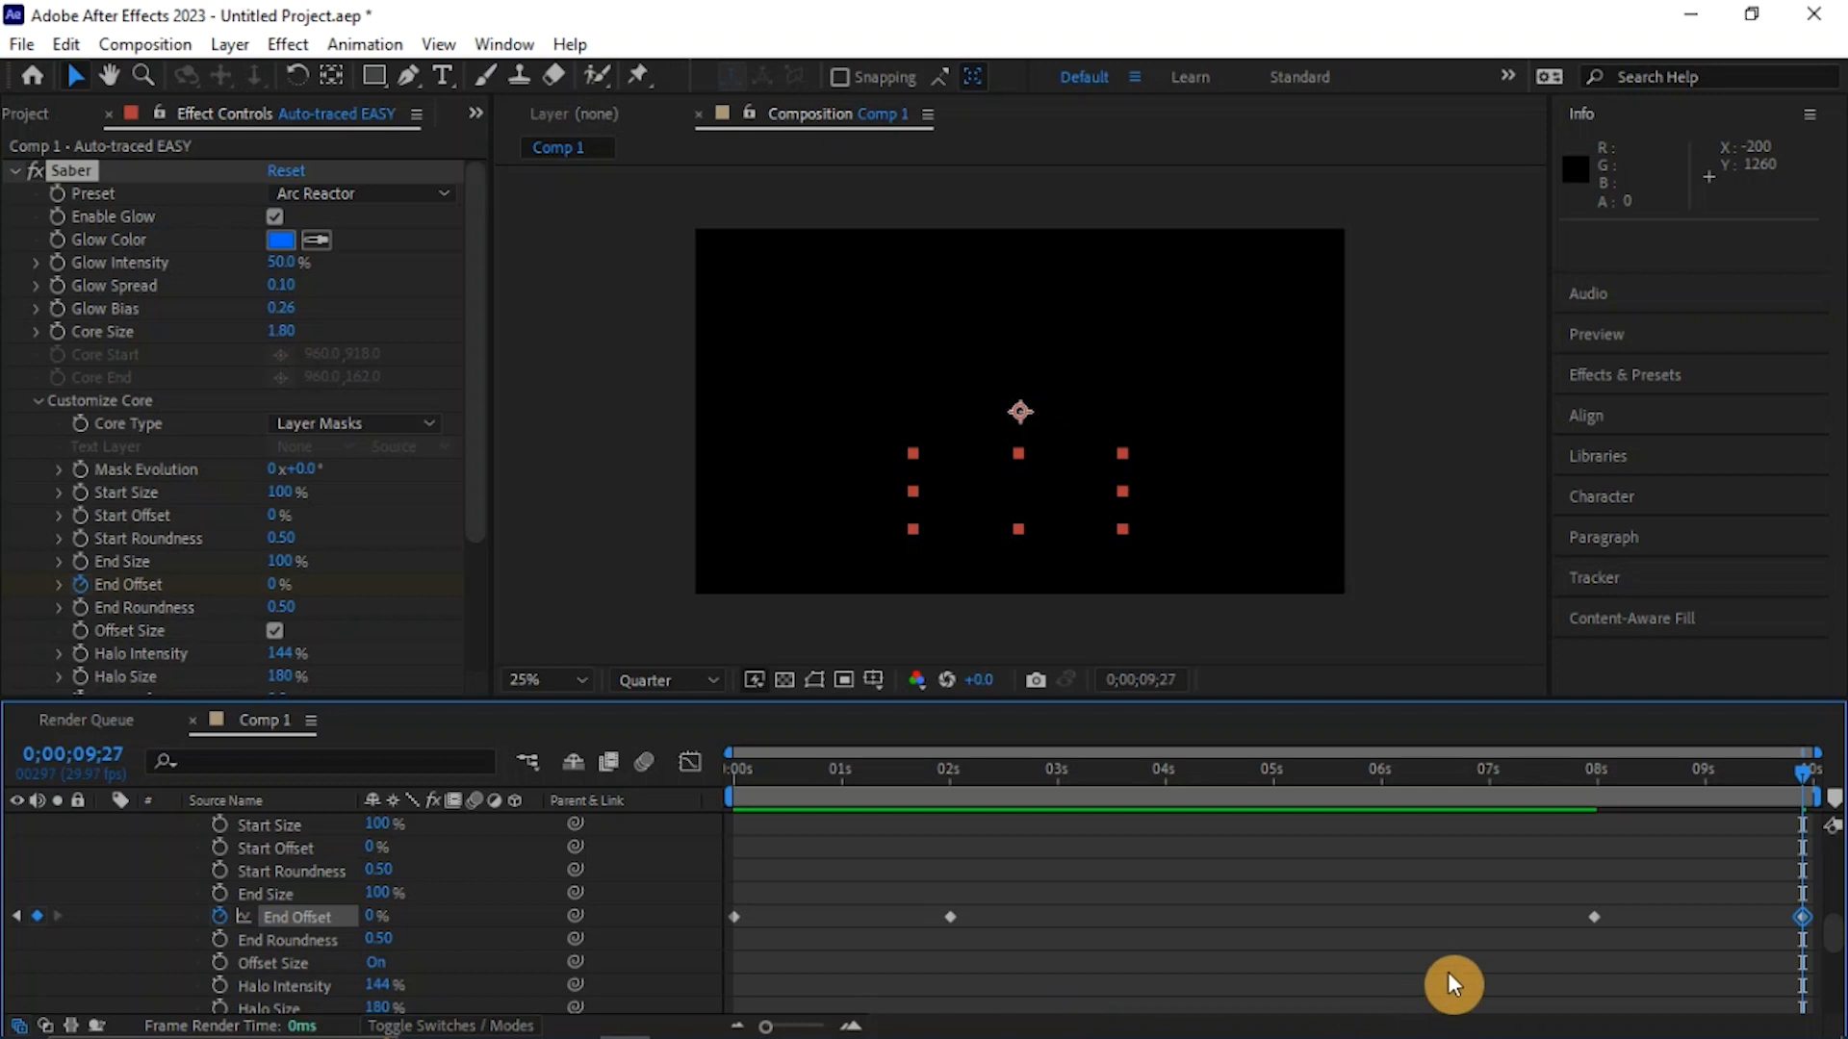
- Preview the Saber animation from the start of the composition and hide the Auto-traced EASY layer
{"action": "left_click_drag", "start_coordinate": [1564, 798], "coordinate": [662, 824]}
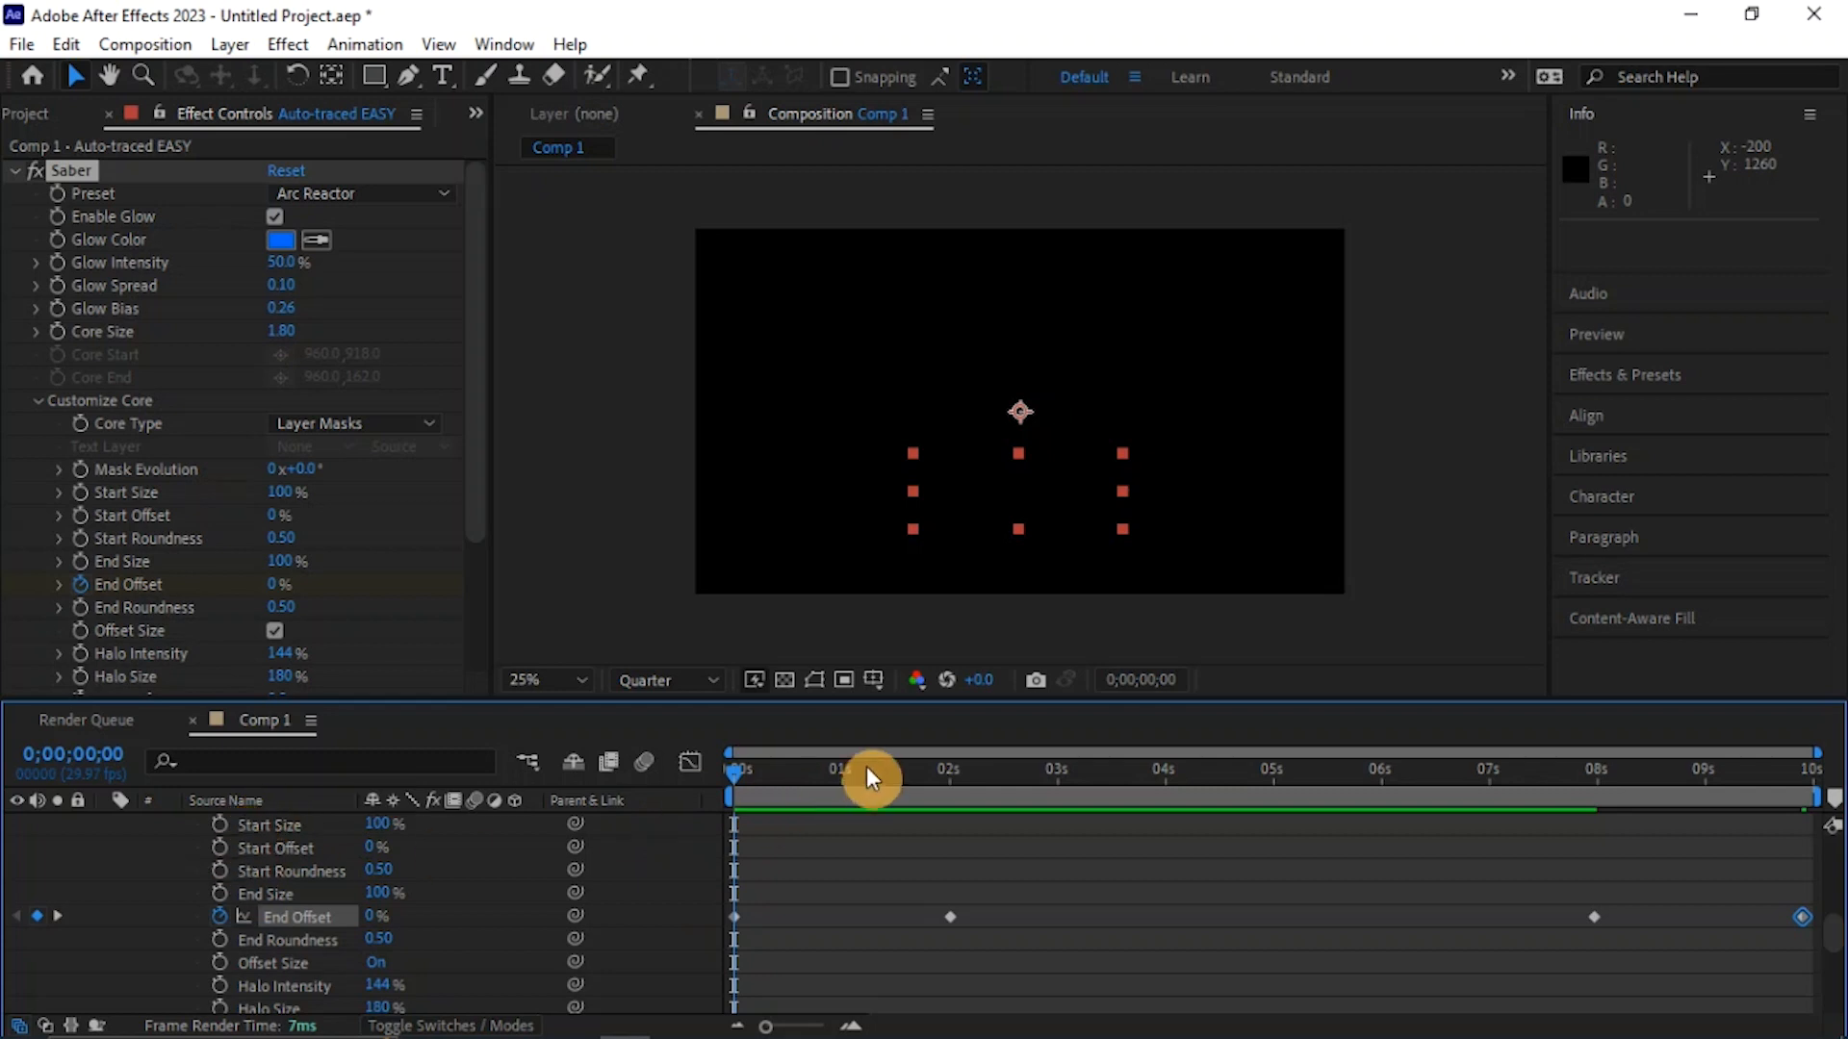
{"action": "left_click_drag", "start_coordinate": [749, 760], "coordinate": [621, 909]}
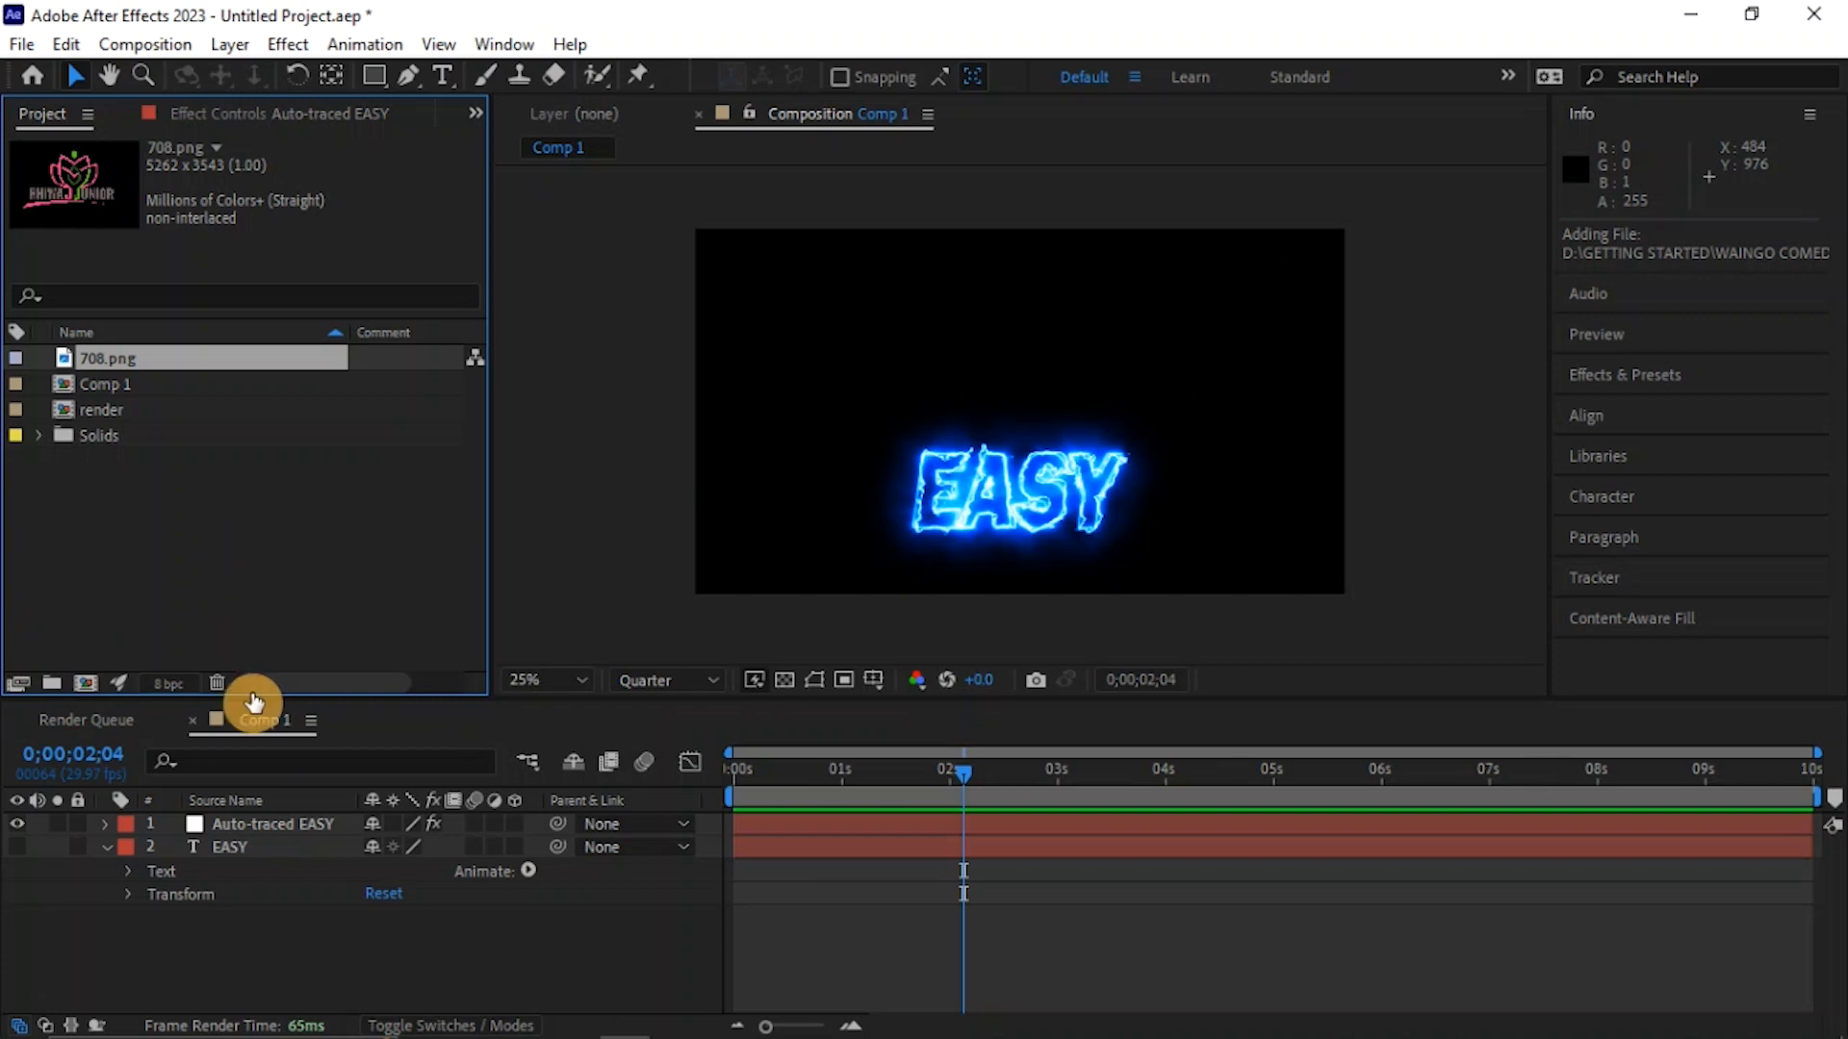
{"action": "left_click", "coordinate": [16, 826]}
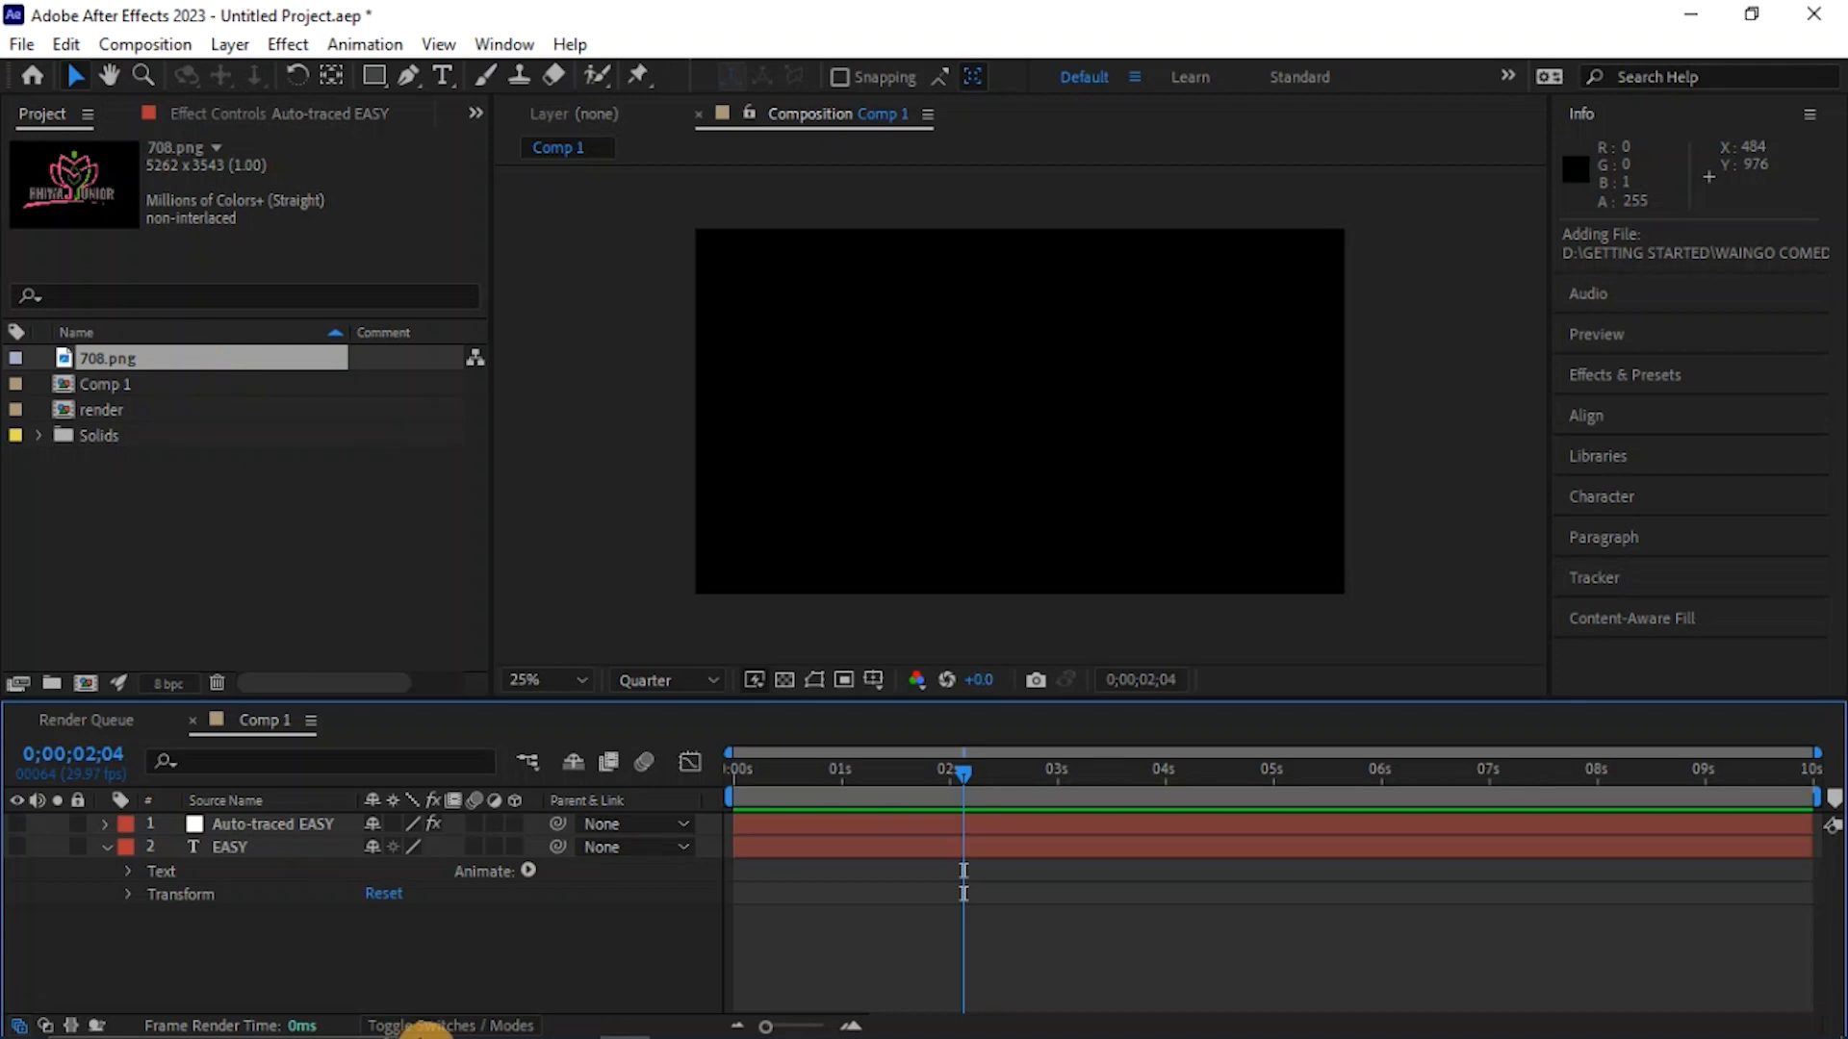
{"action": "mouse_move", "coordinate": [582, 1028]}
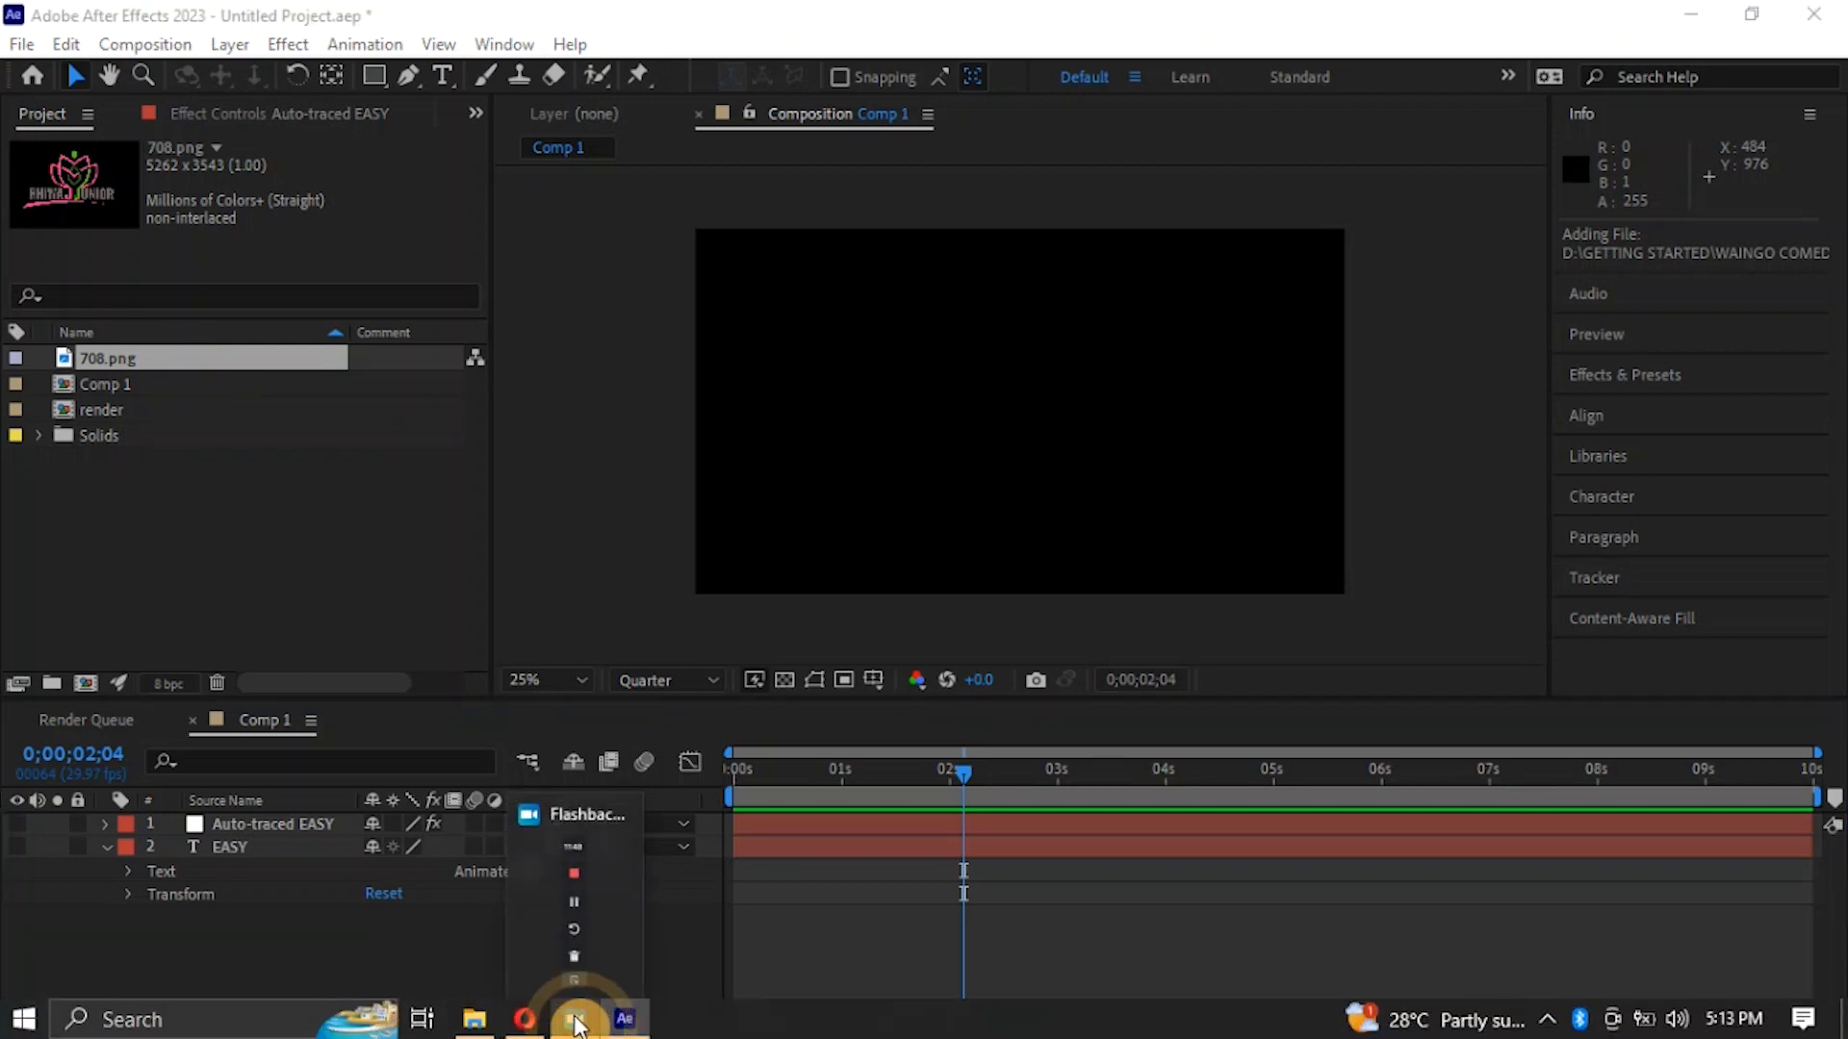
{"action": "left_click", "coordinate": [575, 878]}
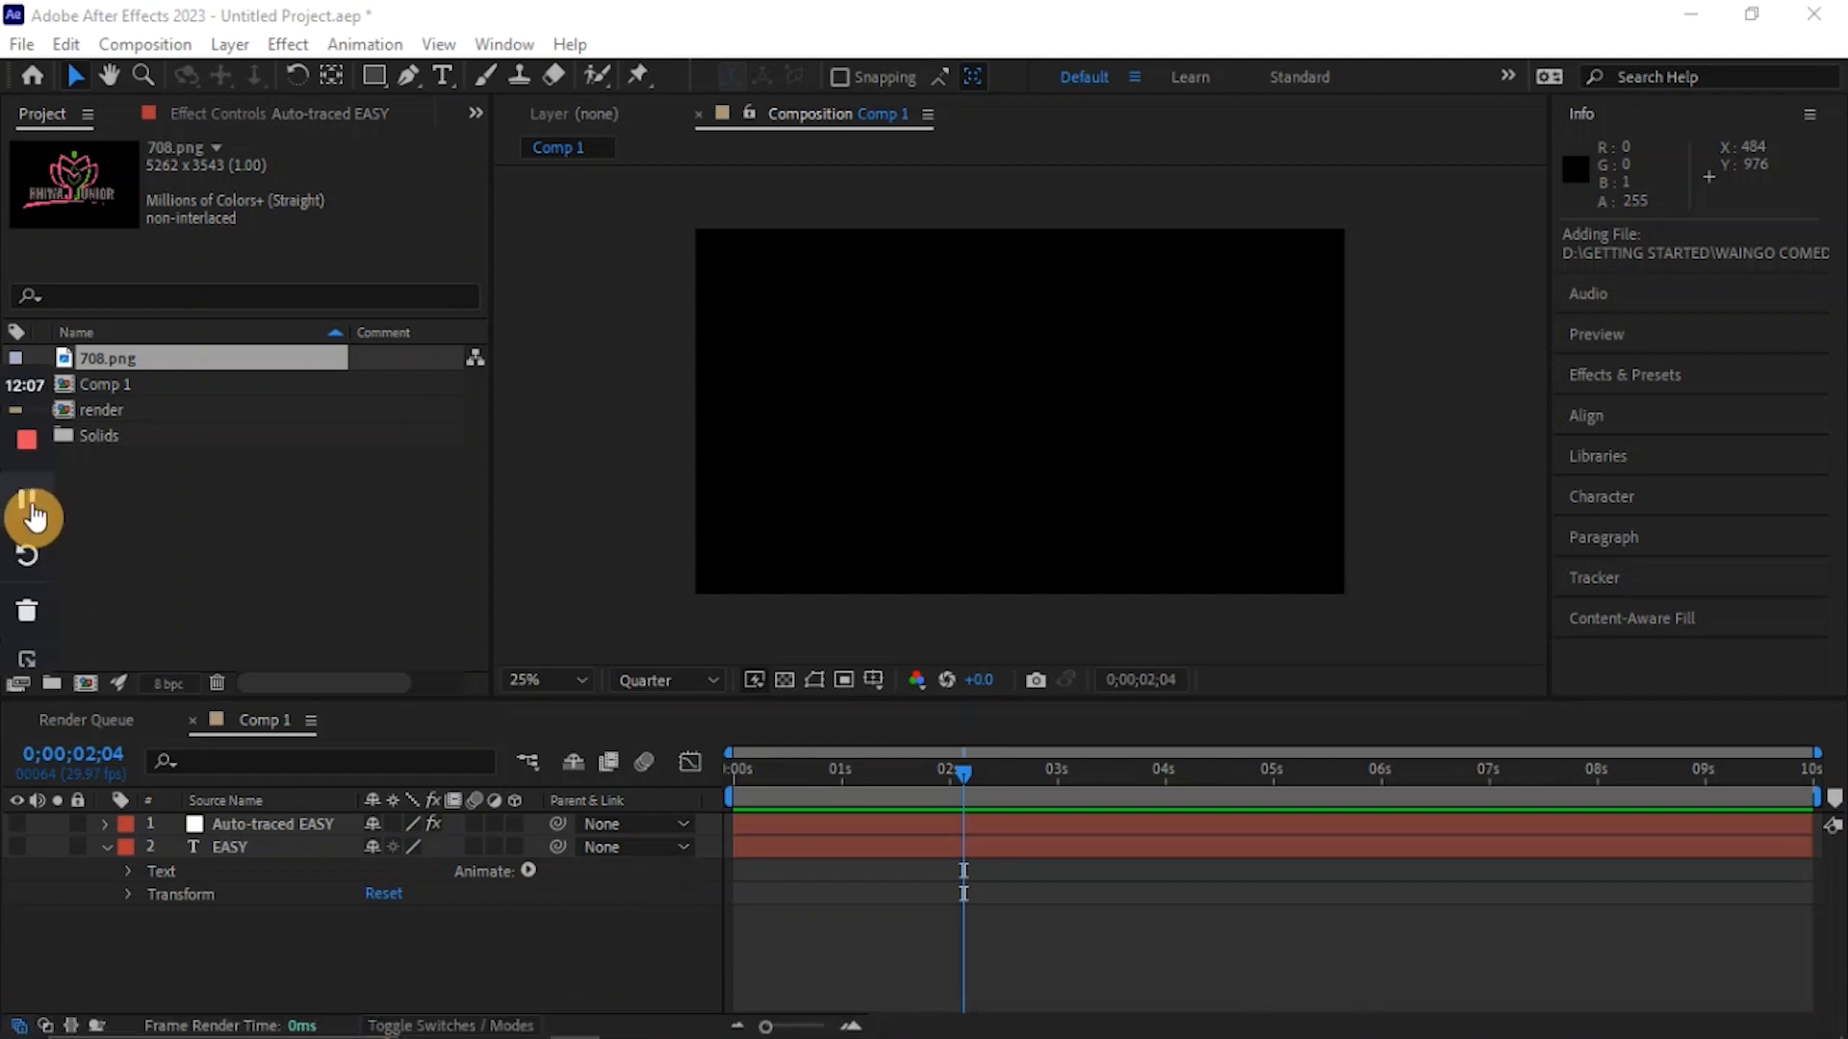
{"action": "left_click", "coordinate": [26, 666]}
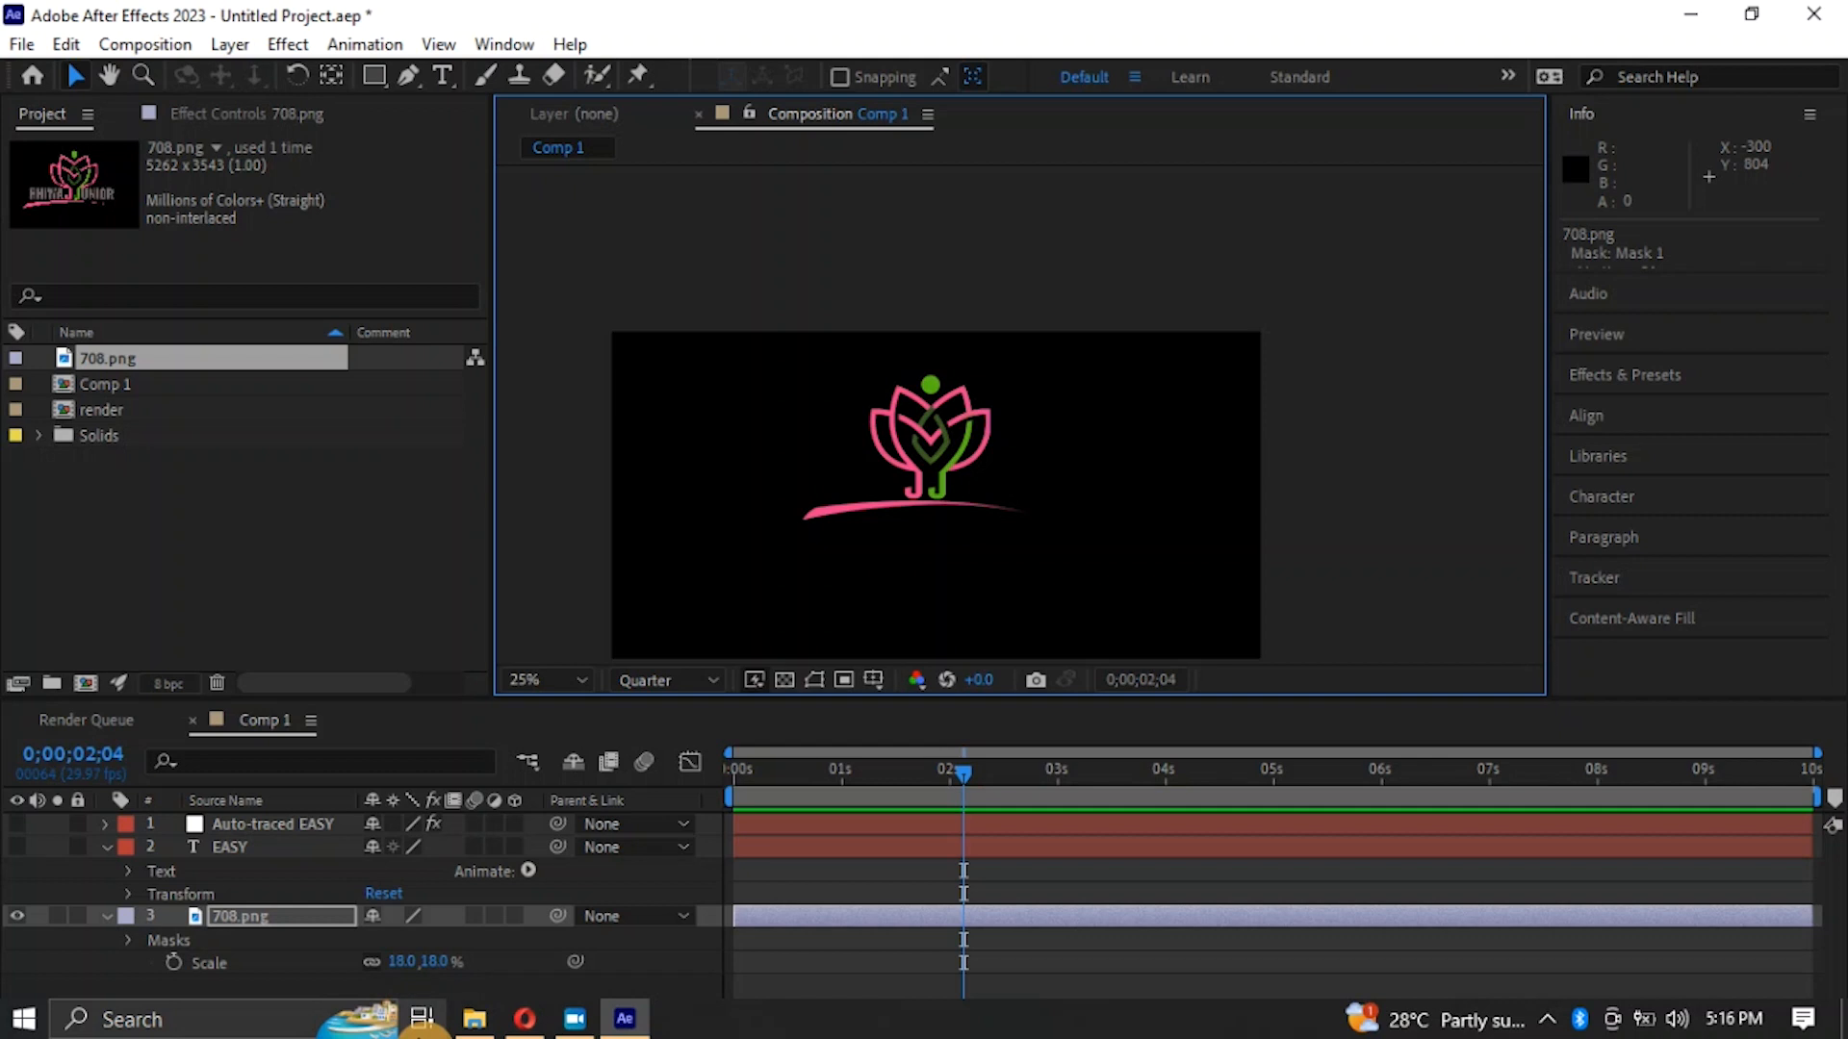
- Move the current time to 0;00;00;03 and collapse the properties of the 708.png and EASY layers
{"action": "left_click", "coordinate": [747, 772]}
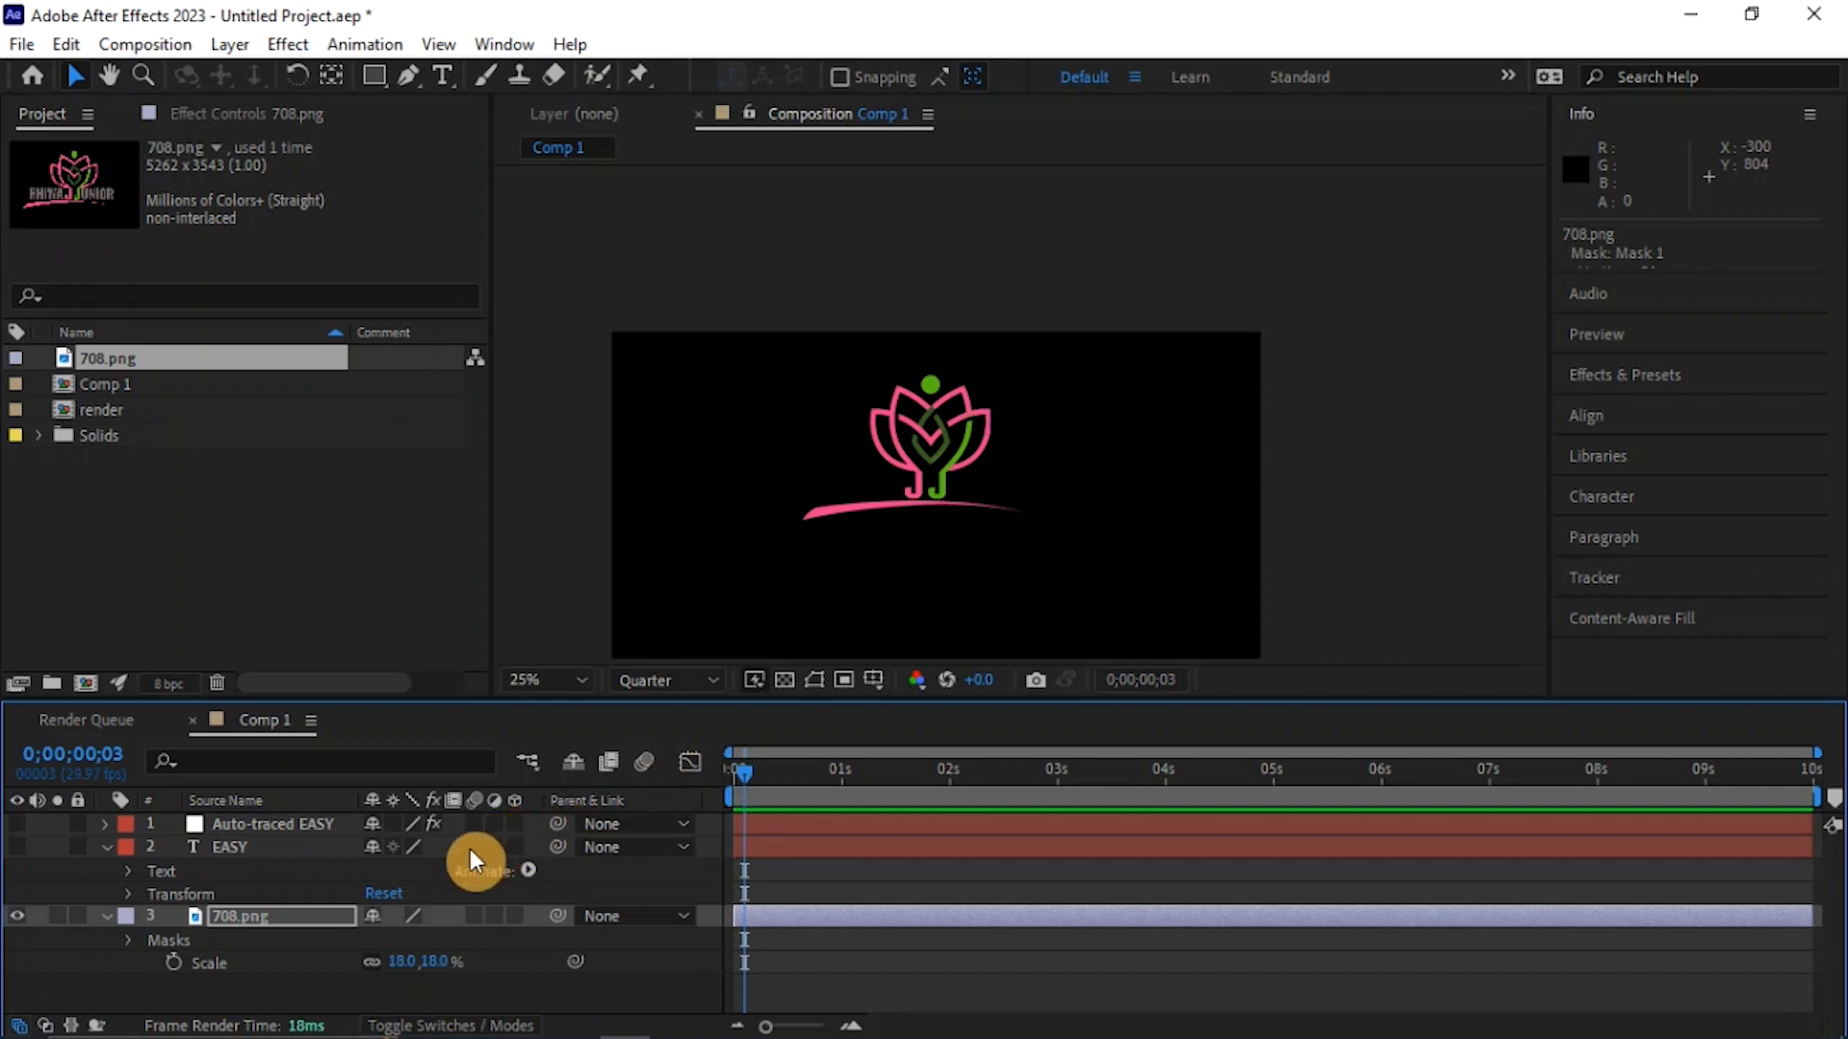
{"action": "left_click", "coordinate": [106, 915]}
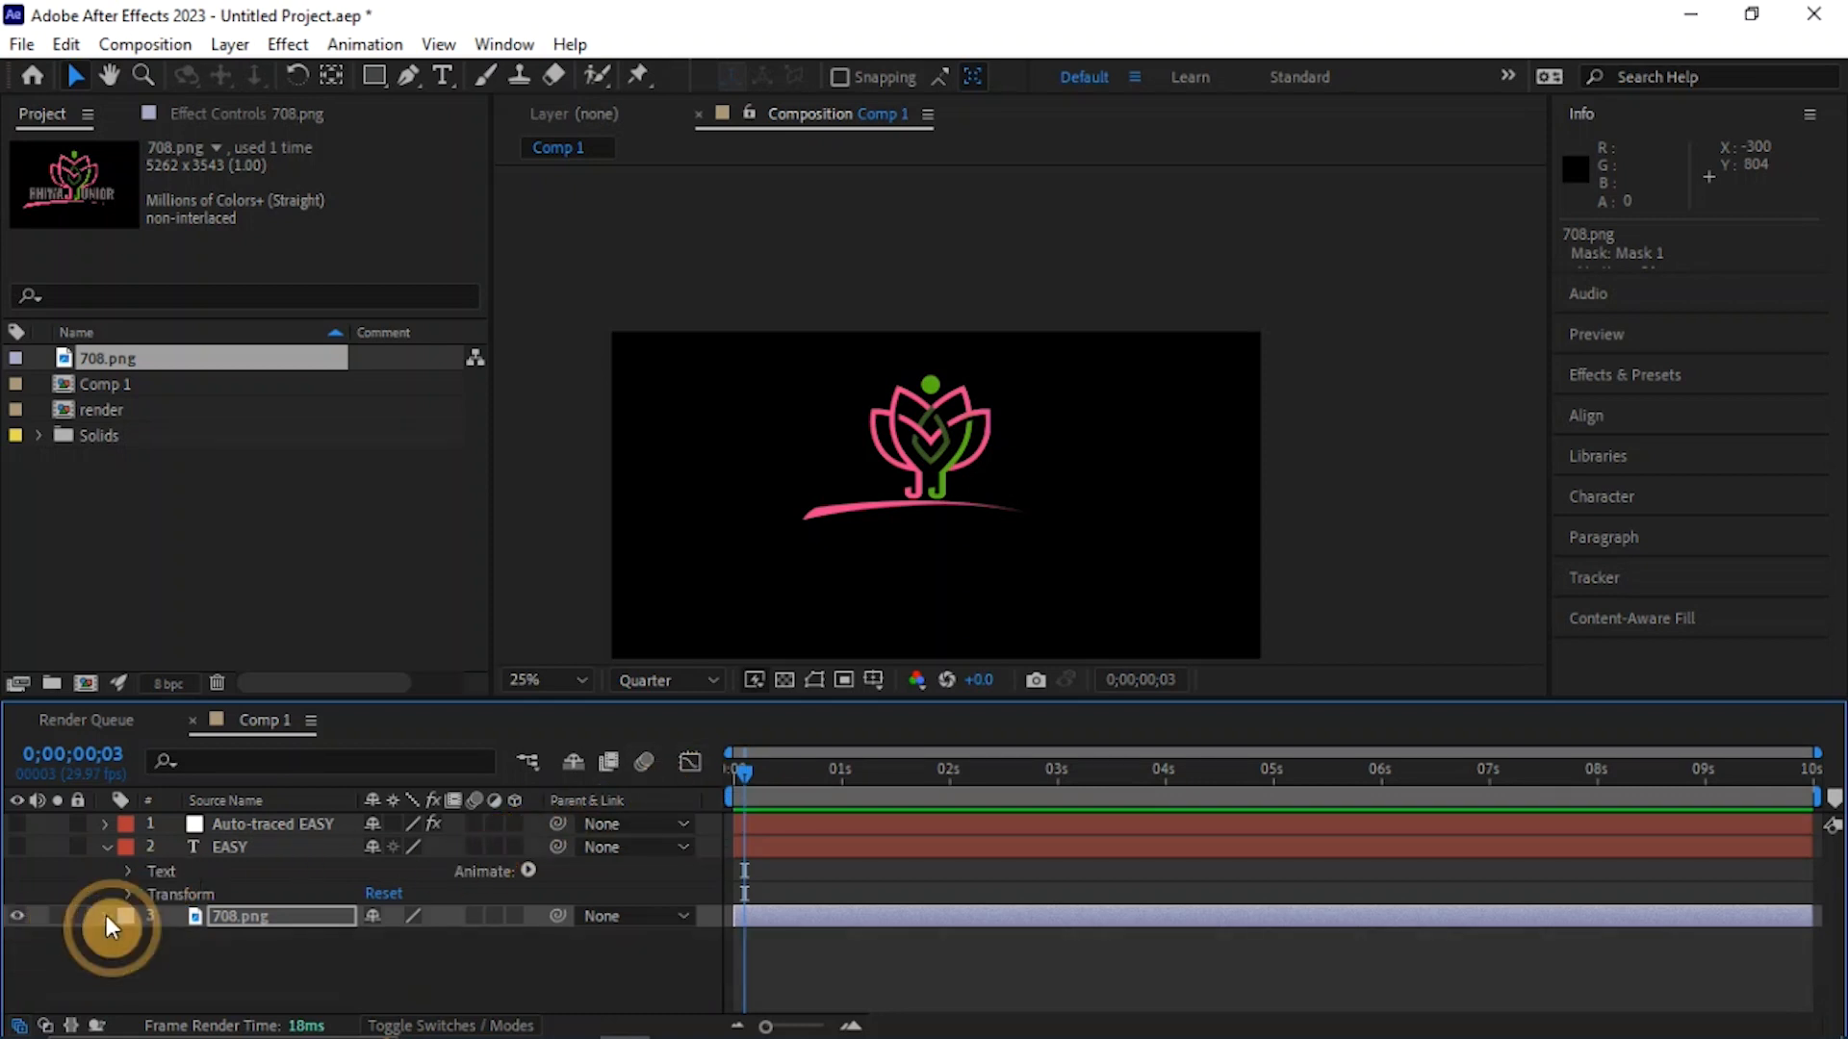
{"action": "left_click", "coordinate": [107, 849]}
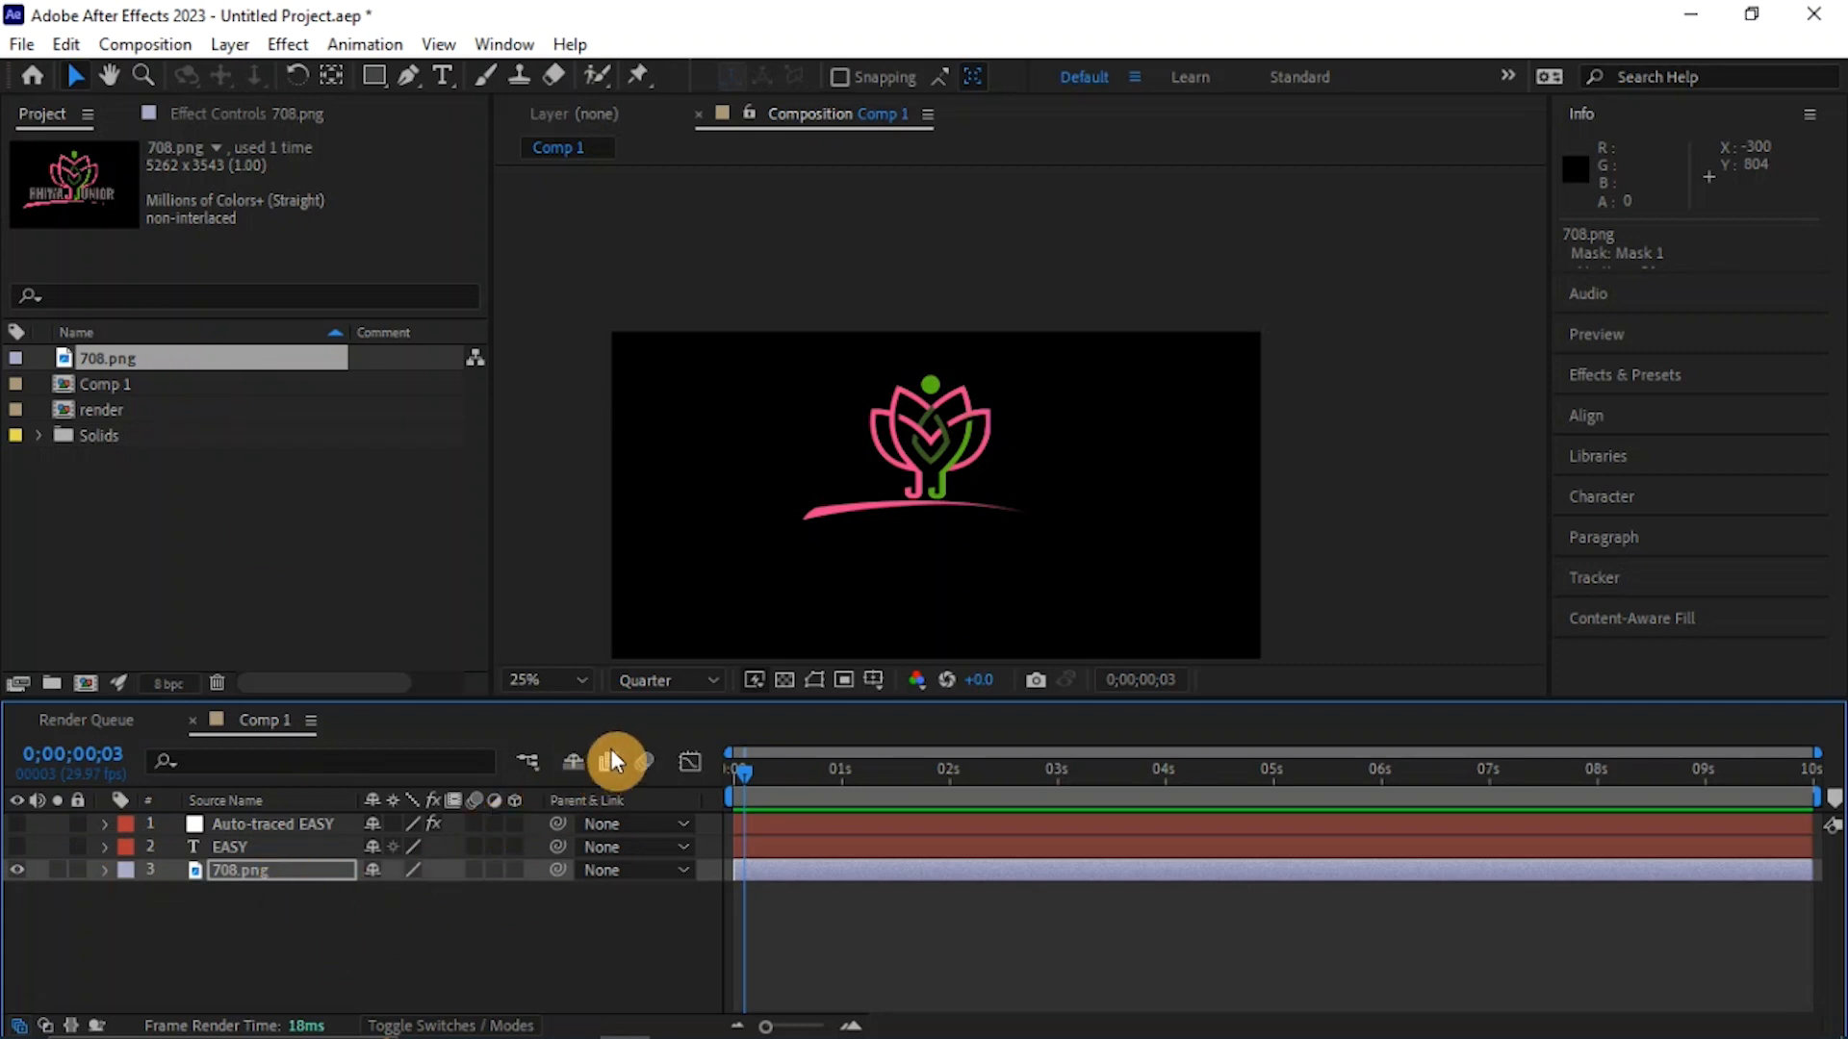
- Select the 708.png logo layer and start Auto-trace on it
{"action": "left_click", "coordinate": [231, 45]}
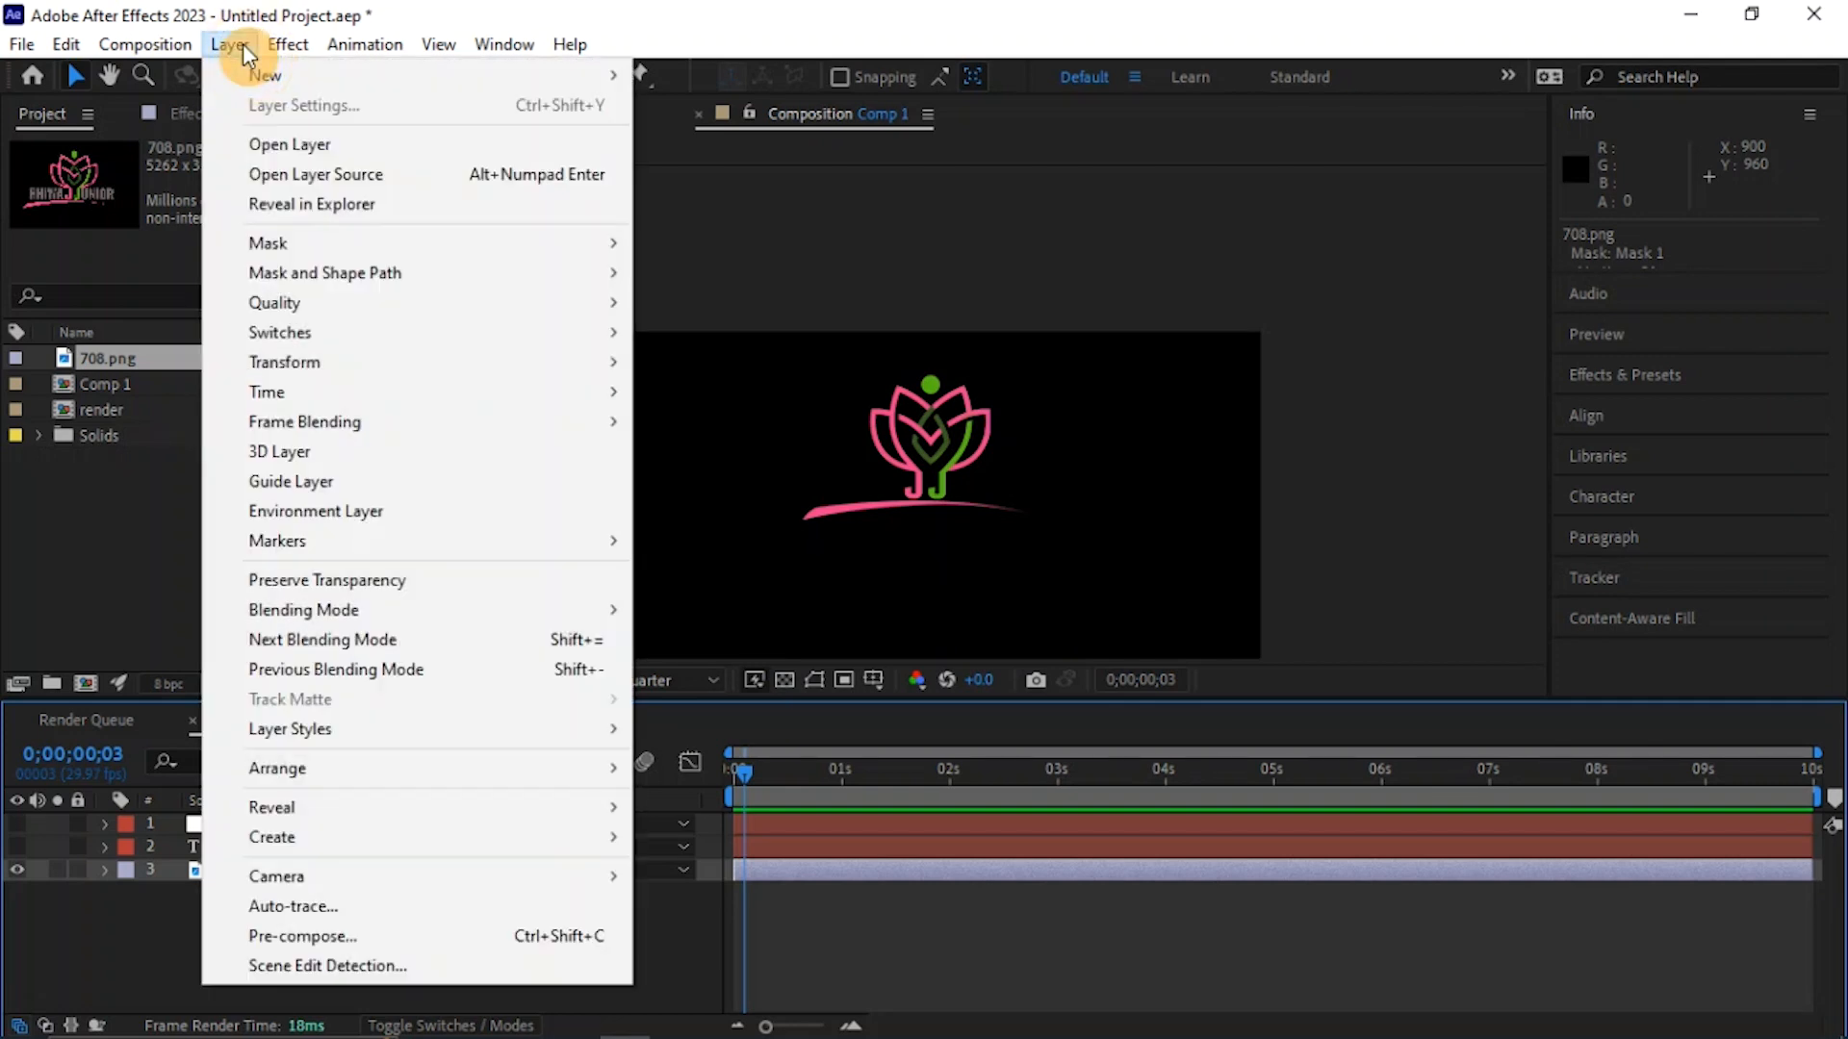
{"action": "left_click", "coordinate": [142, 928]}
{"action": "left_click", "coordinate": [250, 872]}
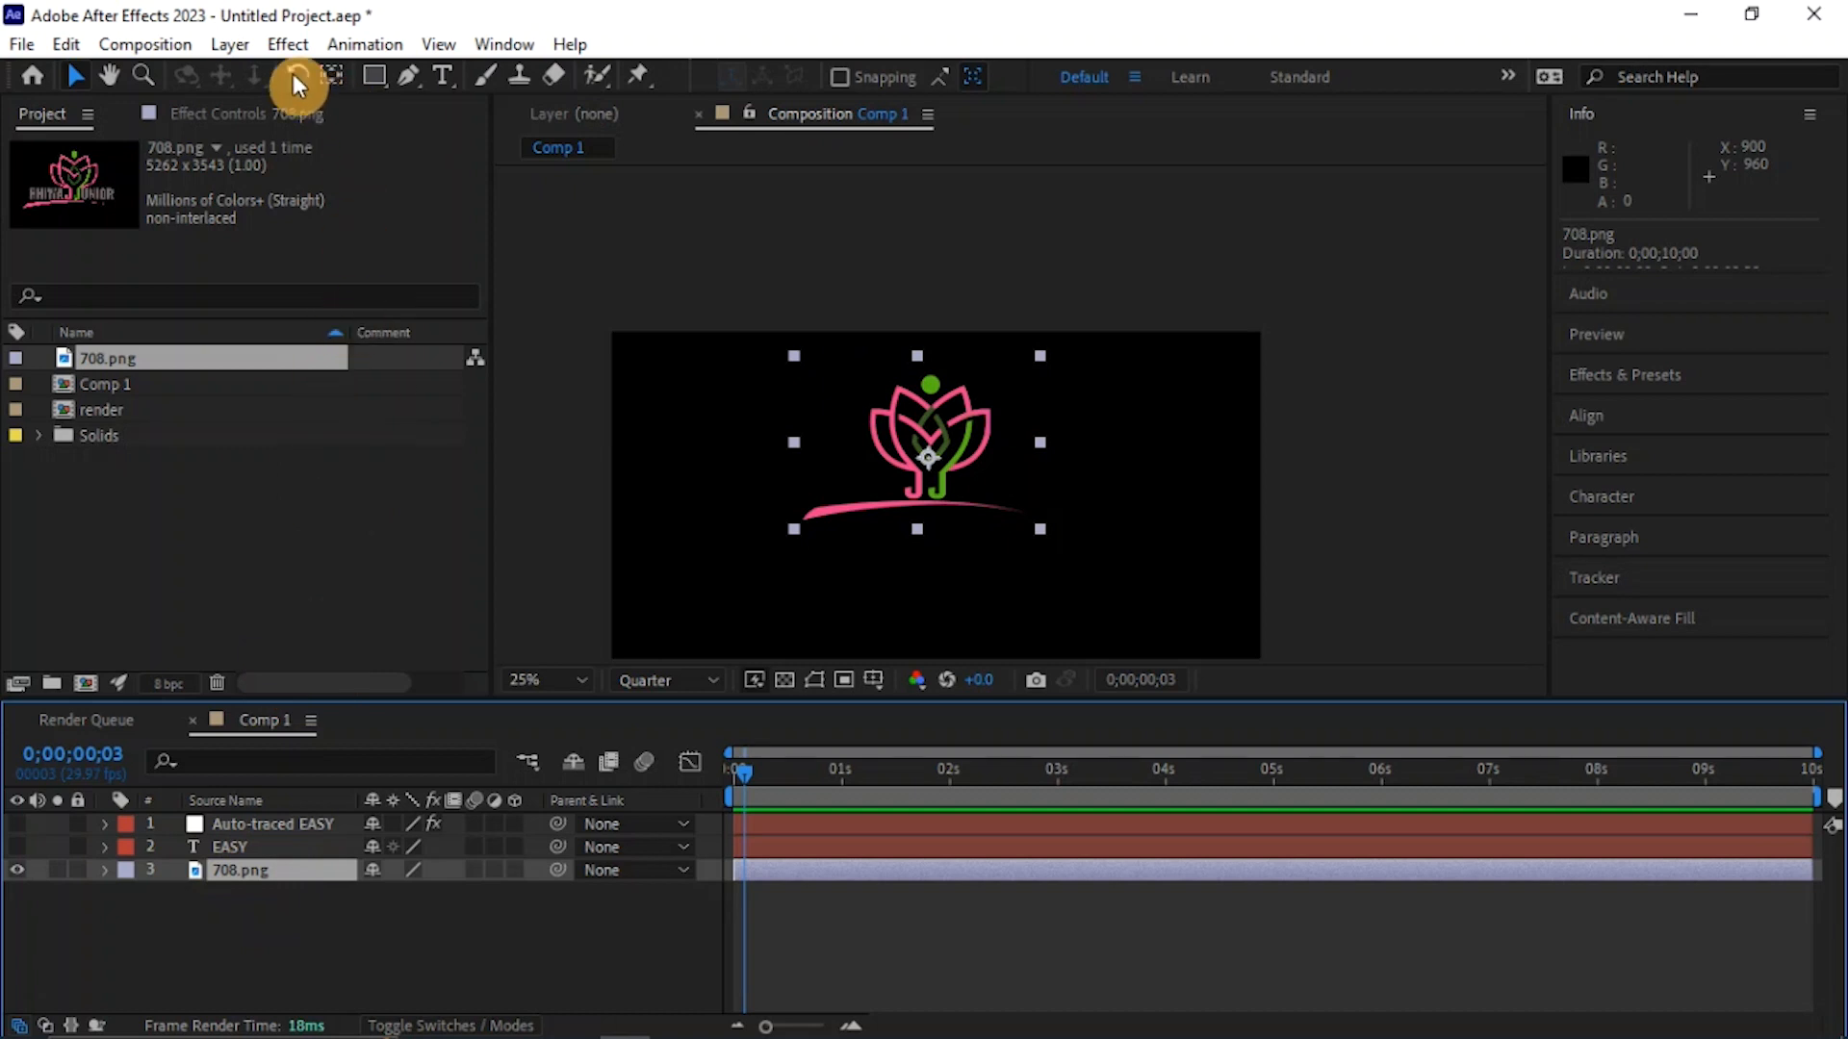
{"action": "left_click", "coordinate": [234, 45]}
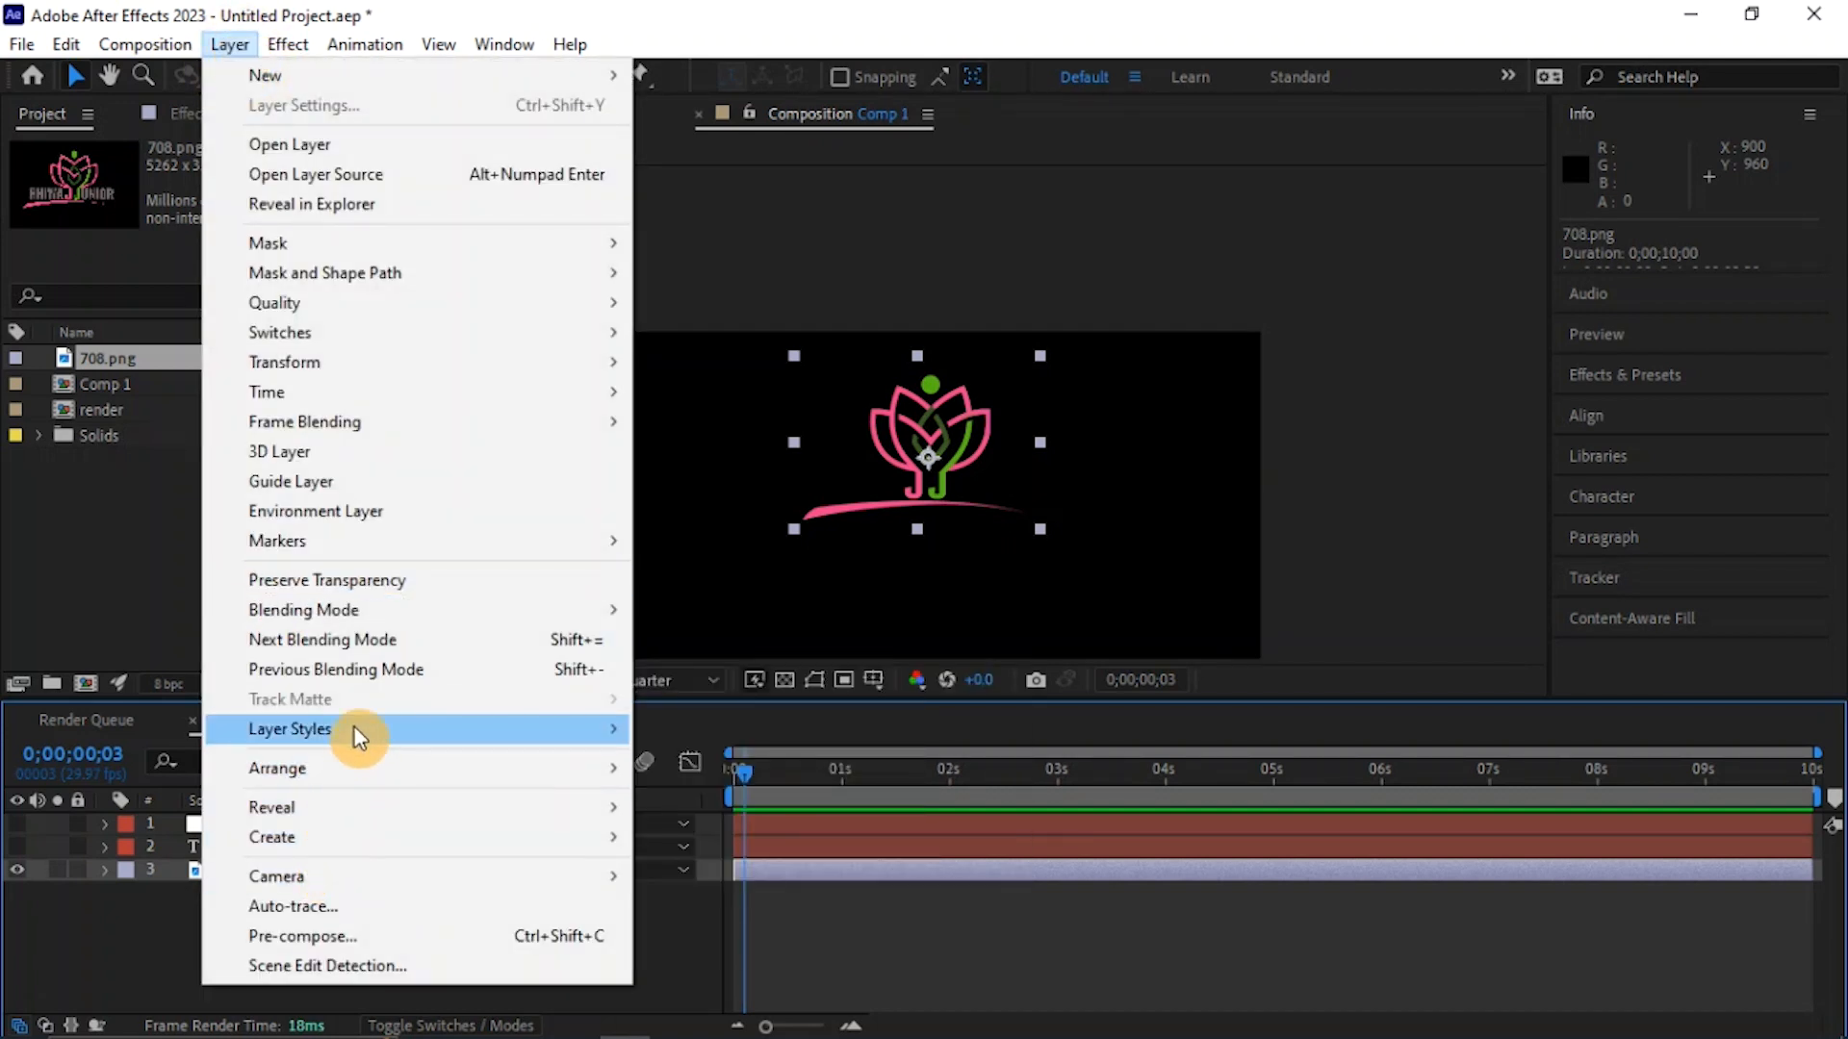
{"action": "left_click", "coordinate": [314, 905]}
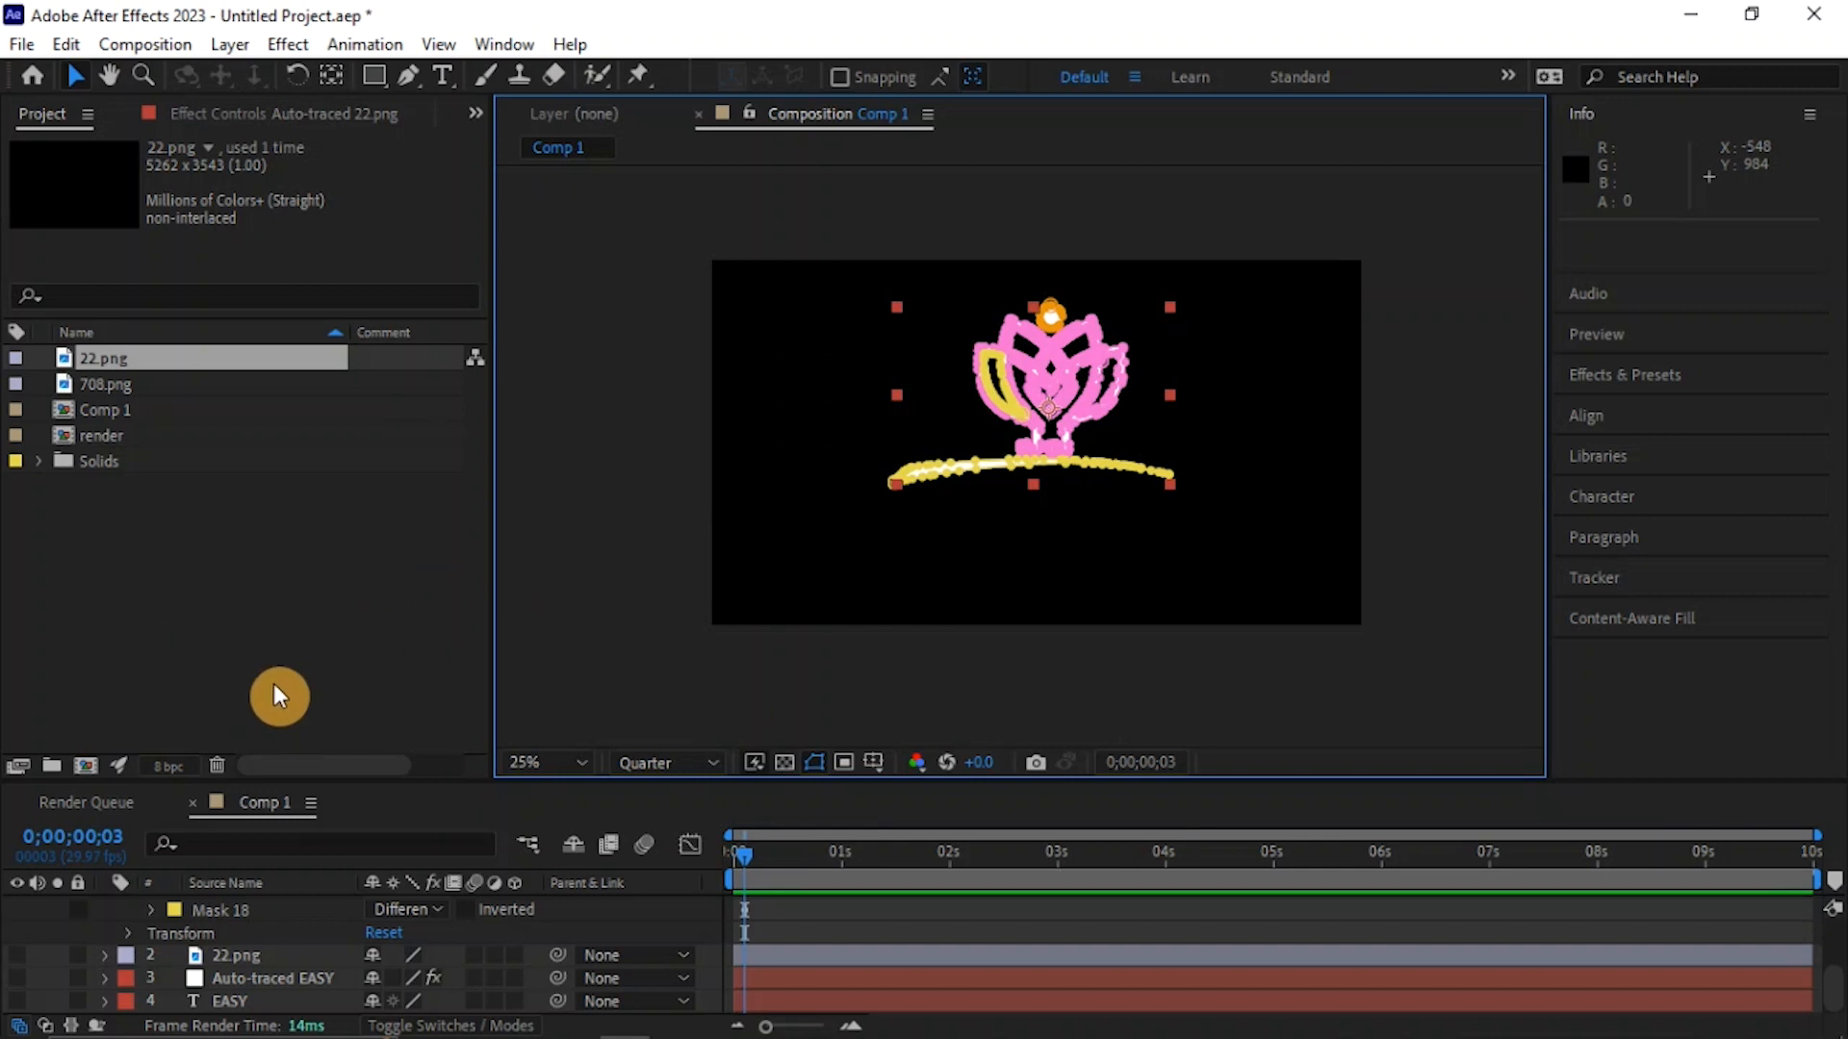
- Apply the Saber effect to the Auto-traced 22.png layer with Core Type set to Layer Masks, and hide the mask outlines
{"action": "left_click", "coordinate": [288, 45]}
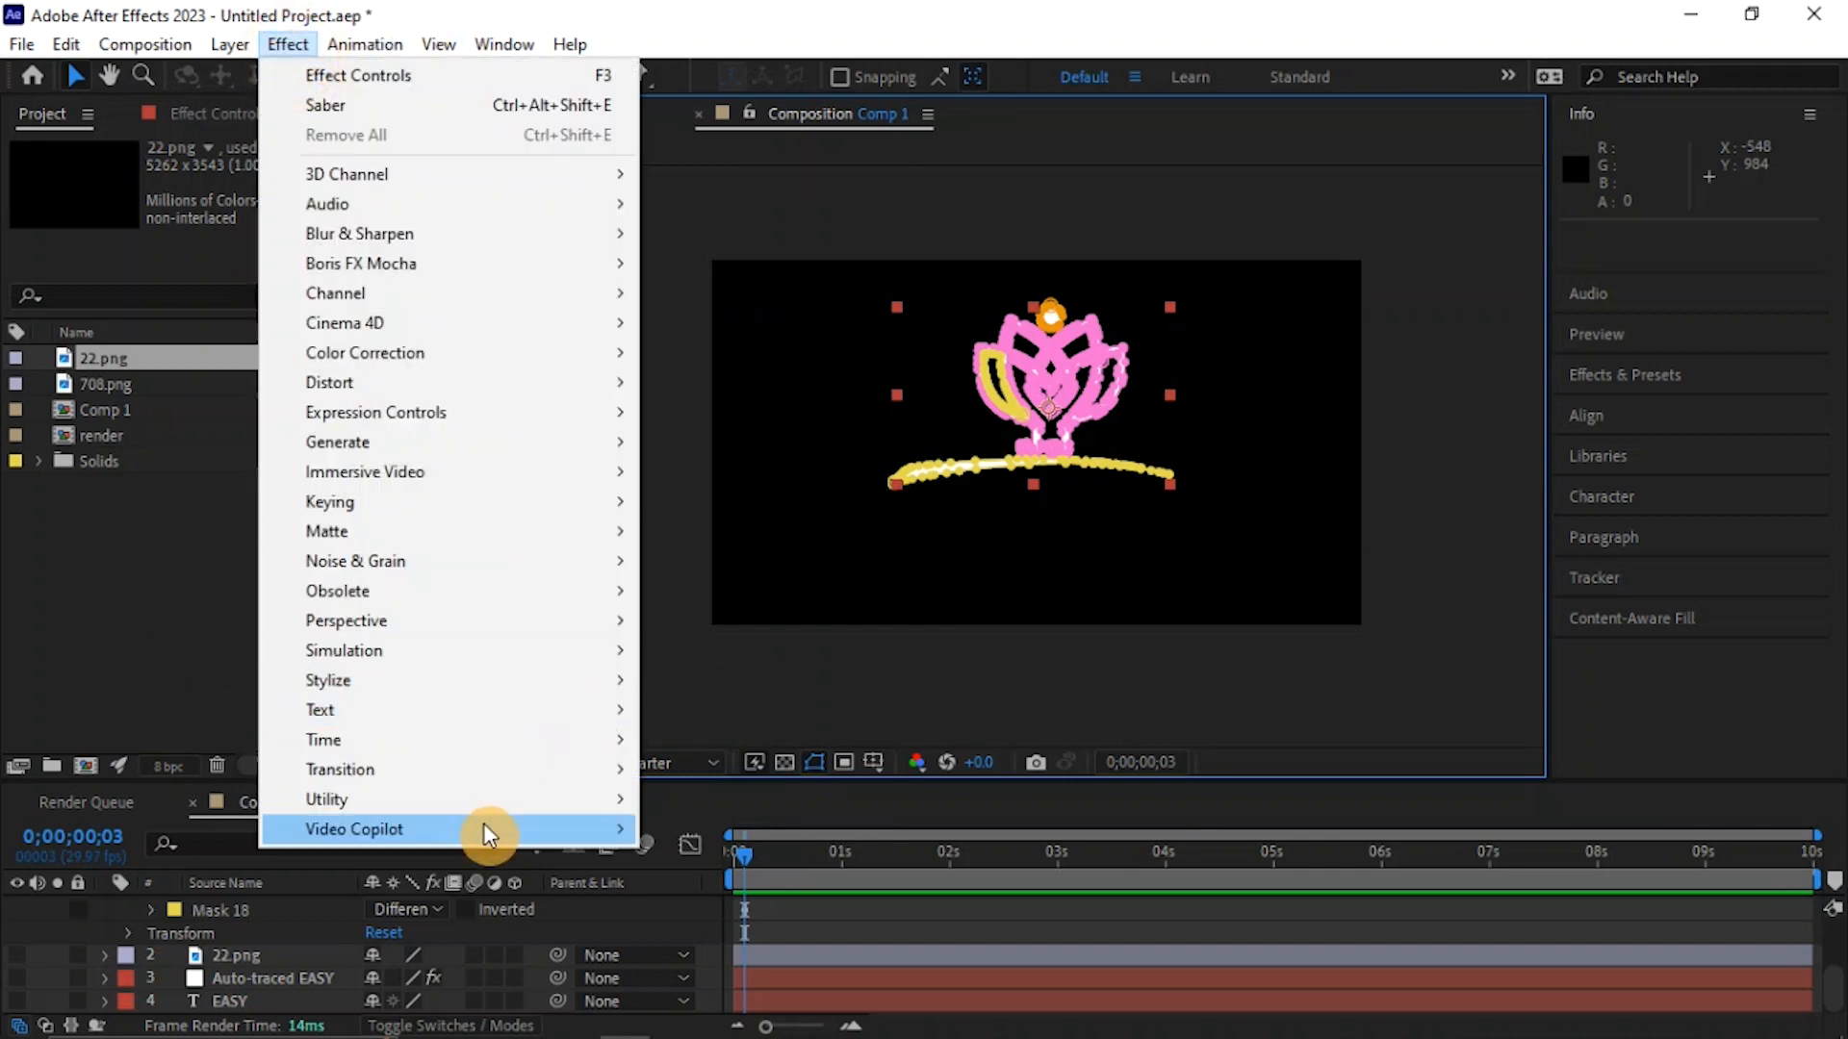
{"action": "mouse_move", "coordinate": [483, 826]}
{"action": "left_click", "coordinate": [678, 858]}
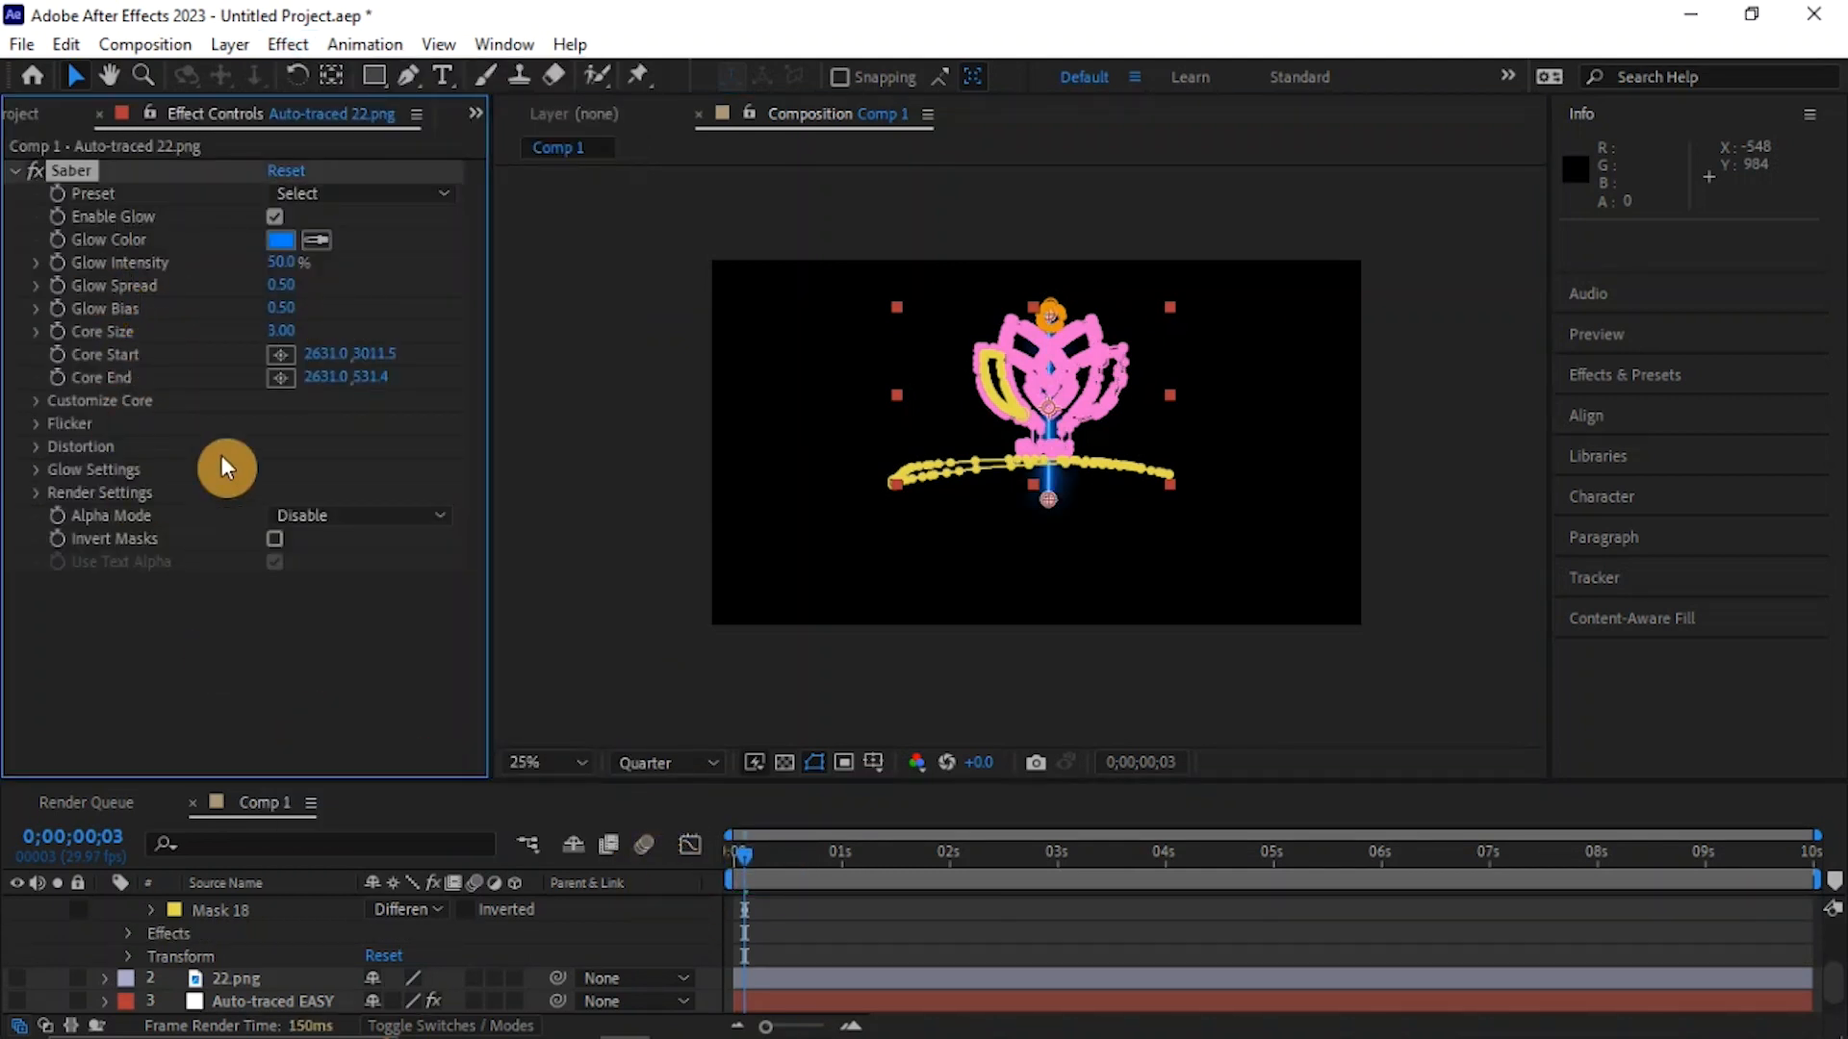
{"action": "left_click", "coordinate": [36, 401]}
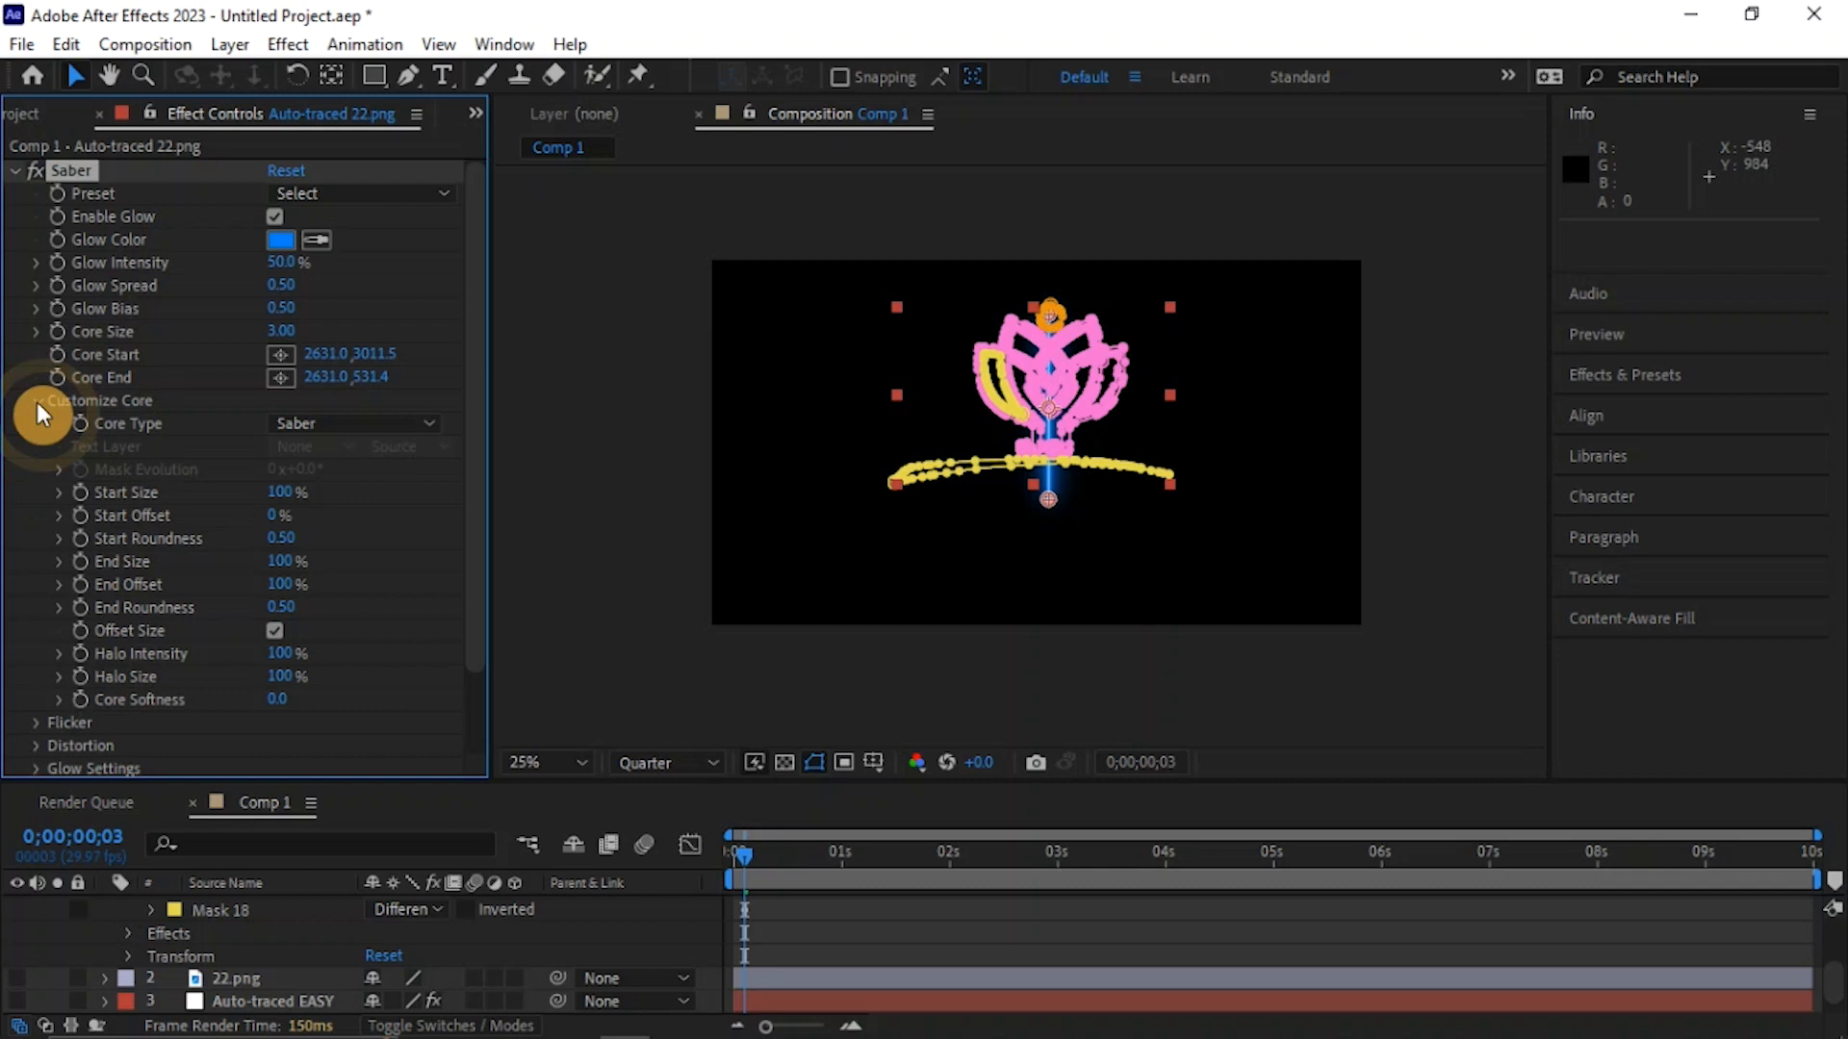
{"action": "left_click", "coordinate": [421, 421]}
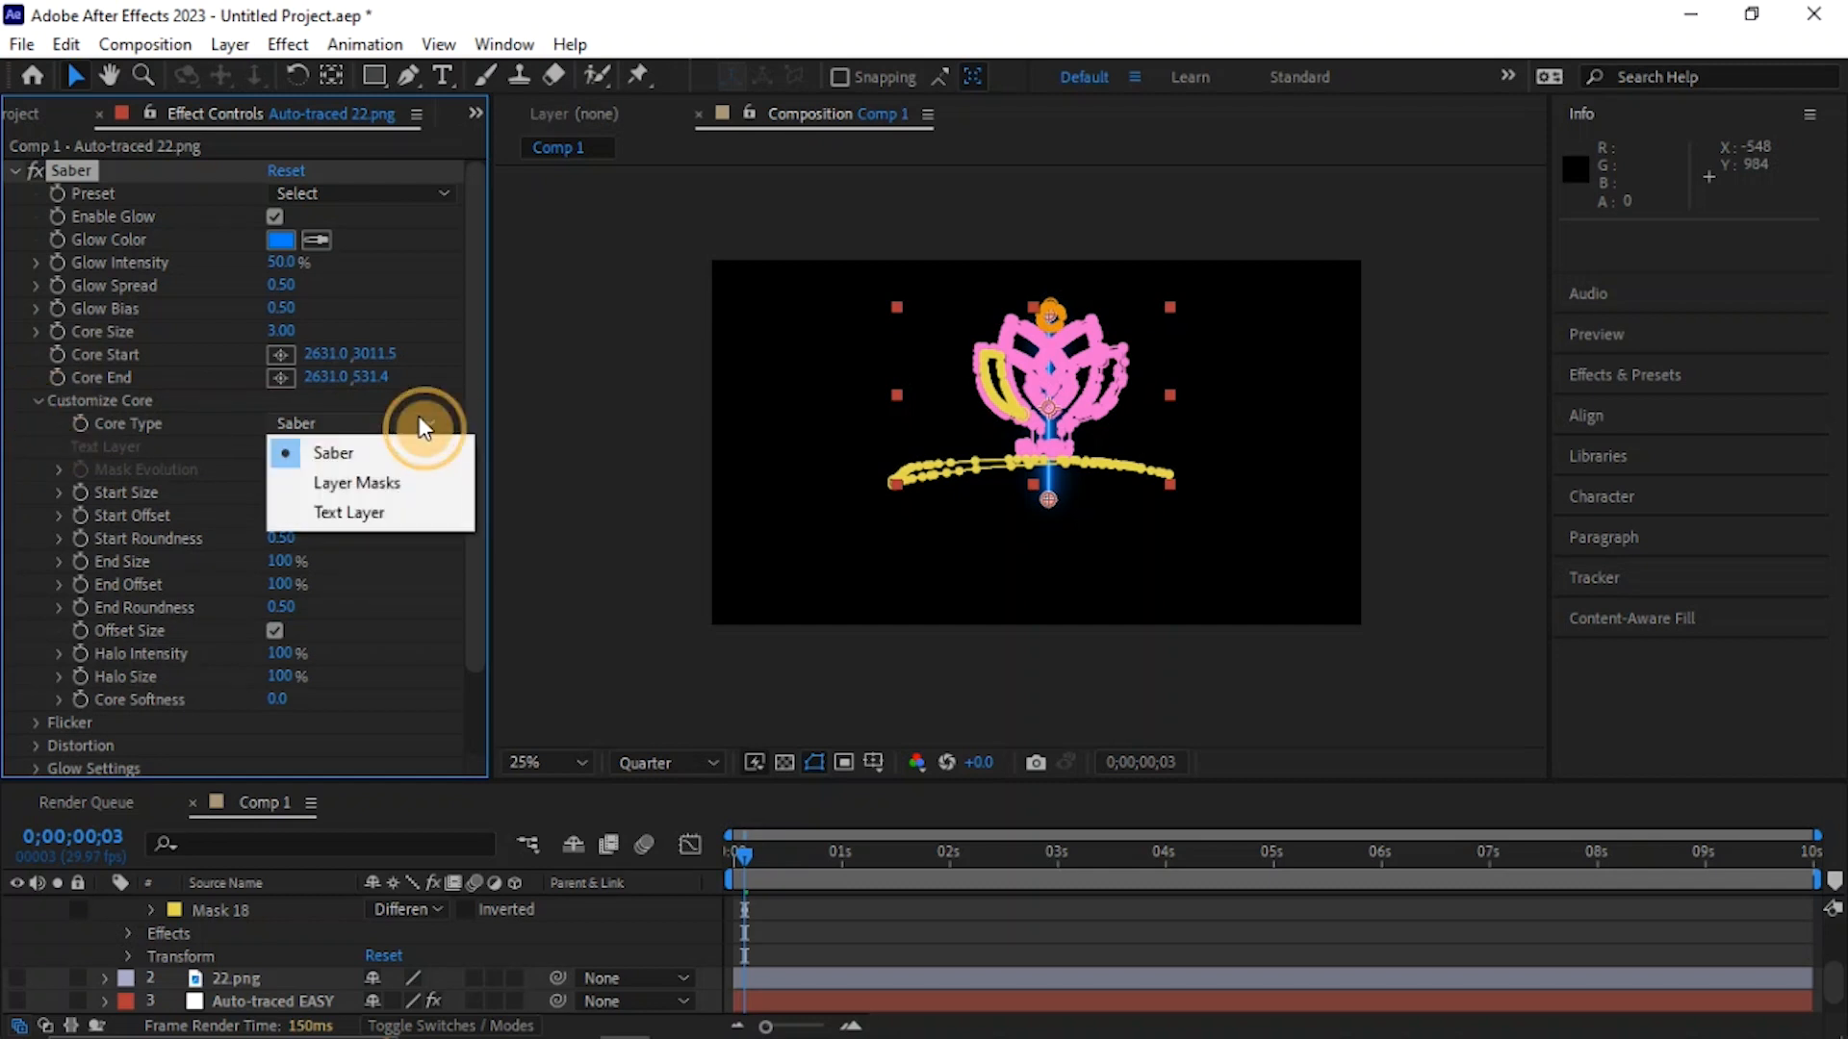
{"action": "left_click", "coordinate": [404, 481]}
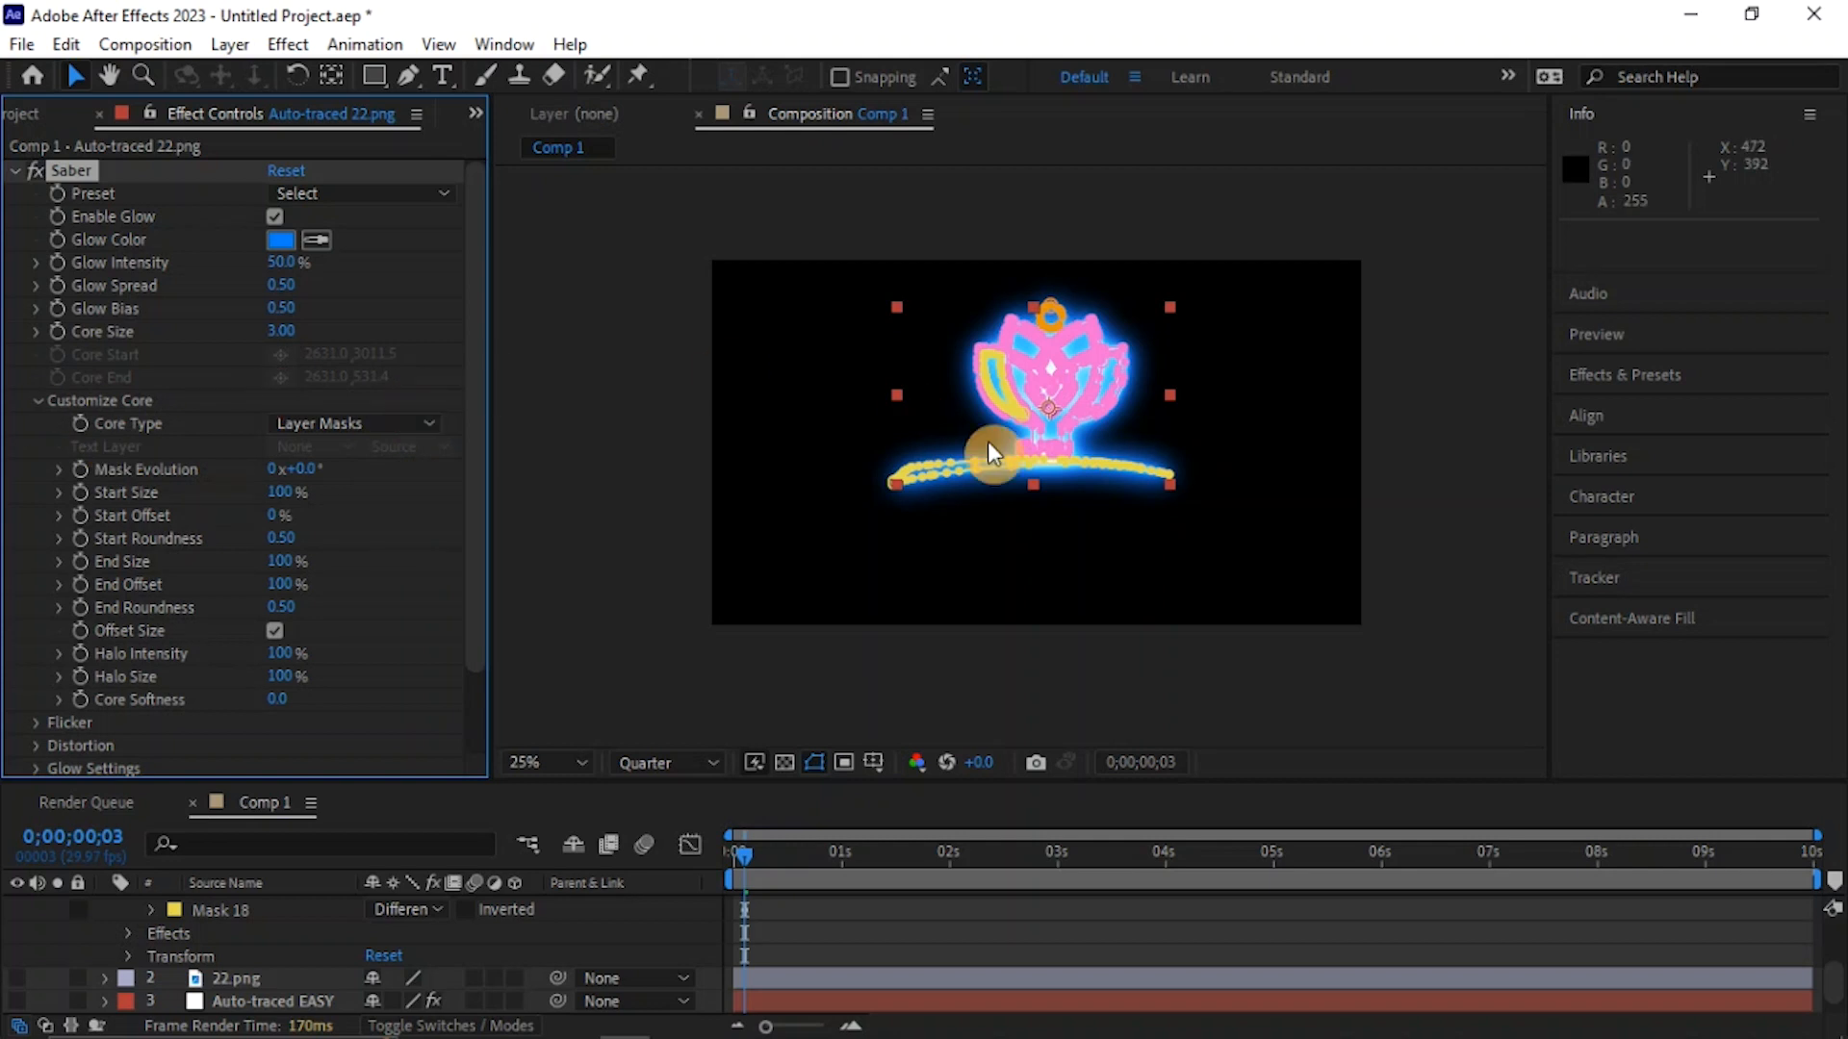
{"action": "left_click", "coordinate": [815, 764]}
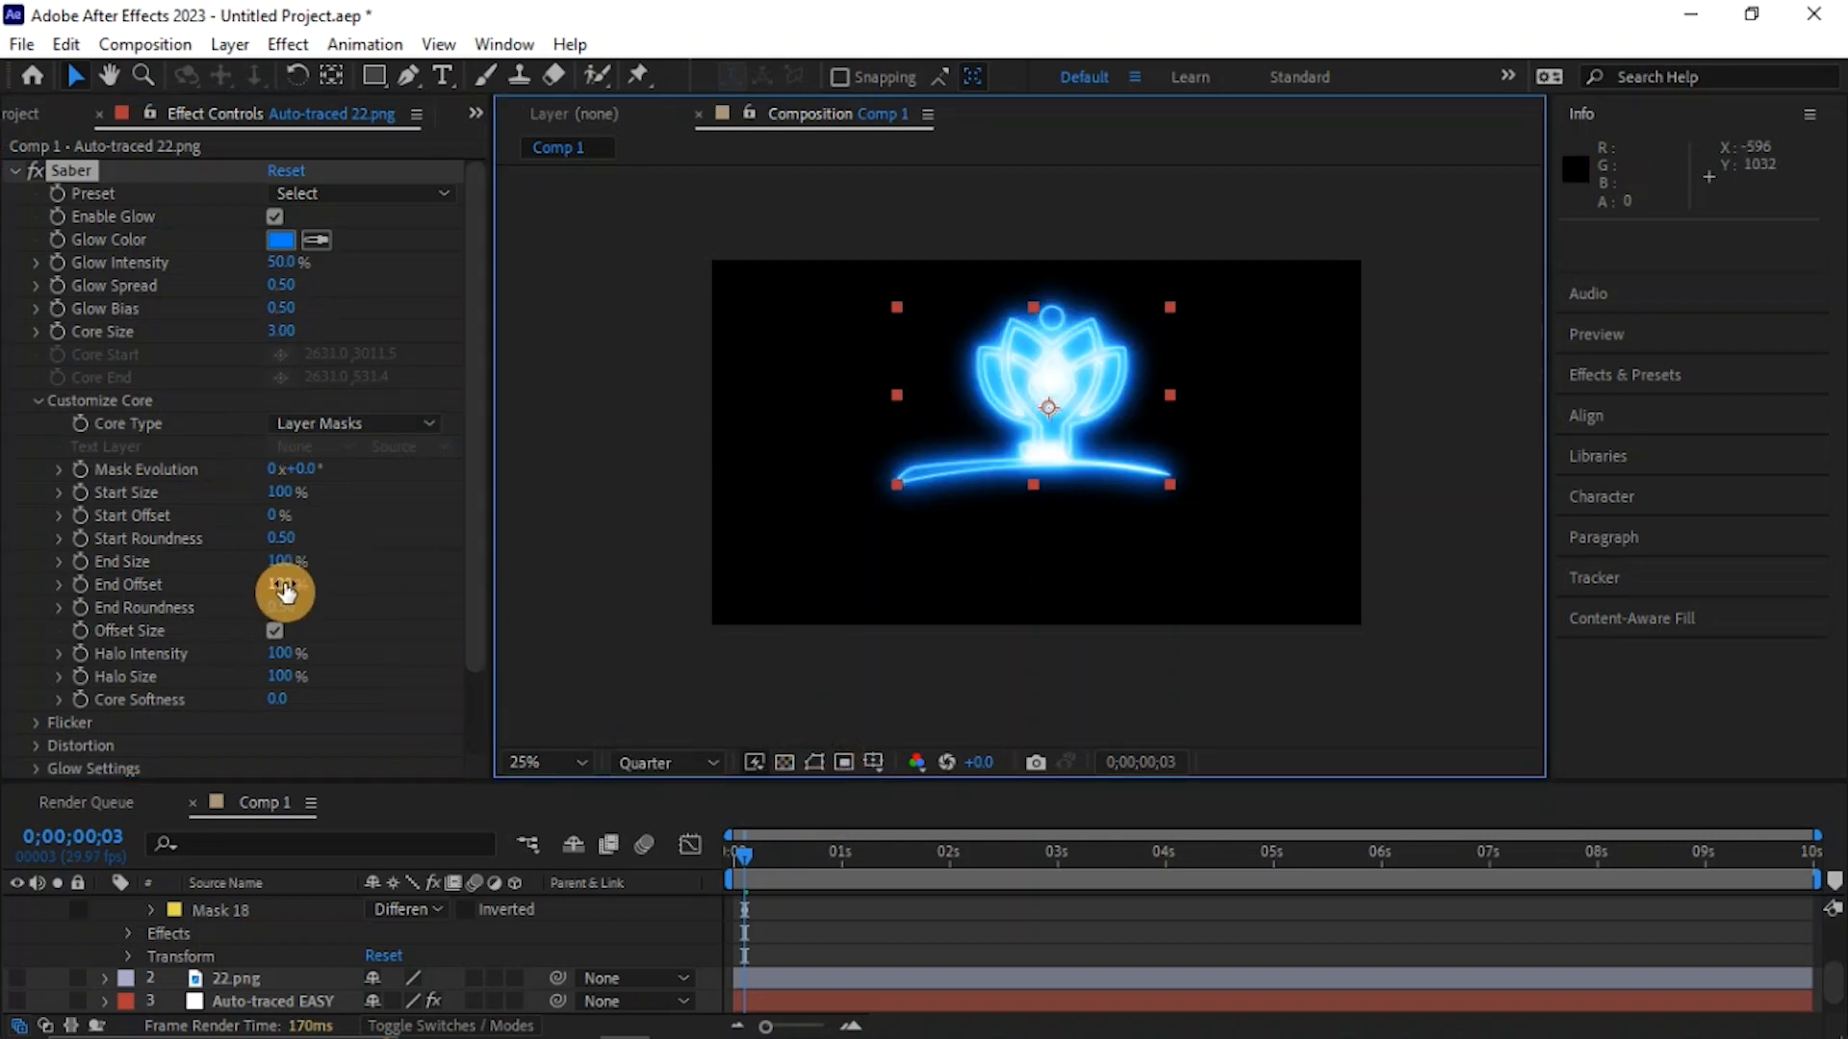
- Apply the Electric preset to the logo's Saber effect and set its glow color to orange (FFA801)
{"action": "left_click", "coordinate": [350, 187]}
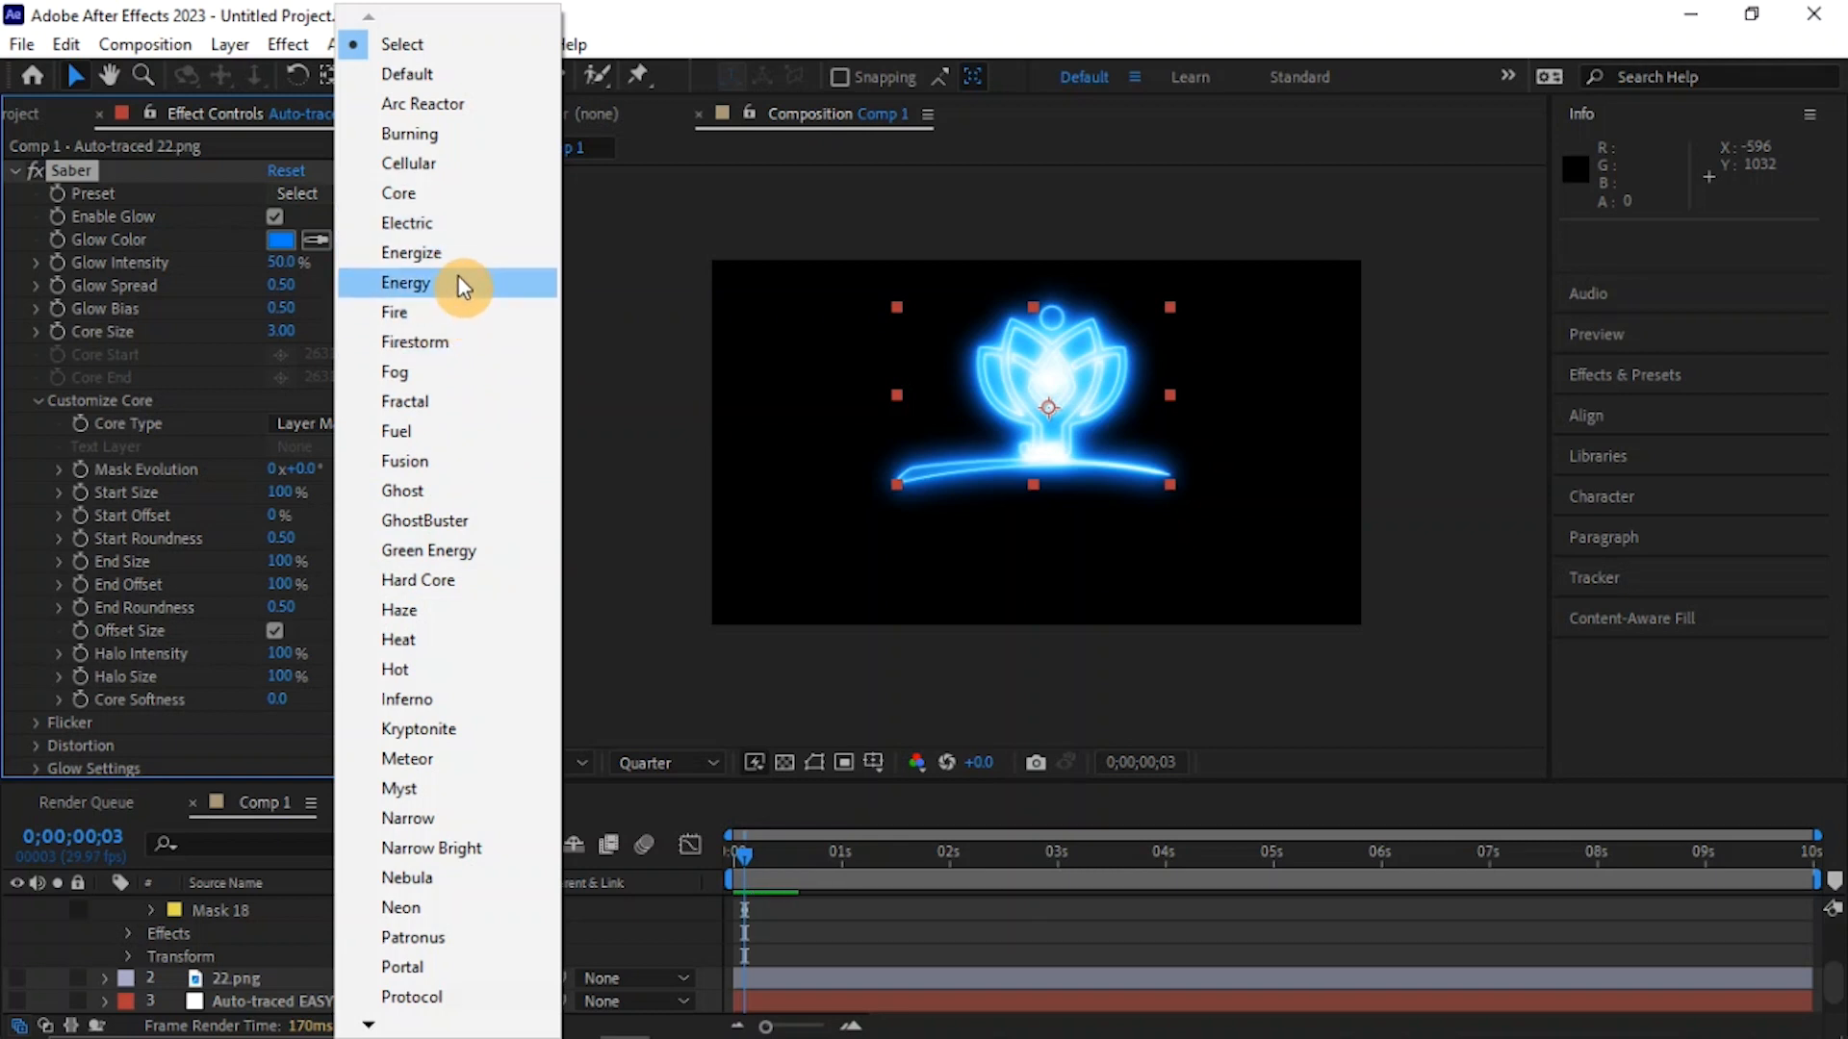
{"action": "left_click", "coordinate": [453, 231]}
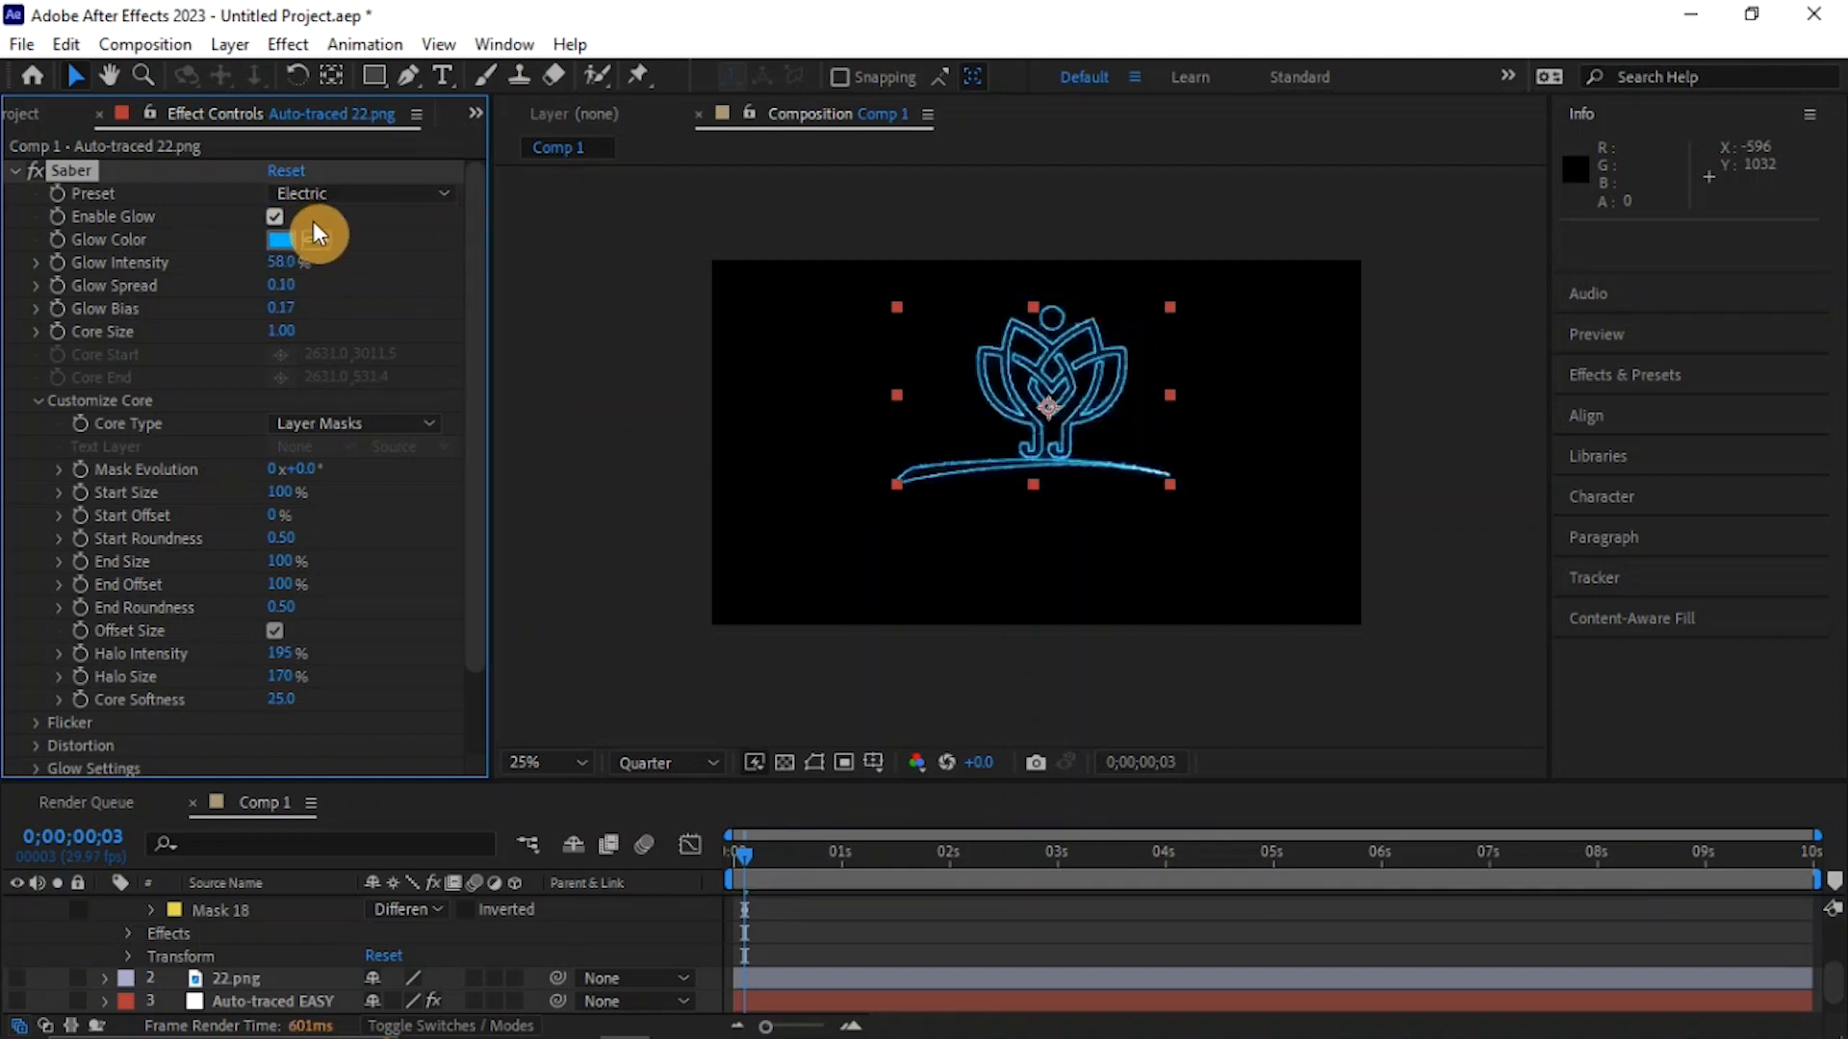
{"action": "left_click", "coordinate": [291, 235]}
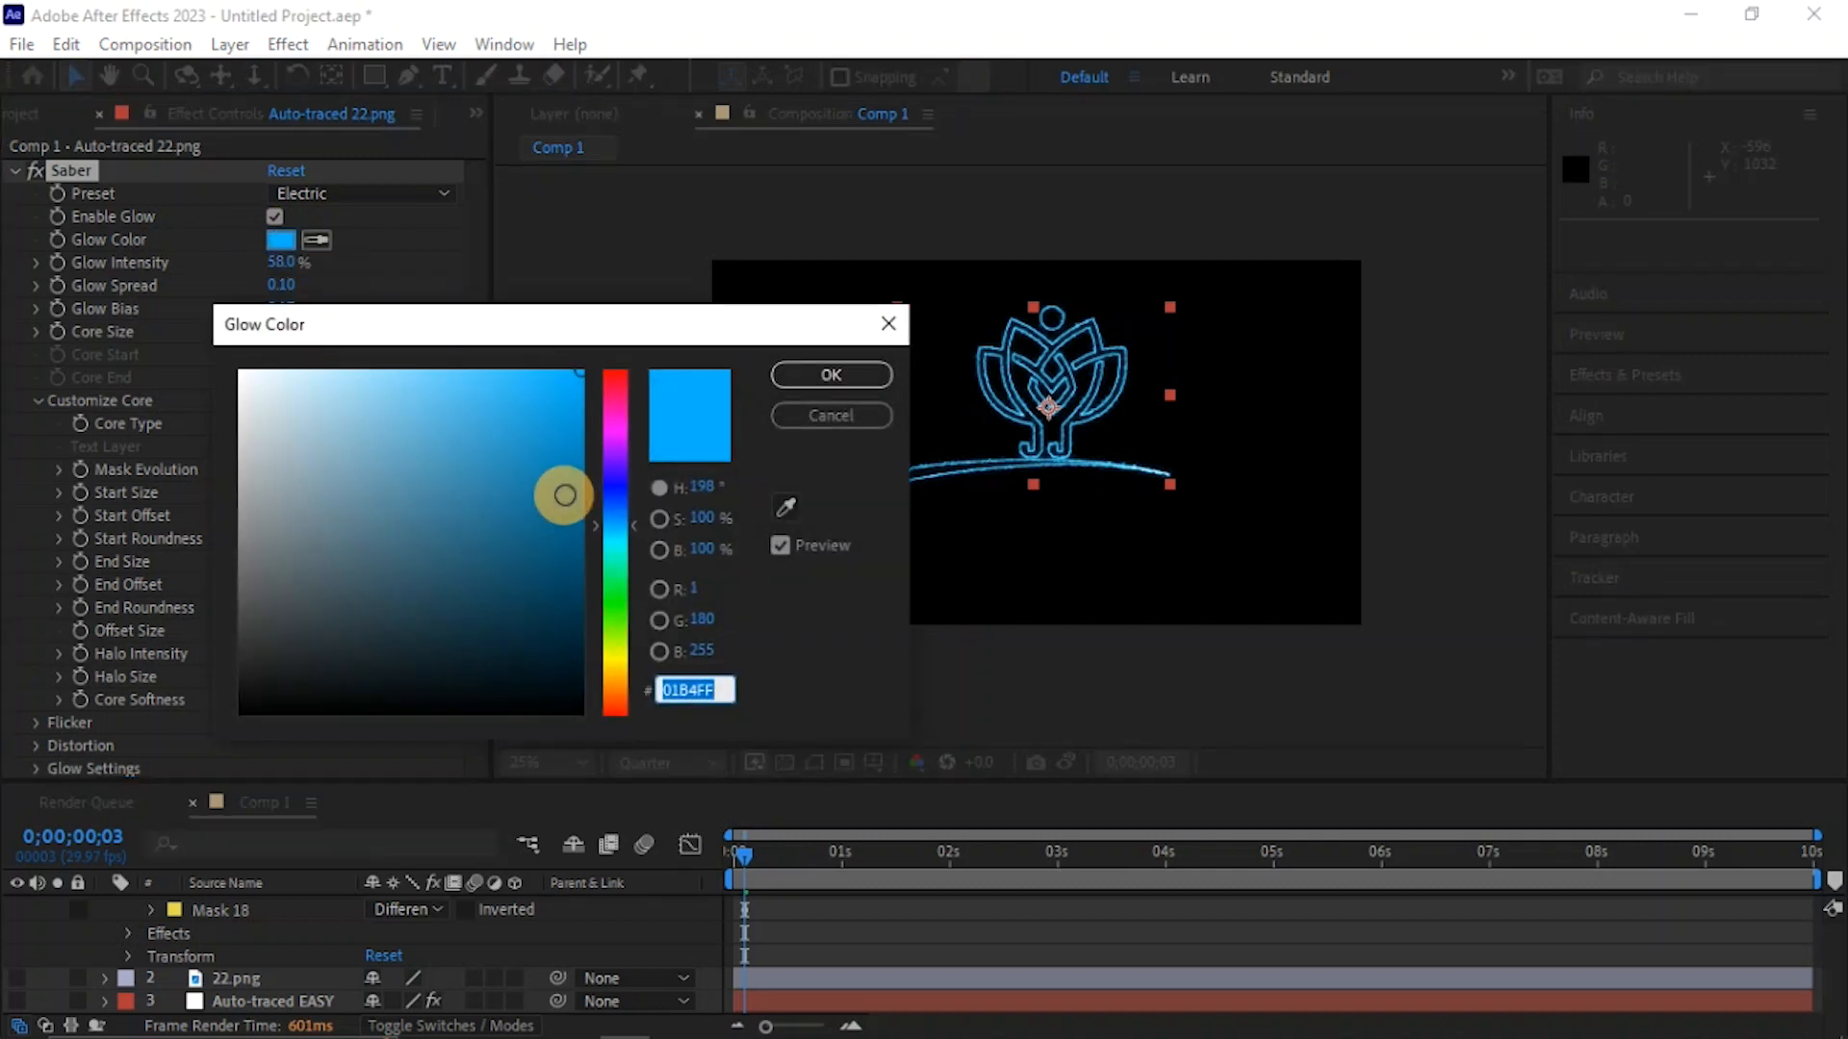
{"action": "left_click_drag", "start_coordinate": [606, 657], "coordinate": [614, 677]}
{"action": "left_click", "coordinate": [816, 375]}
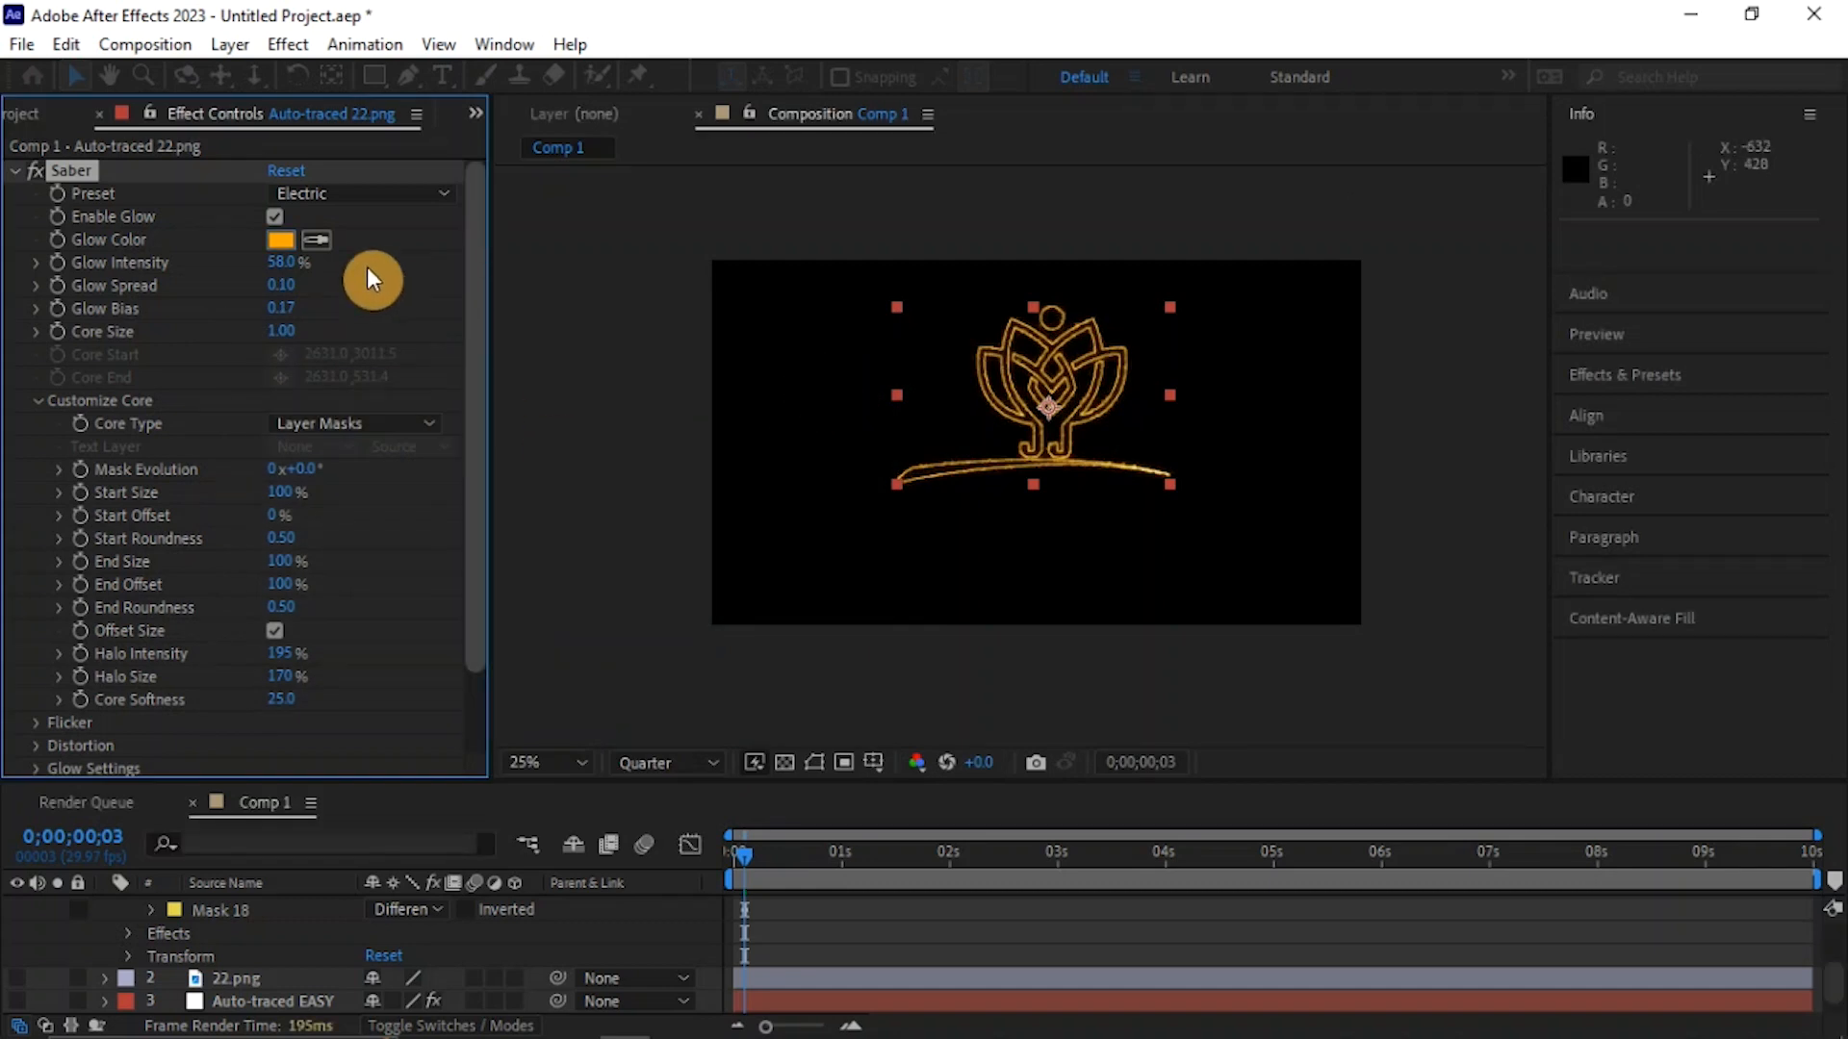
- Change the glow color of the logo's Saber effect to red
{"action": "left_click", "coordinate": [286, 239]}
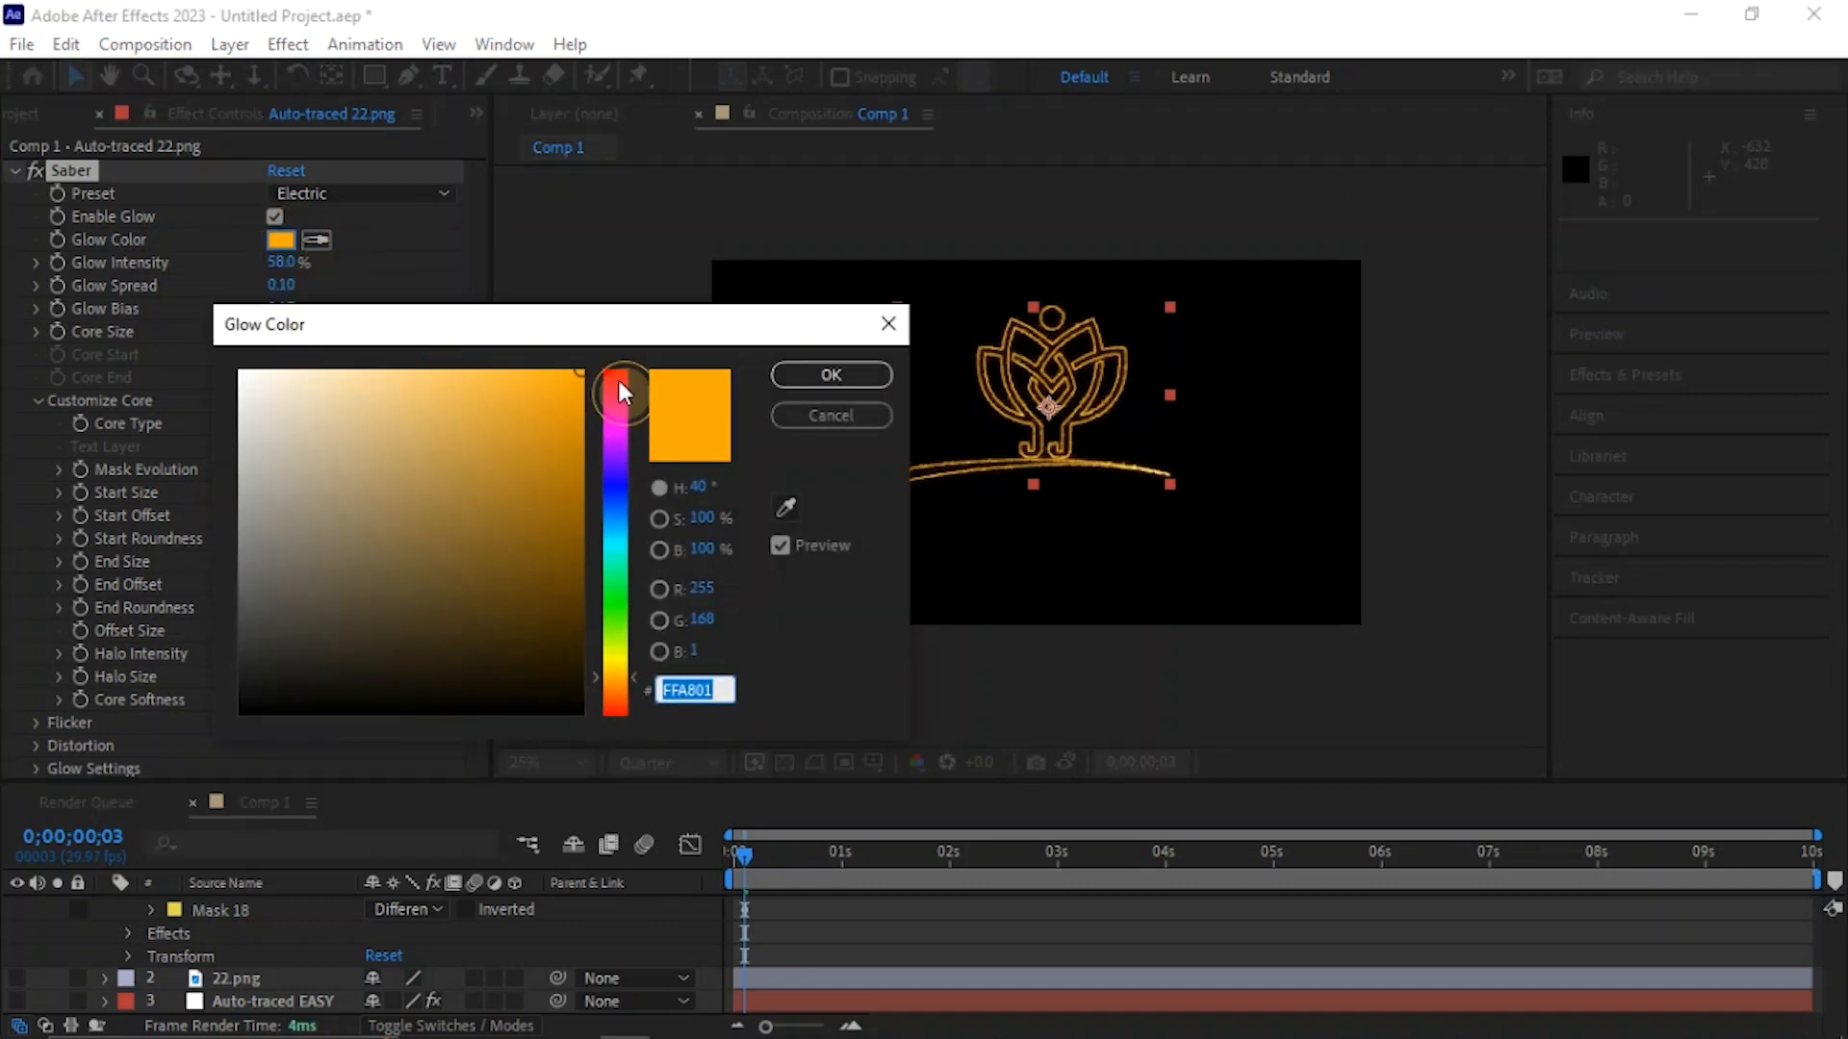
{"action": "left_click_drag", "start_coordinate": [621, 390], "coordinate": [628, 330]}
{"action": "left_click", "coordinate": [802, 377]}
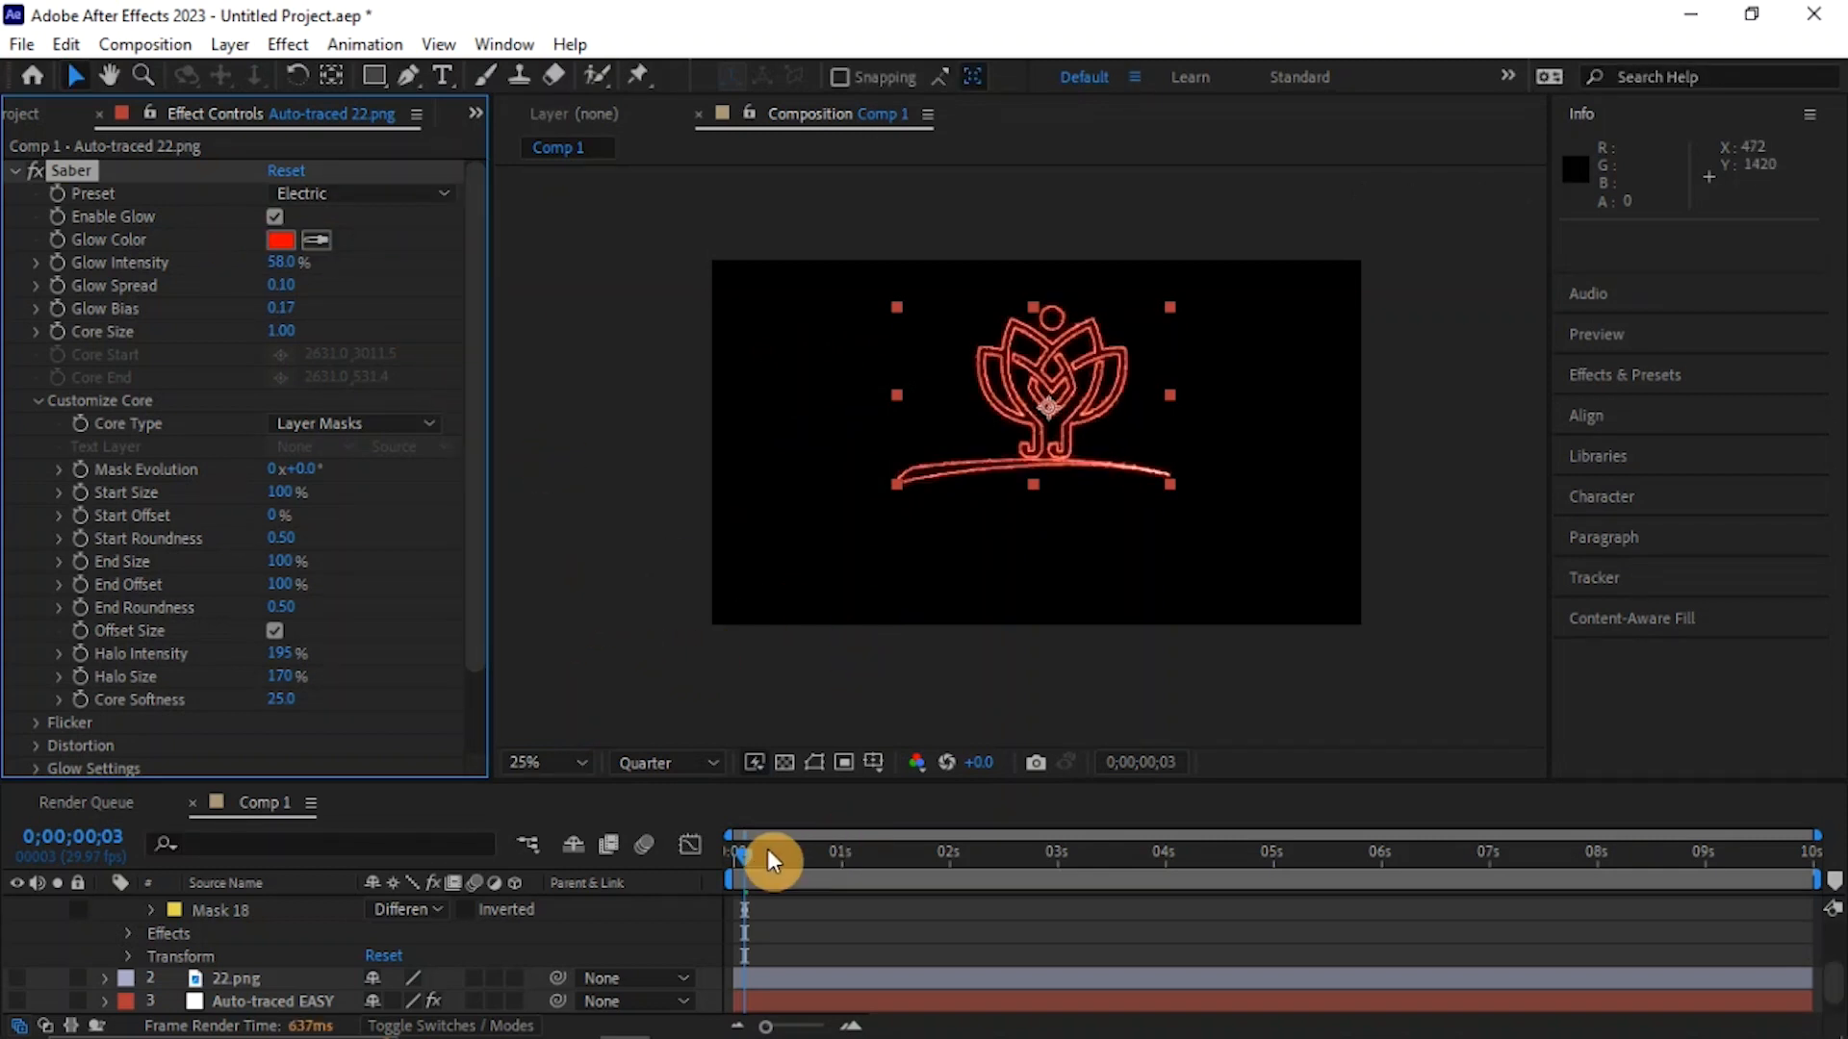
- Keyframe the logo Saber's Start Offset at 100% at 0;00;00;00
{"action": "left_click_drag", "start_coordinate": [747, 857], "coordinate": [713, 881]}
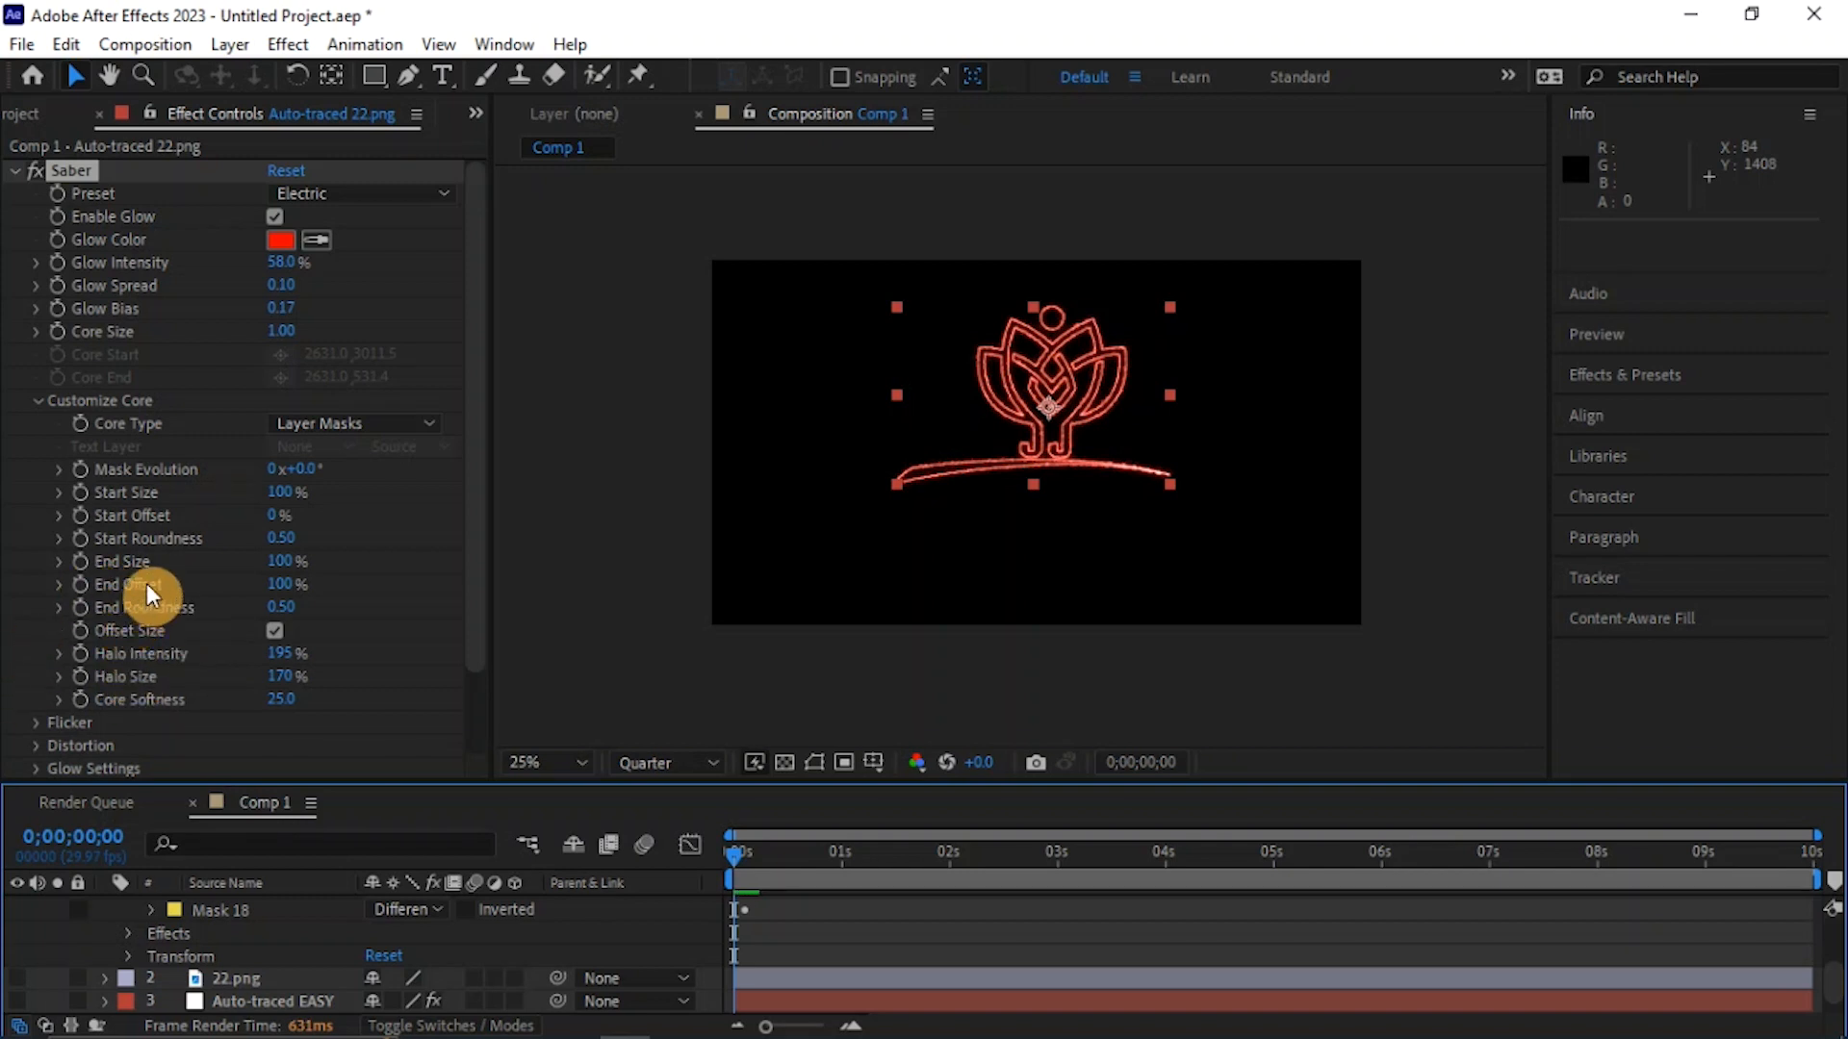
{"action": "left_click", "coordinate": [83, 514]}
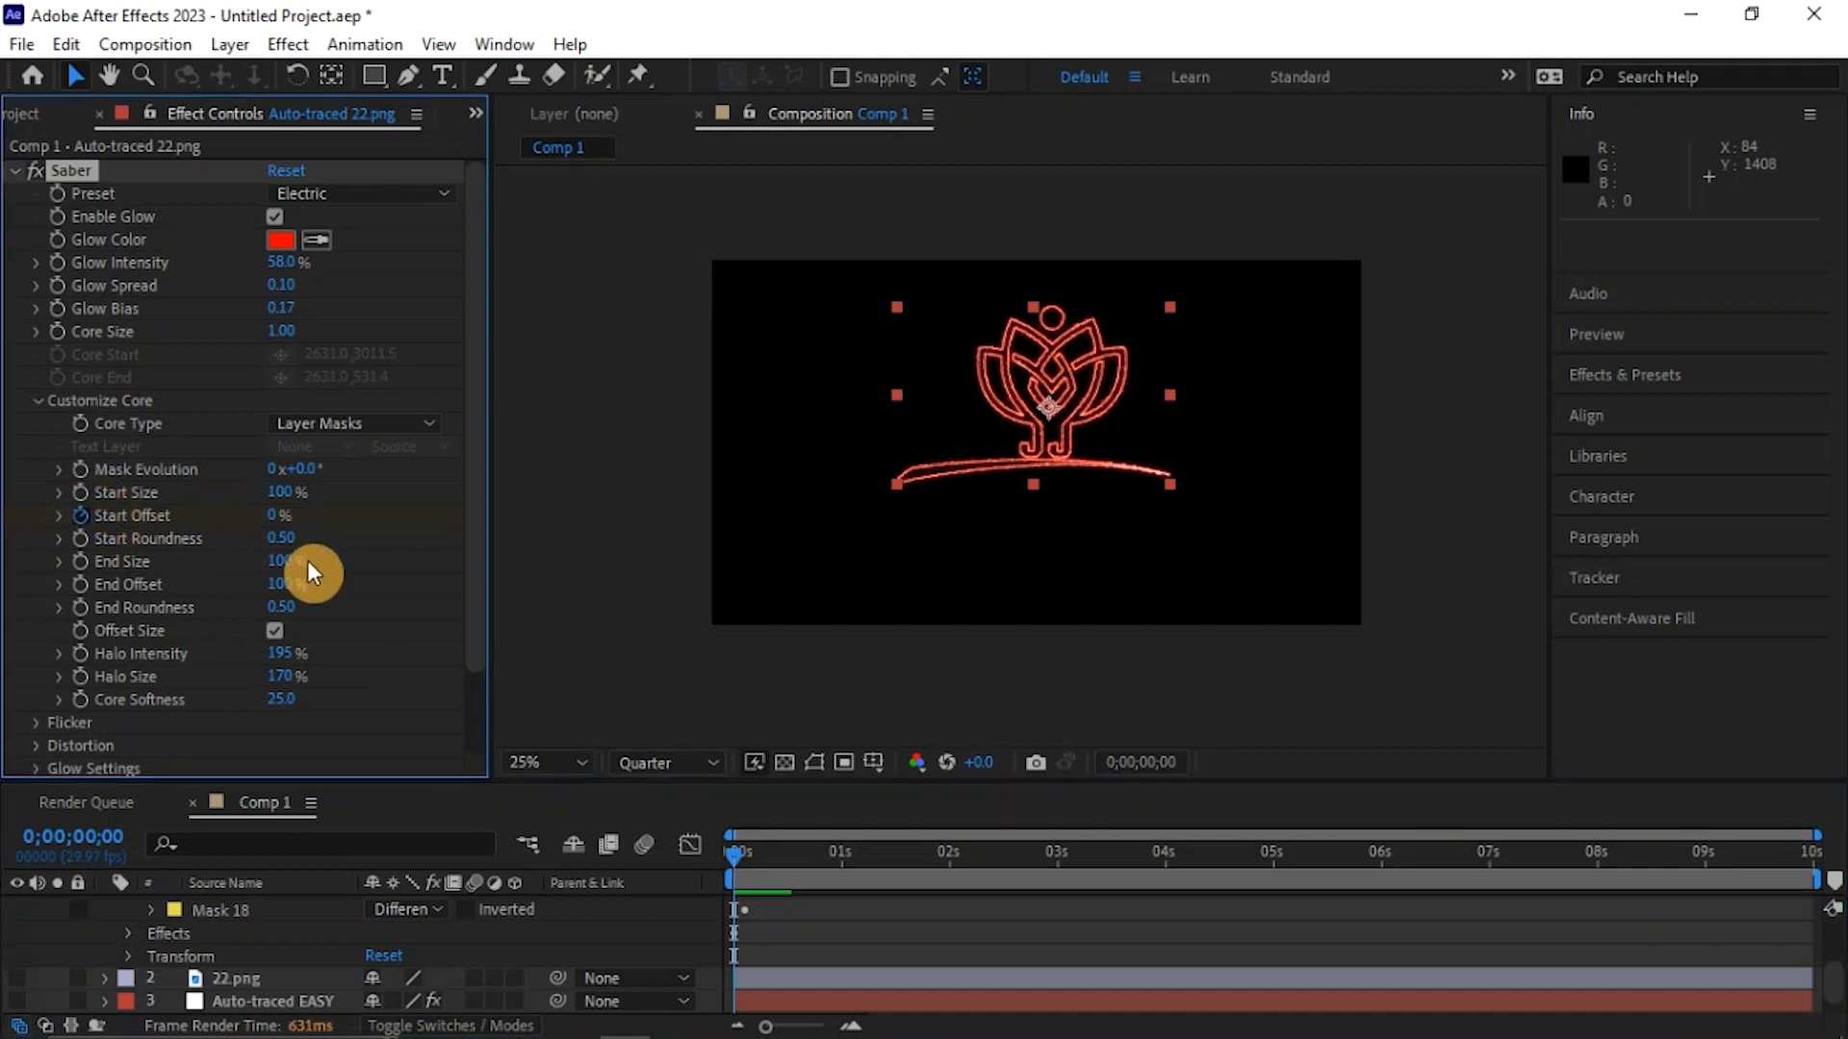
{"action": "left_click_drag", "start_coordinate": [275, 521], "coordinate": [583, 532]}
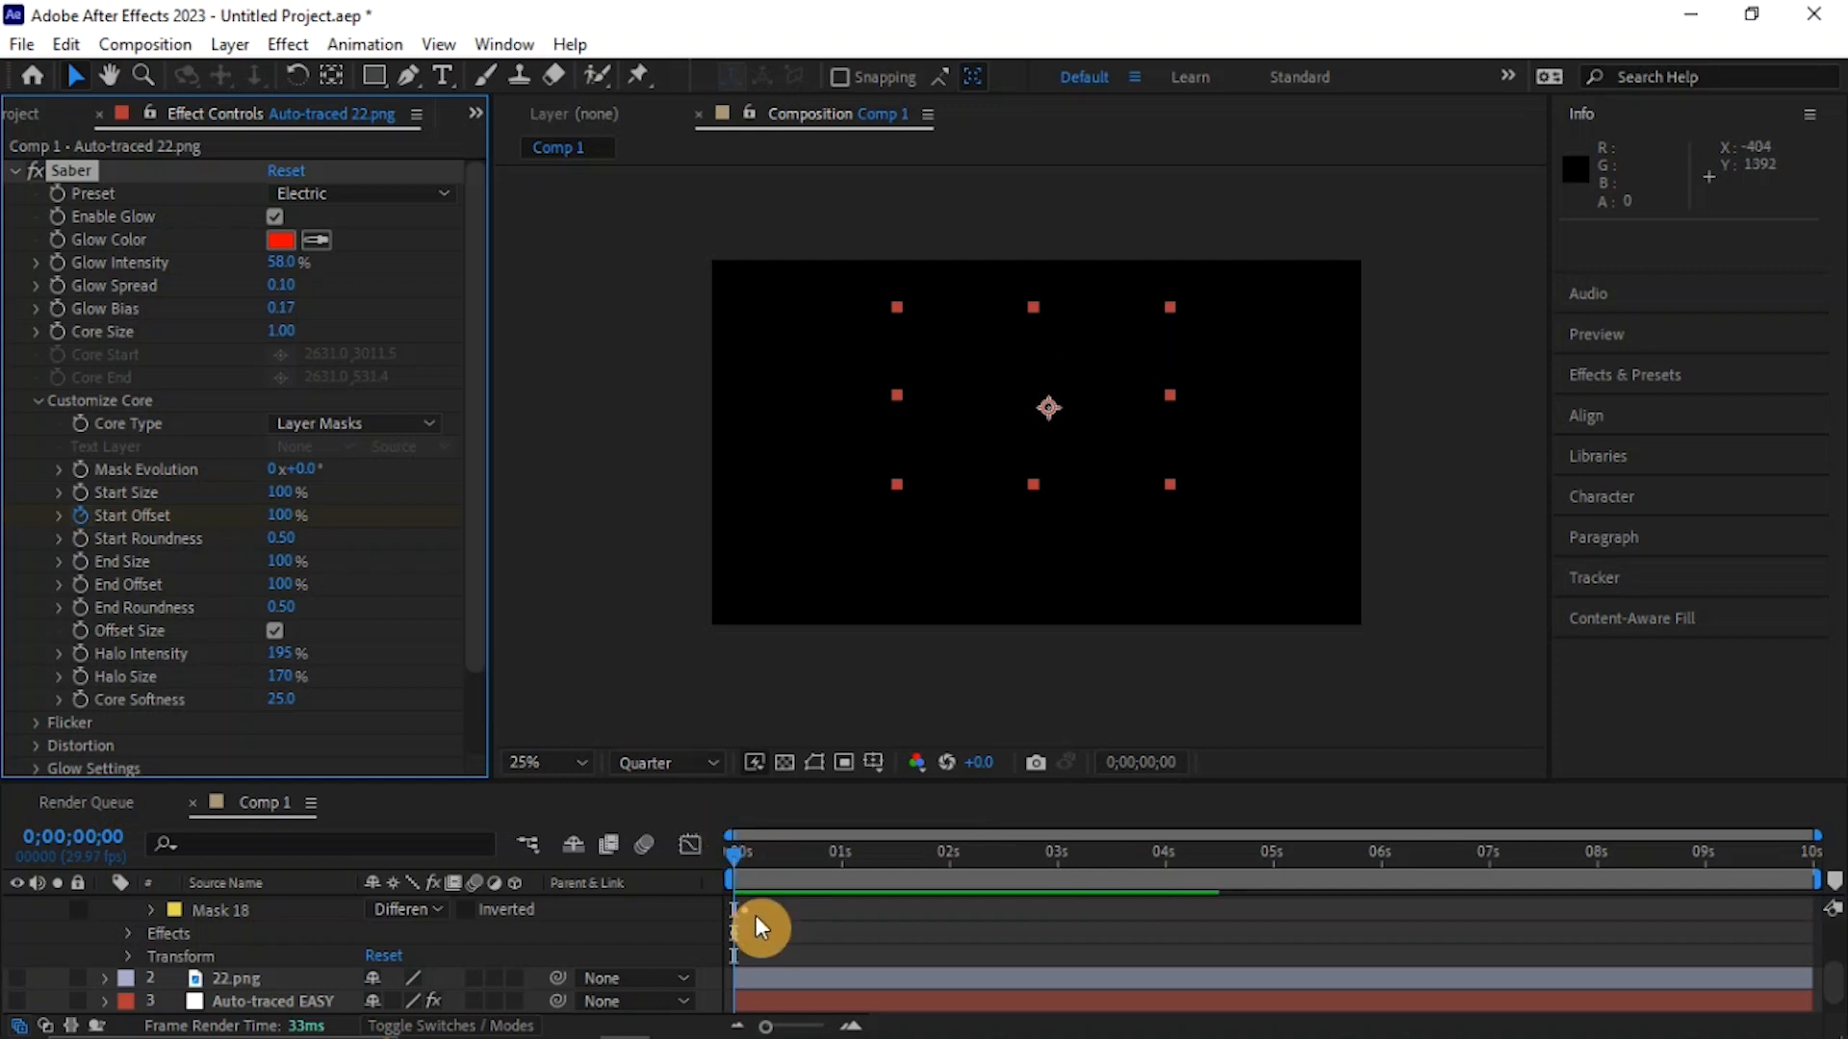
- Keyframe the logo Saber's Start Offset at 0% at 0;00;02;00
{"action": "left_click_drag", "start_coordinate": [738, 861], "coordinate": [950, 883]}
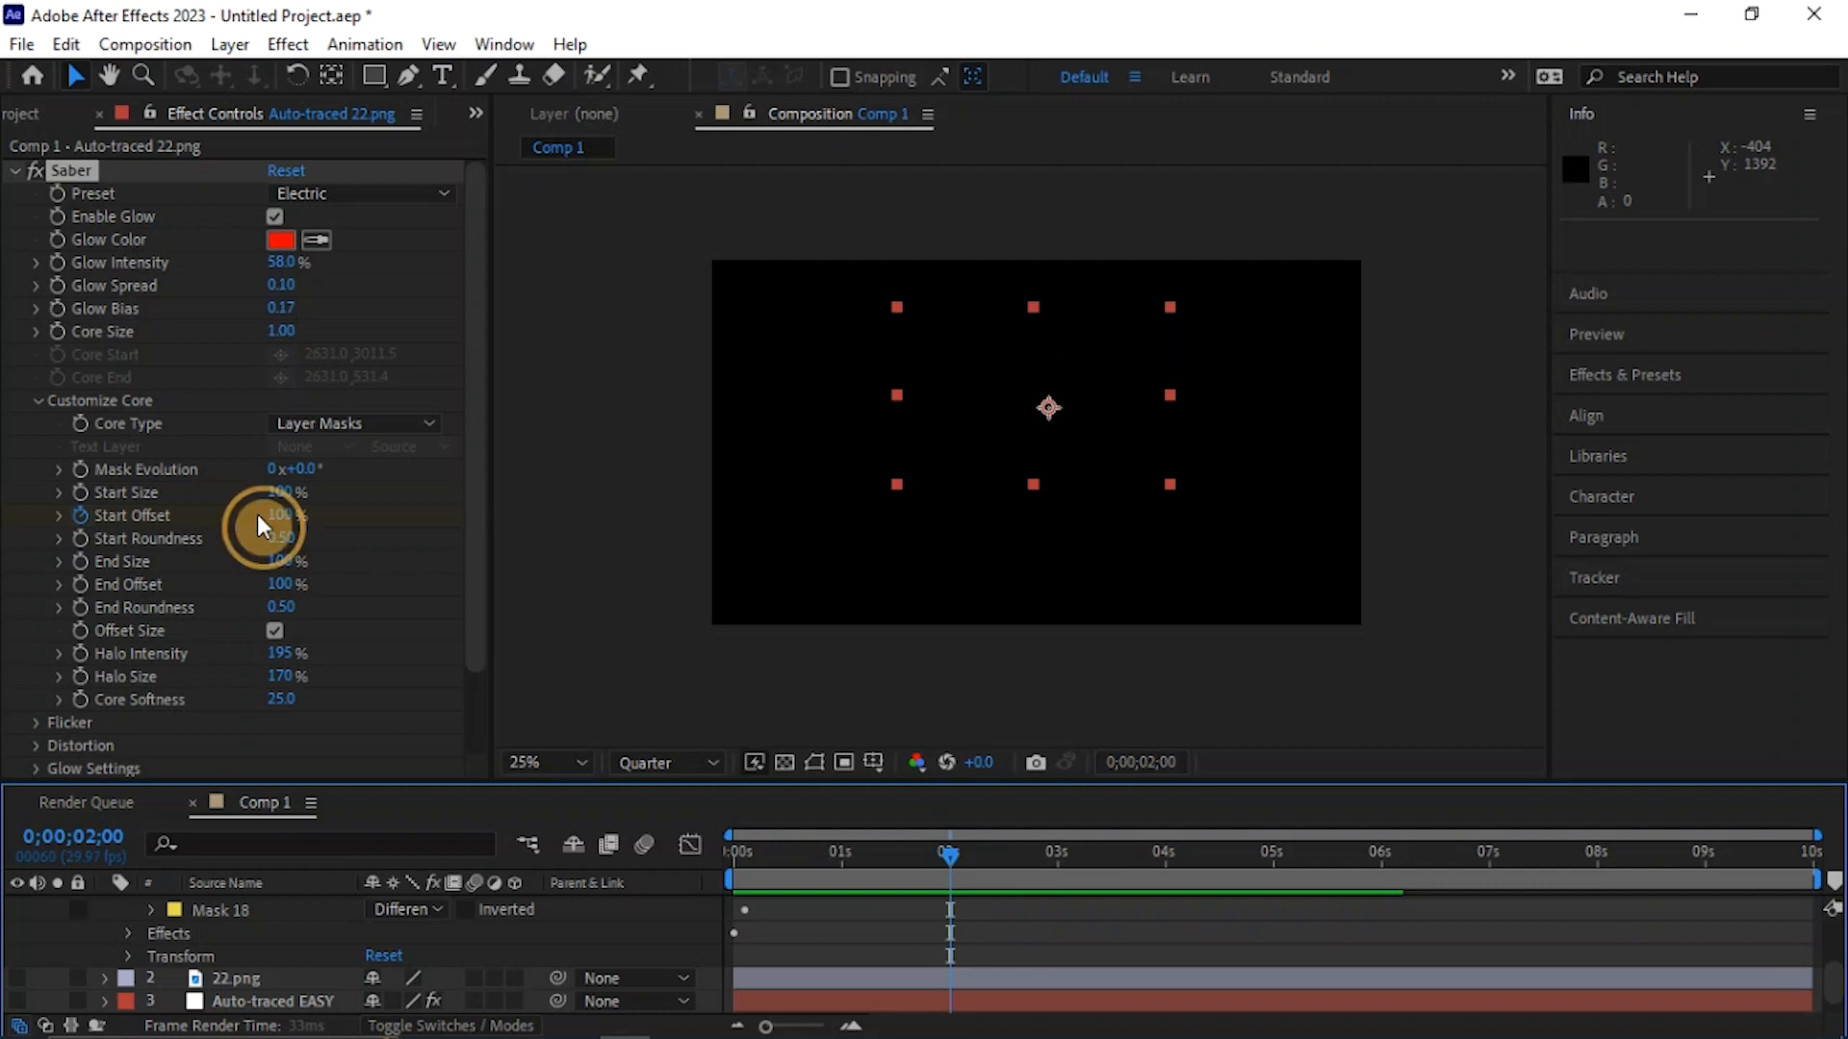
{"action": "left_click", "coordinate": [260, 515]}
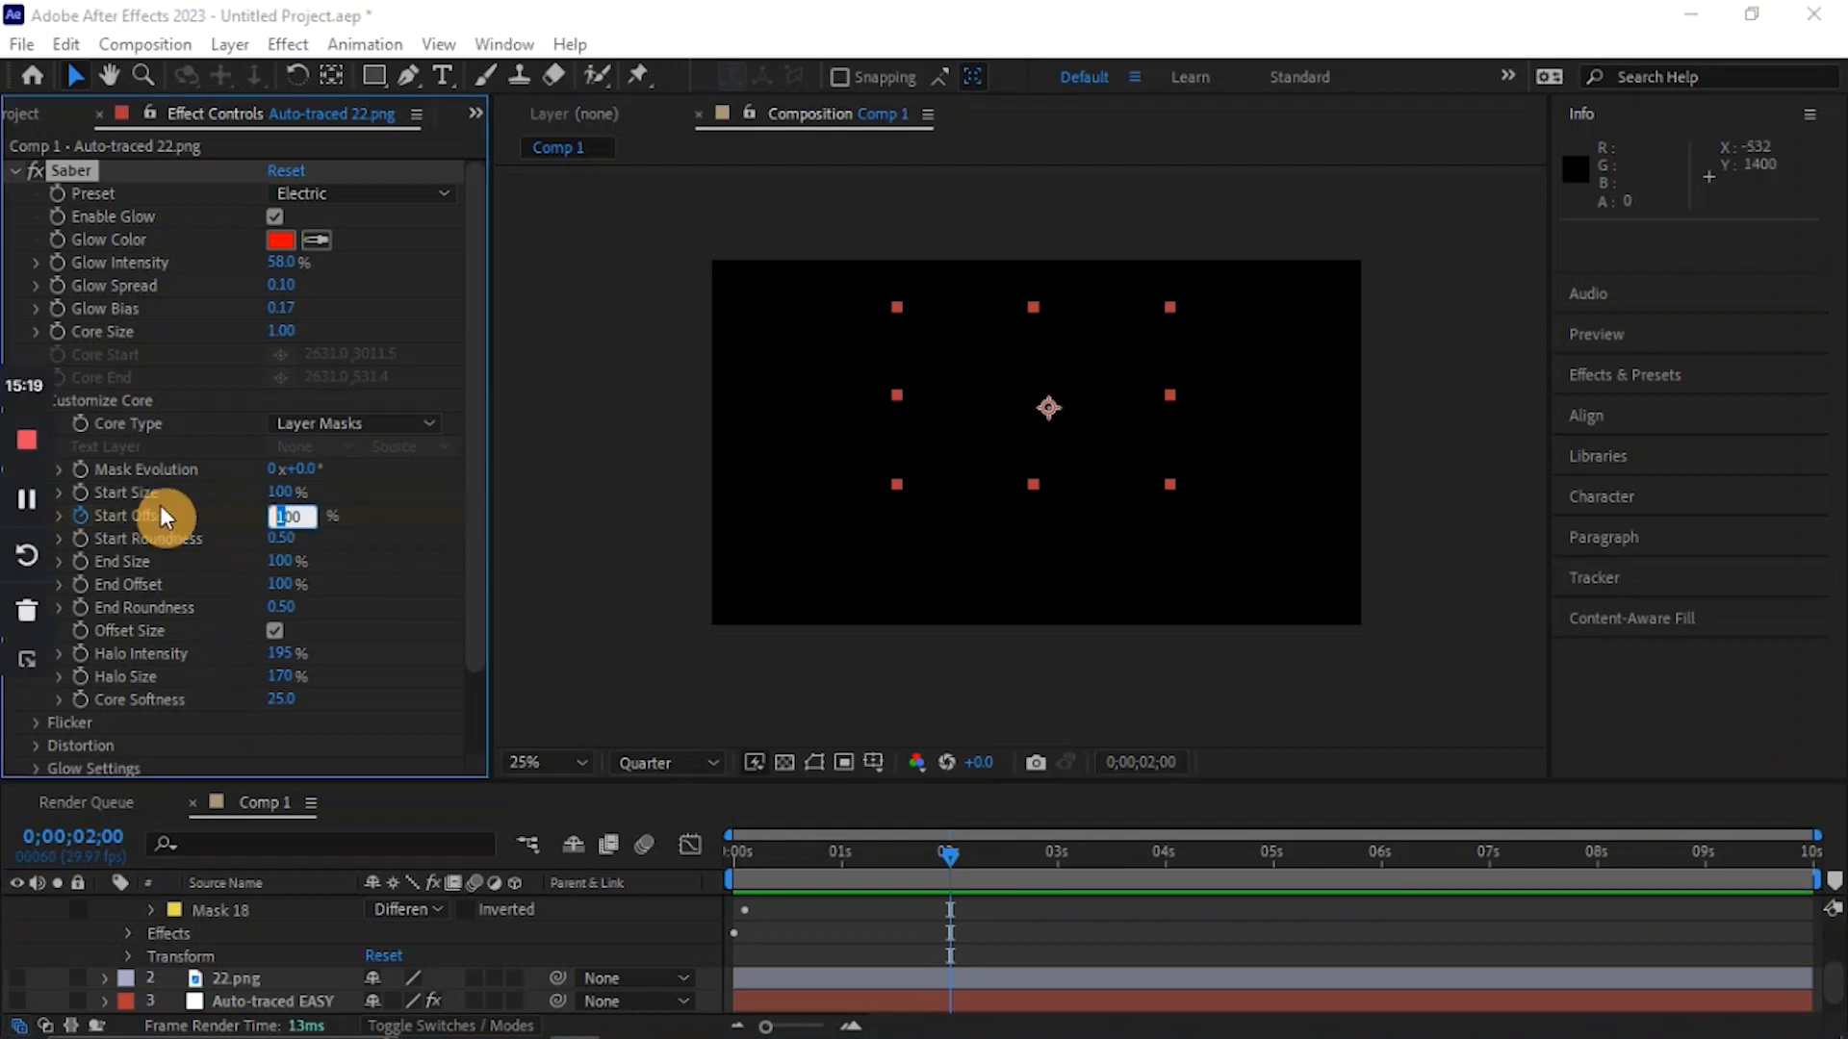
{"action": "left_click", "coordinate": [37, 680]}
{"action": "left_click", "coordinate": [289, 512]}
{"action": "double_click", "coordinate": [294, 512]}
{"action": "left_click", "coordinate": [294, 513]}
{"action": "double_click", "coordinate": [295, 513]}
{"action": "type", "text": "0"}
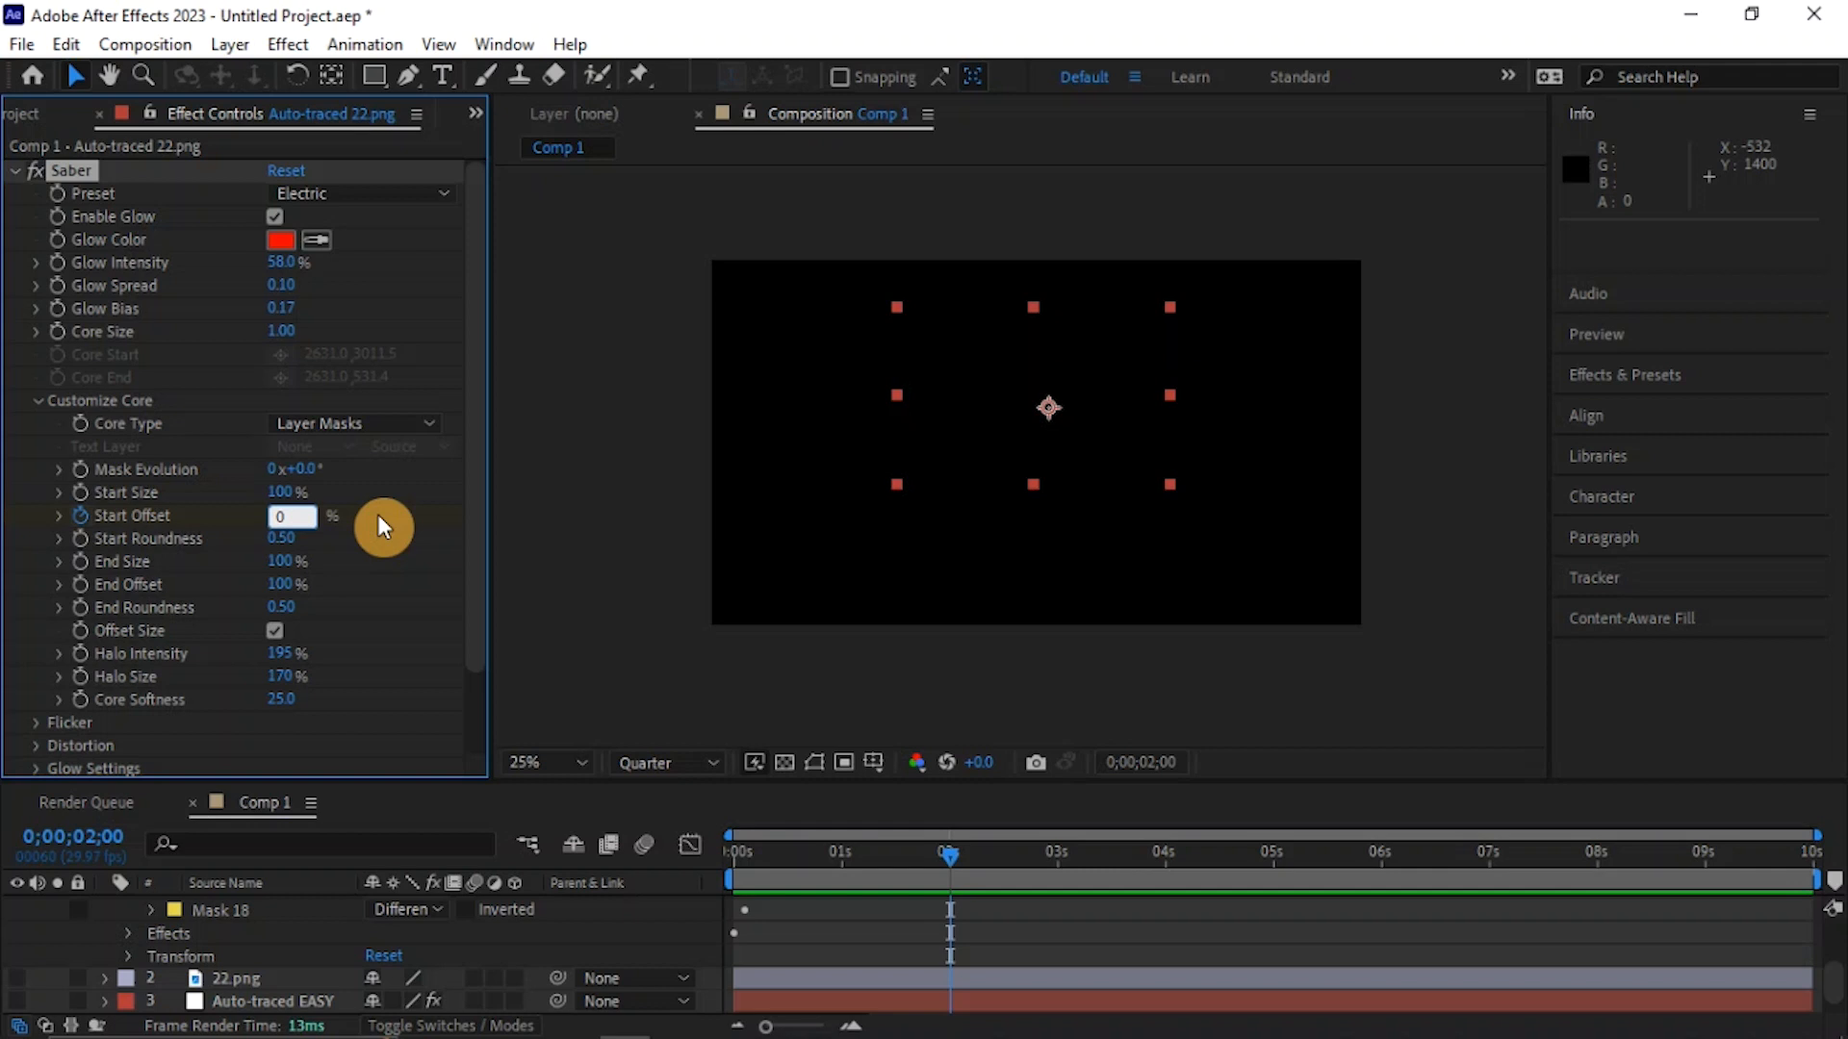
{"action": "key", "text": "Return"}
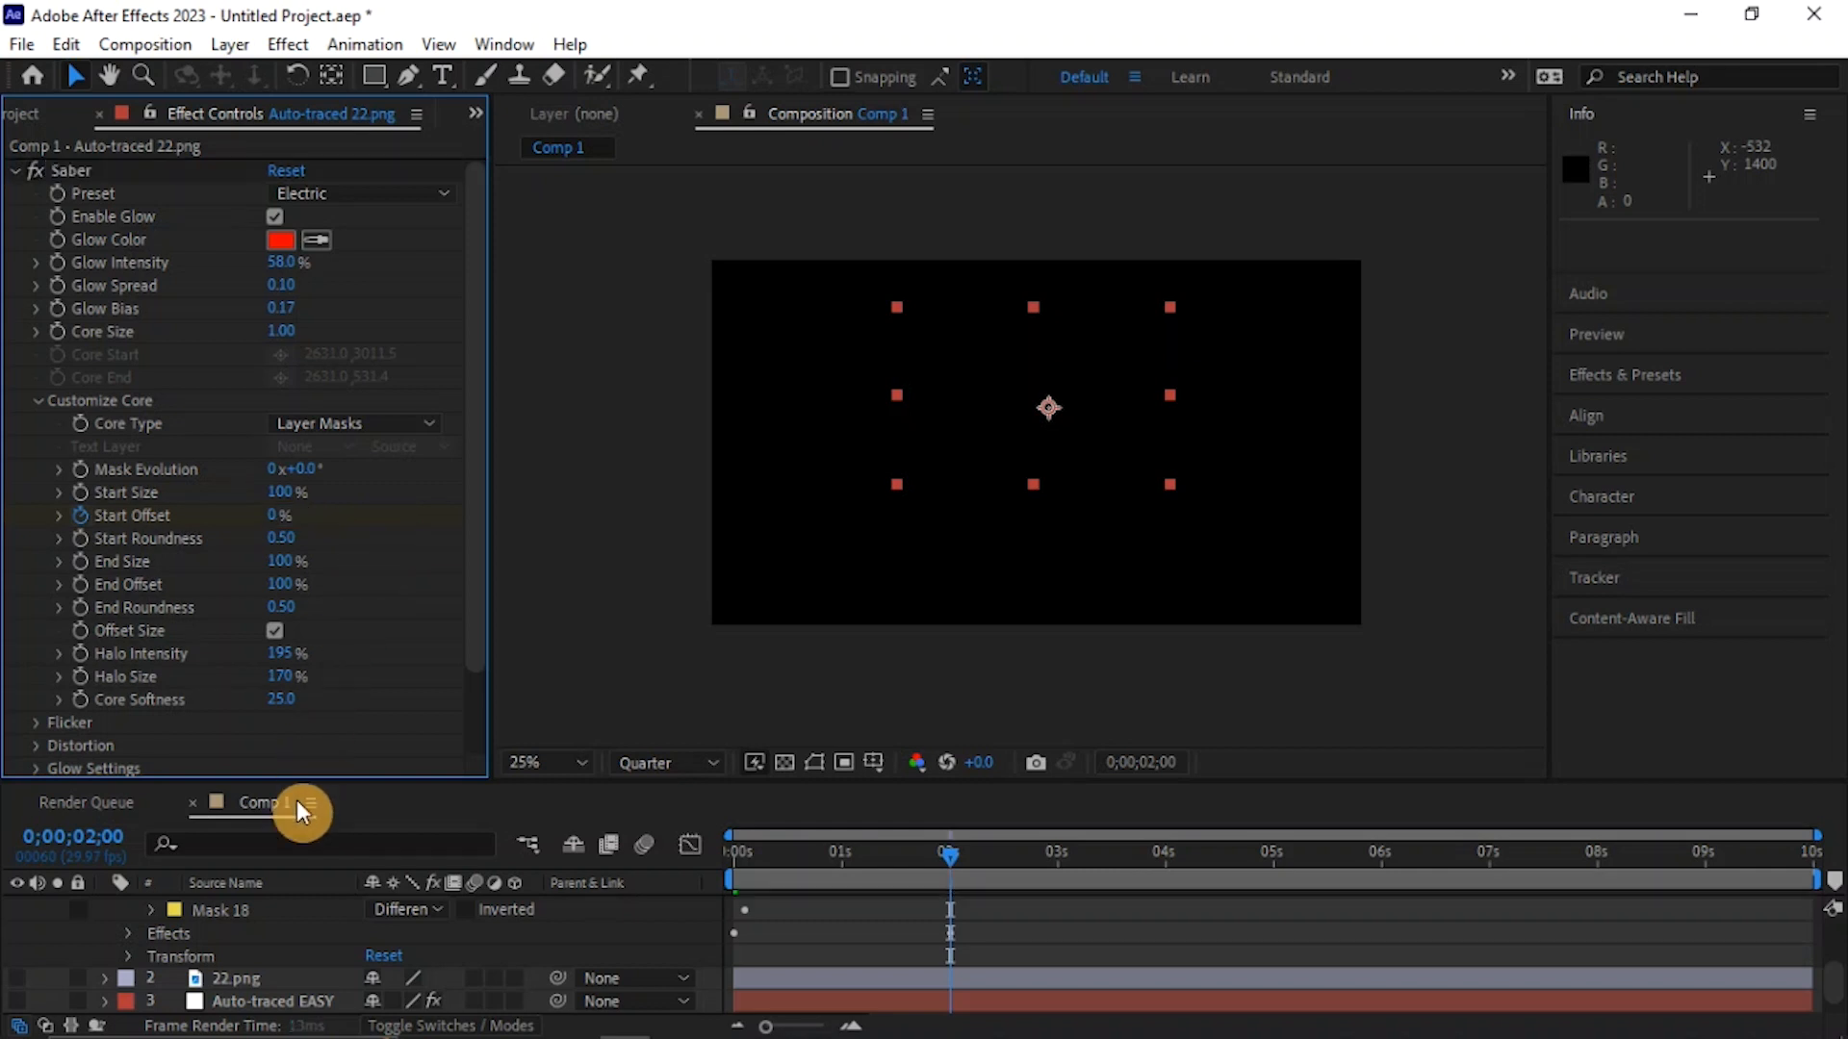
{"action": "left_click", "coordinate": [939, 860]}
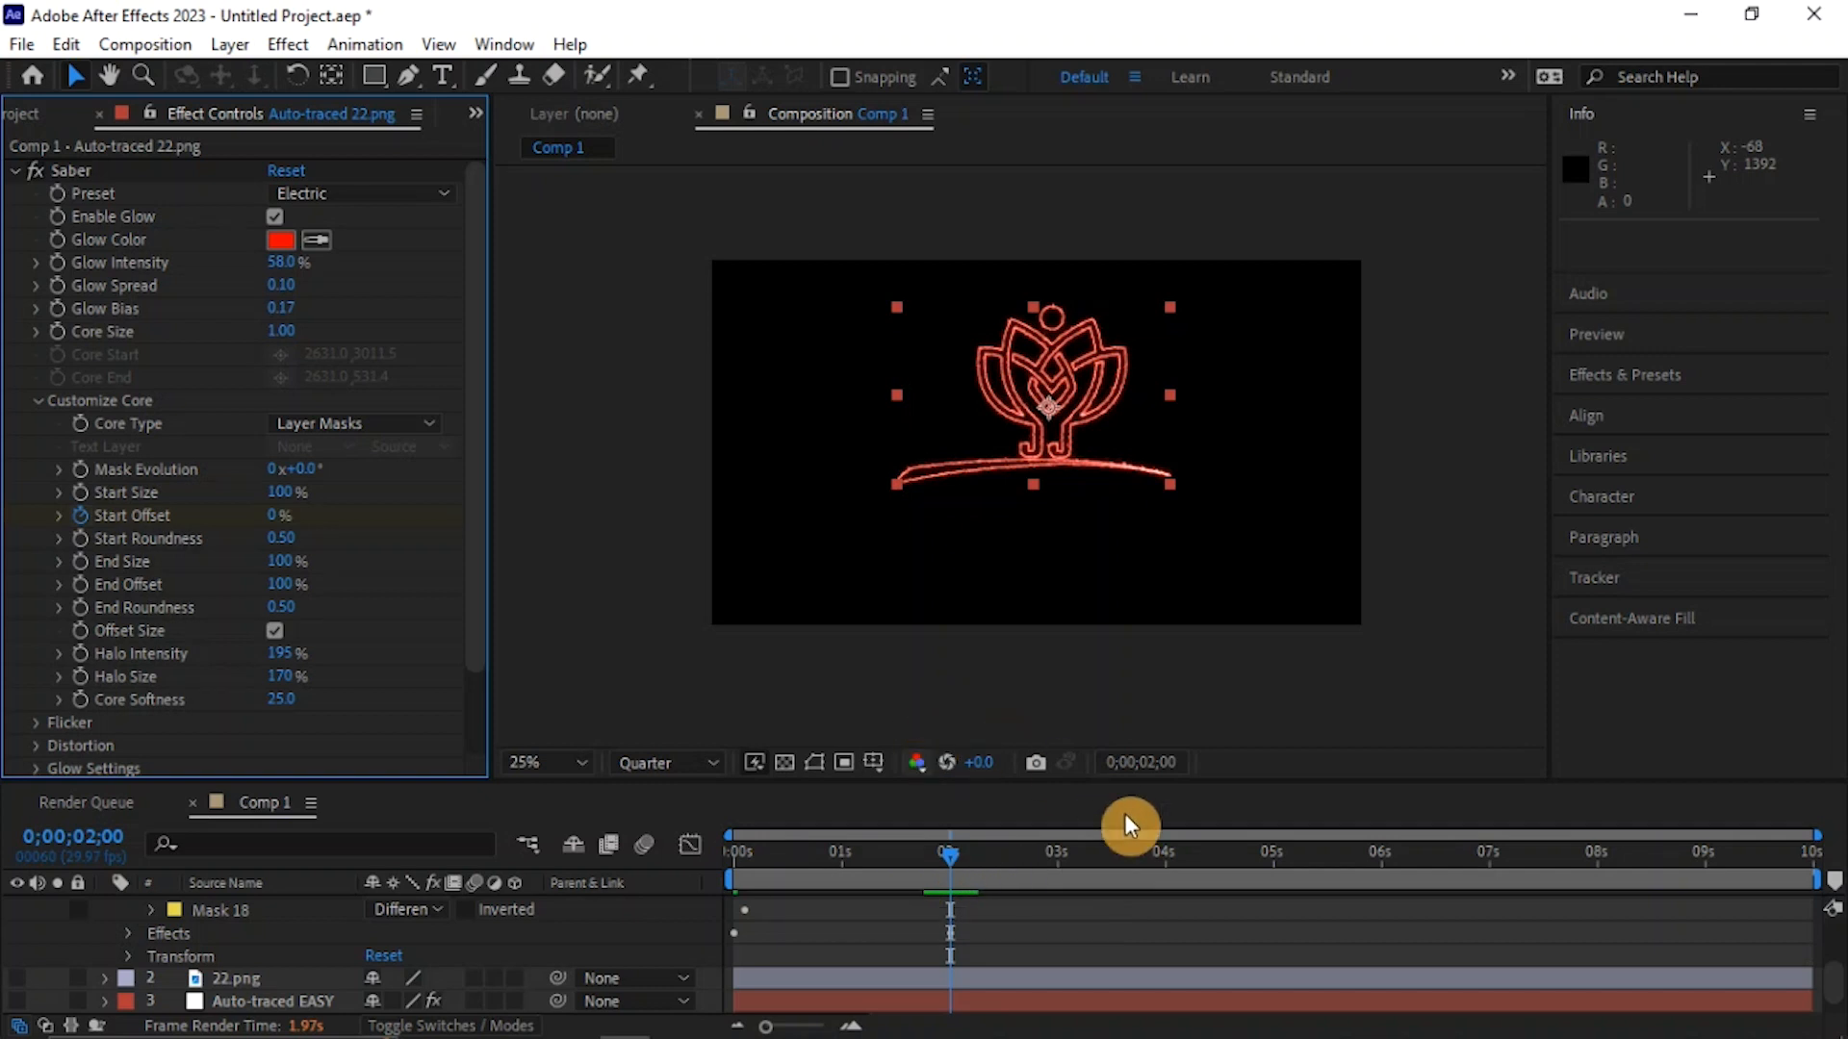
- Keyframe the logo Saber's Start Offset at 0% at 0;00;08;28, and raise it for a final keyframe at about 9.5 seconds
{"action": "left_click", "coordinate": [1711, 859]}
{"action": "left_click", "coordinate": [1700, 859]}
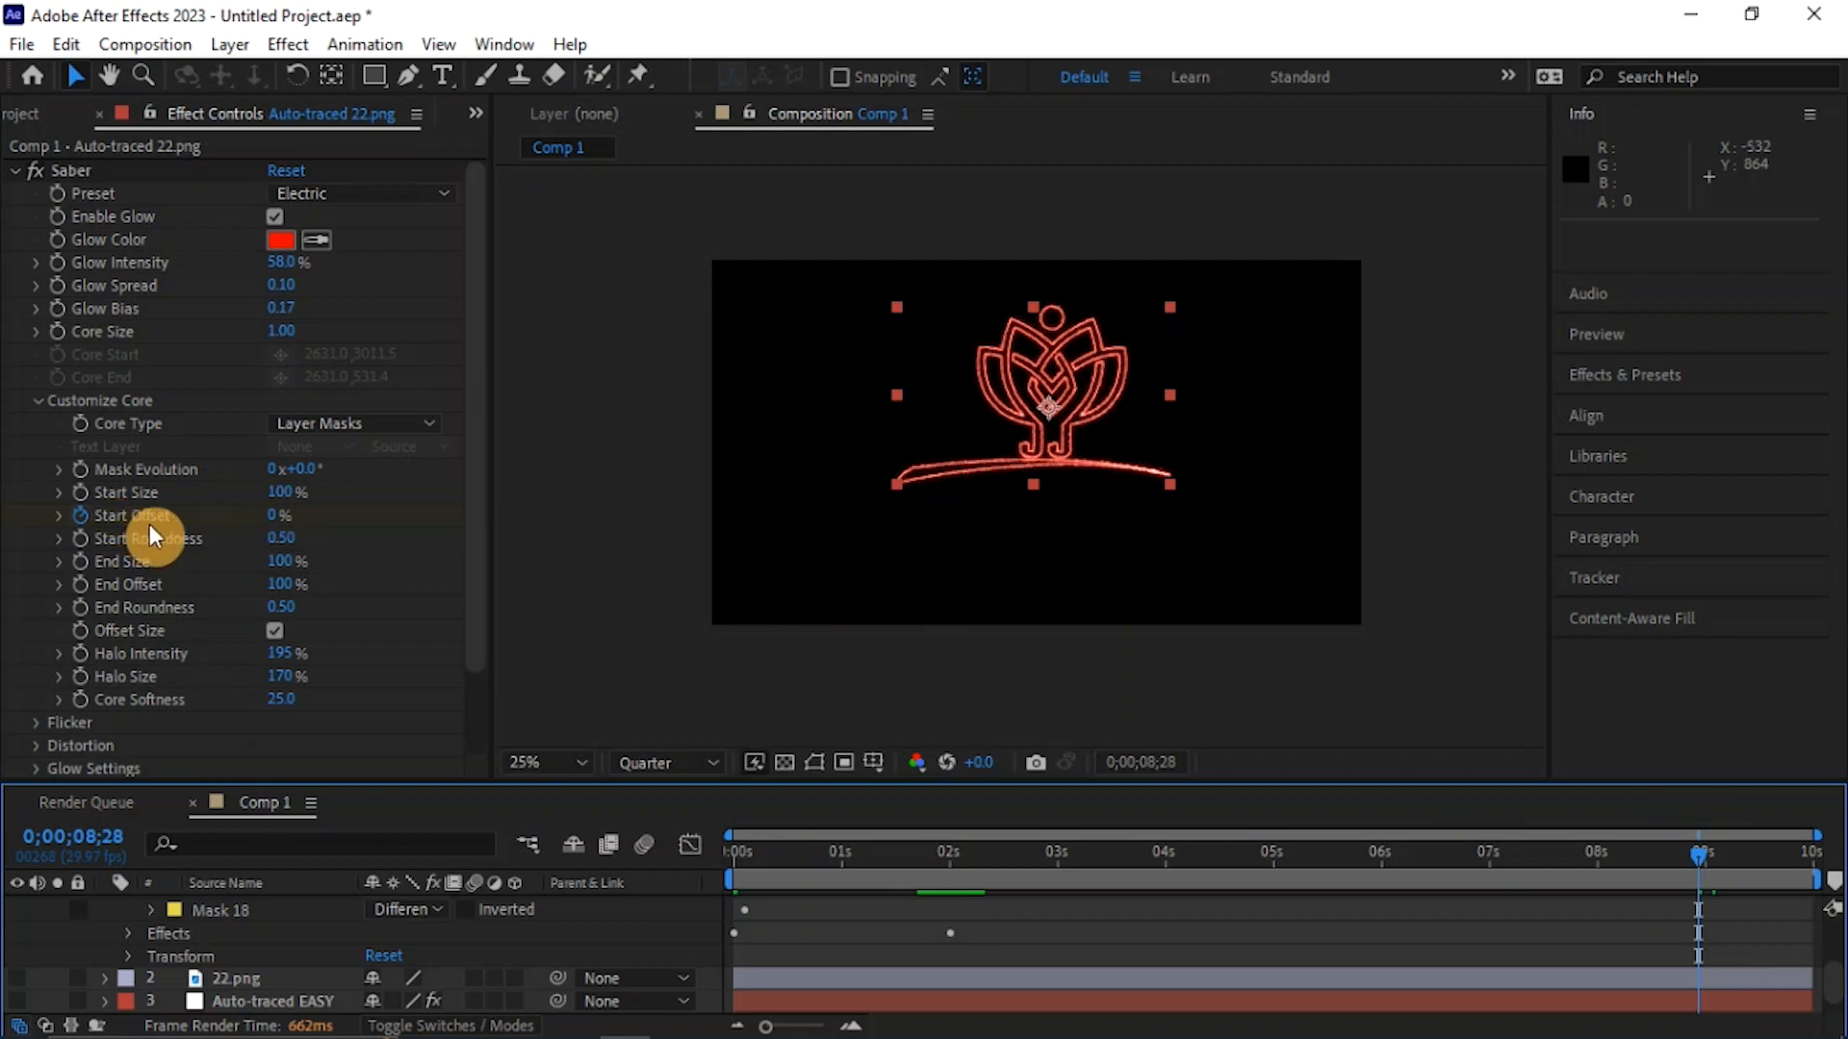
{"action": "left_click", "coordinate": [59, 515]}
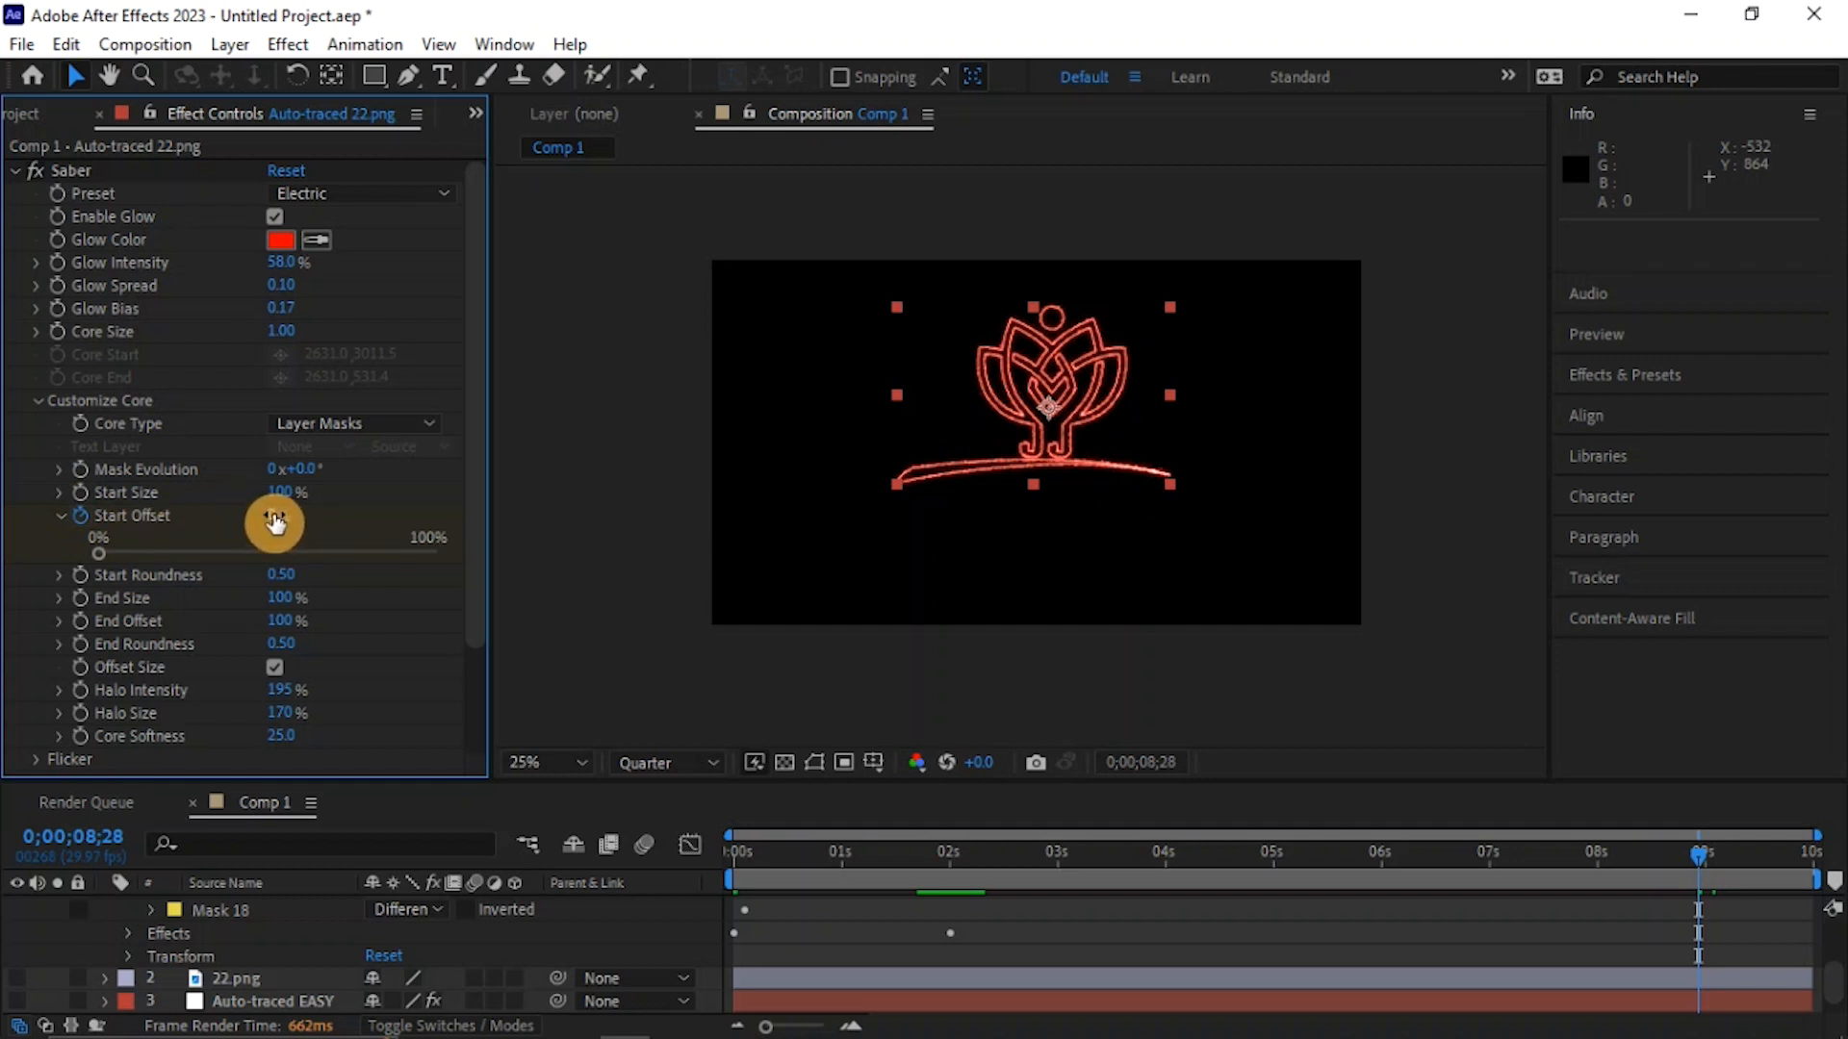
{"action": "left_click_drag", "start_coordinate": [274, 523], "coordinate": [165, 528]}
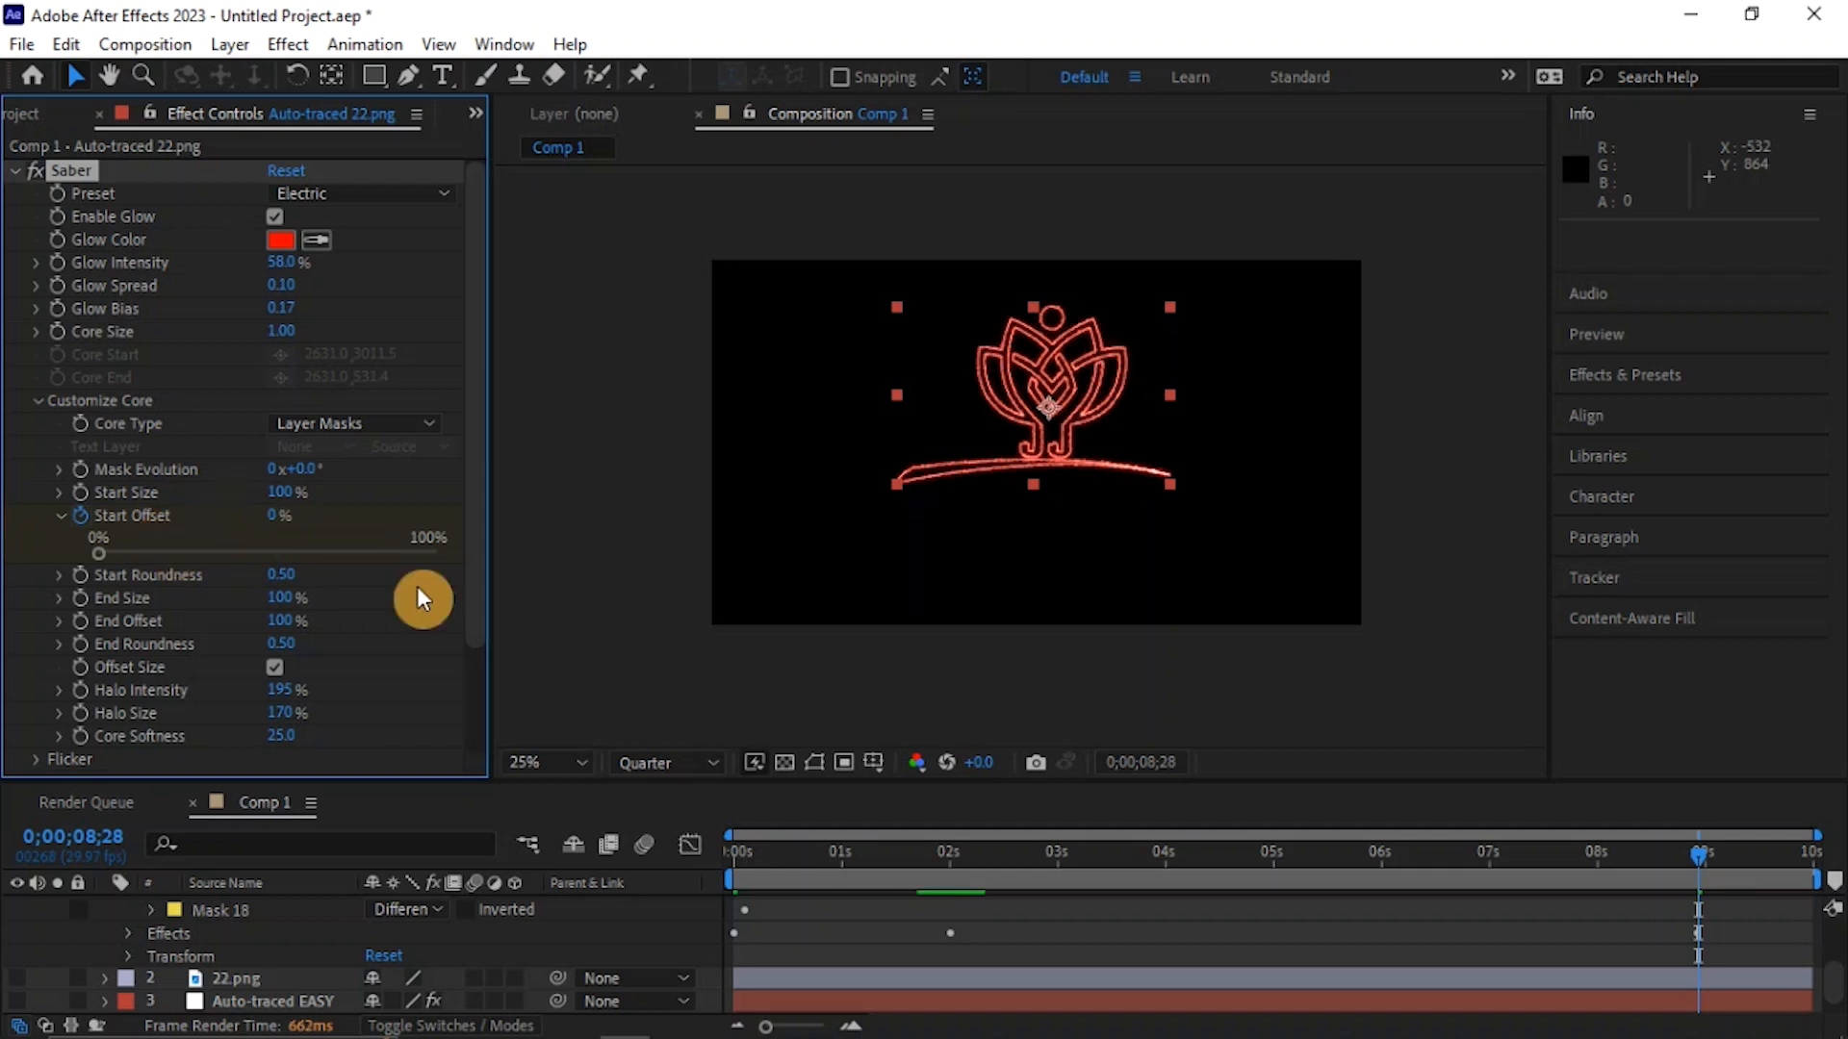
{"action": "left_click_drag", "start_coordinate": [1706, 863], "coordinate": [1767, 860]}
{"action": "left_click_drag", "start_coordinate": [274, 517], "coordinate": [1120, 497]}
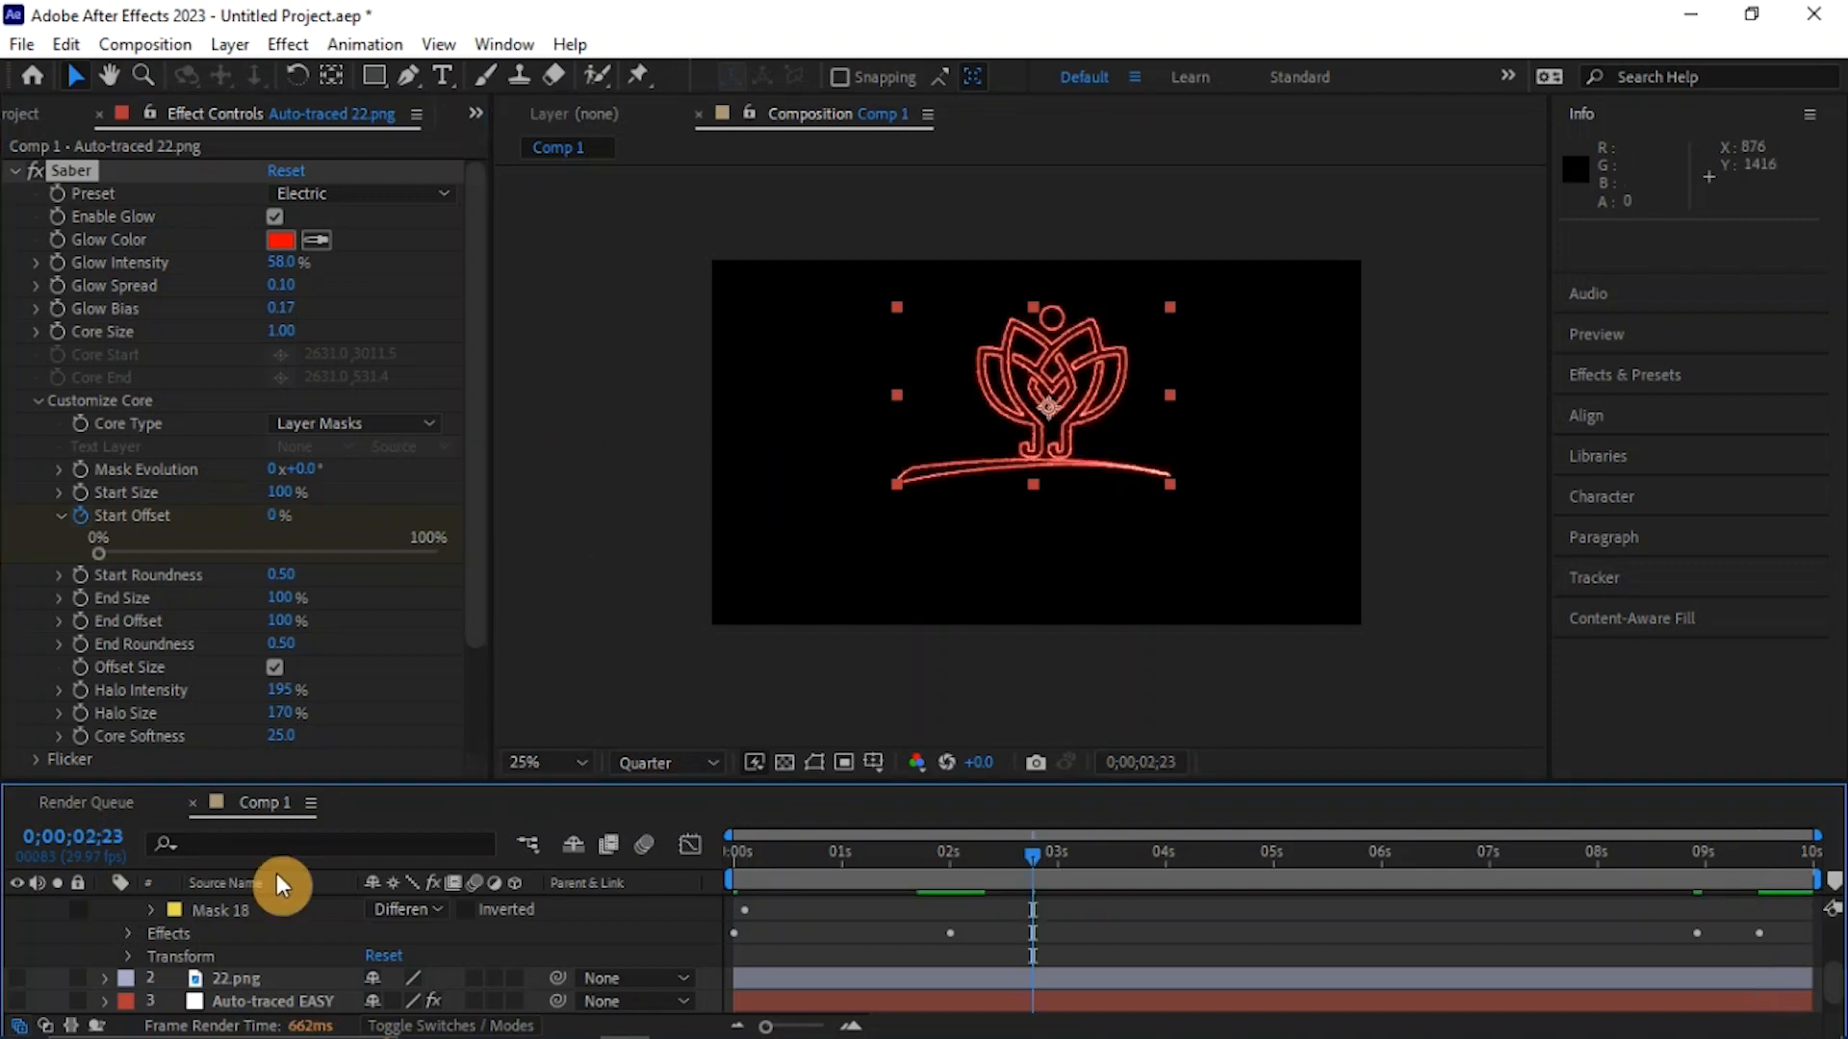
- Enlarge the timeline area, collapse the Auto-traced 22.png layer's properties, and make the Auto-traced EASY layer visible
{"action": "left_click_drag", "start_coordinate": [709, 781], "coordinate": [729, 647]}
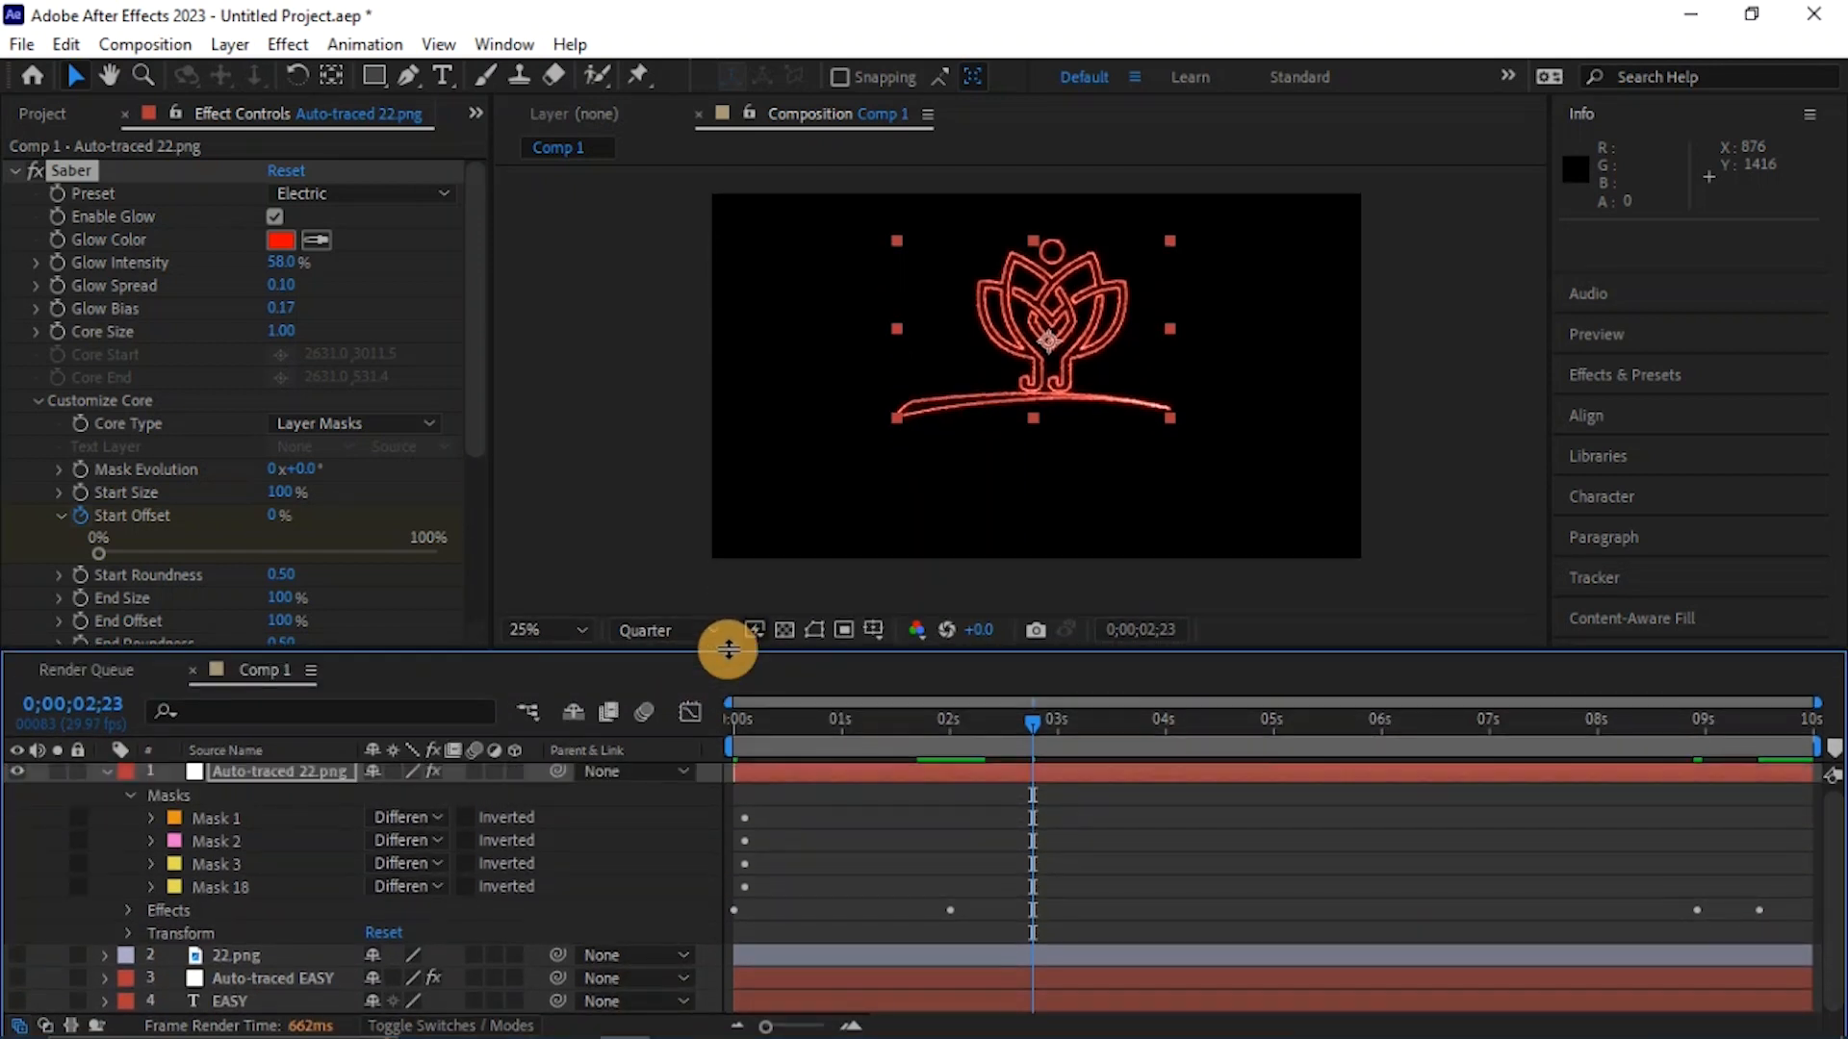
{"action": "left_click", "coordinate": [106, 776]}
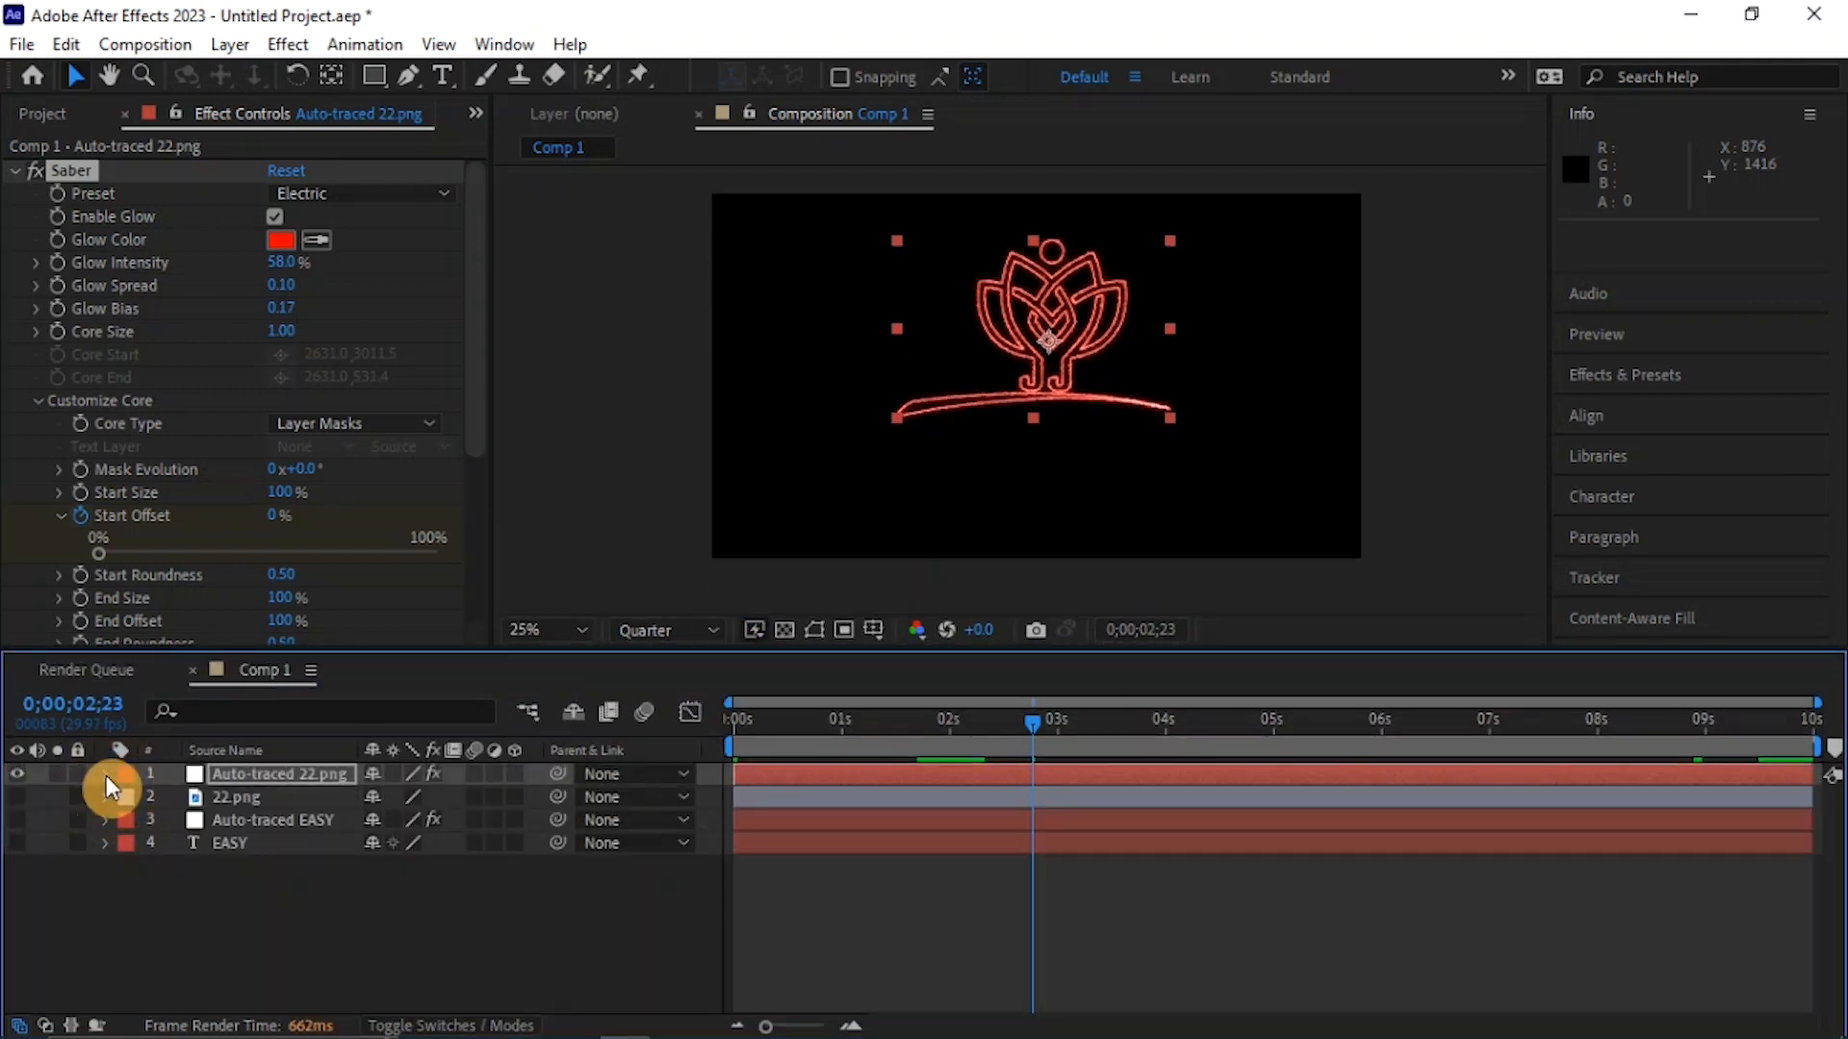
{"action": "left_click", "coordinate": [19, 820]}
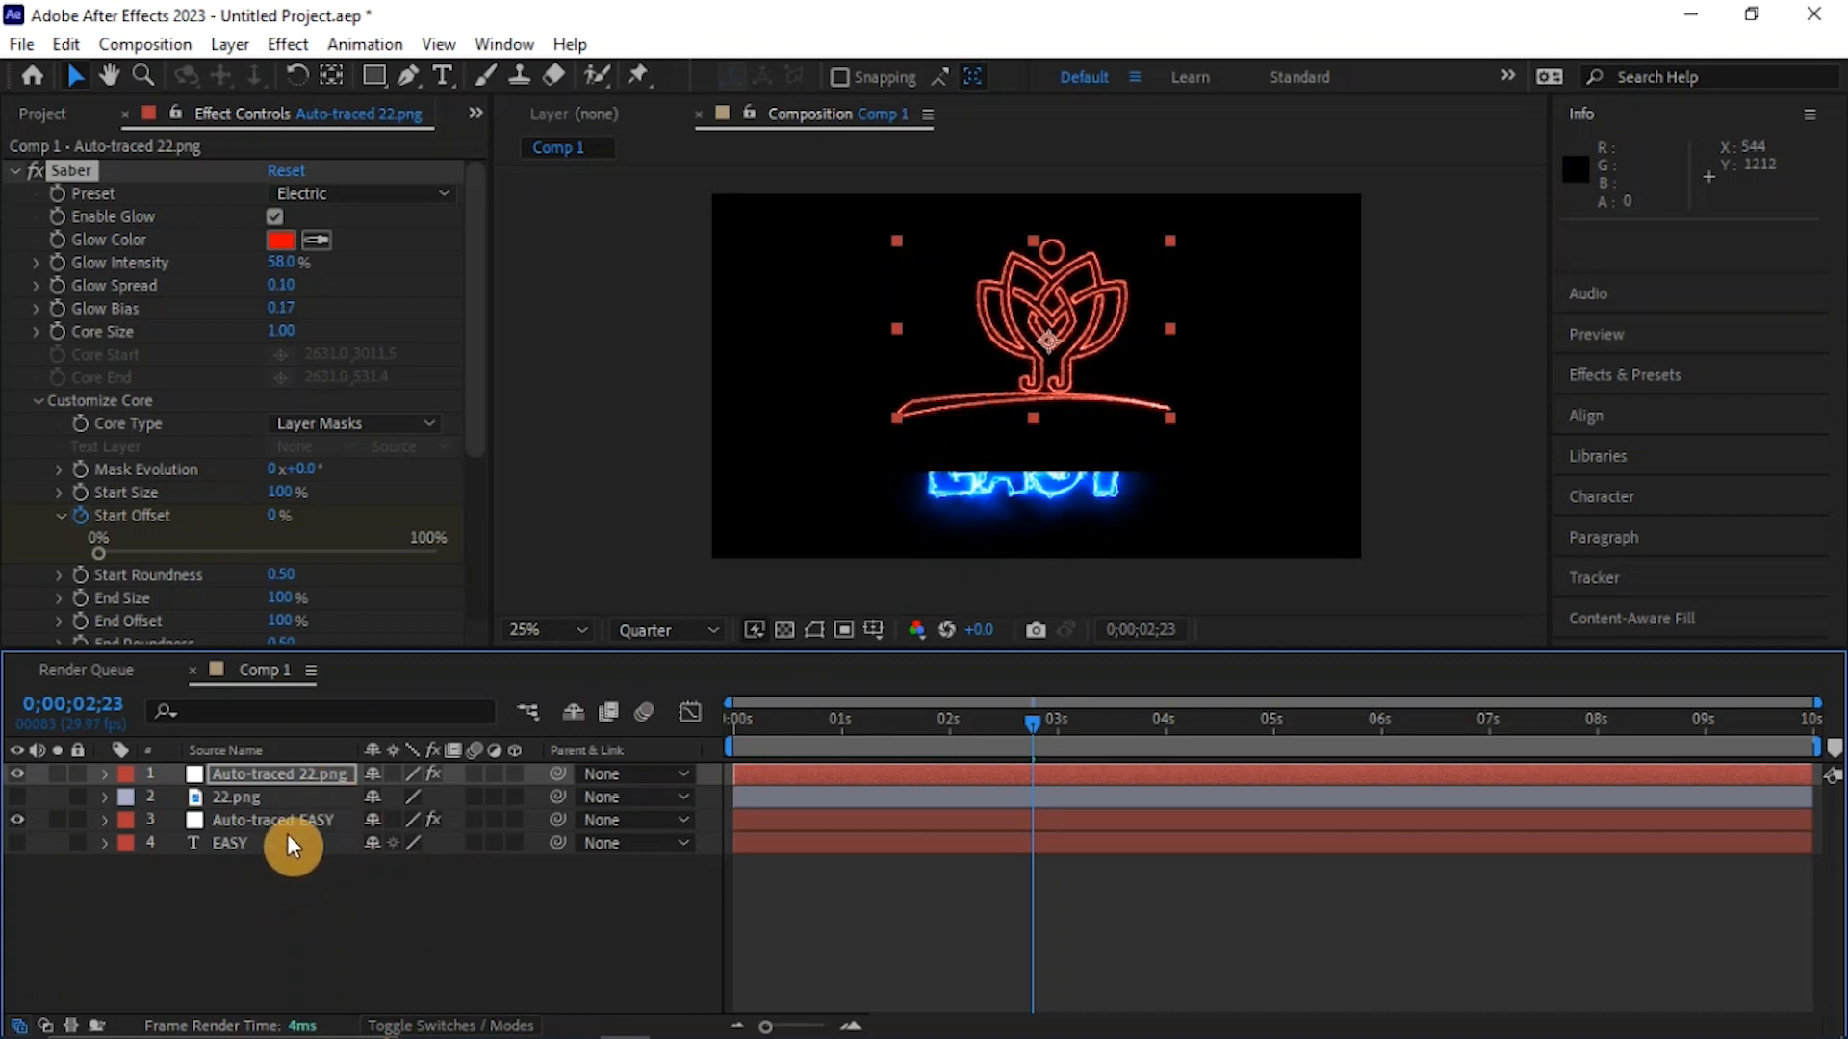
- Try placing the Auto-traced 22.png layer below the Auto-traced EASY layer, and undo the reorder
{"action": "left_click_drag", "start_coordinate": [304, 776], "coordinate": [278, 833]}
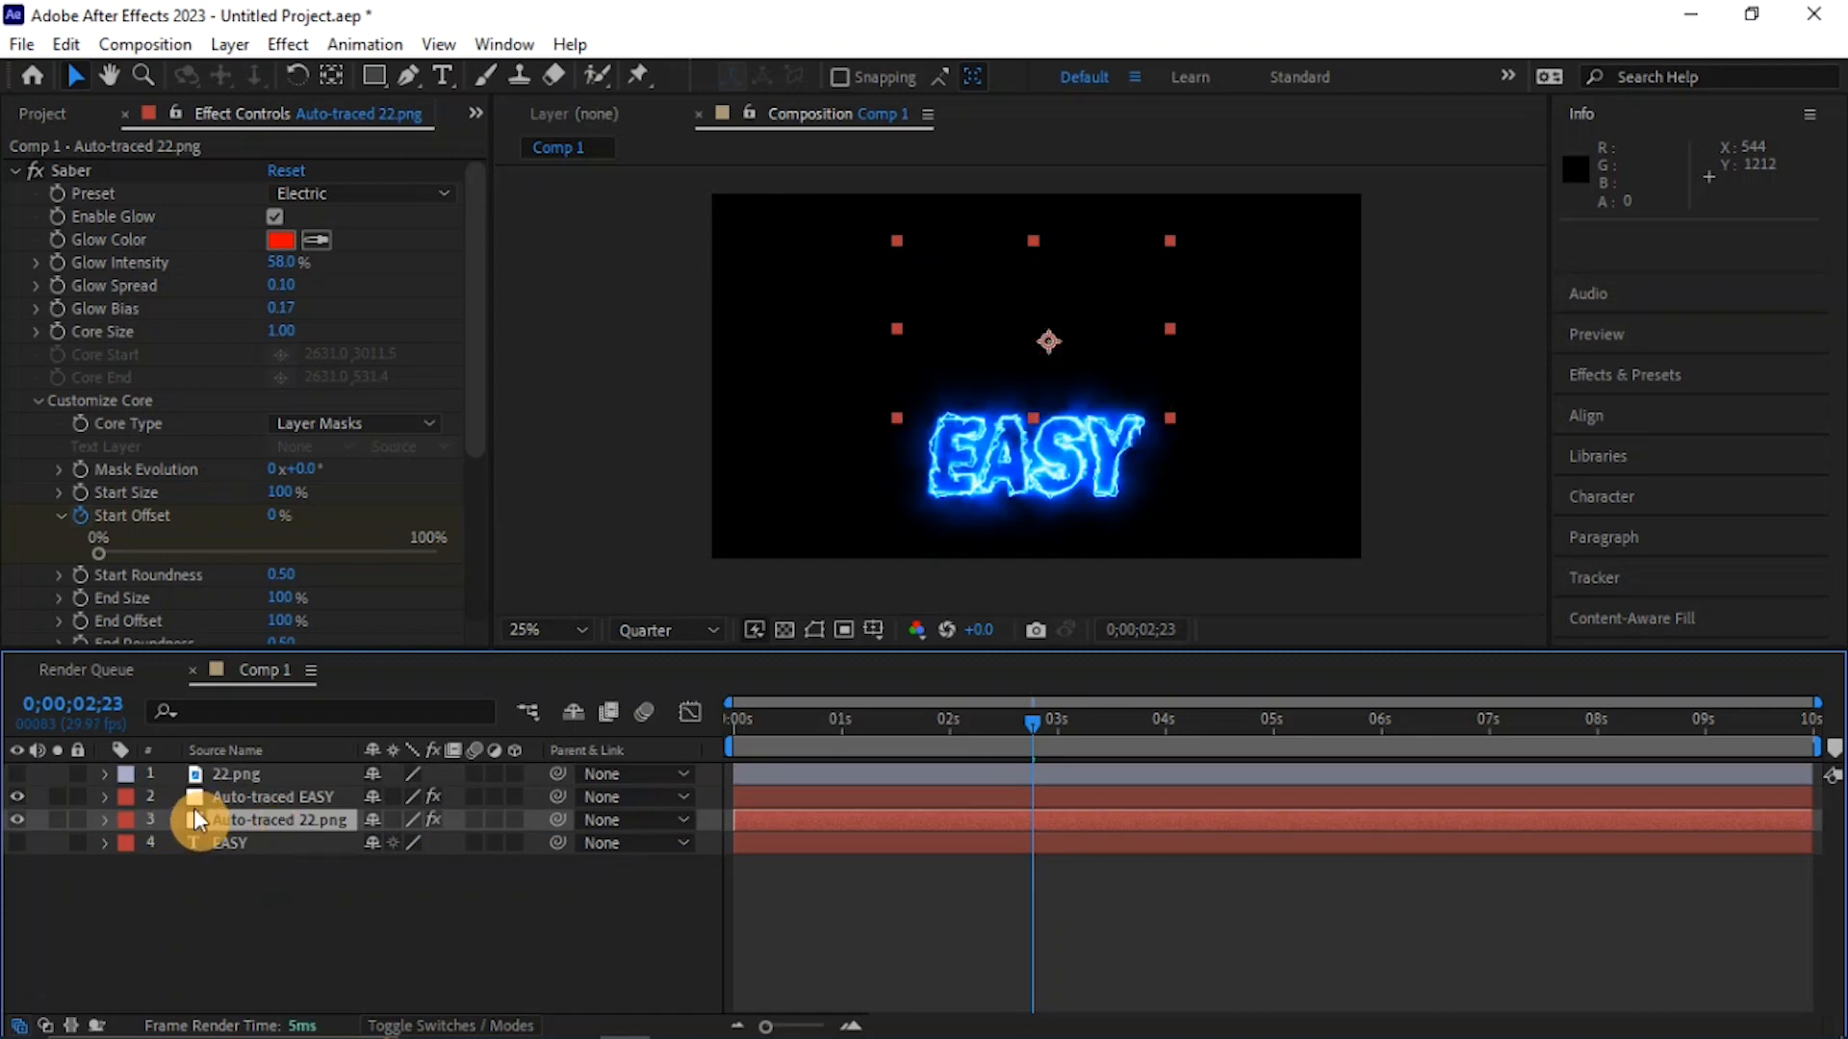
{"action": "left_click", "coordinate": [277, 820]}
{"action": "key", "text": "ctrl+z"}
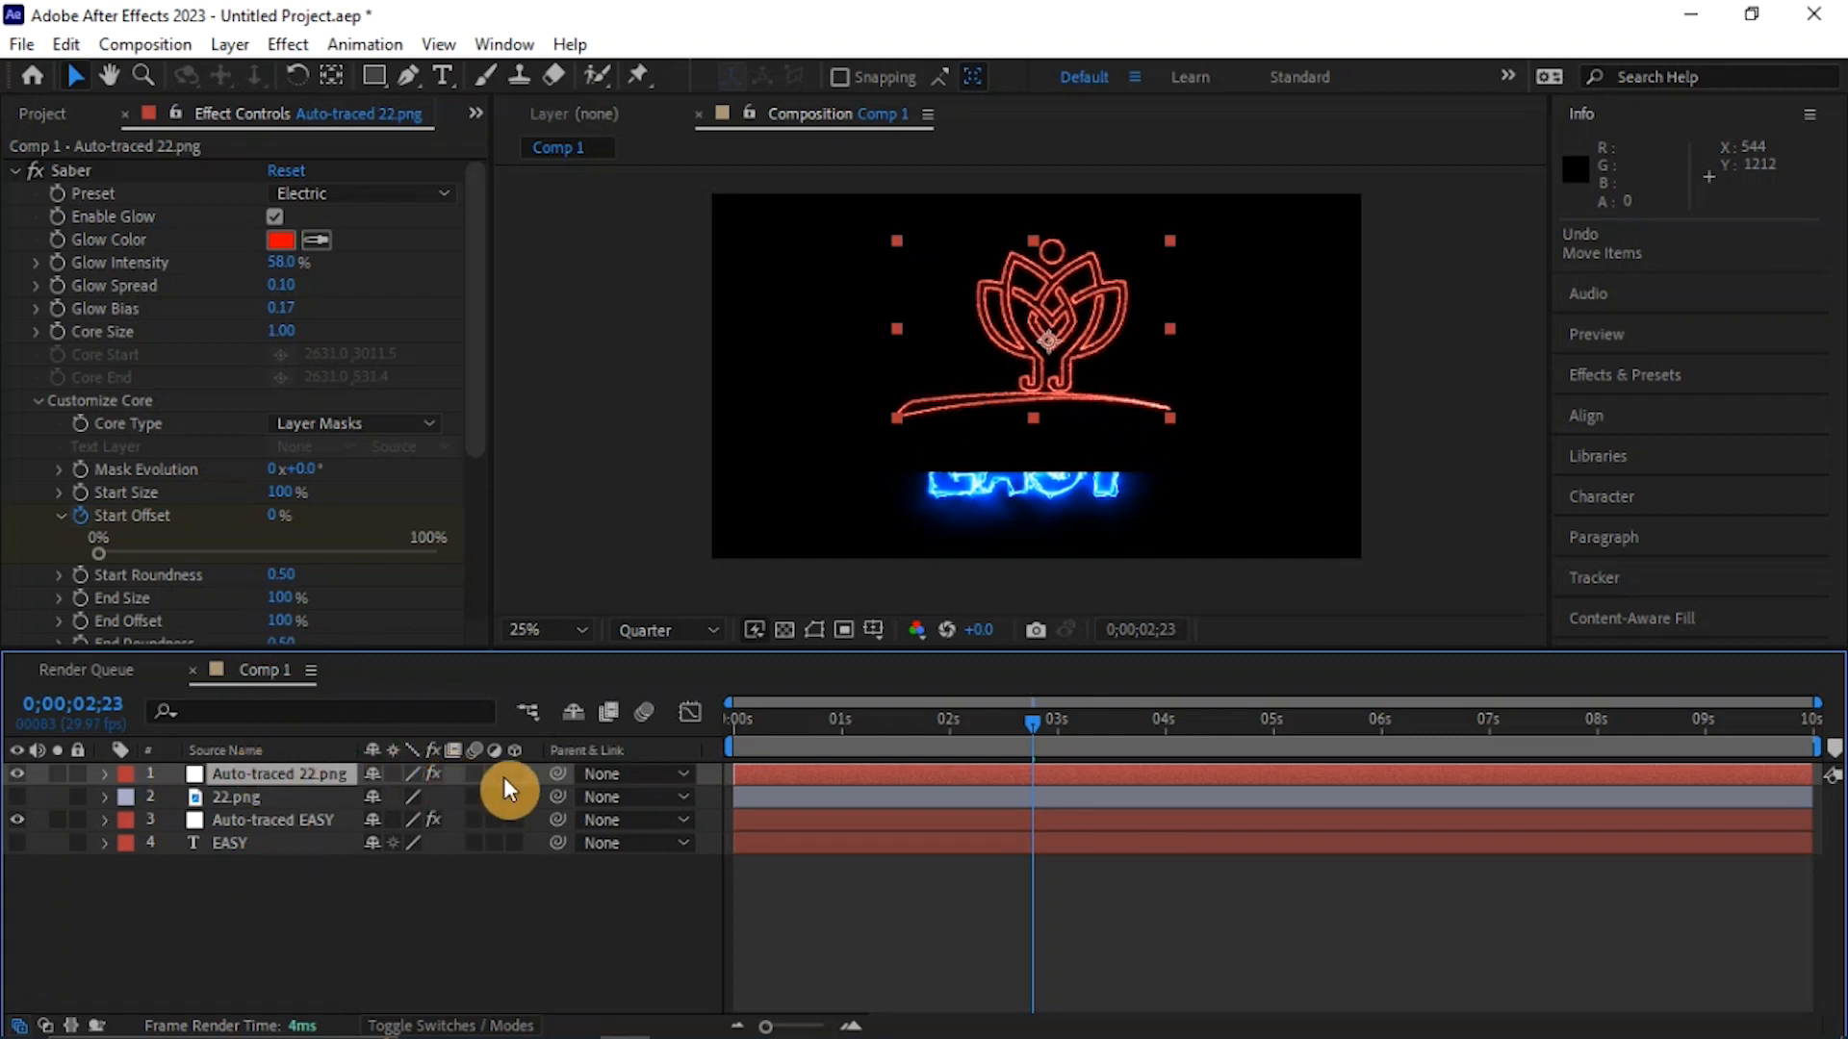
- Set the Auto-traced 22.png layer's blending mode to Screen and scrub through the composition from start to end
{"action": "left_click", "coordinate": [453, 1025]}
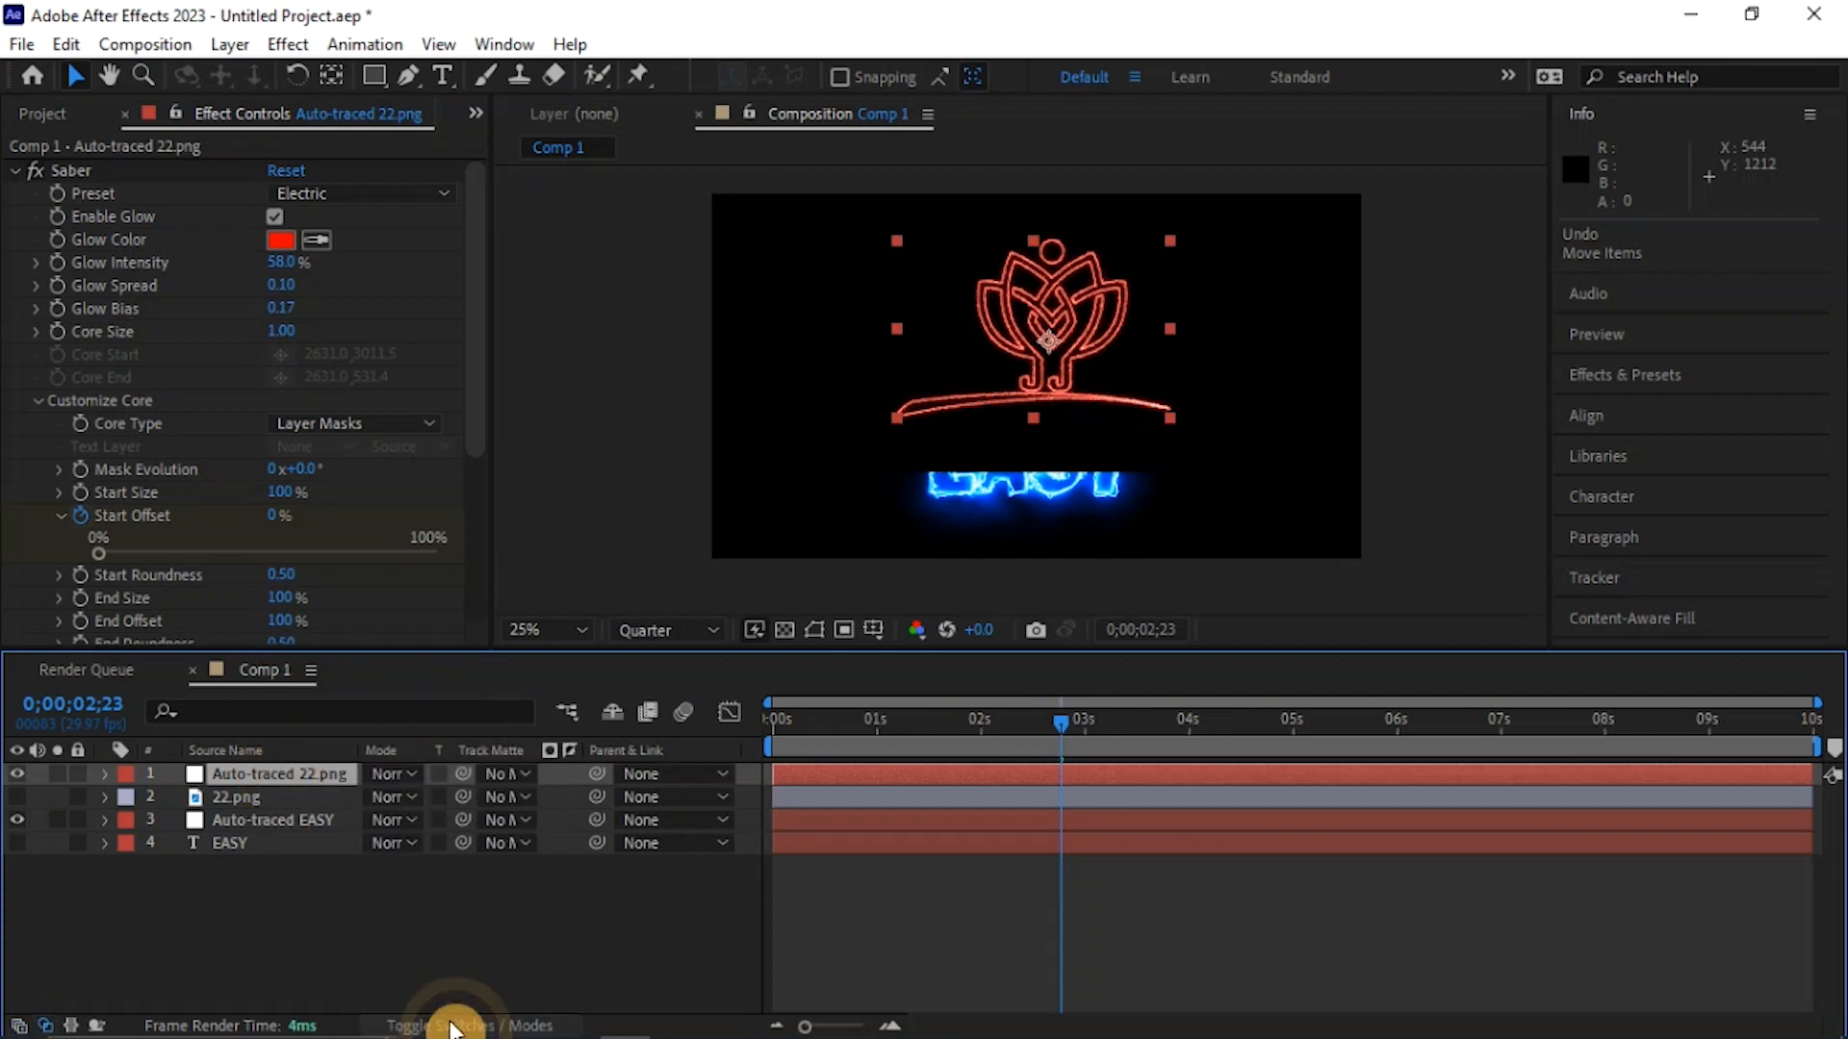
{"action": "left_click", "coordinate": [416, 819]}
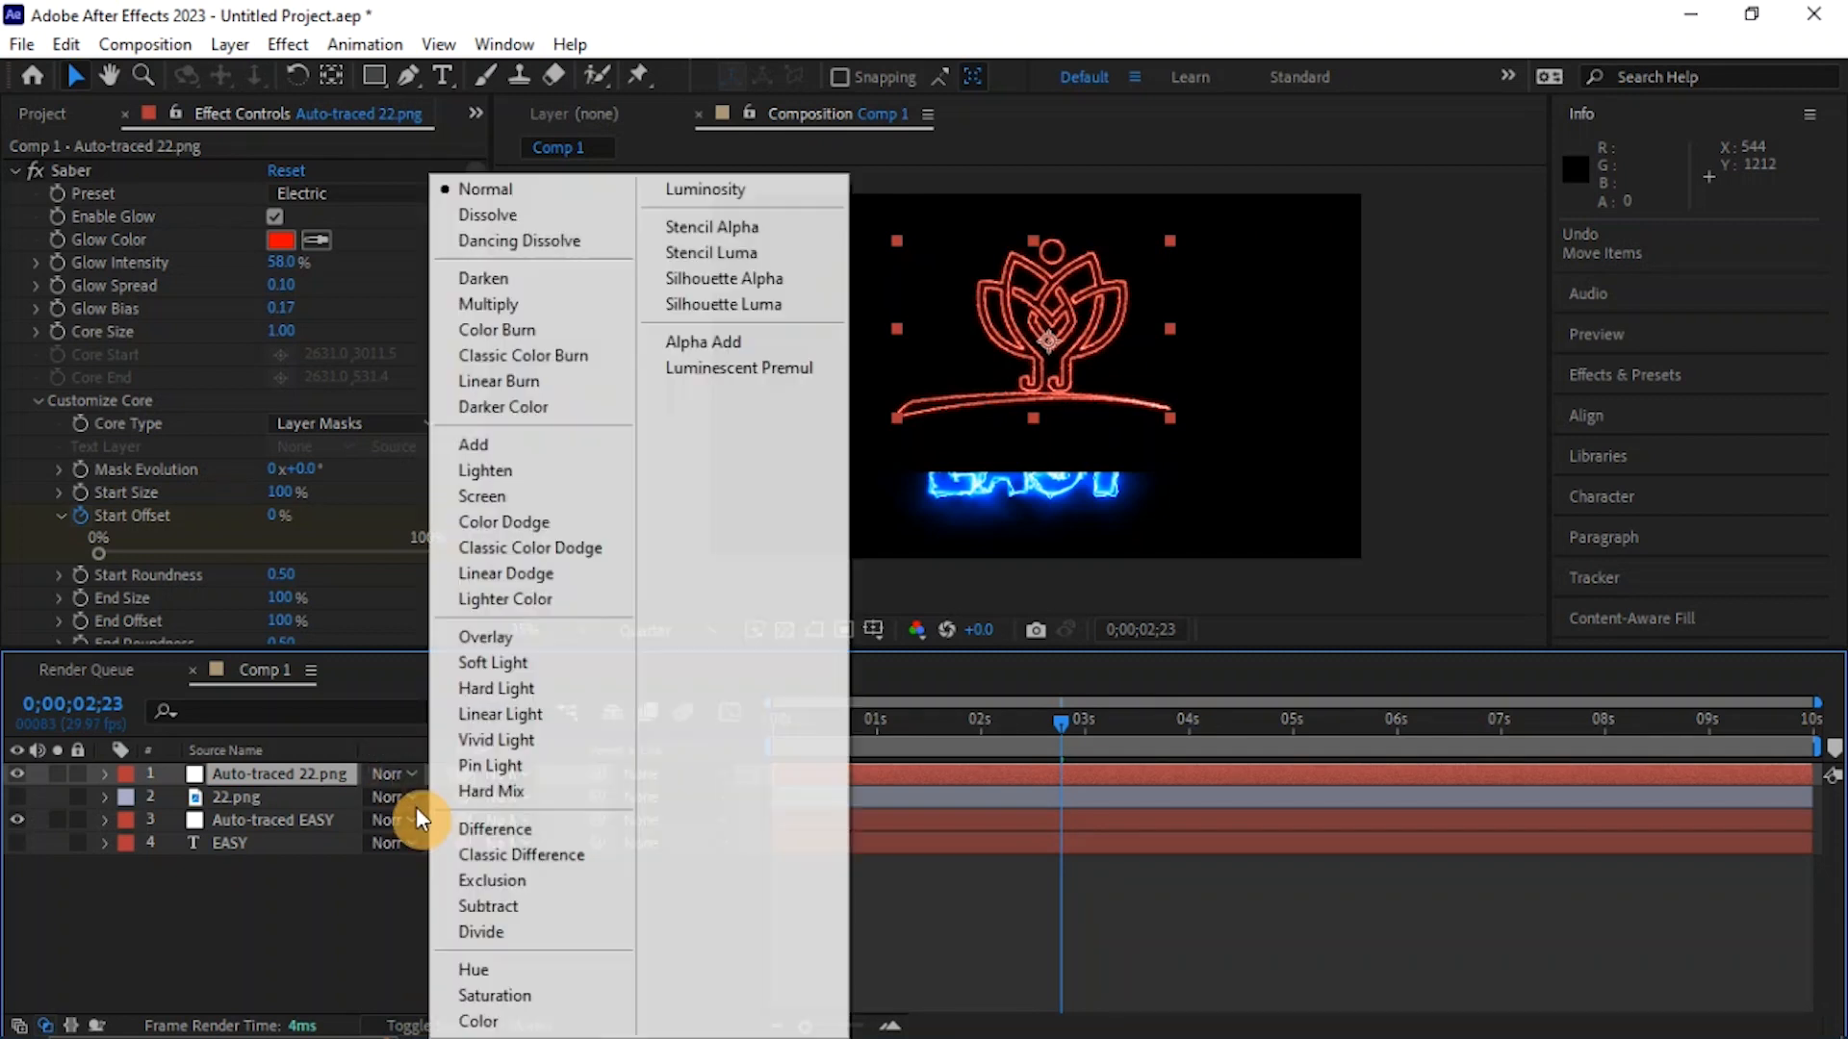
{"action": "left_click", "coordinate": [514, 505]}
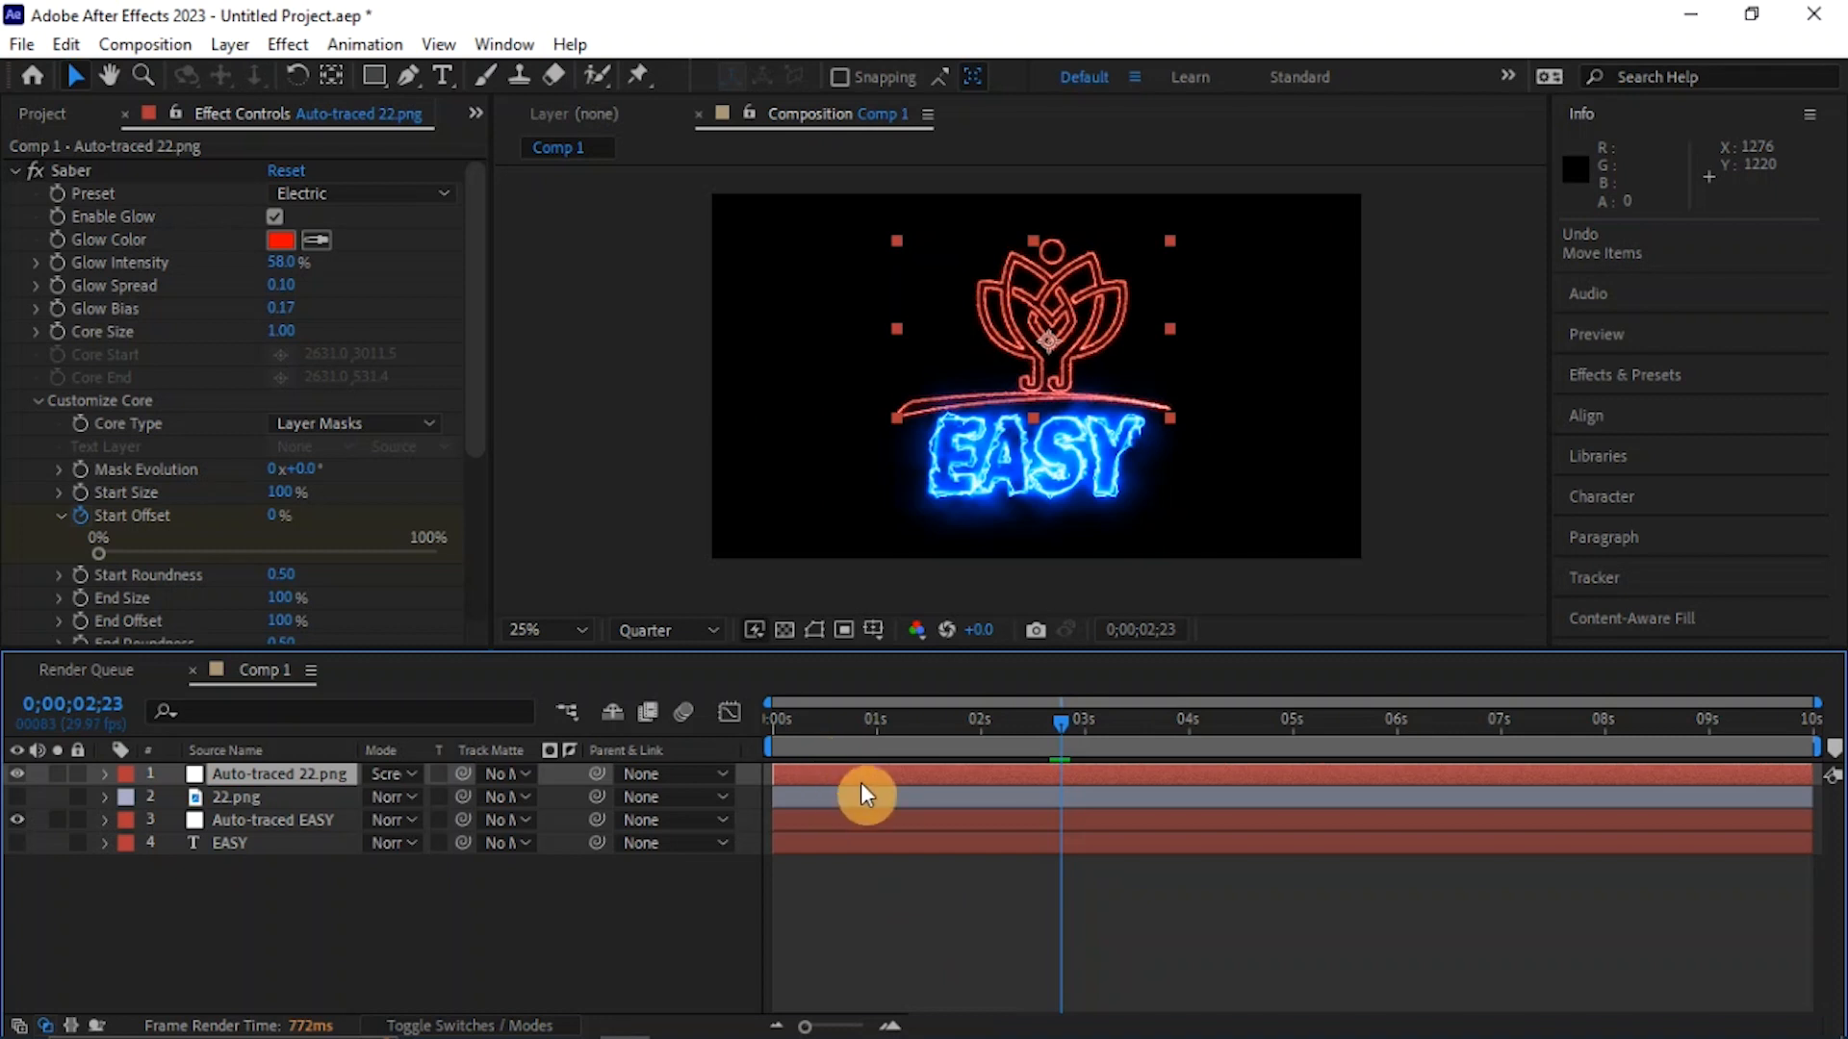
{"action": "left_click_drag", "start_coordinate": [796, 737], "coordinate": [773, 772]}
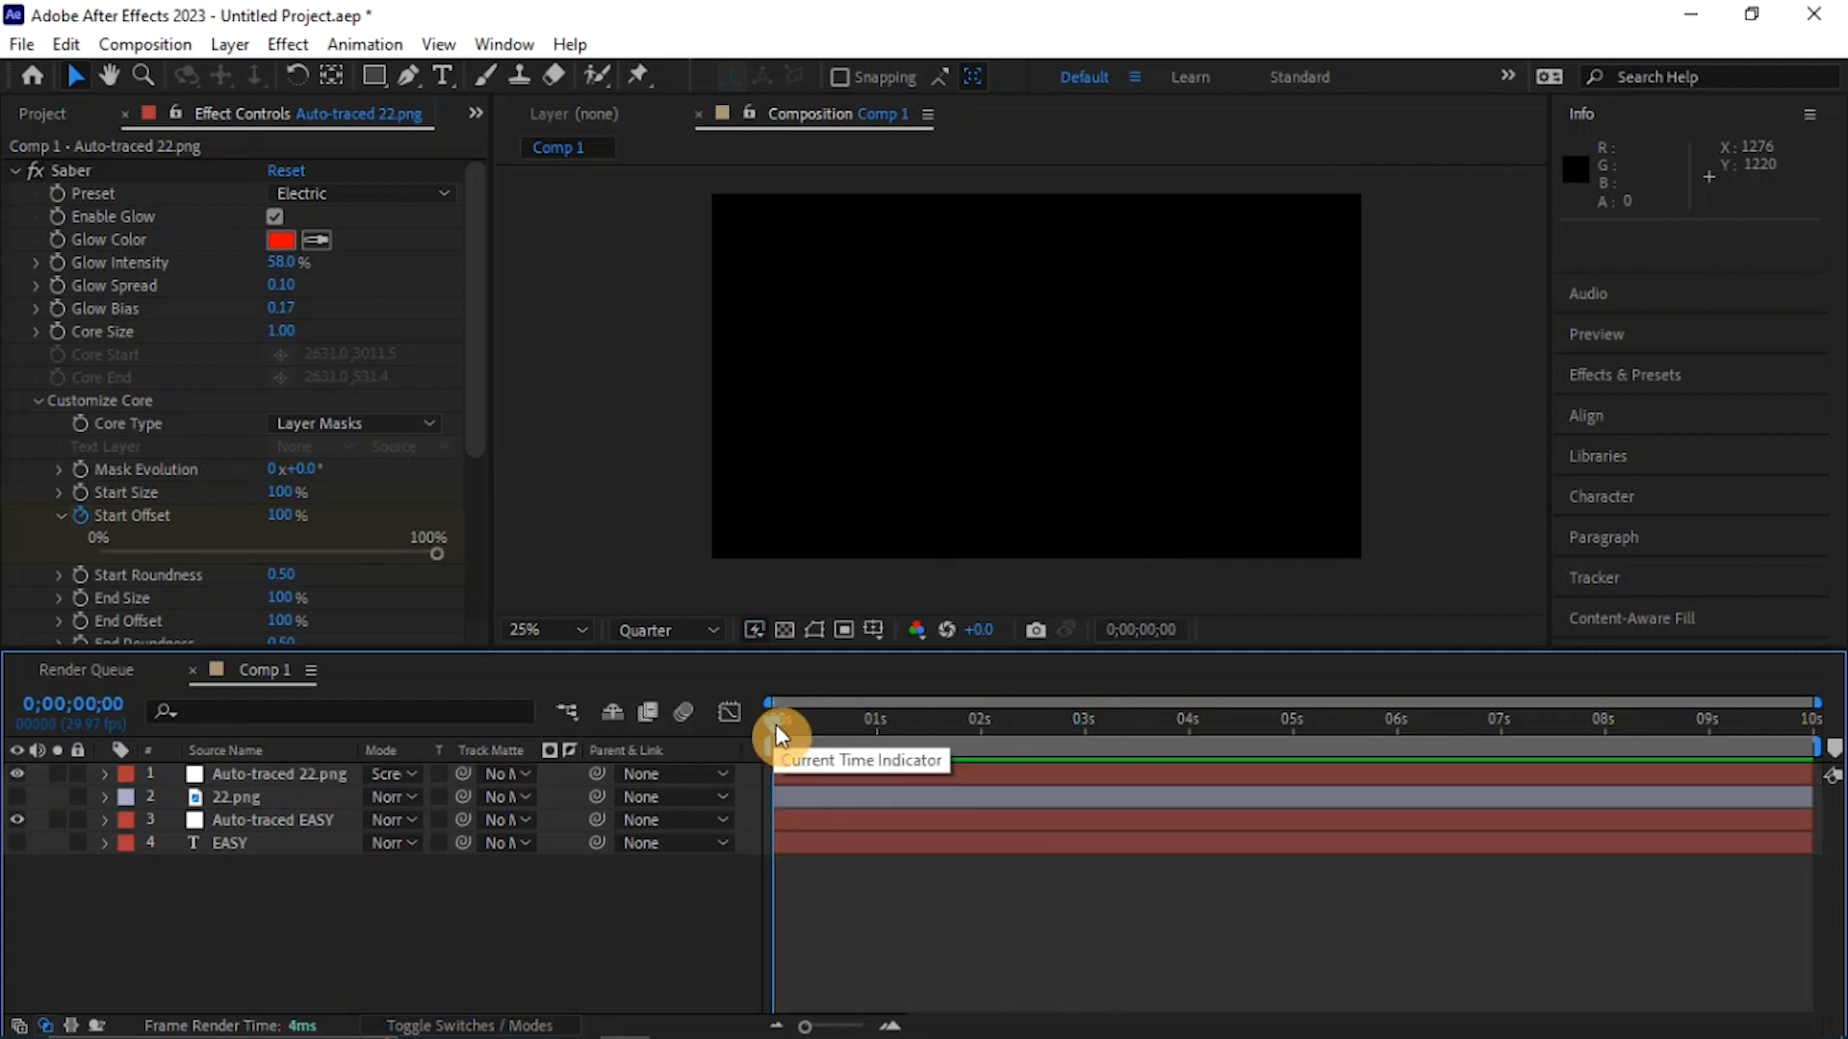
{"action": "left_click_drag", "start_coordinate": [777, 727], "coordinate": [1819, 851]}
- Apply Easy Ease to all of the Auto-traced EASY layer's Saber End Offset keyframes, and deselect them
{"action": "left_click_drag", "start_coordinate": [1809, 847], "coordinate": [683, 901]}
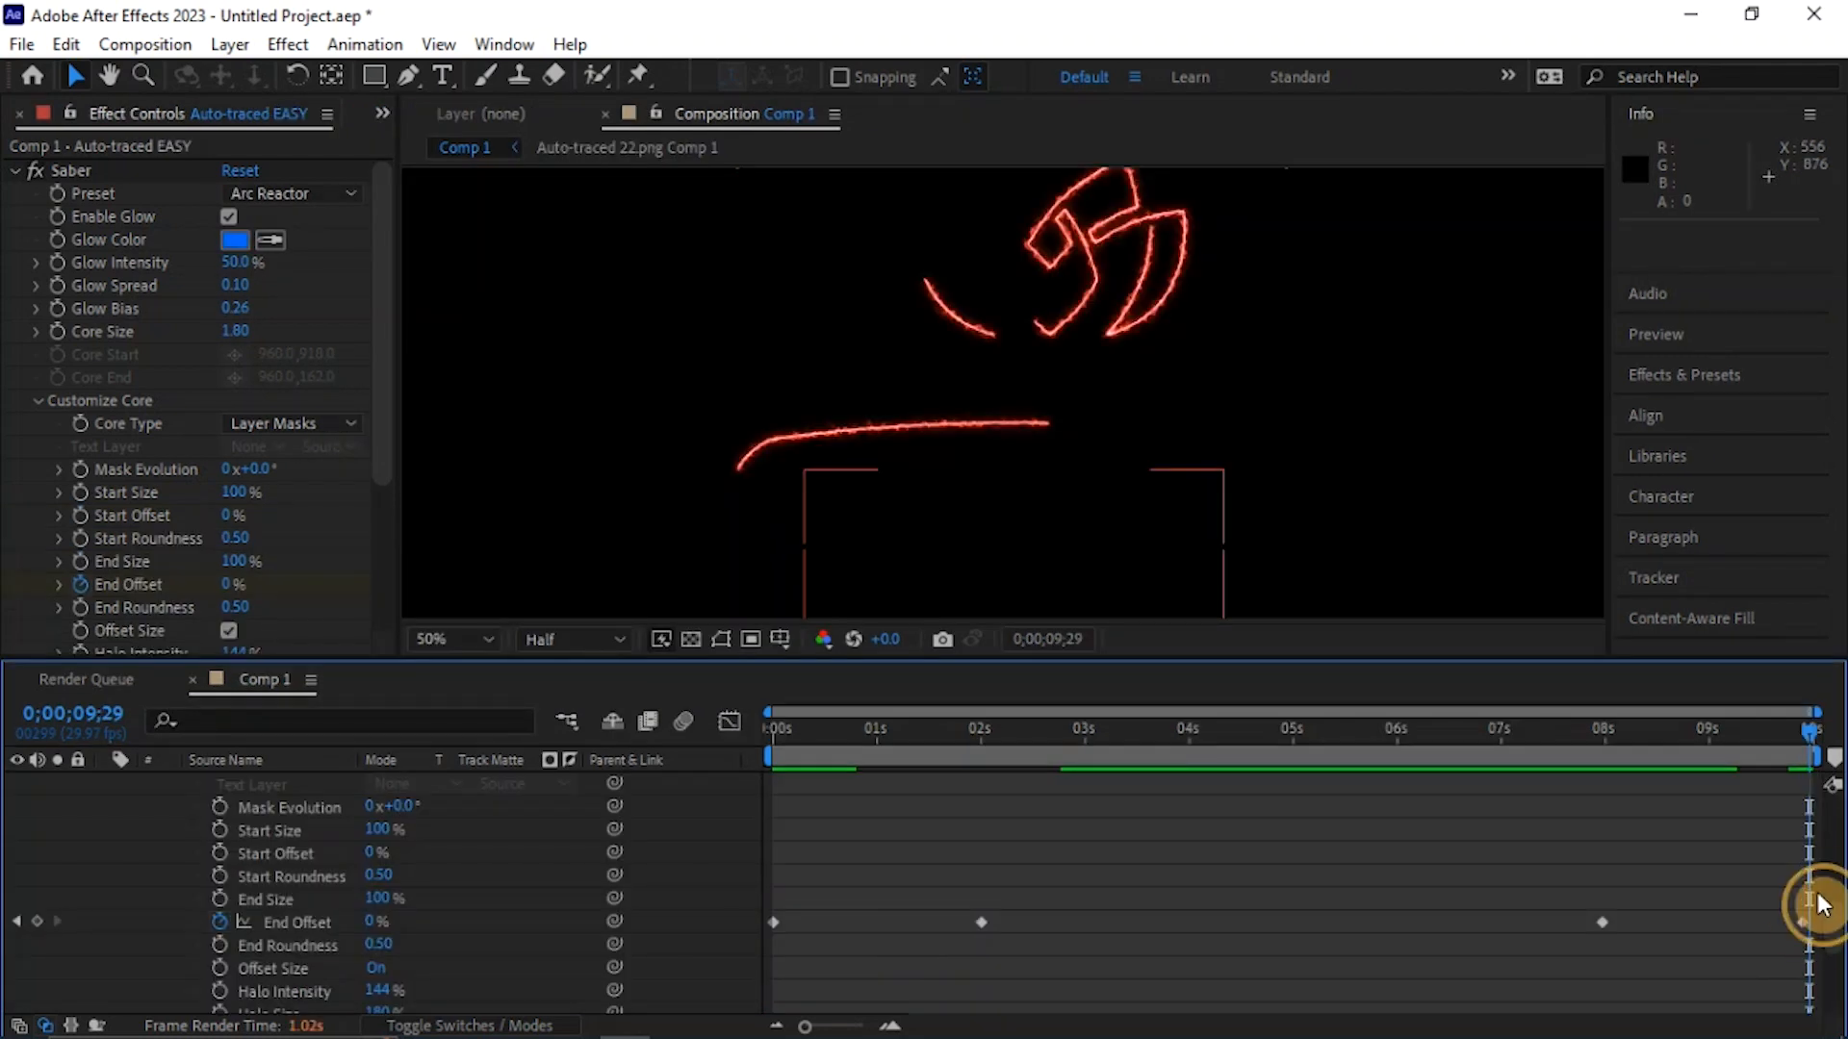
{"action": "left_click_drag", "start_coordinate": [1816, 893], "coordinate": [716, 969]}
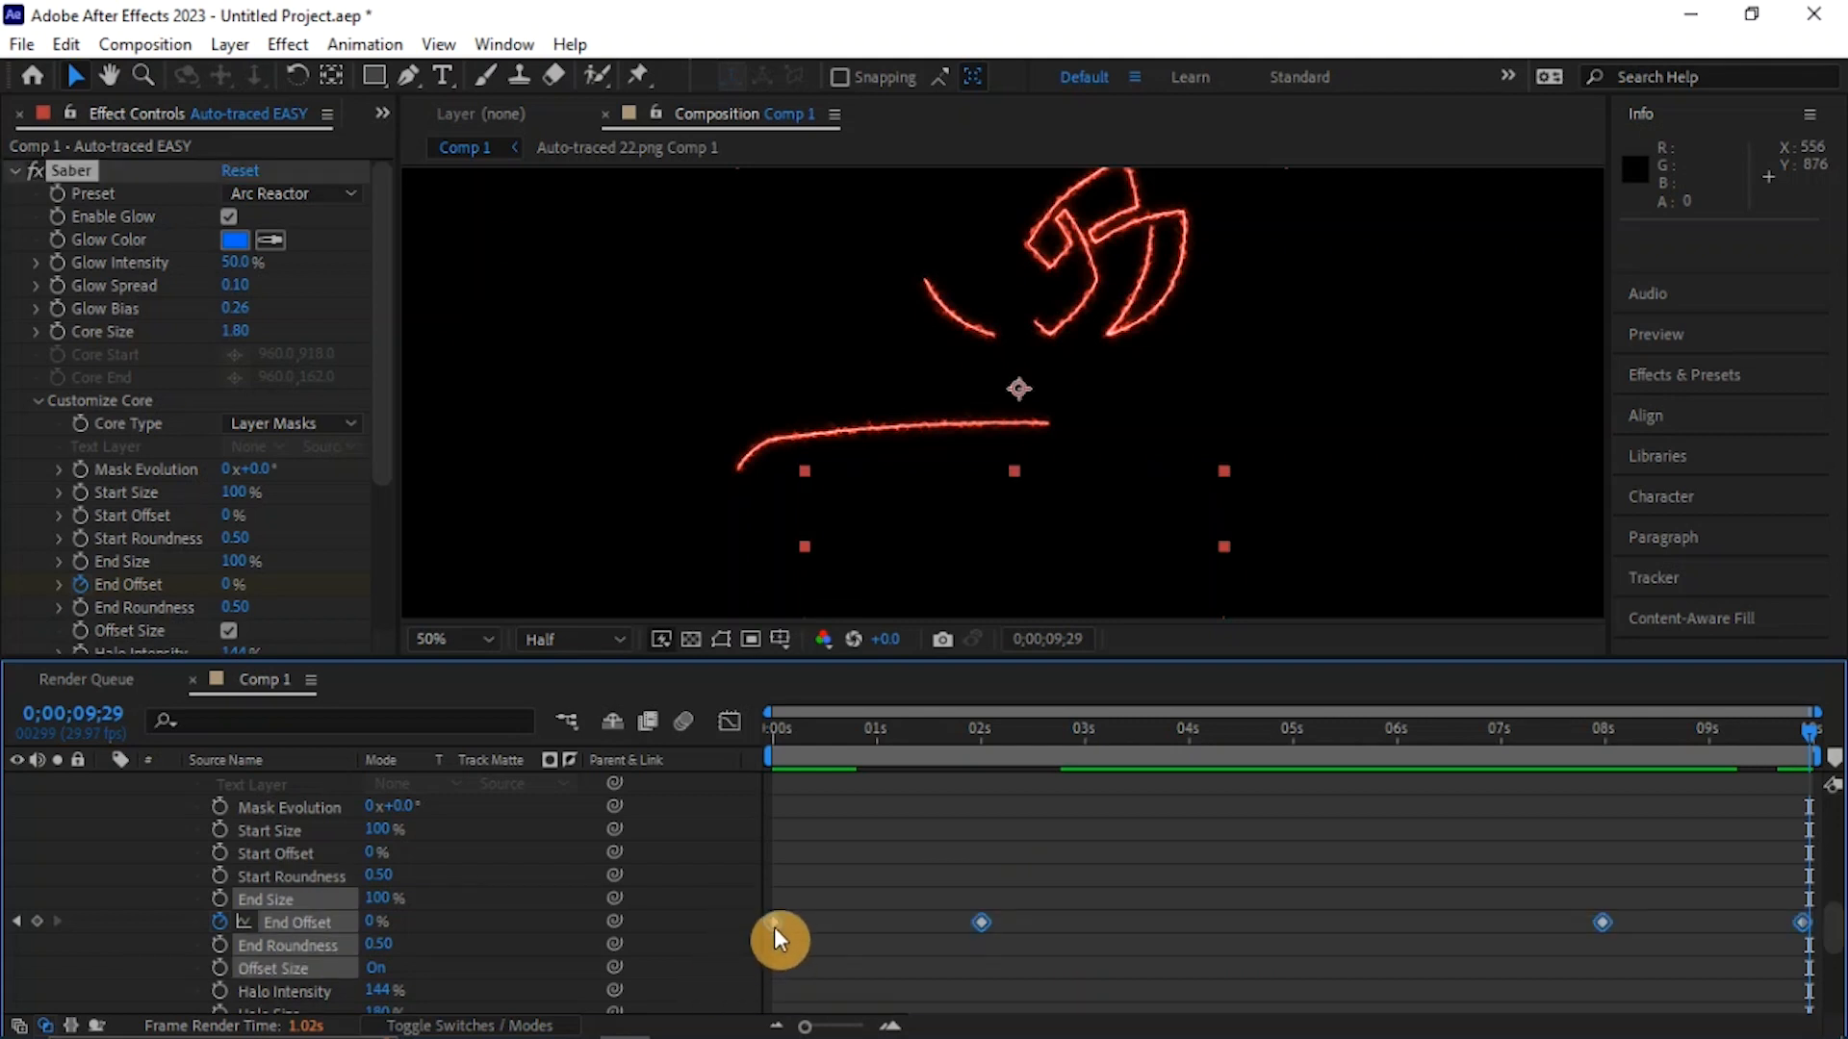
{"action": "right_click", "coordinate": [774, 927]}
{"action": "mouse_move", "coordinate": [848, 913]}
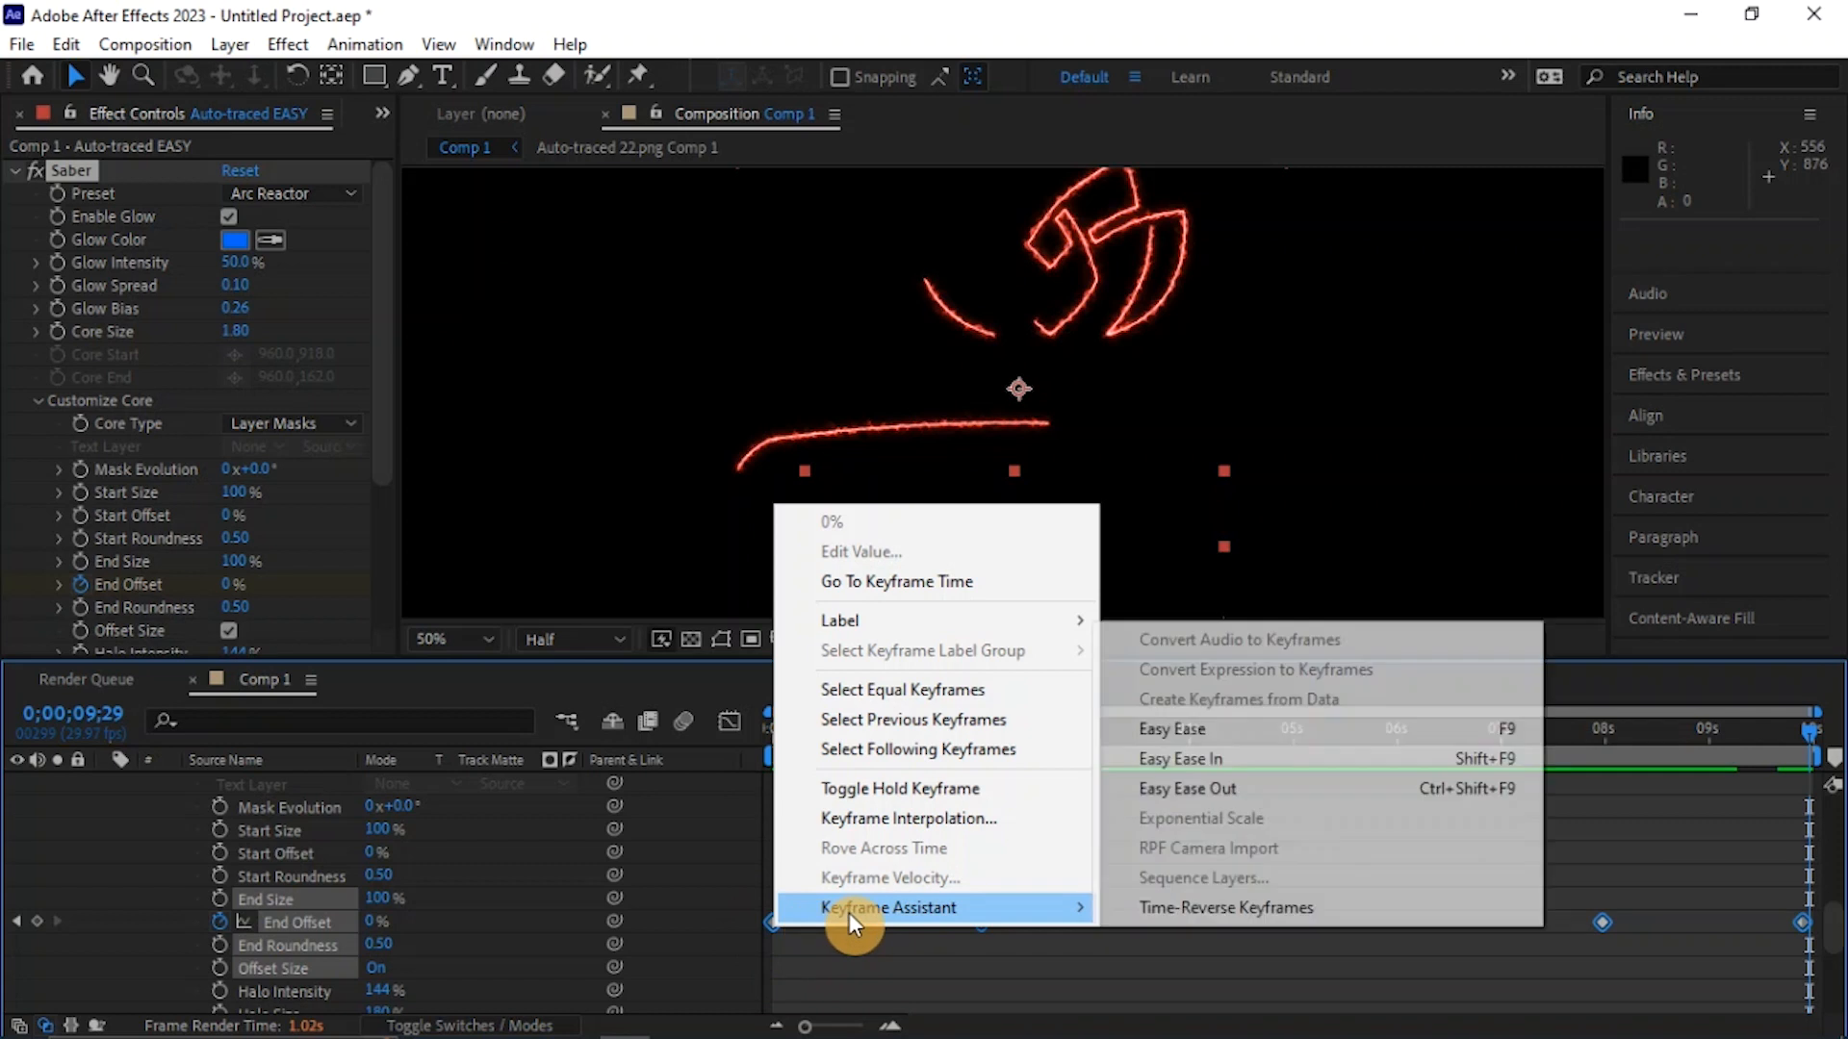
{"action": "left_click", "coordinate": [1206, 739]}
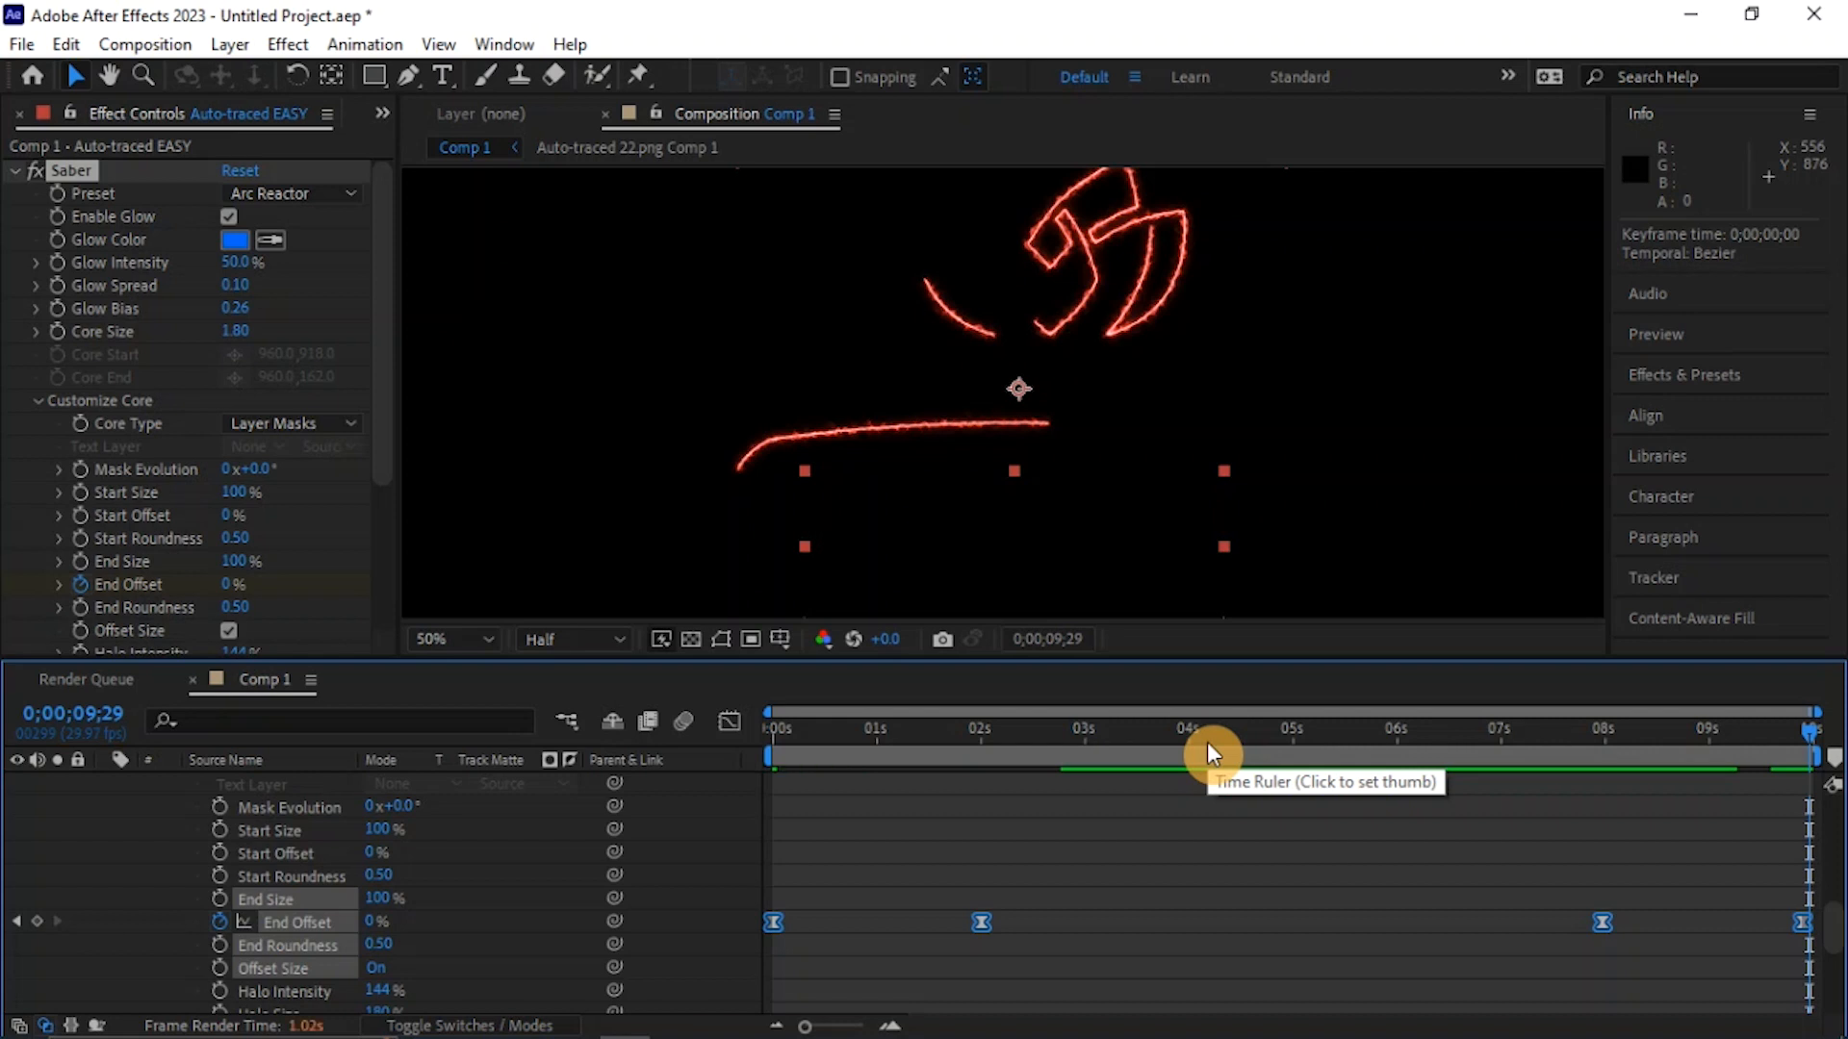
{"action": "left_click", "coordinate": [1305, 901]}
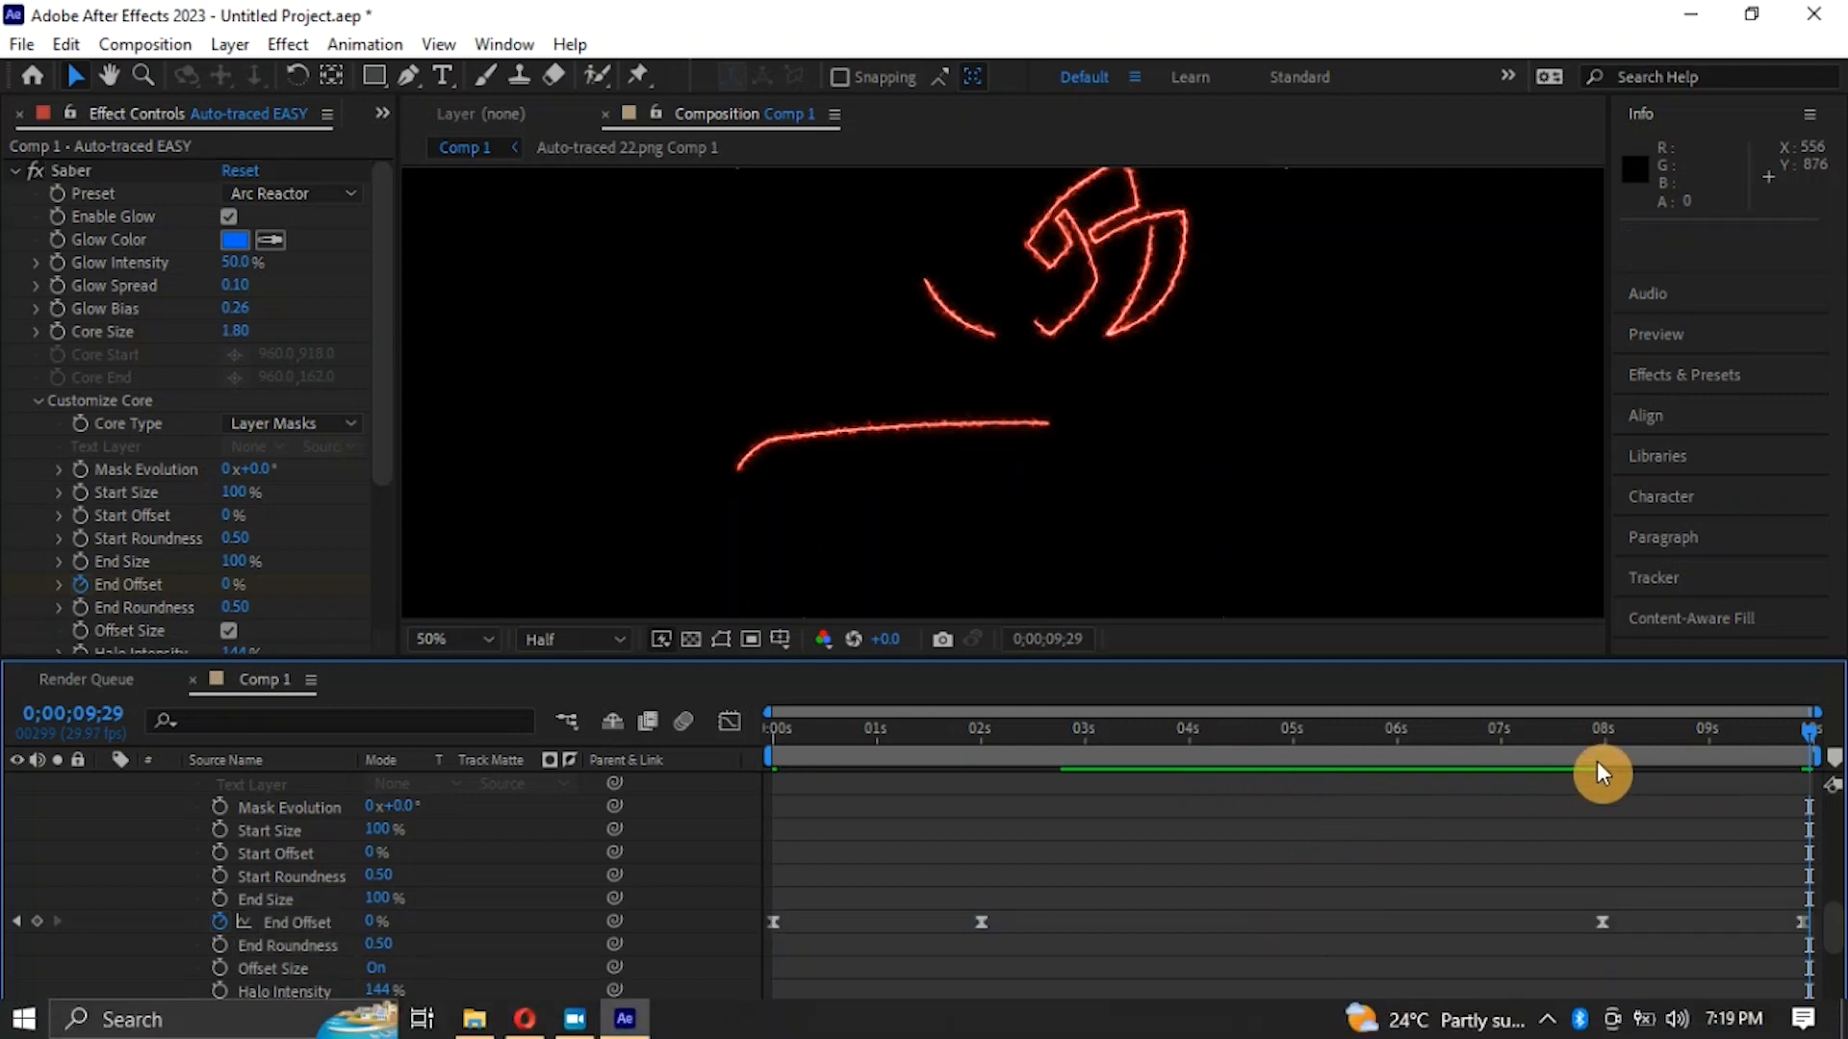
- Play back the composition from near its start to review the combined logo and EASY text animation
{"action": "left_click", "coordinate": [1065, 737]}
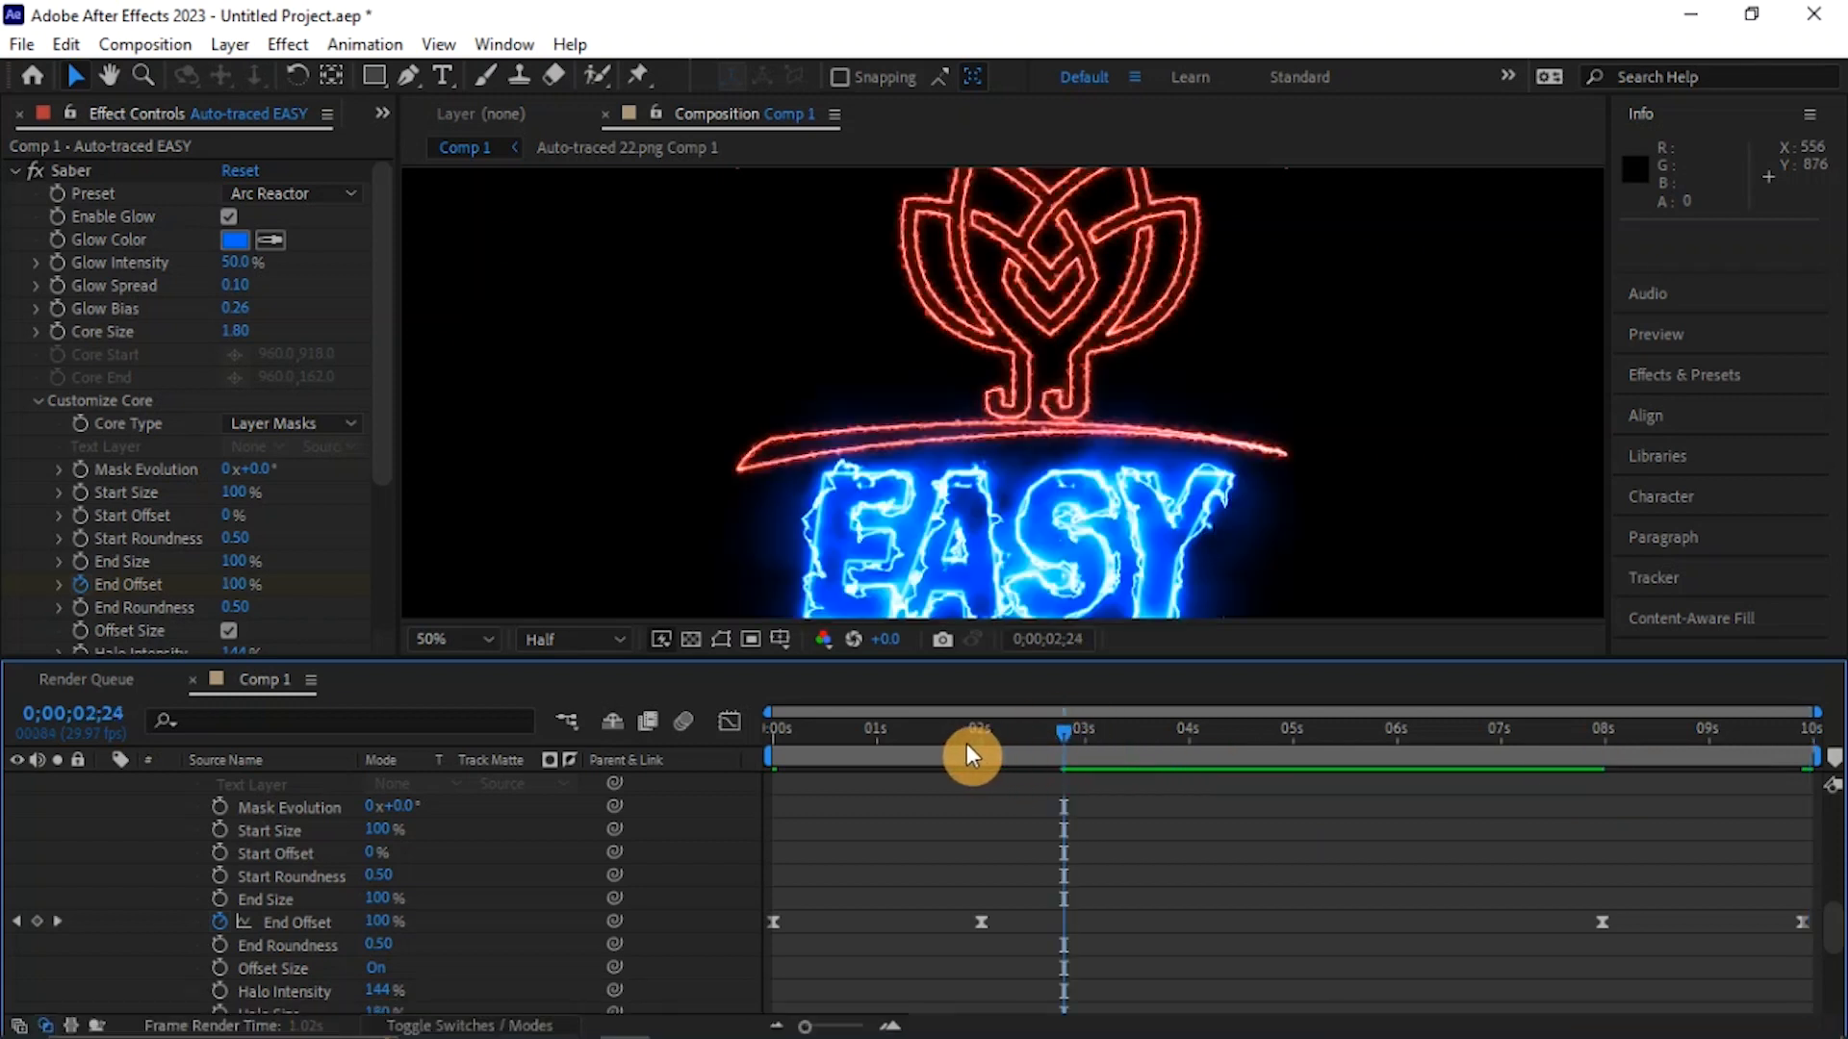
{"action": "left_click", "coordinate": [806, 733]}
{"action": "key", "text": "space"}
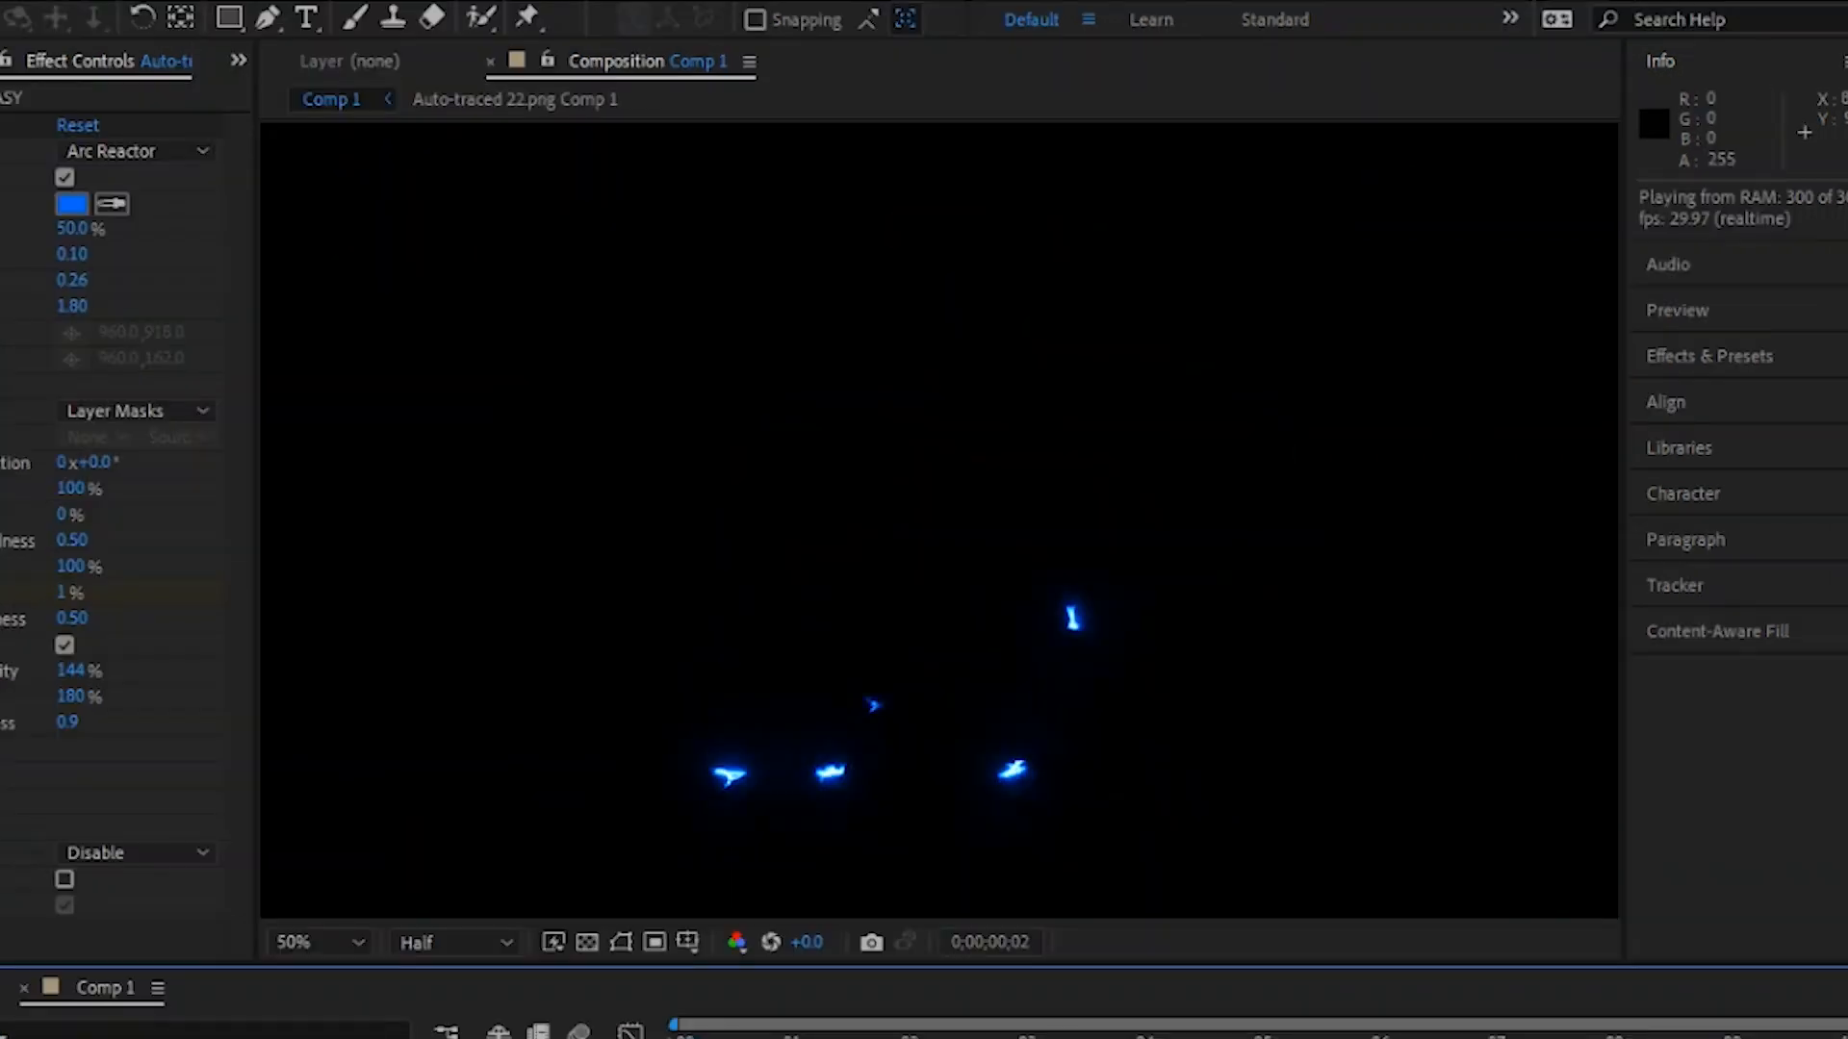